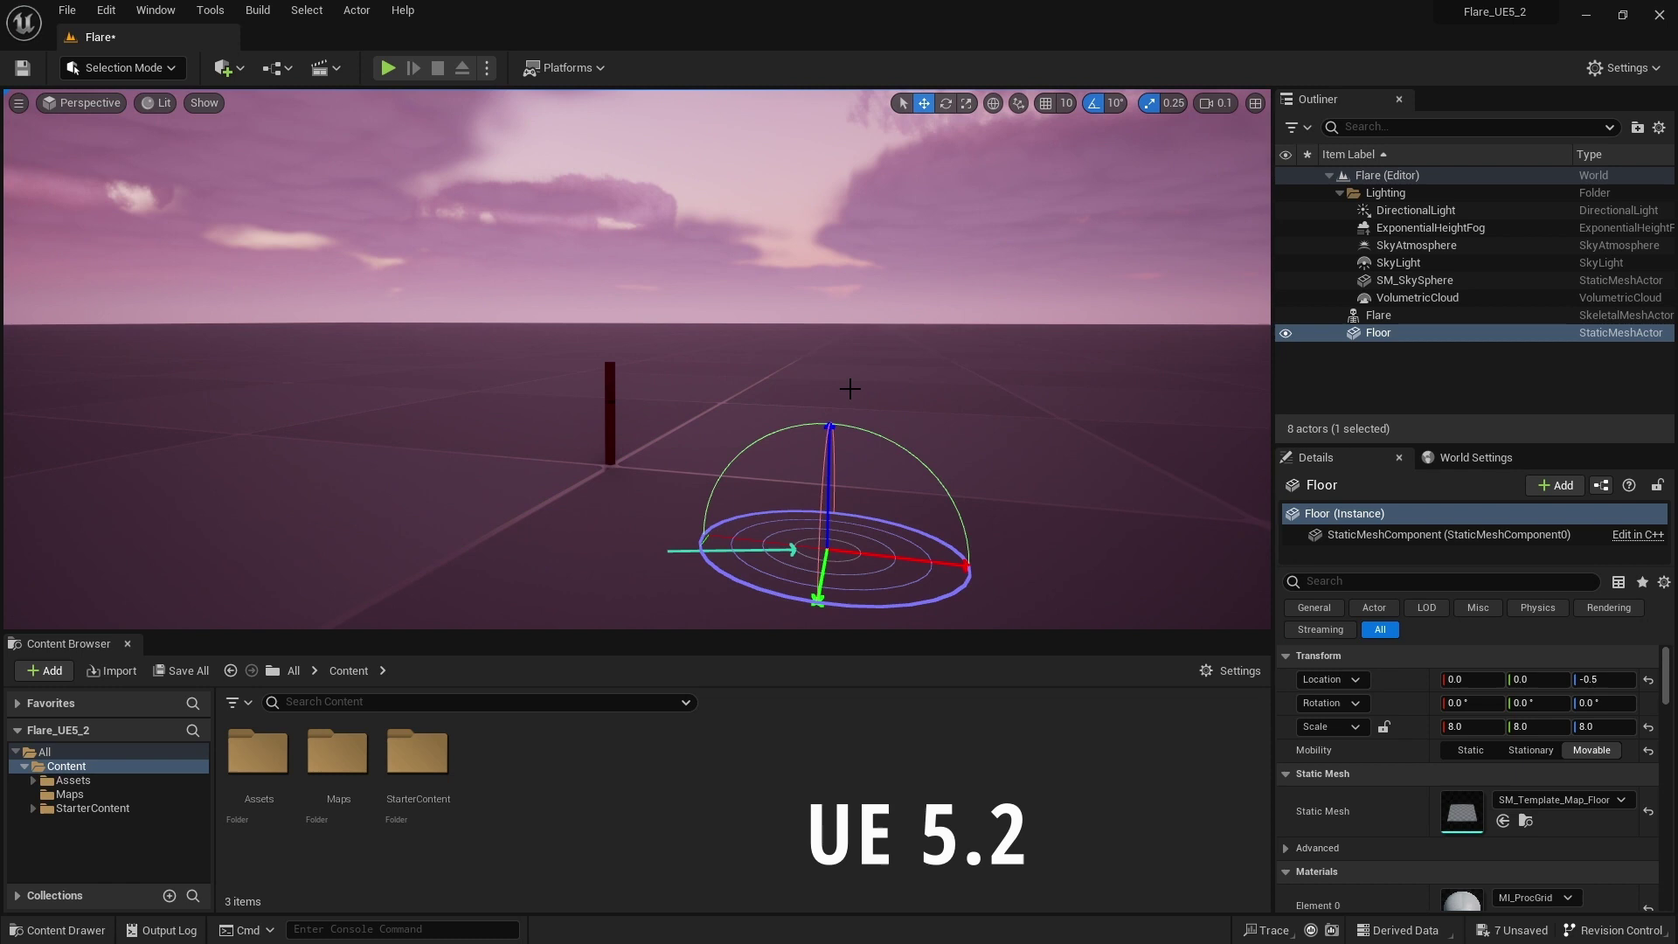
Switch the viewport to game view and rotate the camera toward the flare post on the floor.
key(g)
mouse_move(839, 389)
right_down()
mouse_move(716, 350)
mouse_move(839, 367)
mouse_move(865, 354)
mouse_move(852, 344)
right_up()
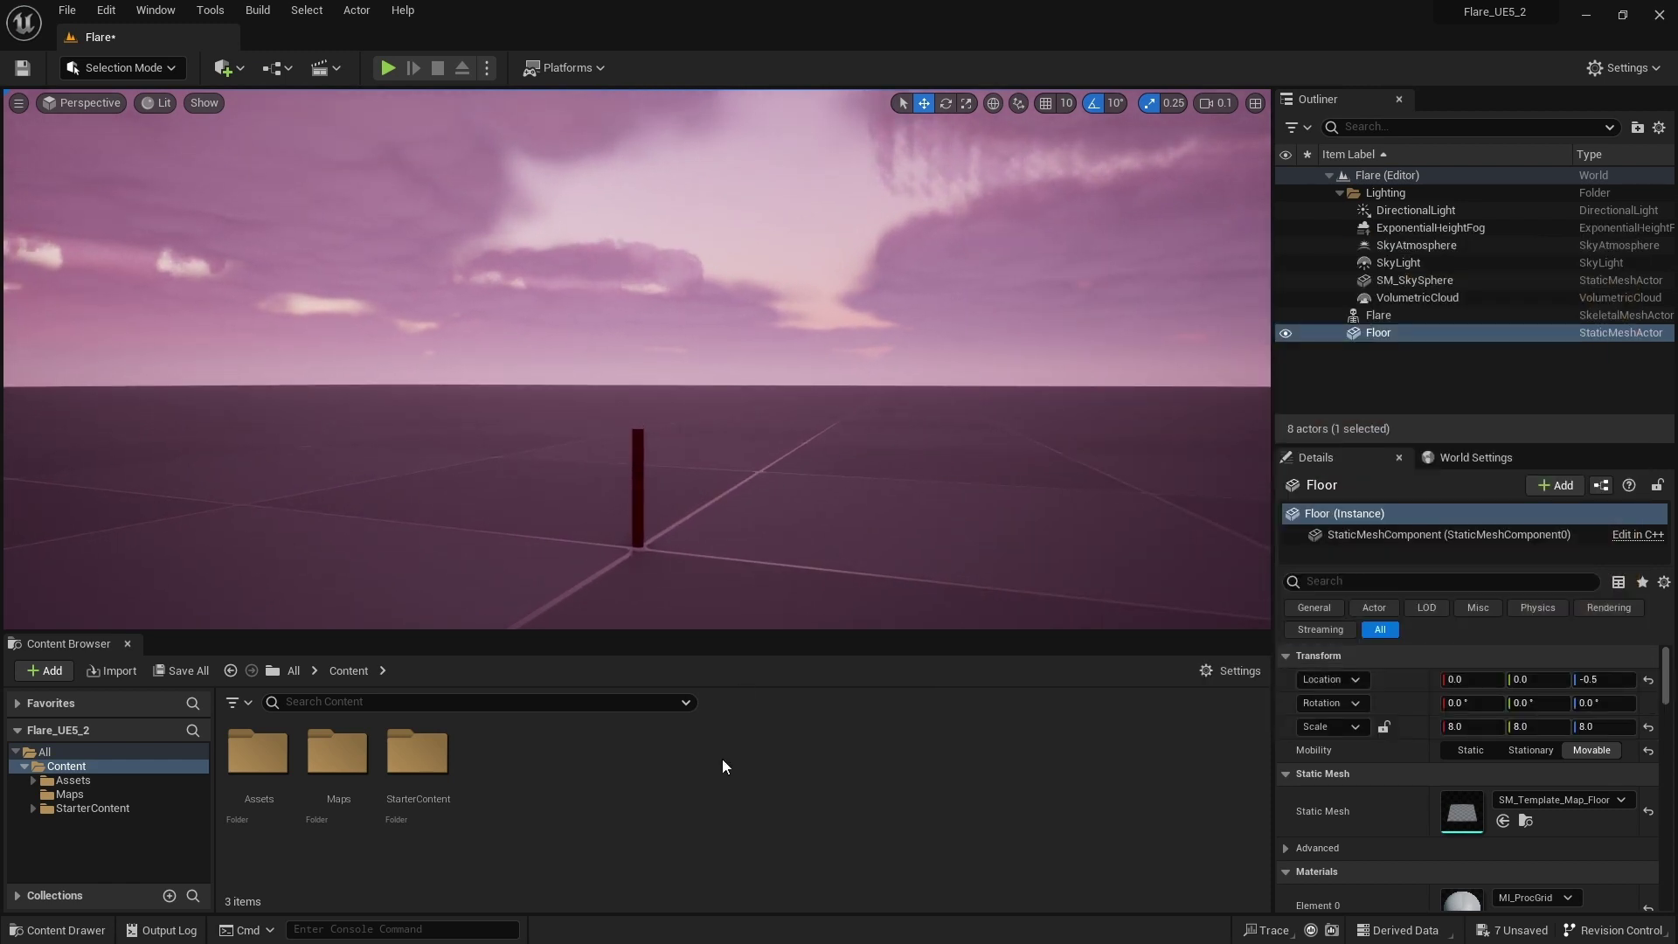
Create a Niagara System in Content from the Fountain template emitter and name it NS_Flare.
right_click(560, 799)
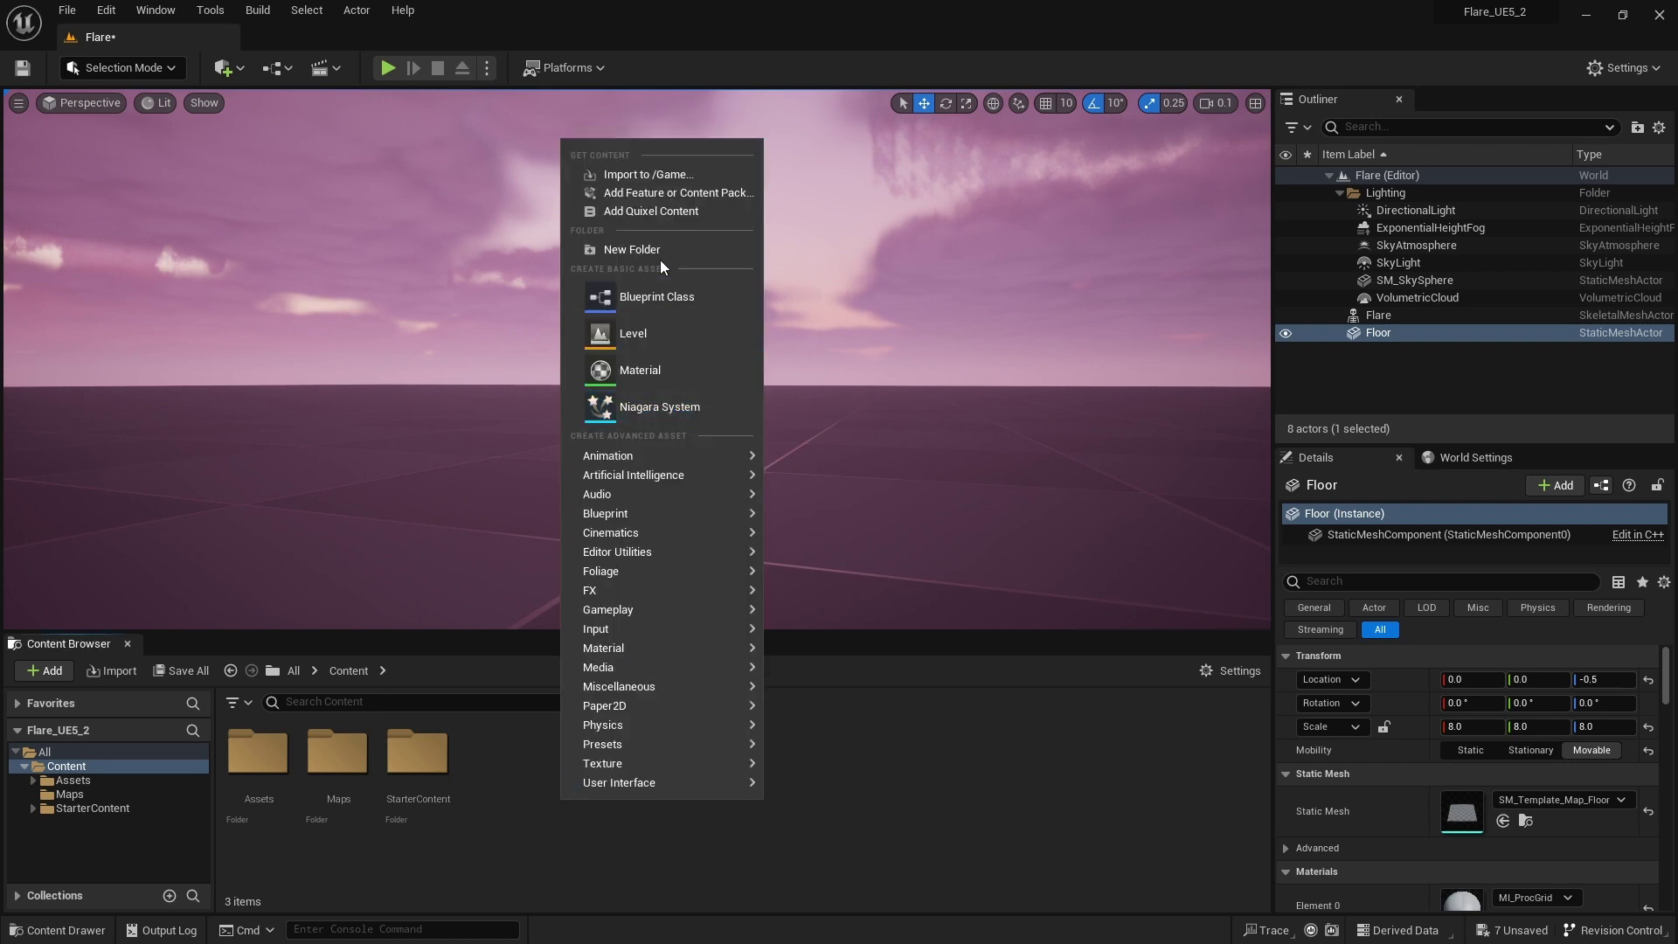
click(662, 409)
click(826, 731)
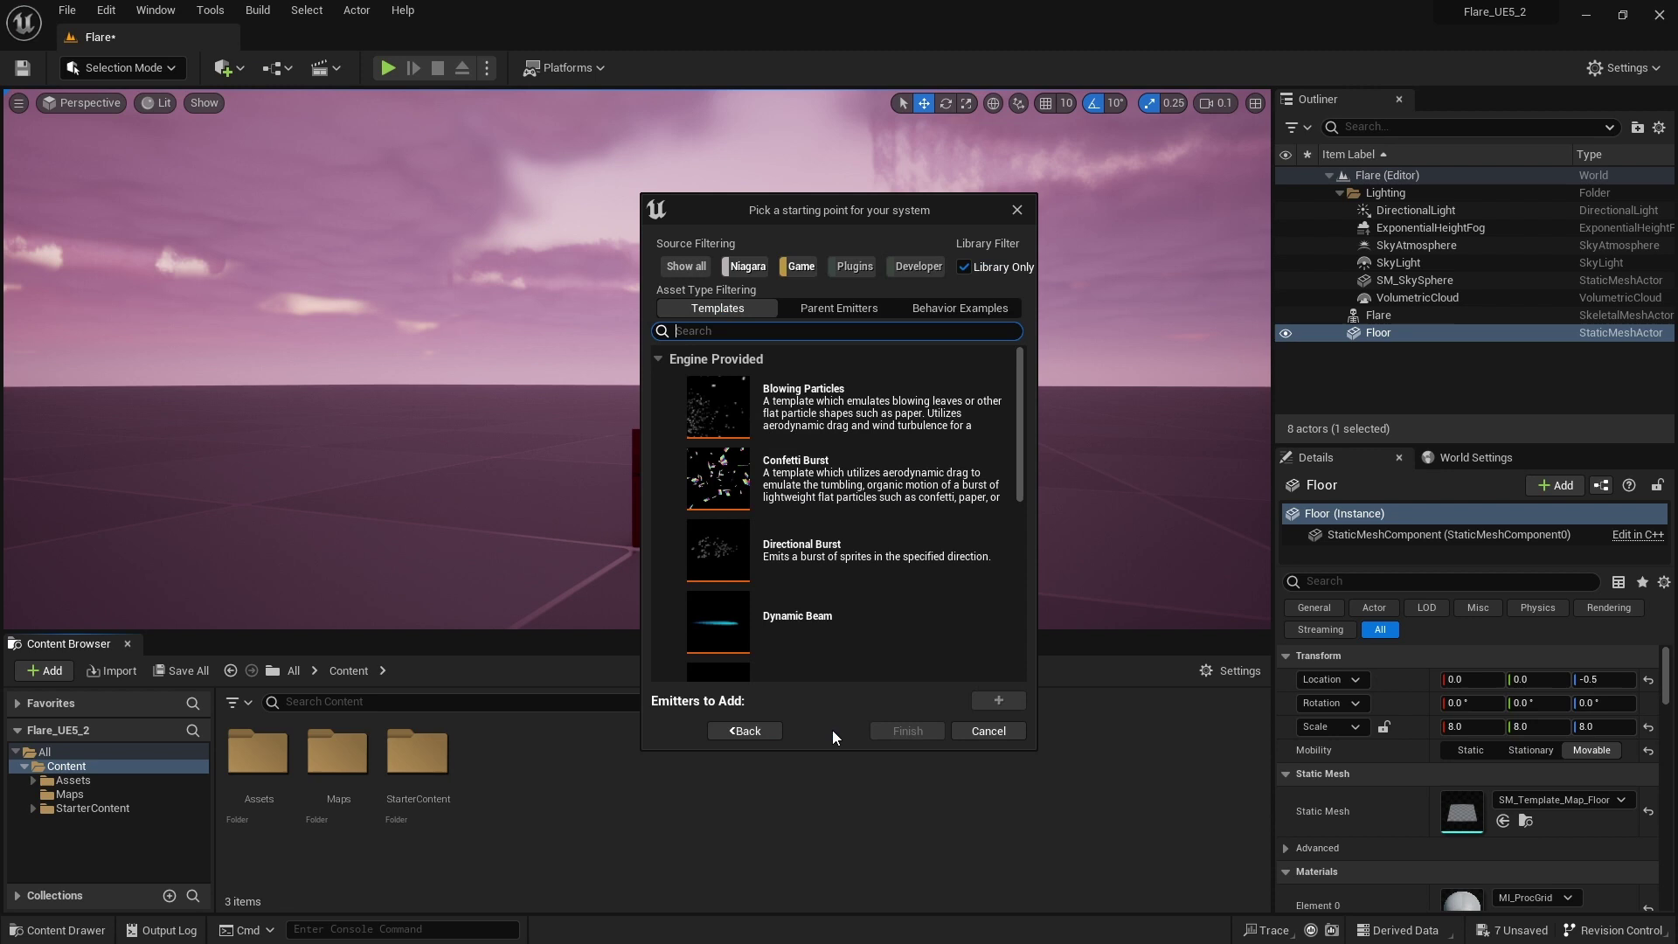
scroll(870, 498, down, 1)
scroll(869, 501, down, 2)
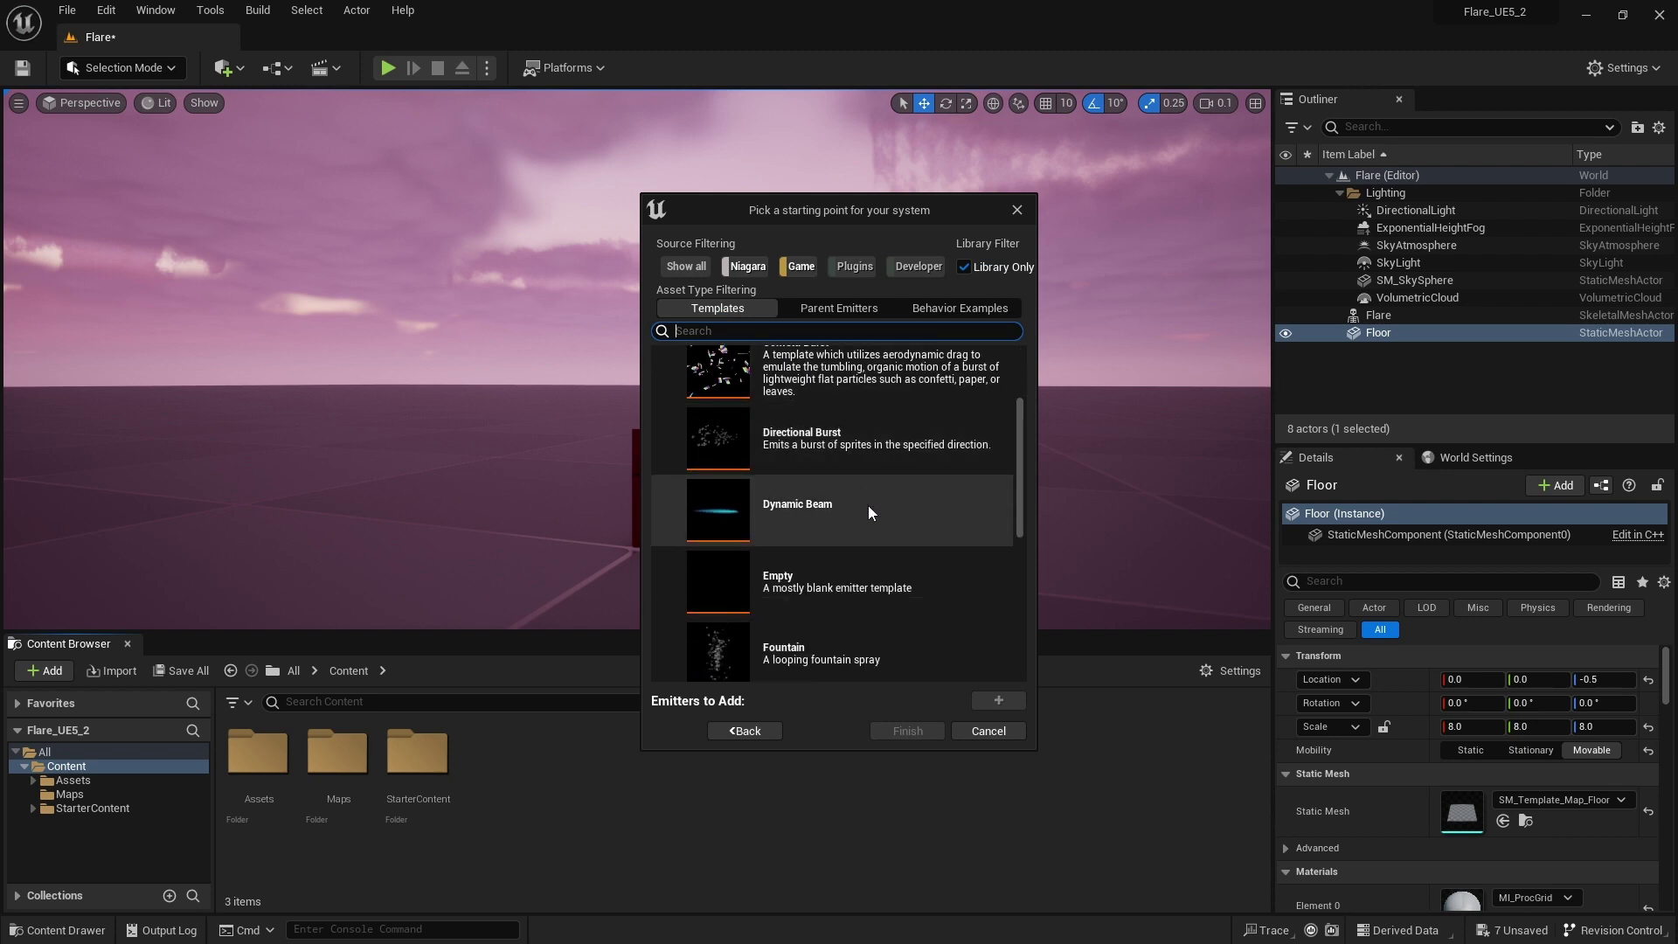
click(841, 622)
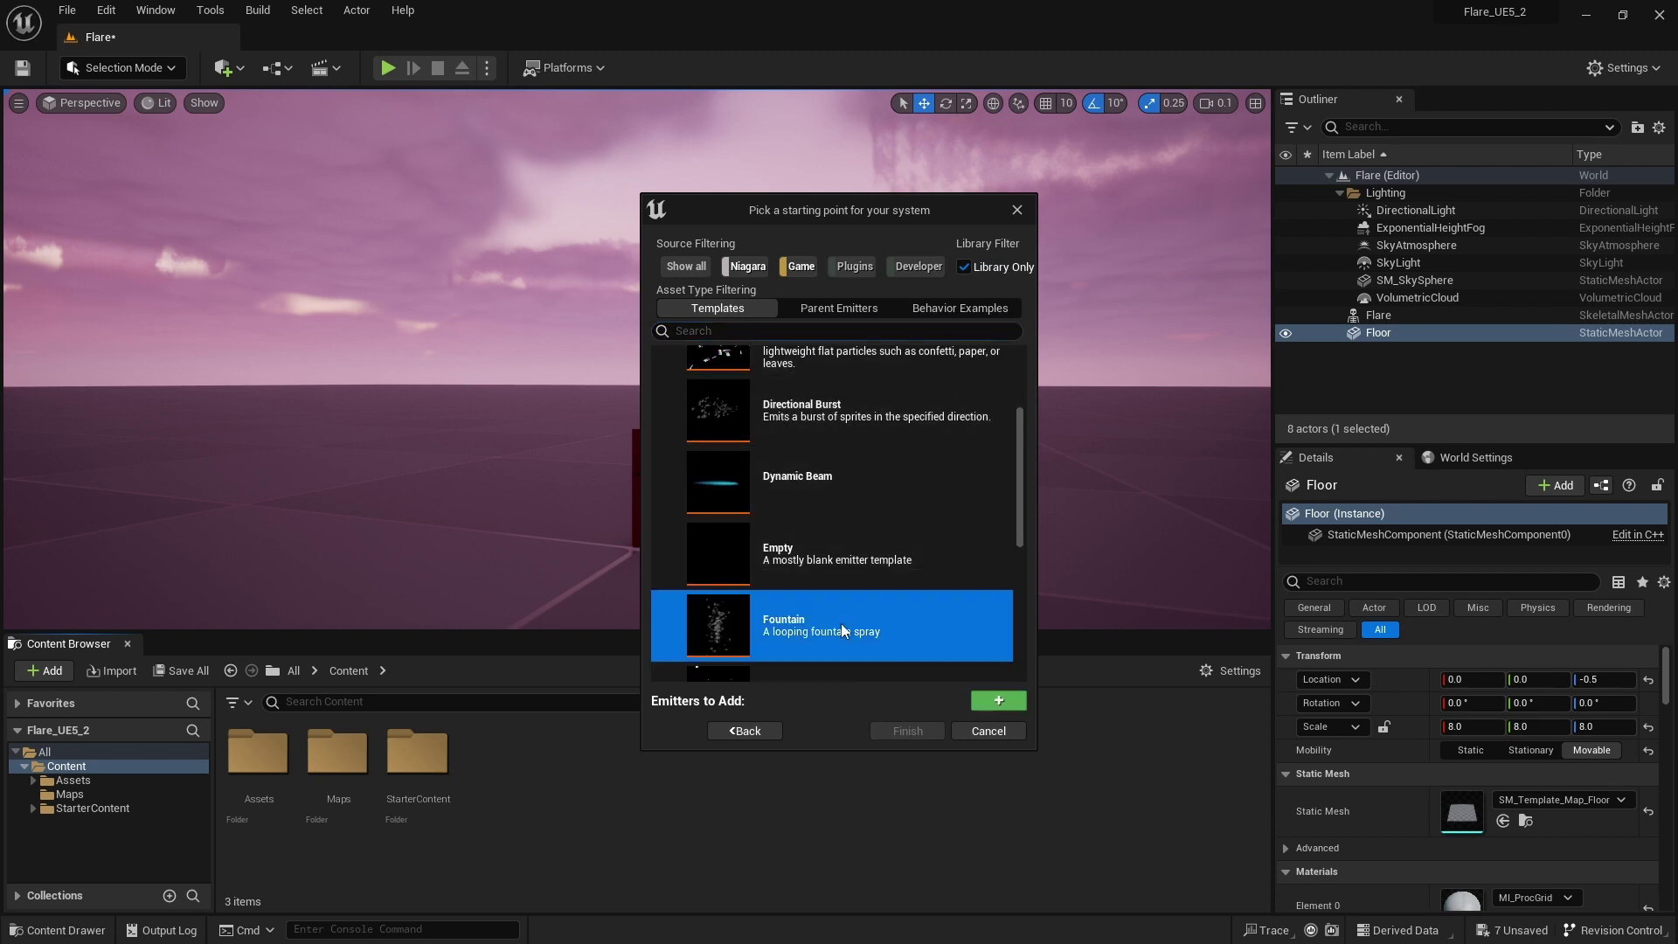
click(1000, 702)
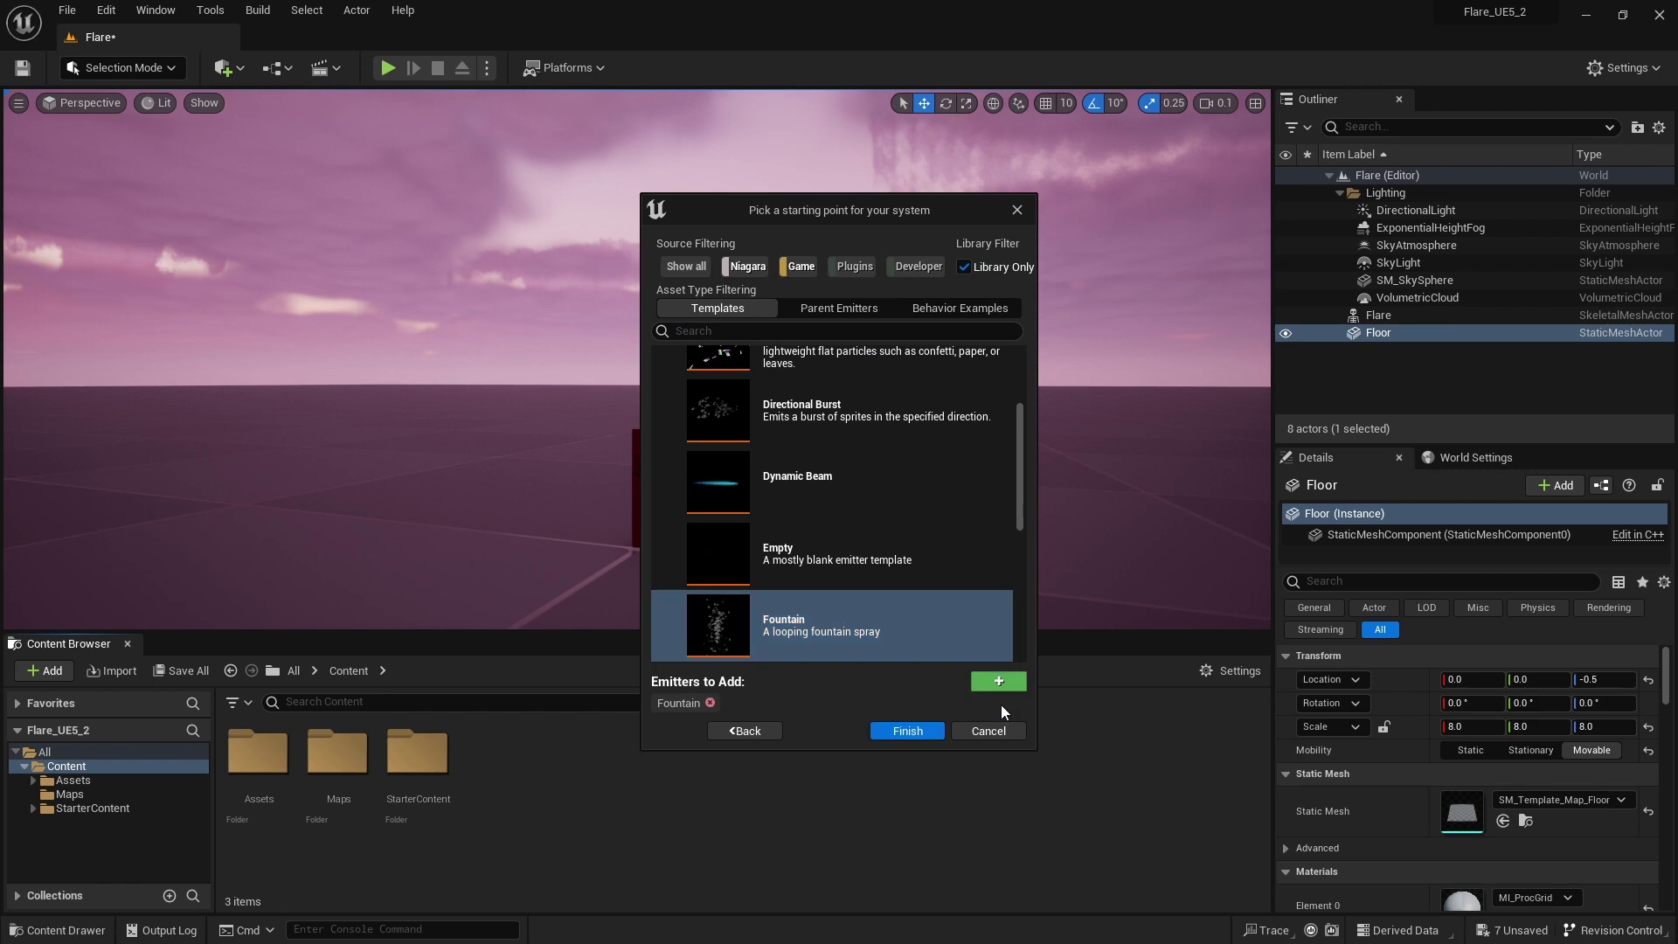
click(905, 734)
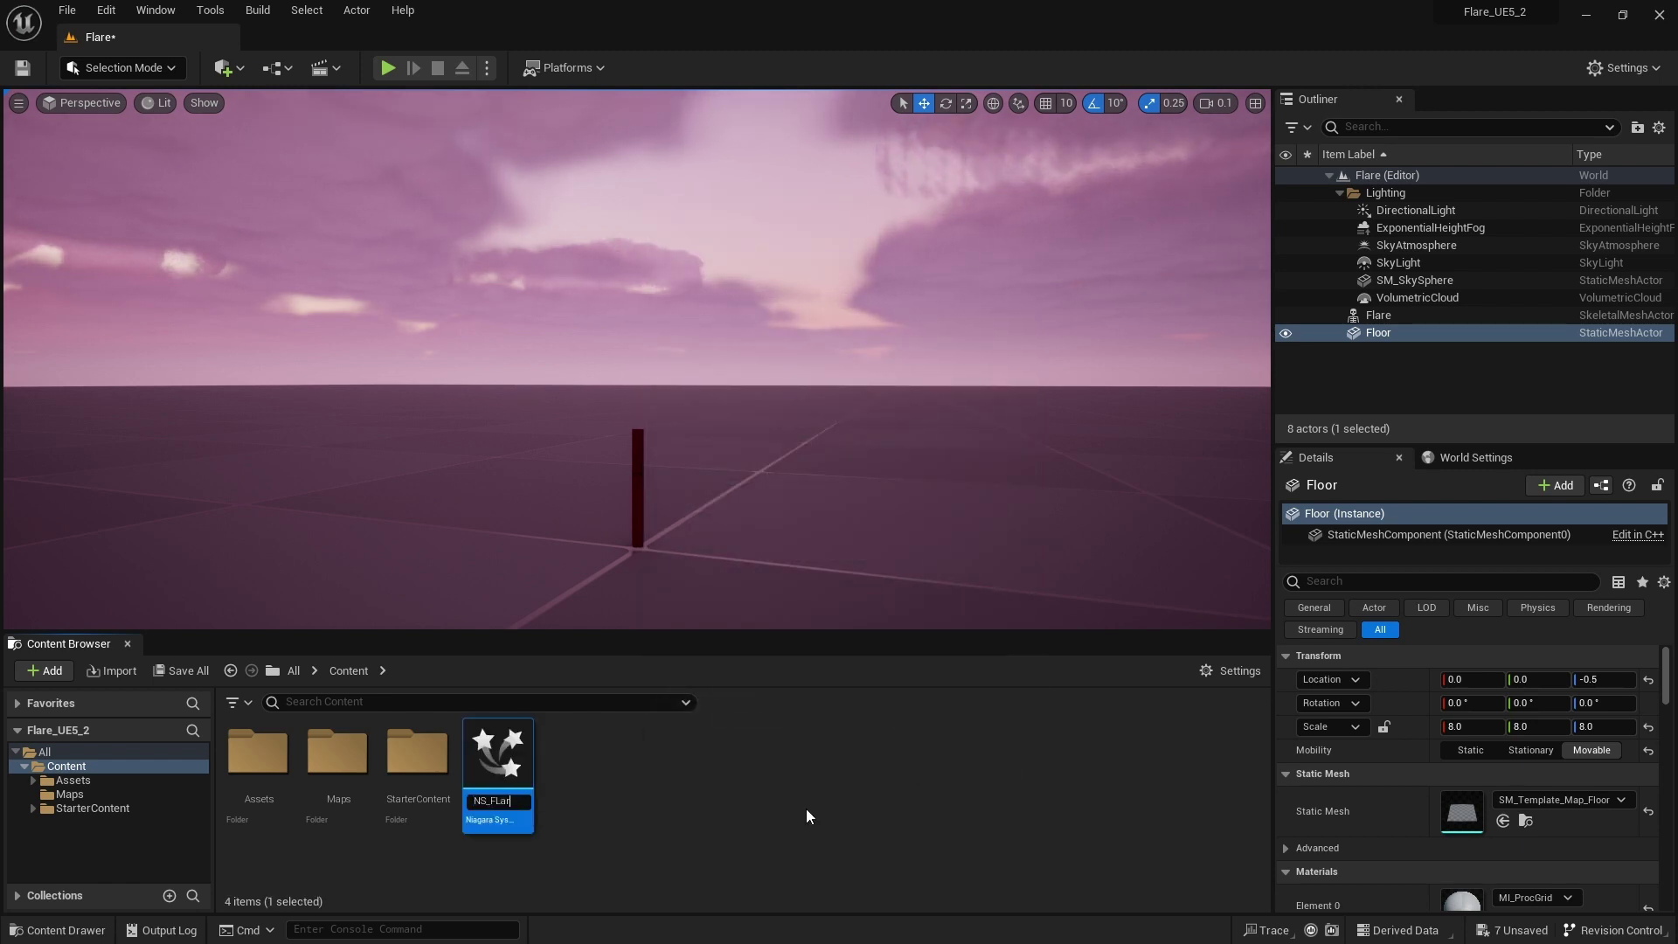
key(Return)
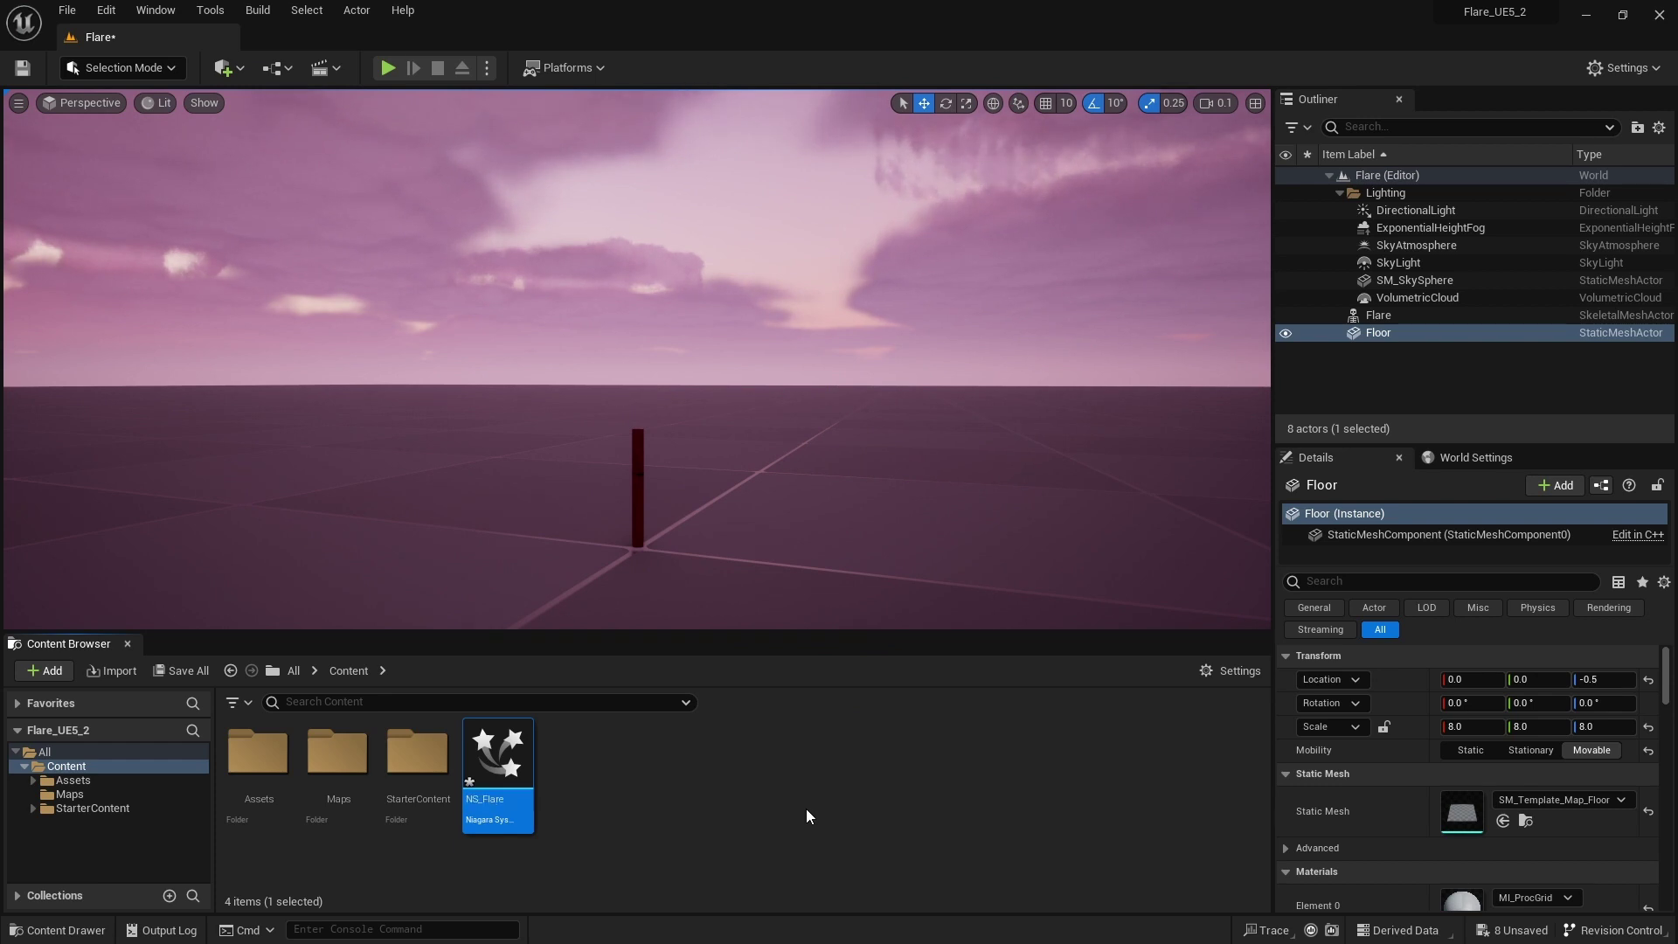
Open NS_Flare docked beside the Flare level tab and rename its Fountain emitter to InitialSparks.
double_click(510, 760)
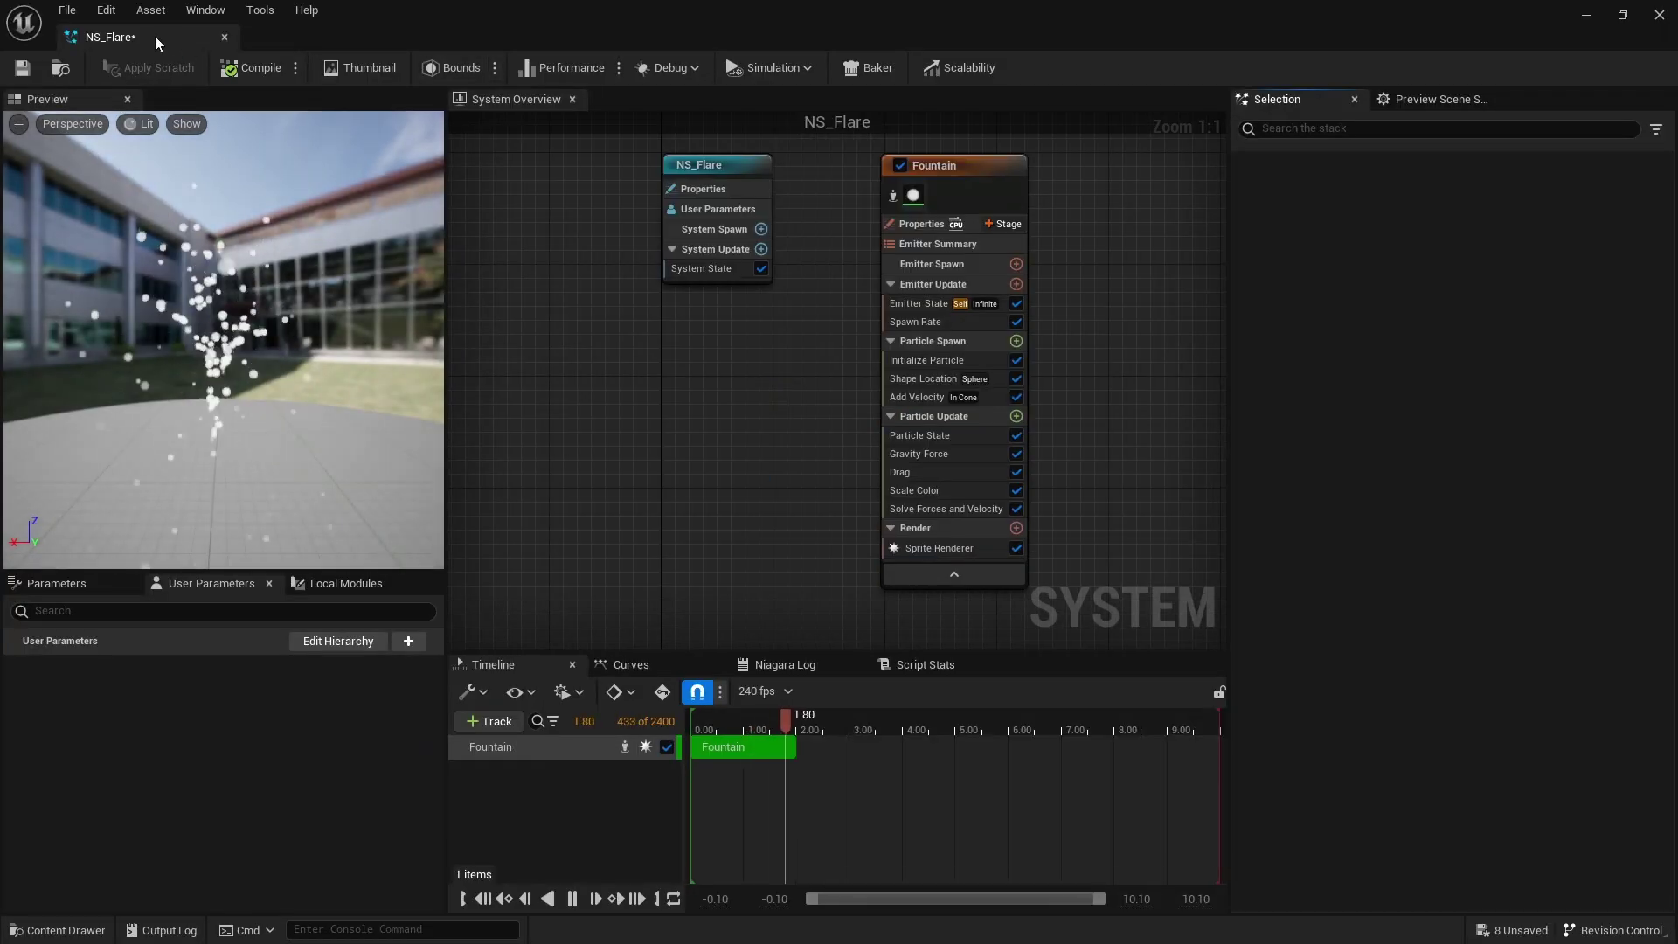
drag(155, 35, 312, 43)
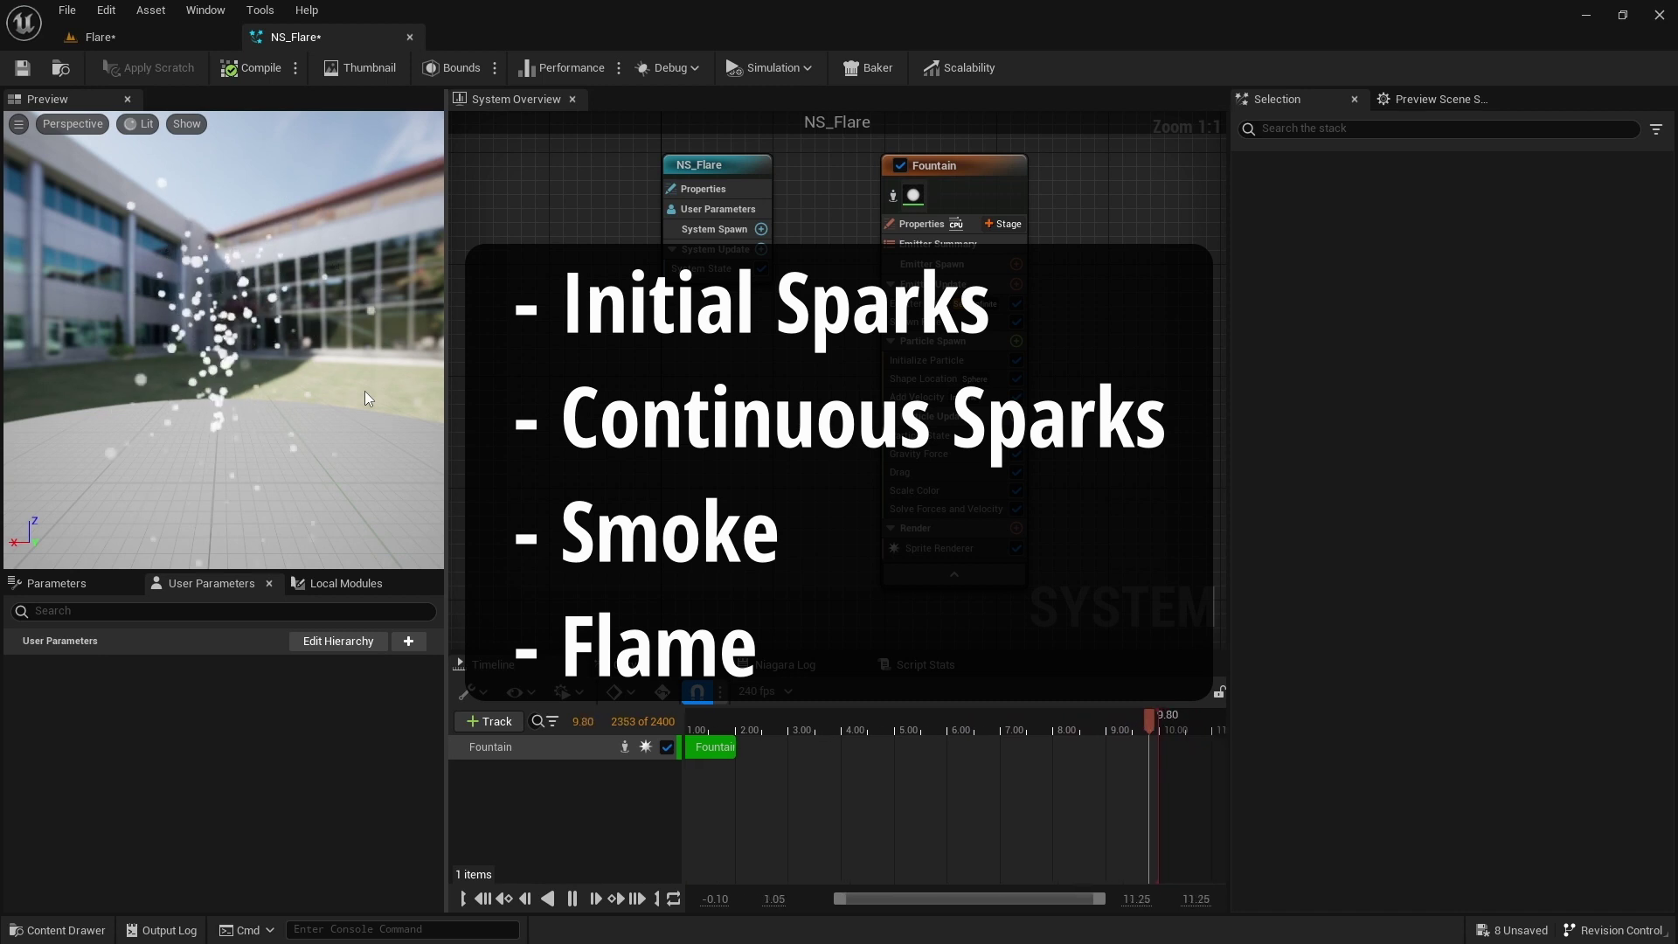
click(942, 166)
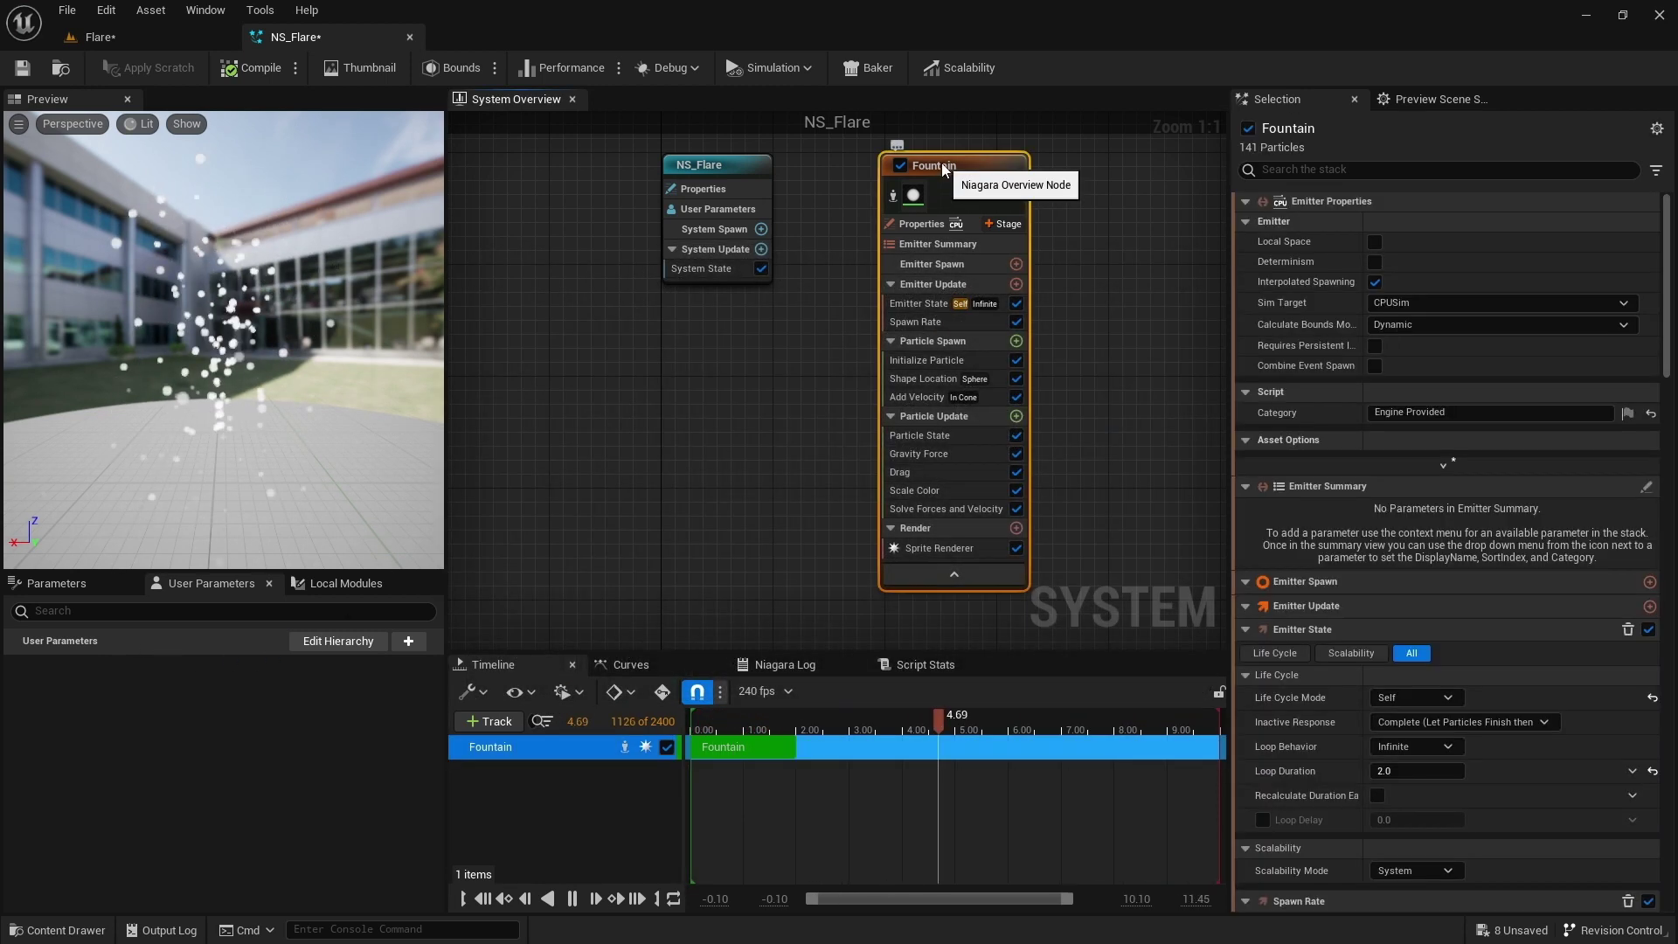
right_click(942, 166)
click(1012, 244)
text(InitialS)
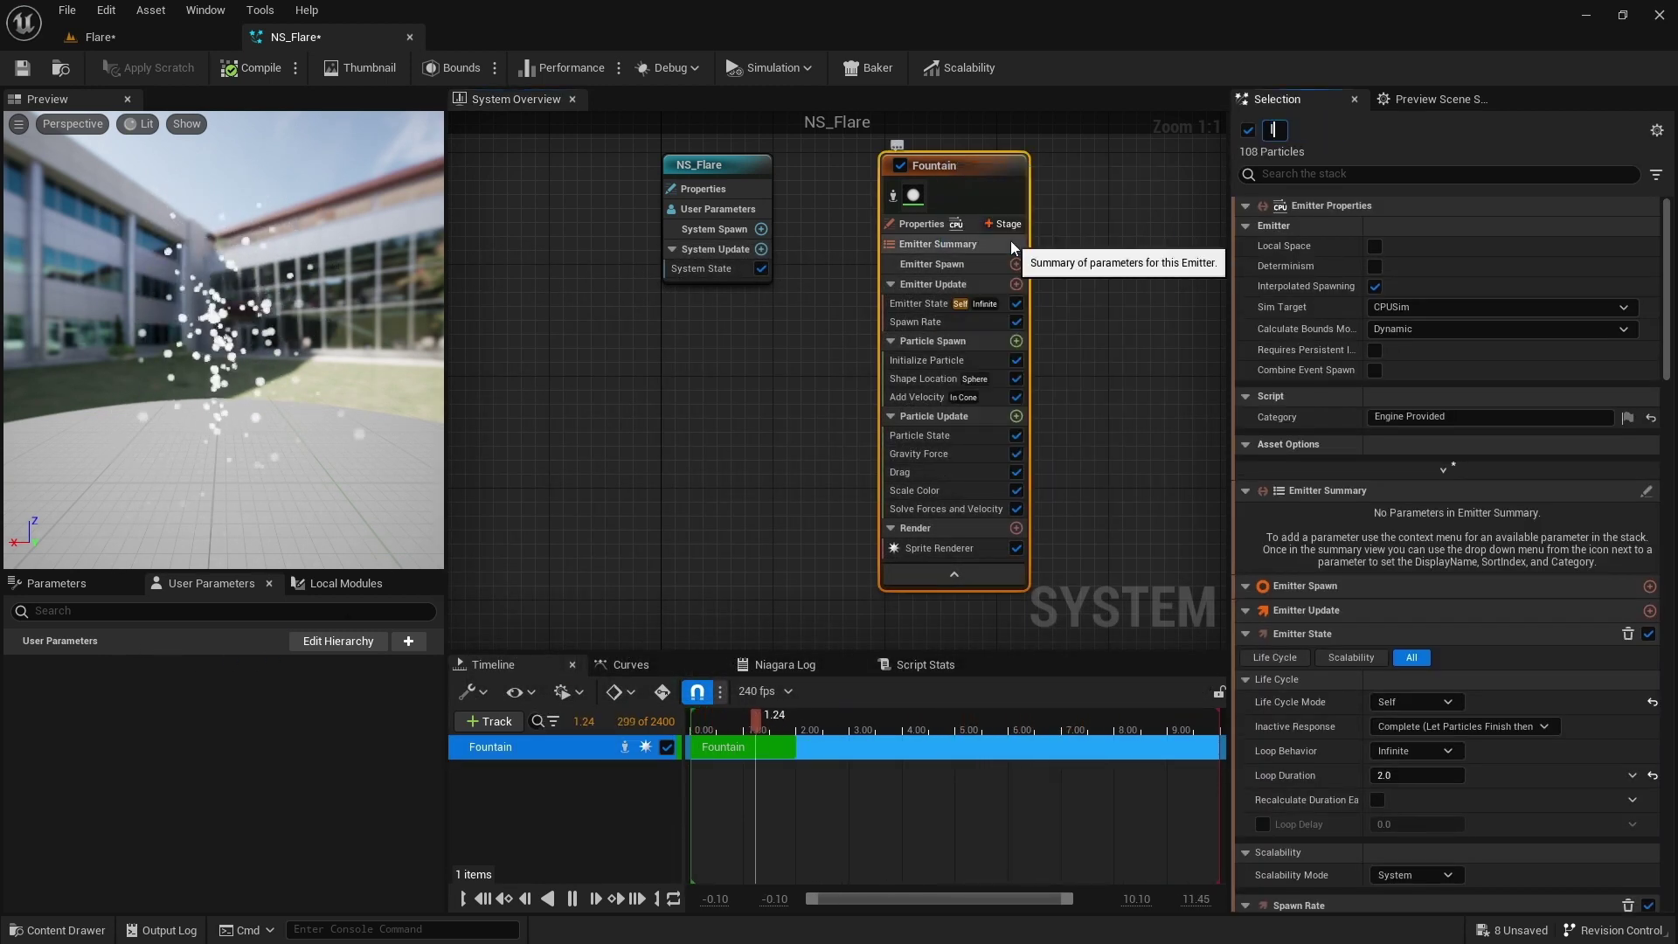
text(parks)
key(Return)
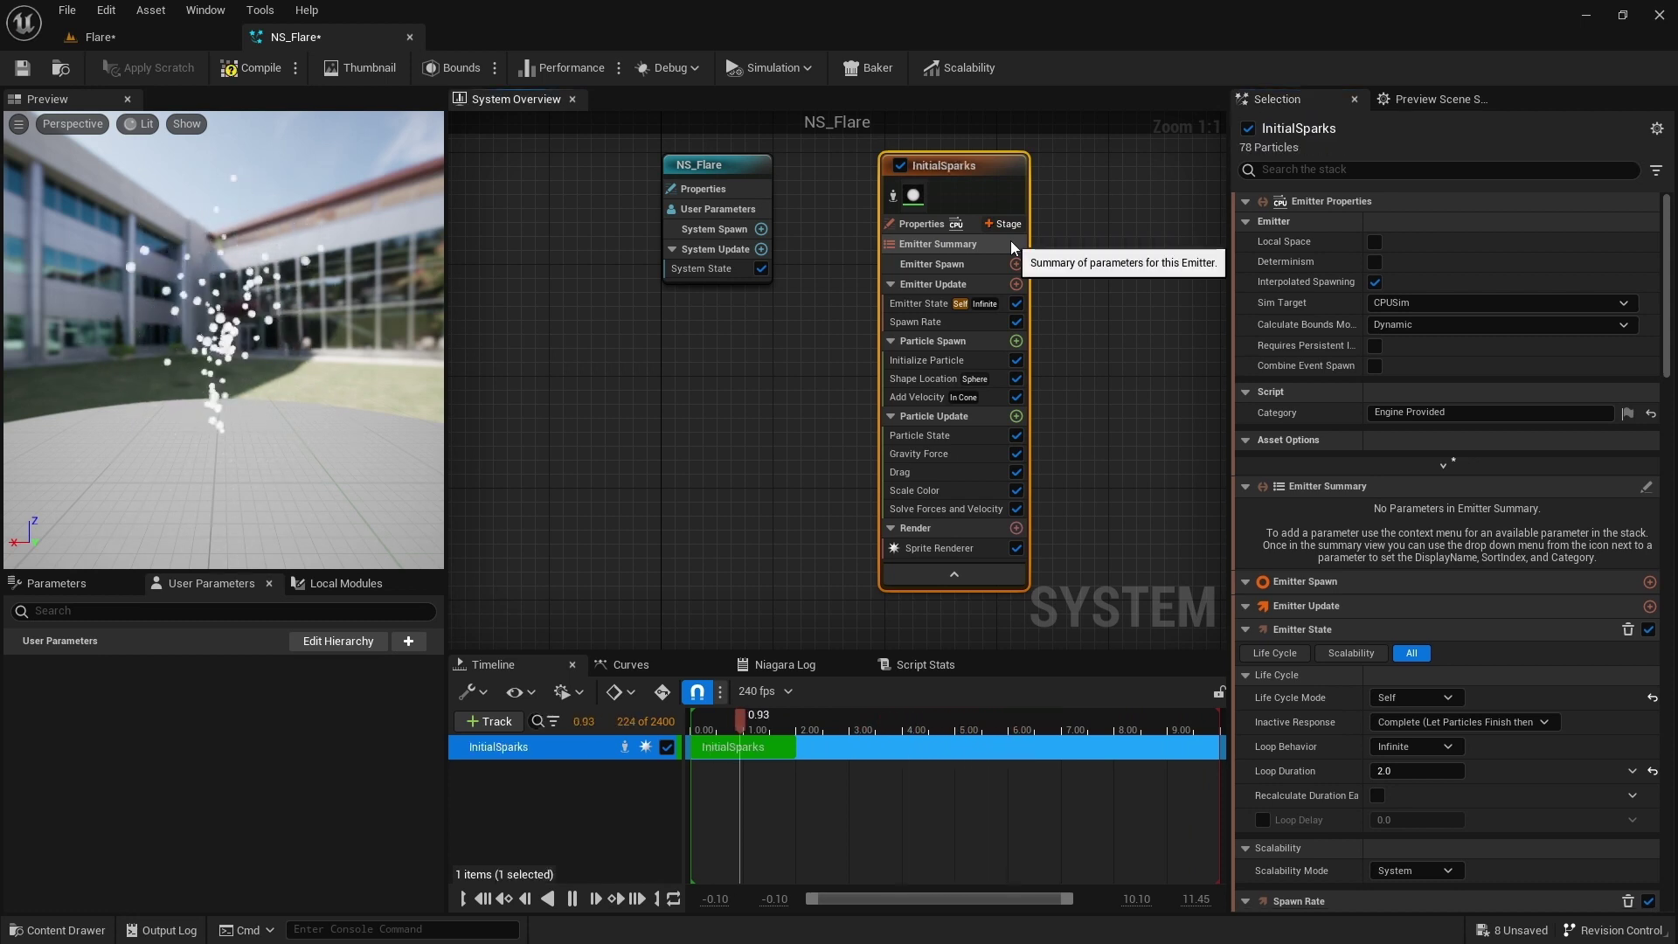
Set the InitialSparks Sim Target to GPUCompute Sim and Calculate Bounds Mode to Fixed.
click(971, 226)
click(1428, 302)
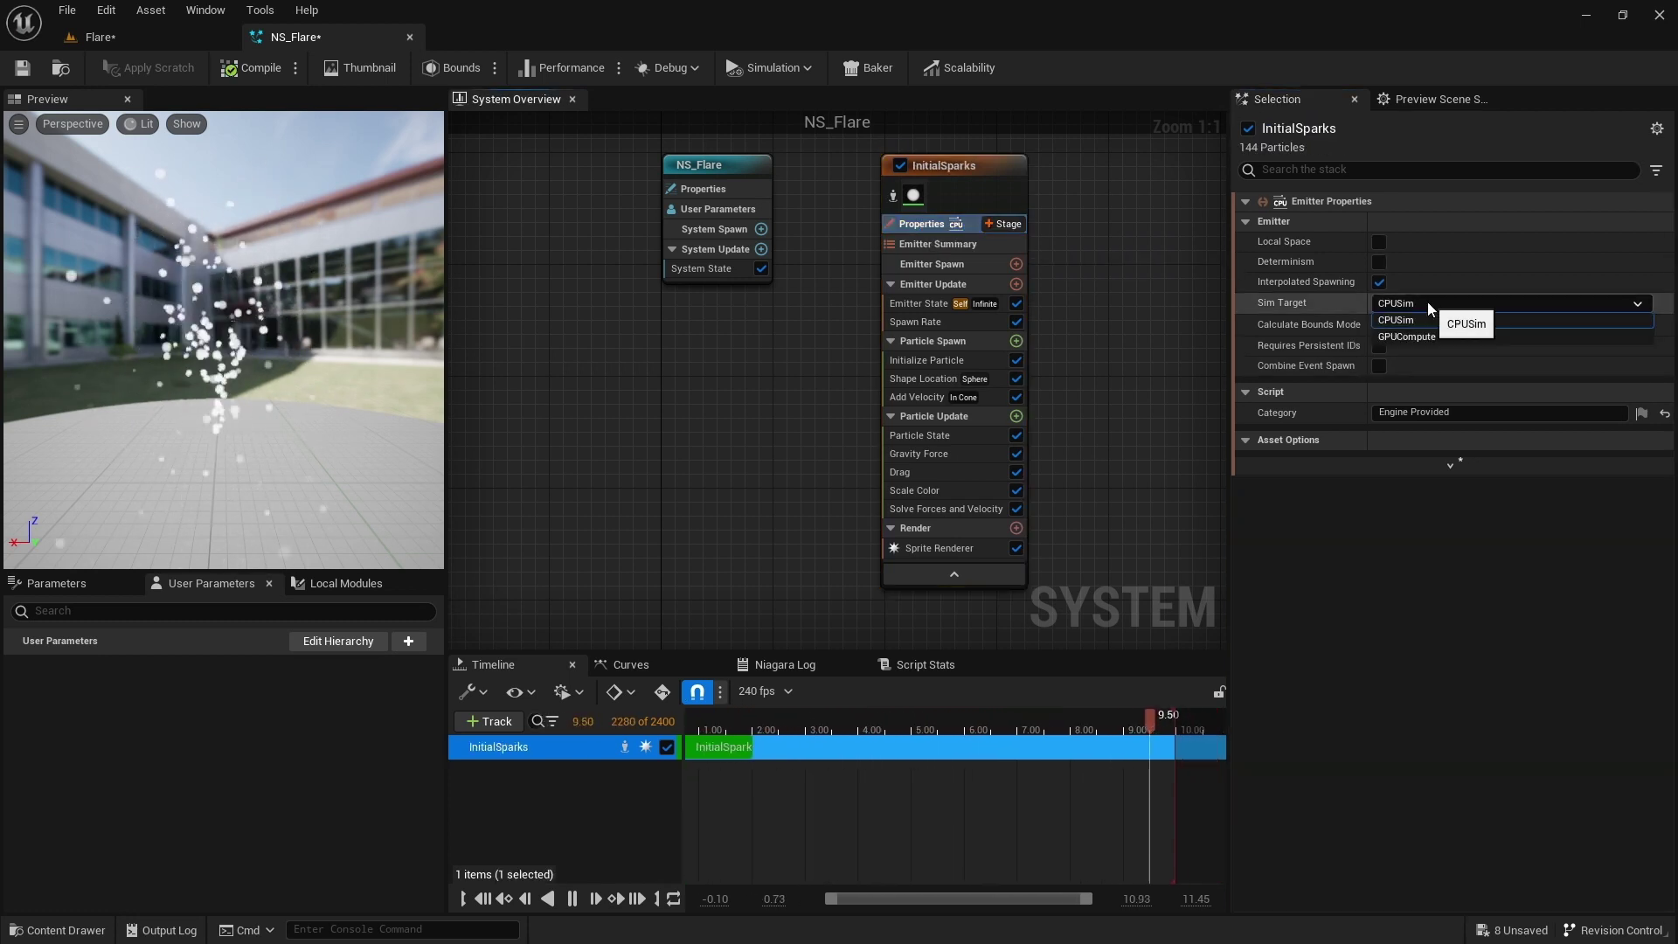
click(1414, 333)
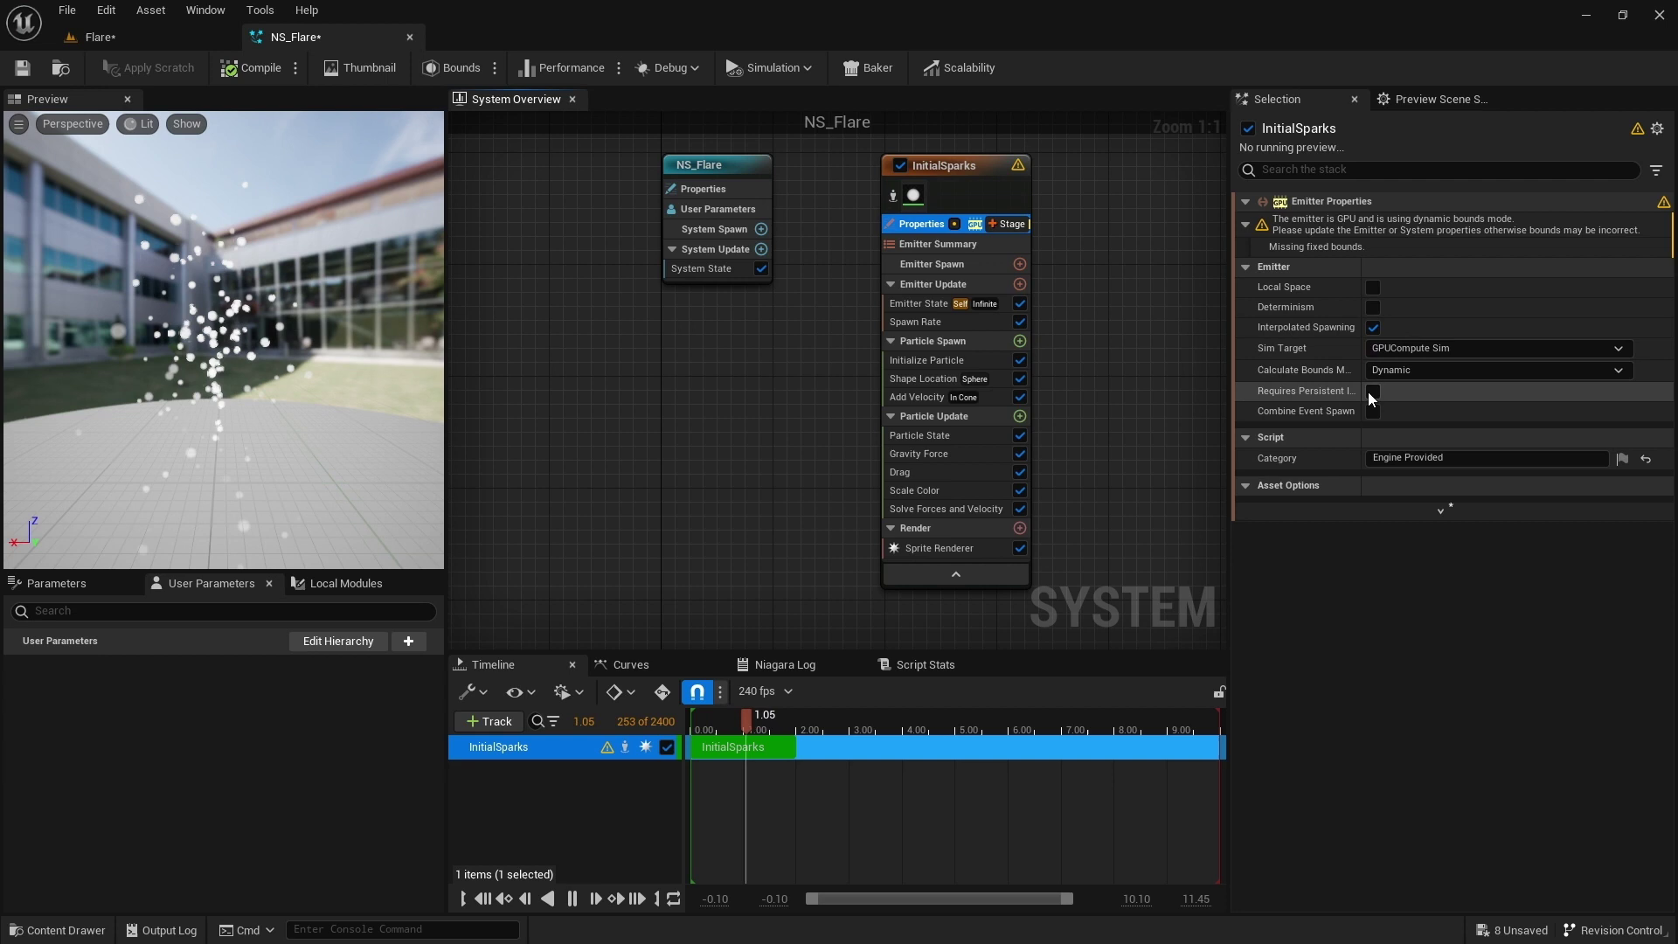
click(1385, 371)
click(1391, 406)
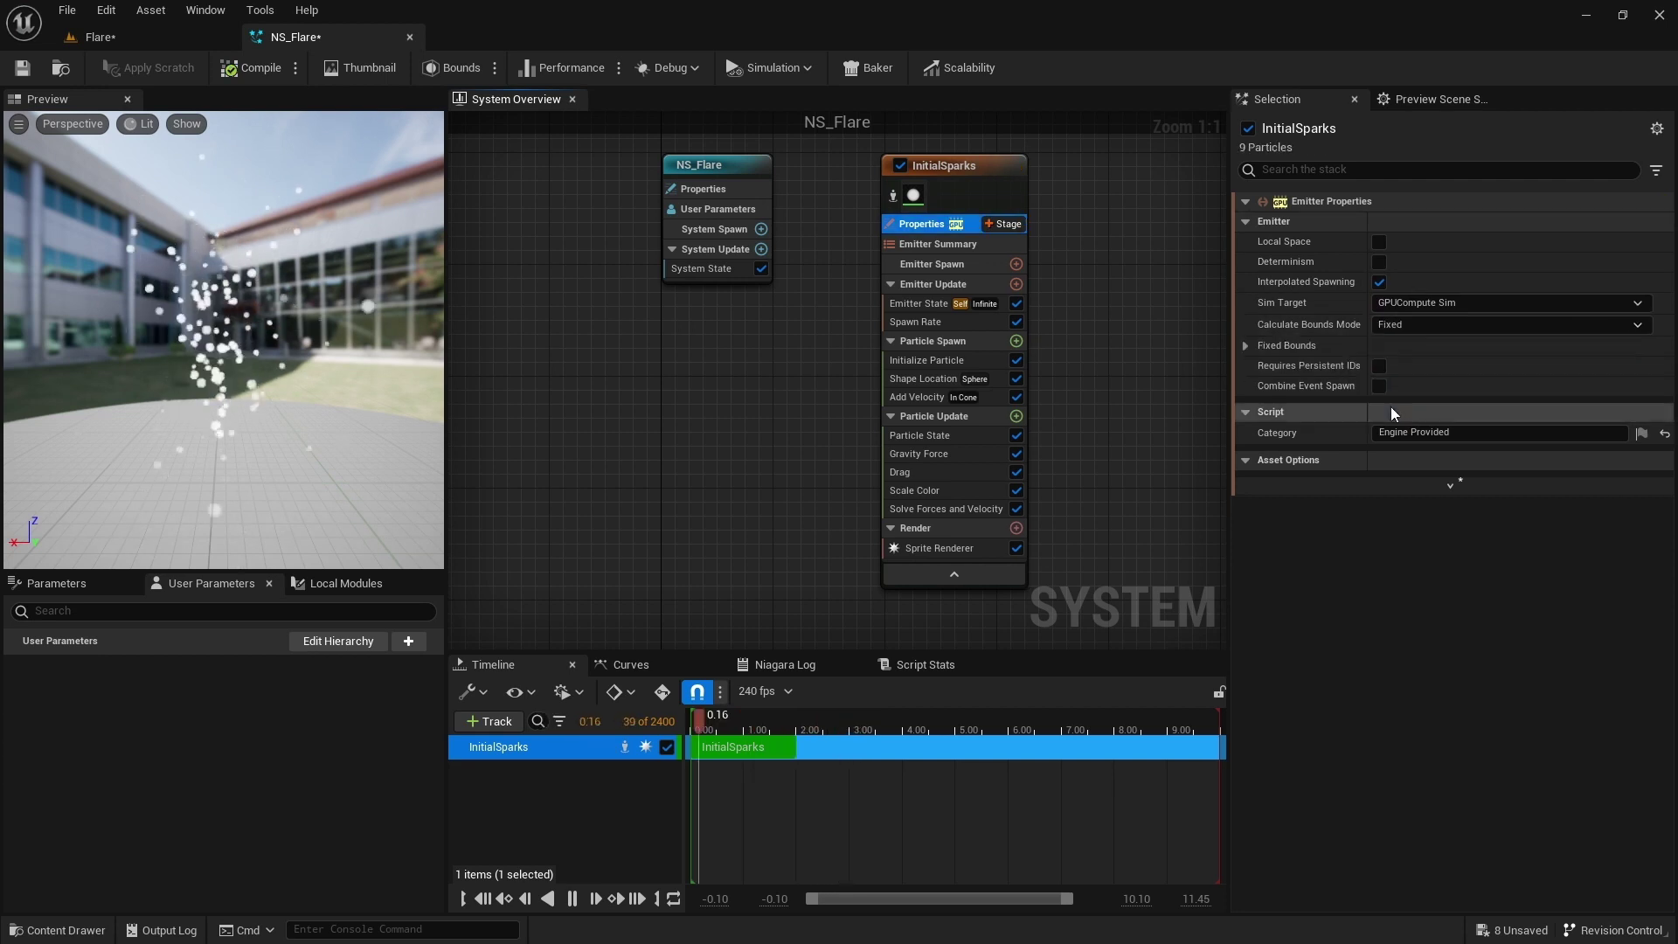
click(926, 323)
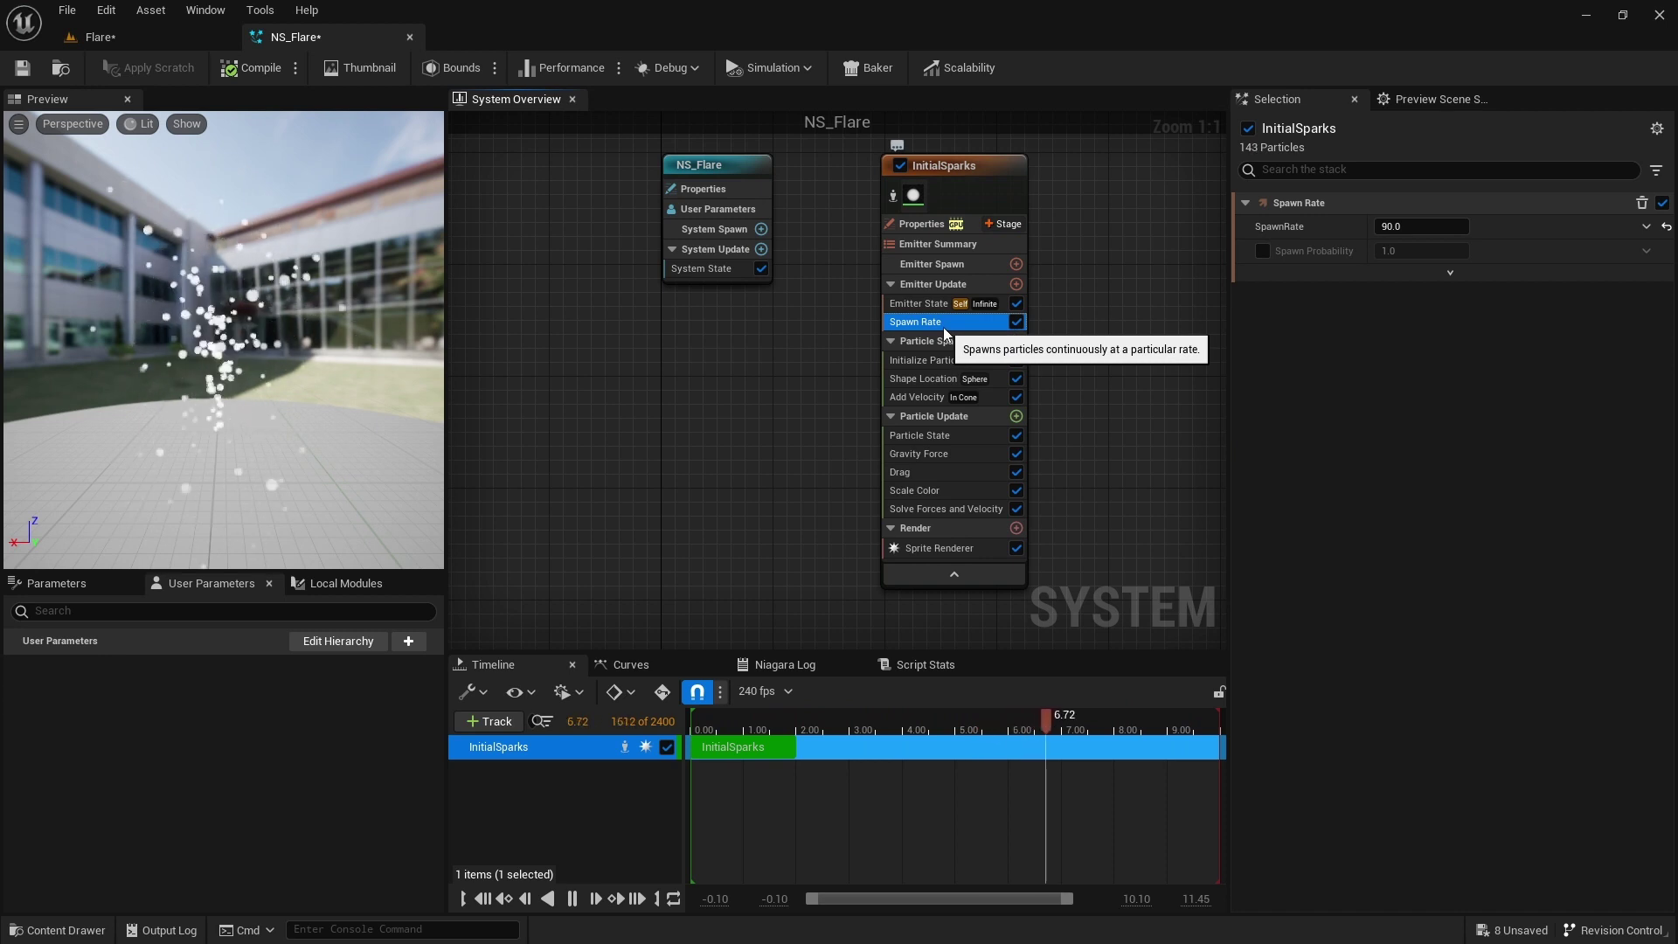
Replace Spawn Rate with a Spawn Burst Instantaneous module set to Spawn Count 300.
key(Delete)
click(1016, 284)
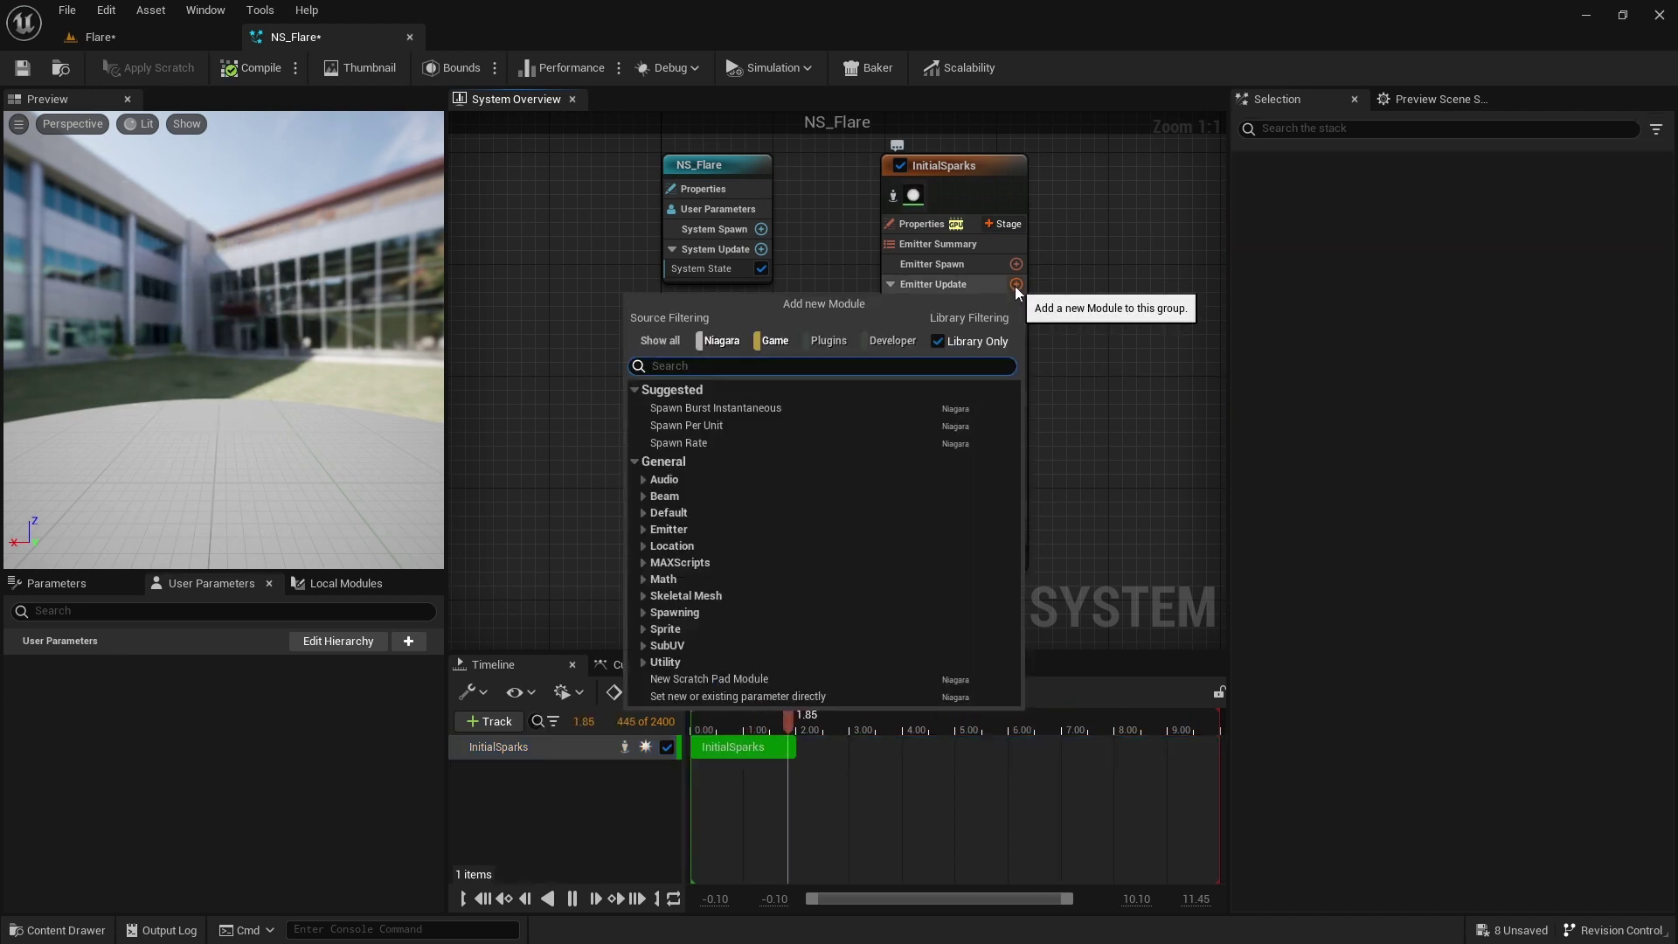
click(778, 409)
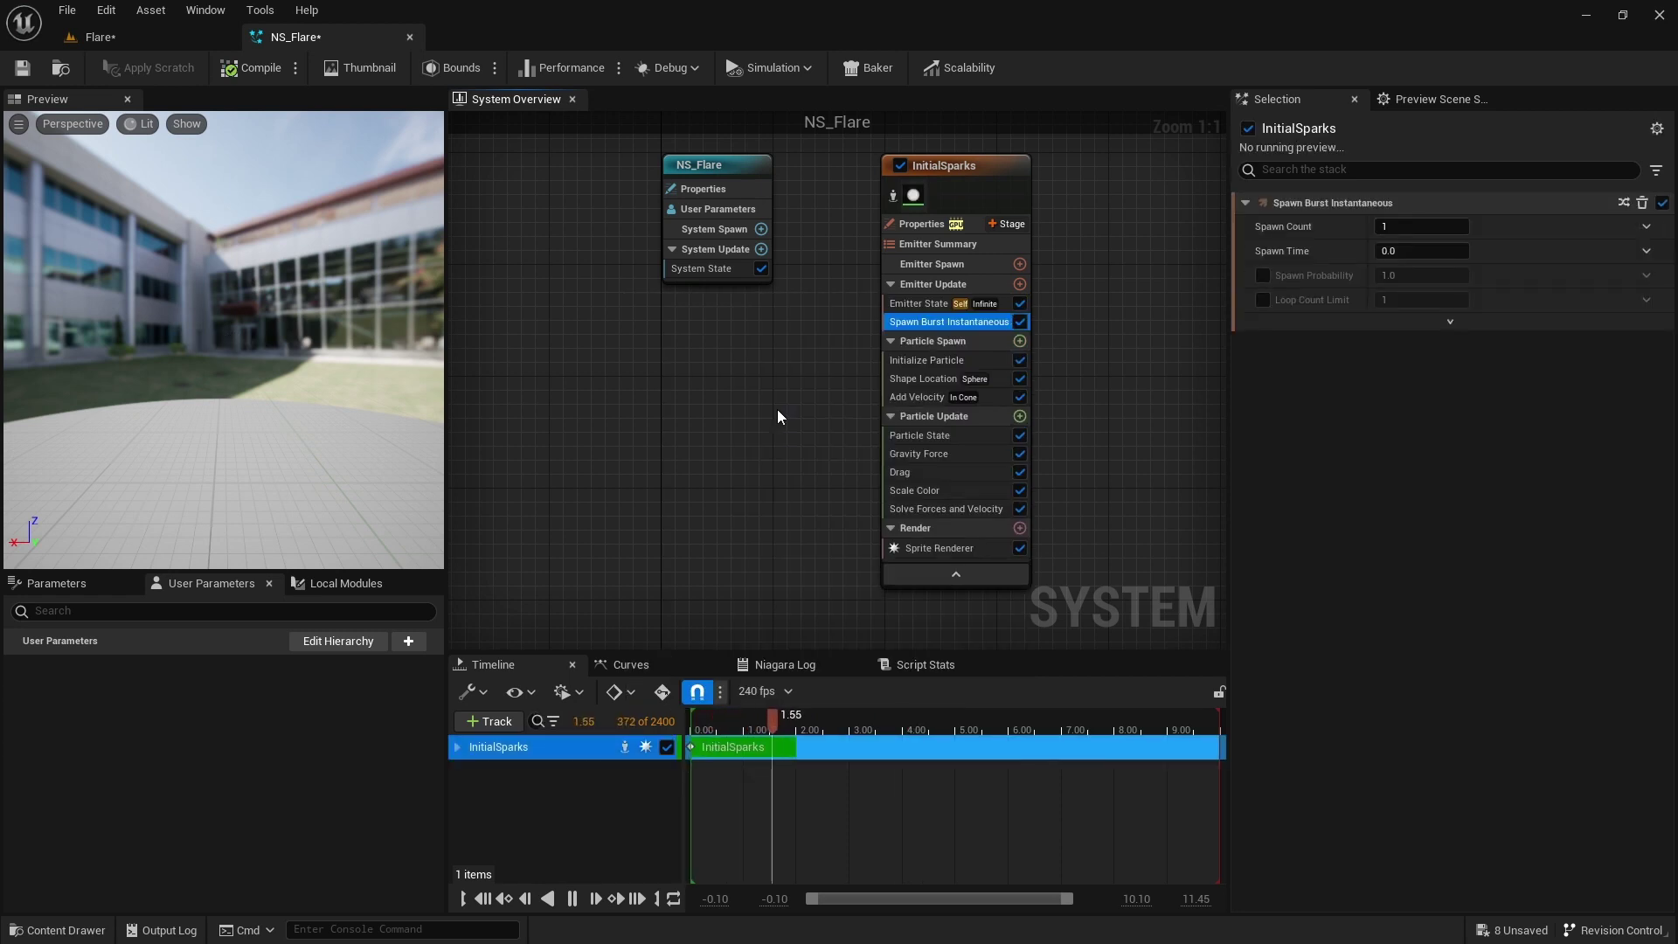
click(1401, 226)
text(300)
key(Return)
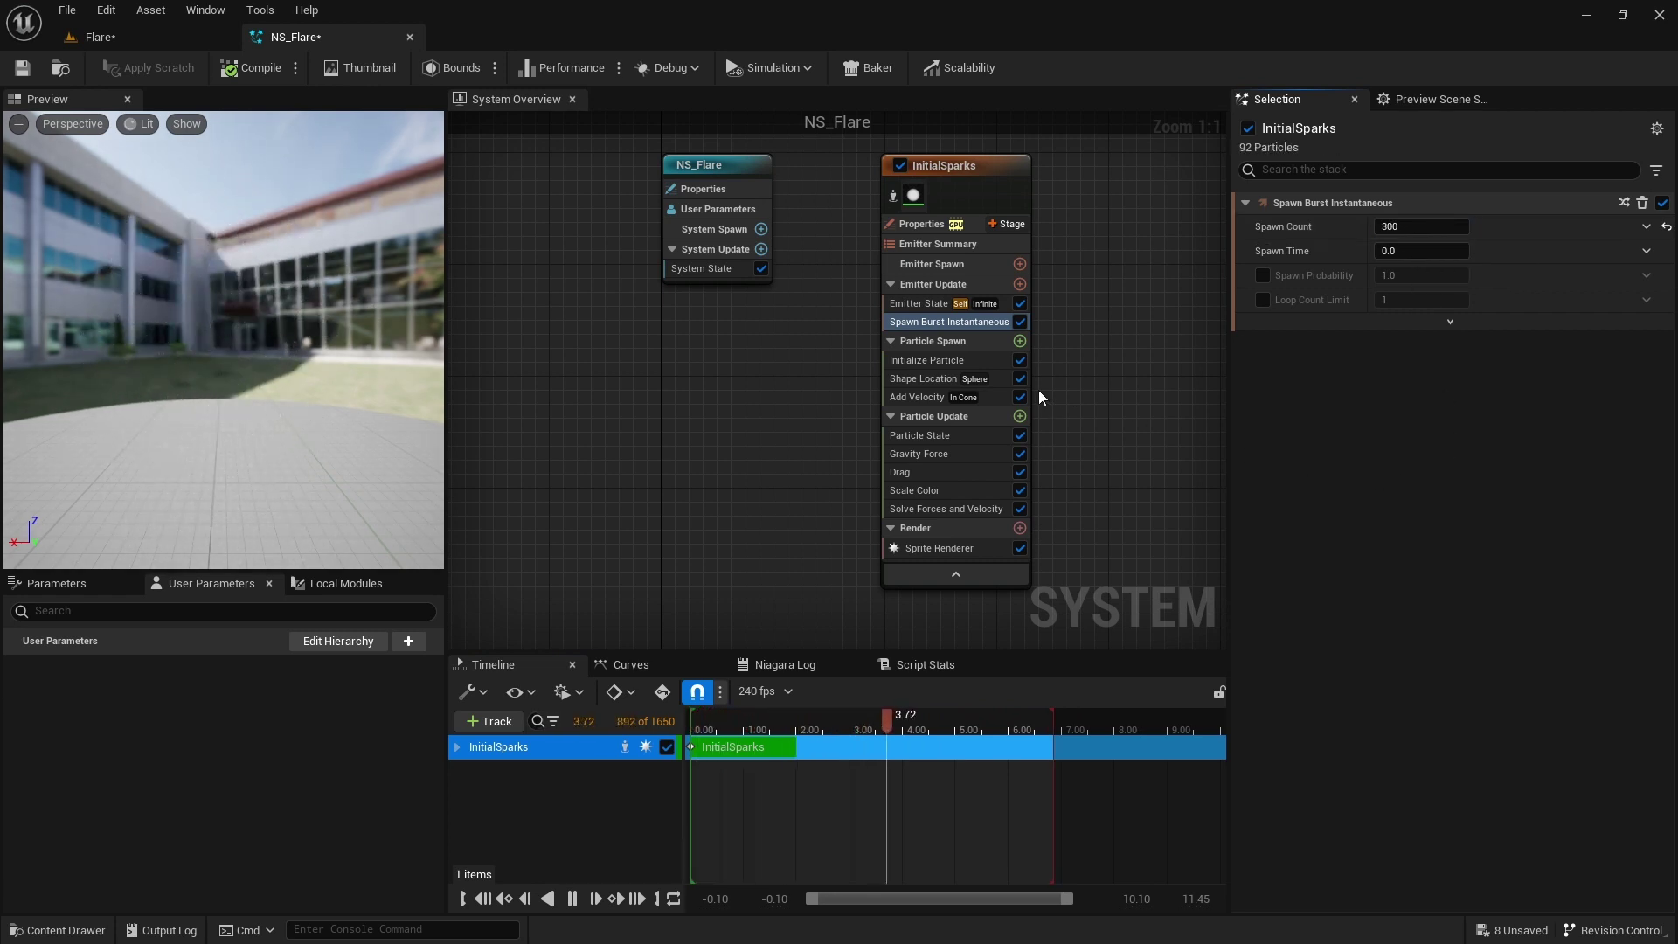
Set Emitter State Loop Behavior to Multiple with Loop Count 3 and Loop Duration 0.25.
click(931, 308)
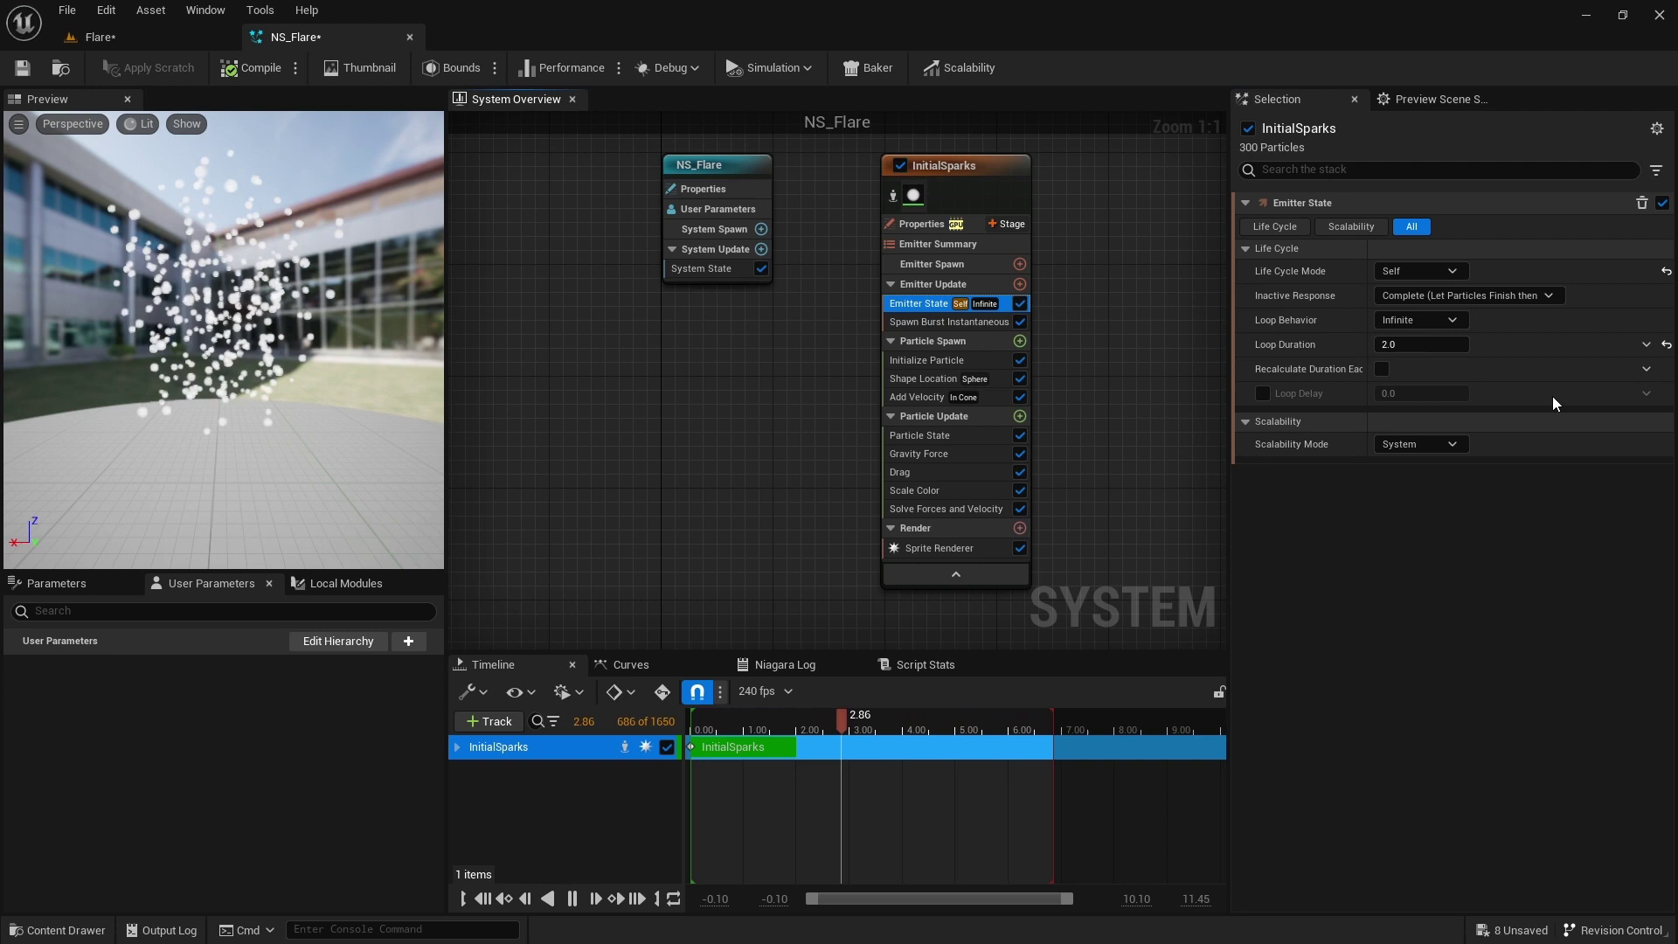
click(1444, 325)
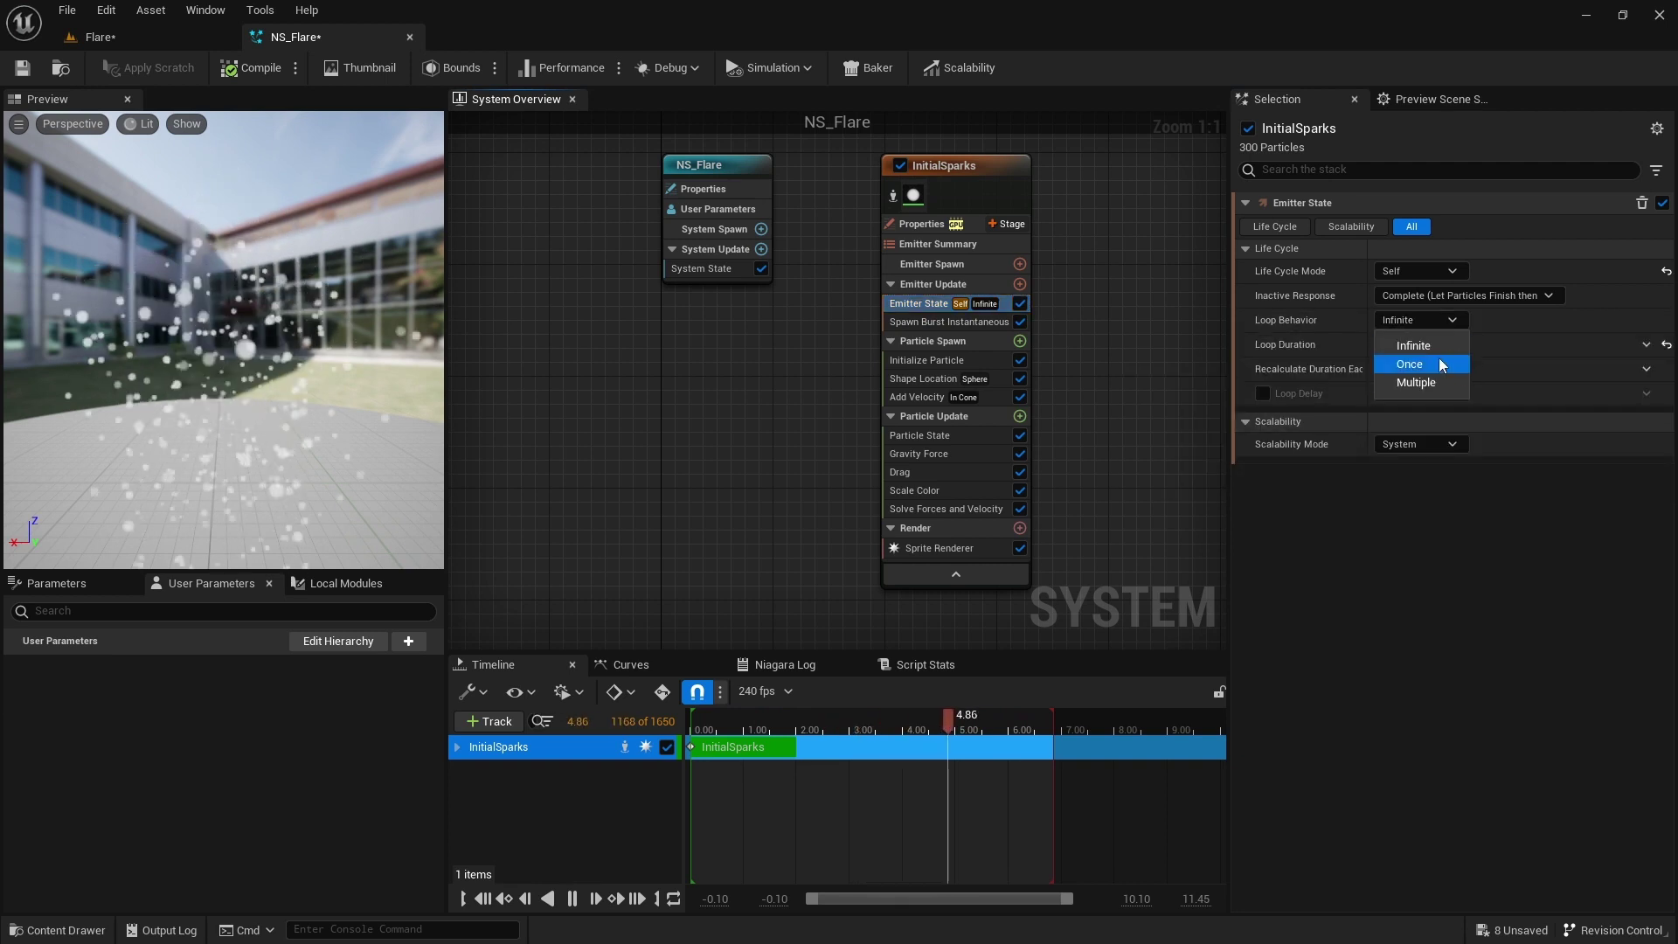
click(1434, 384)
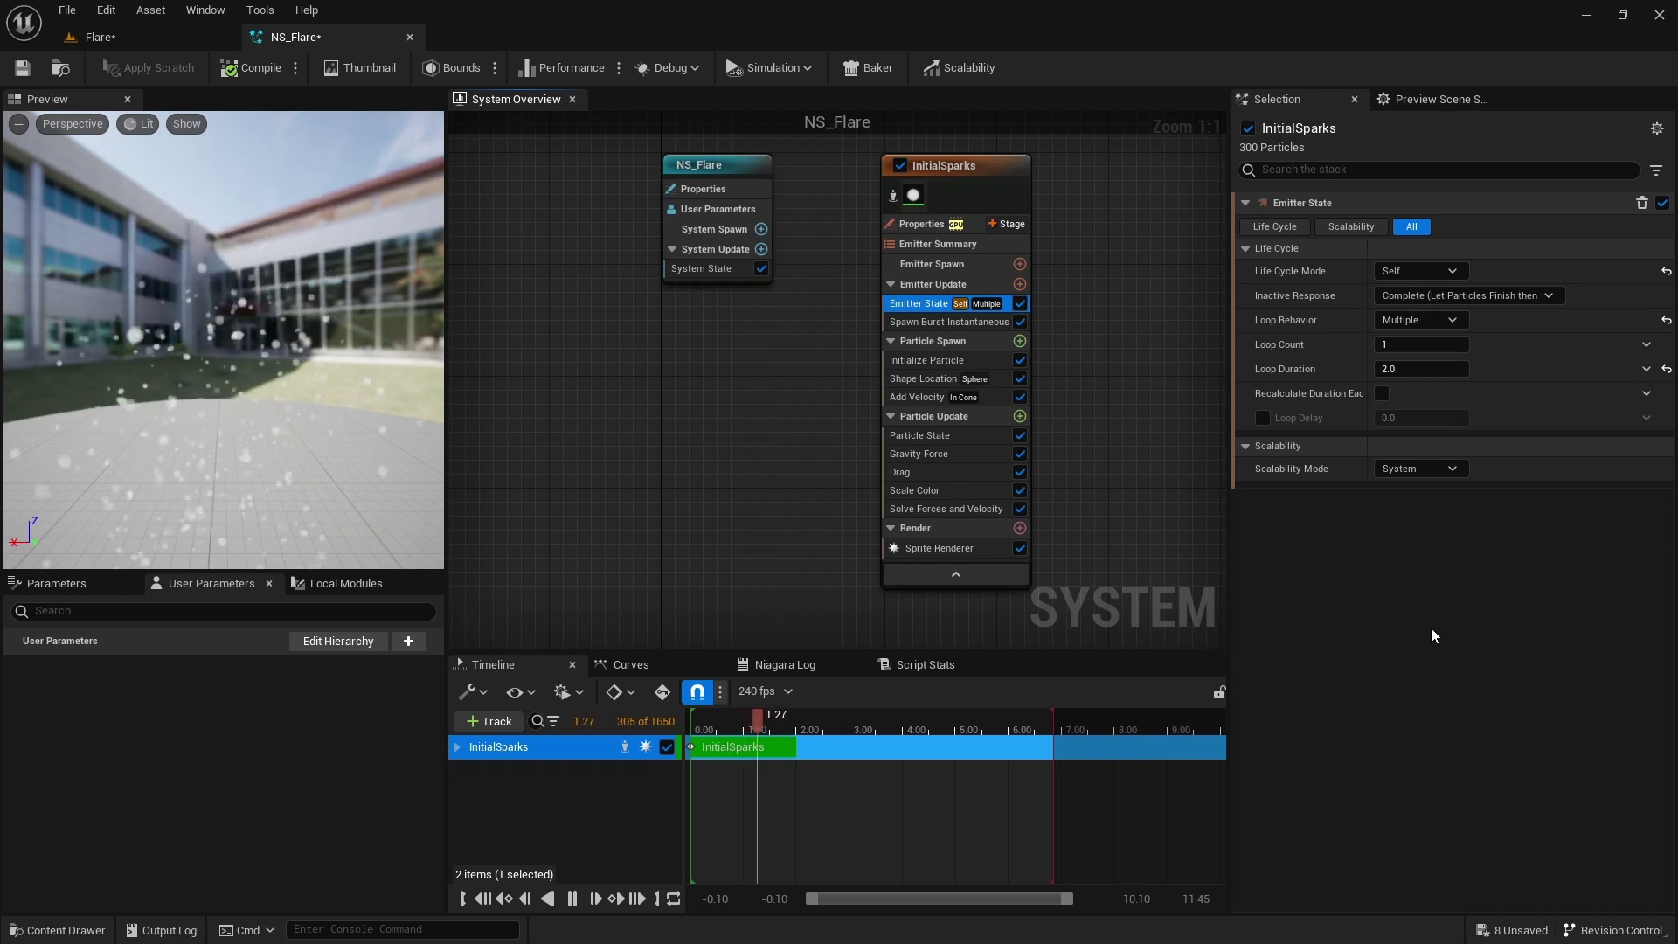
click(1416, 344)
text(3)
key(Return)
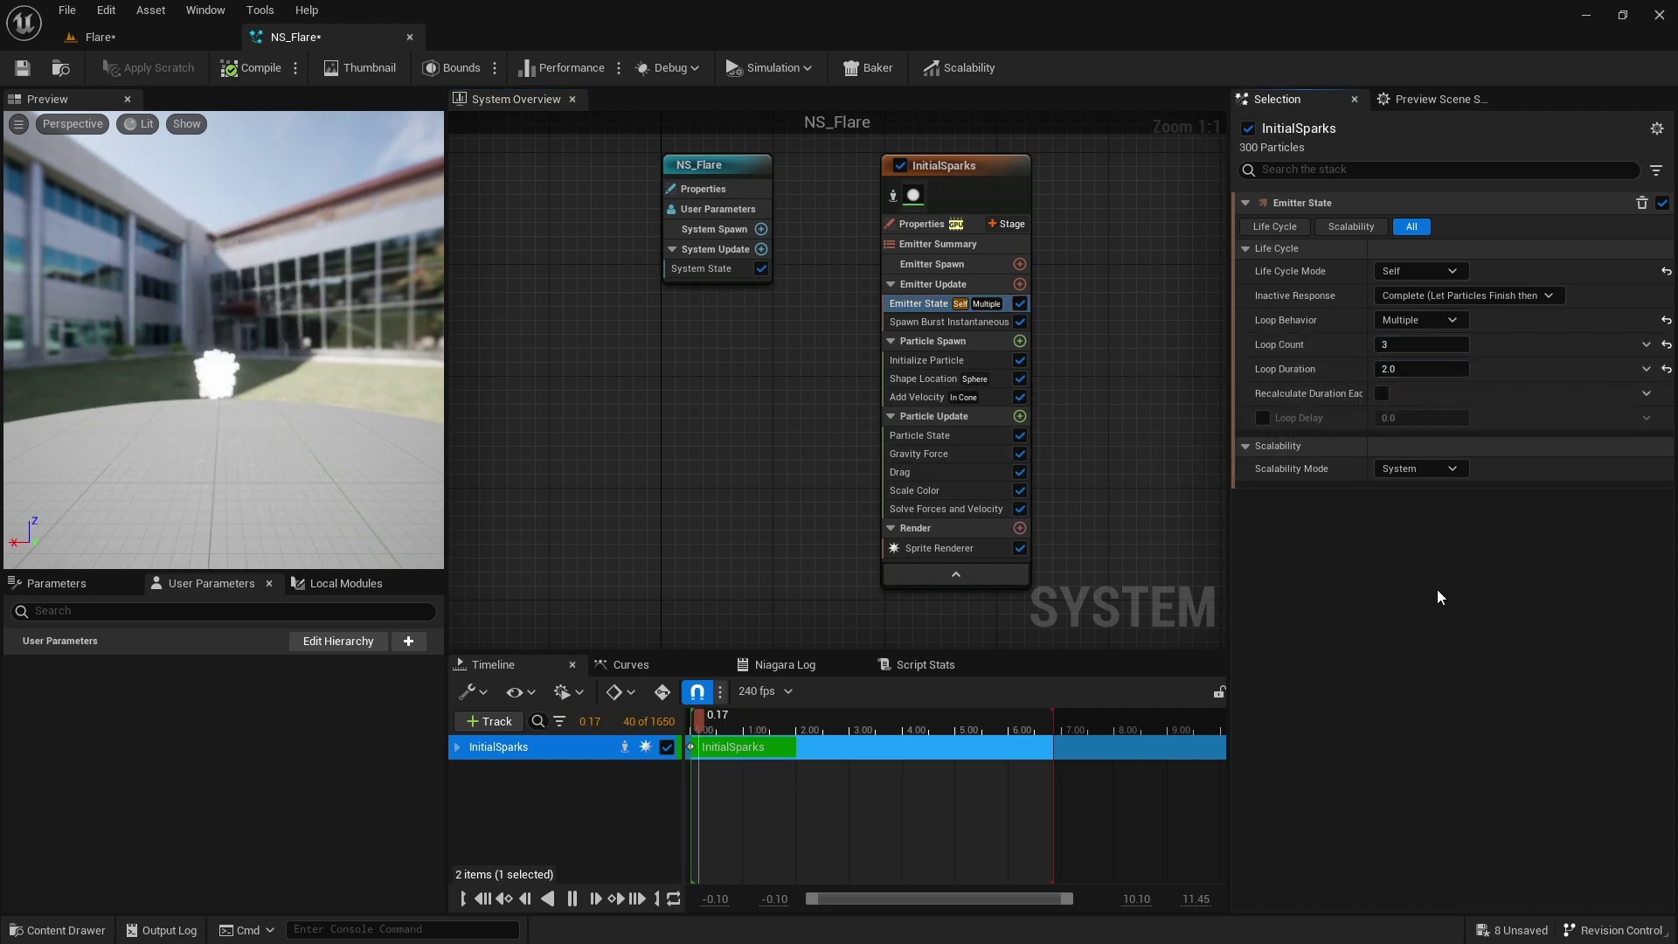
click(1407, 369)
text(.)
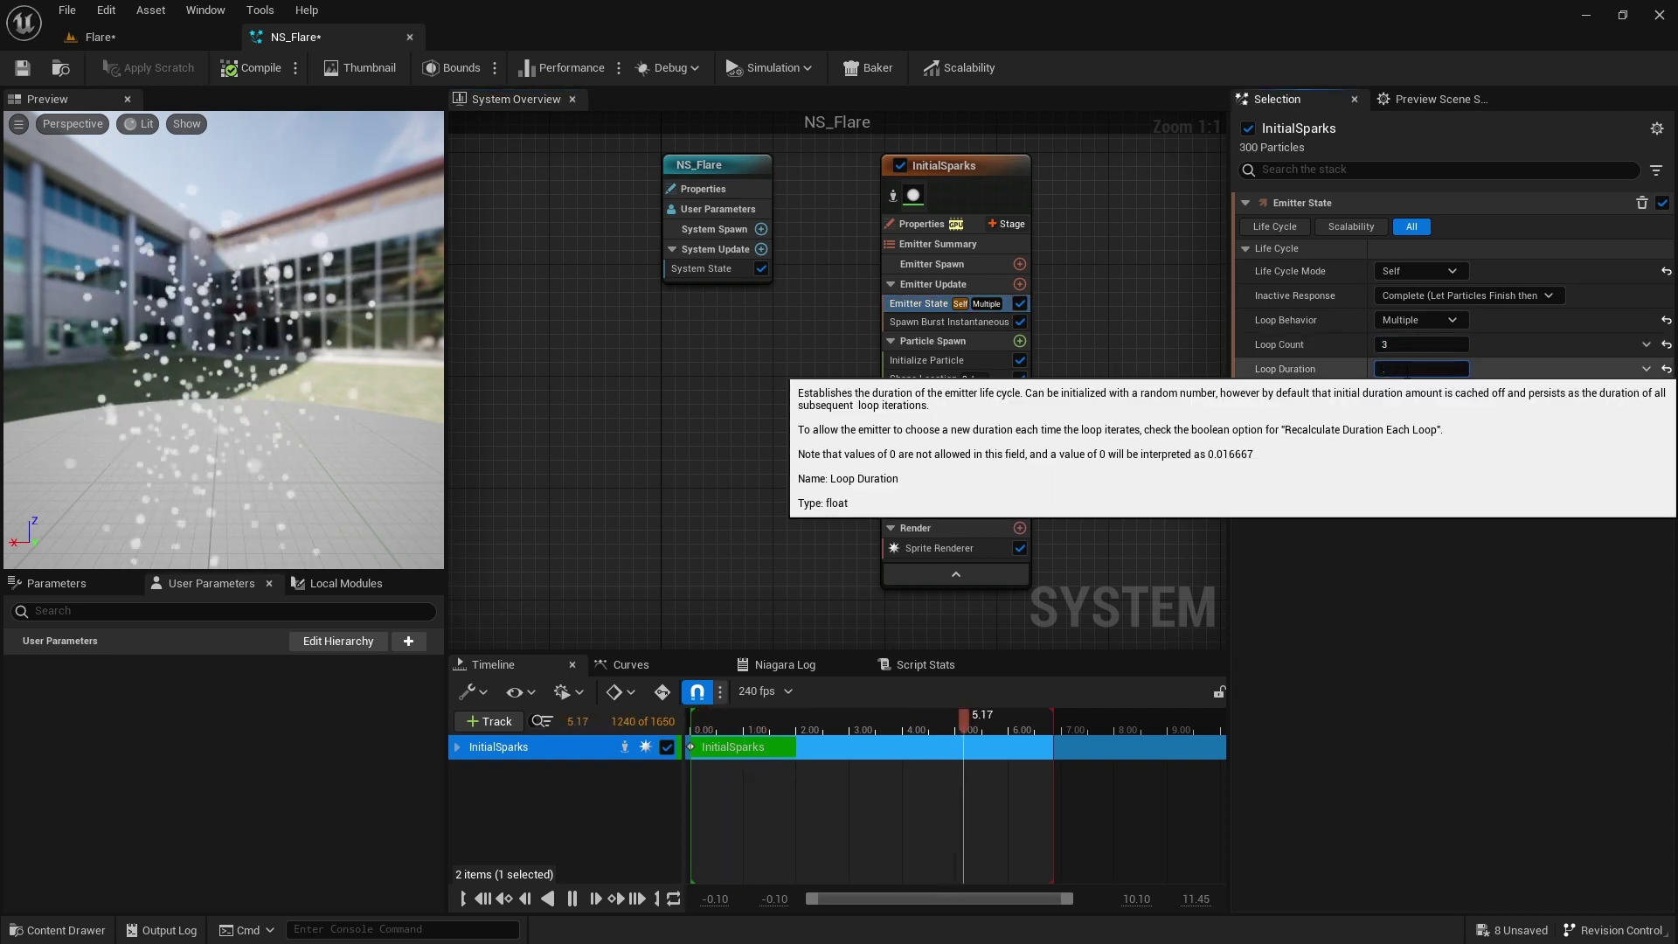
text(25)
key(Return)
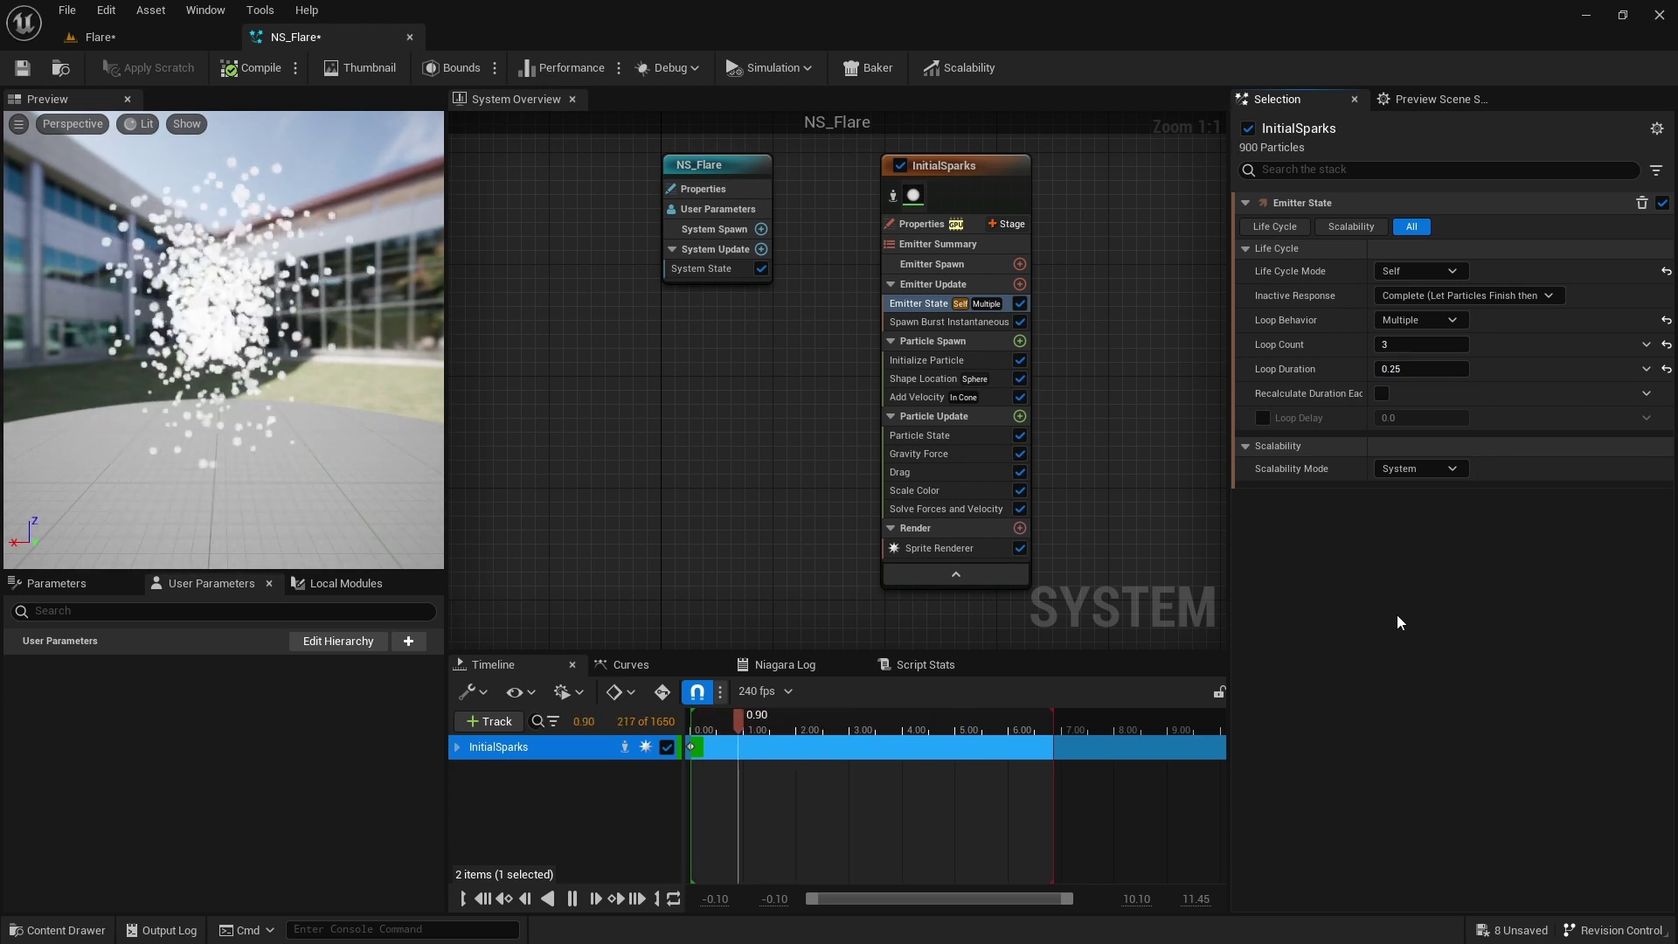
Set the InitialSparks particle lifetime range to 0.1–0.3 seconds in Initialize Particle.
click(952, 360)
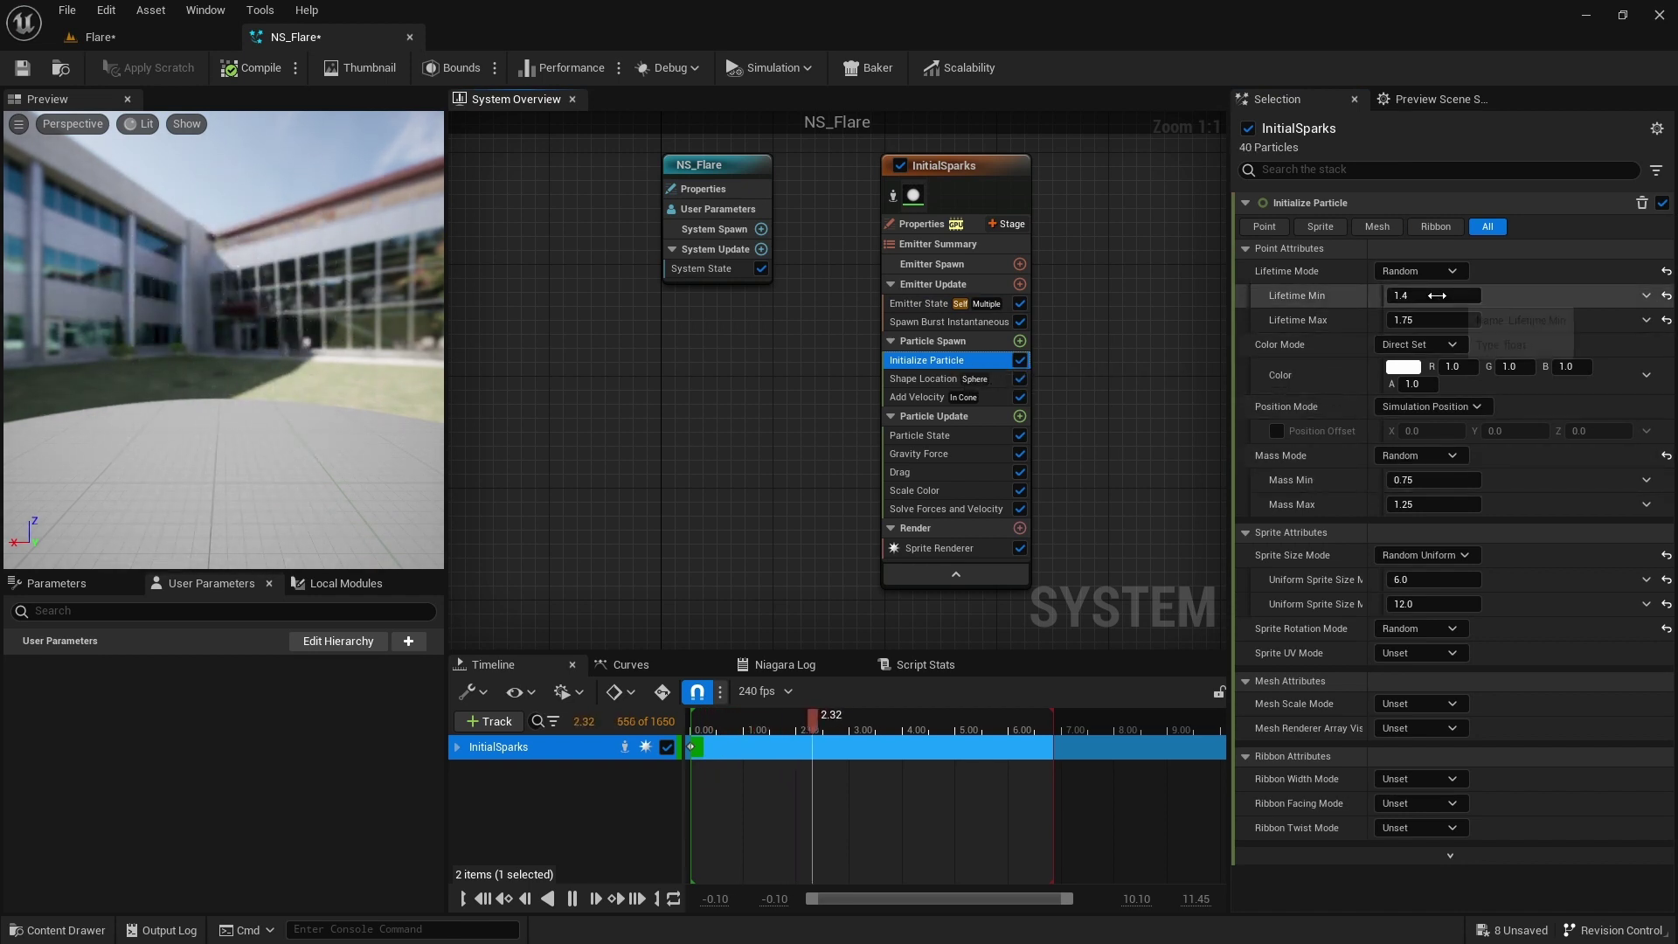
click(1438, 295)
text(0.1)
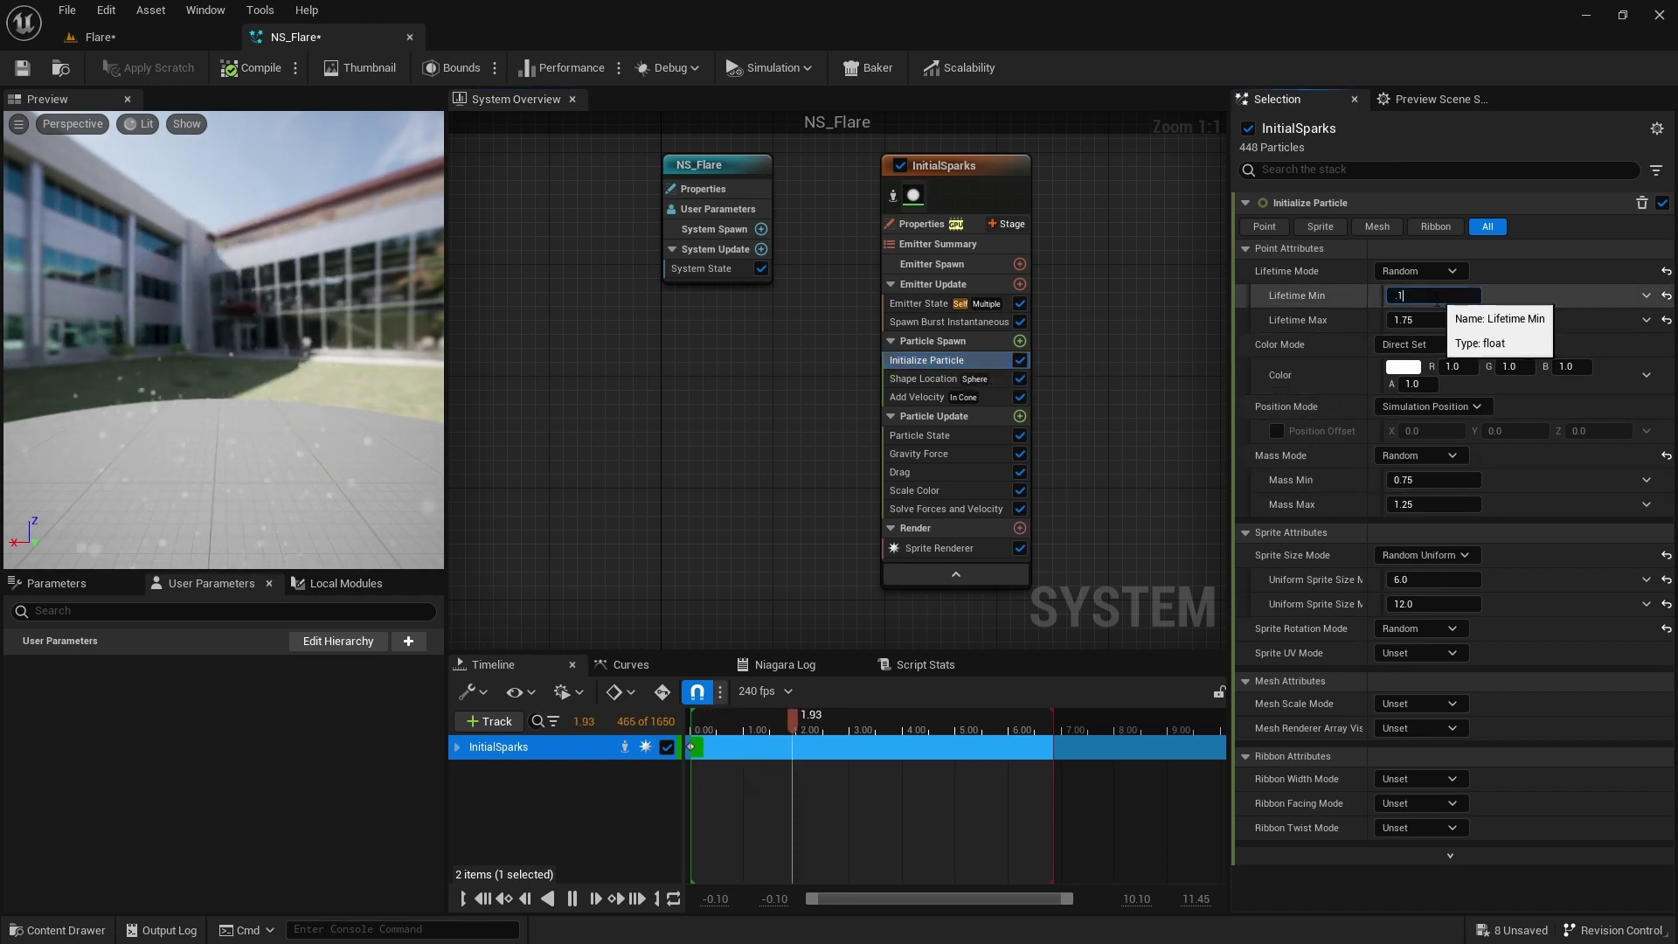
key(Tab)
text(0.3)
key(Return)
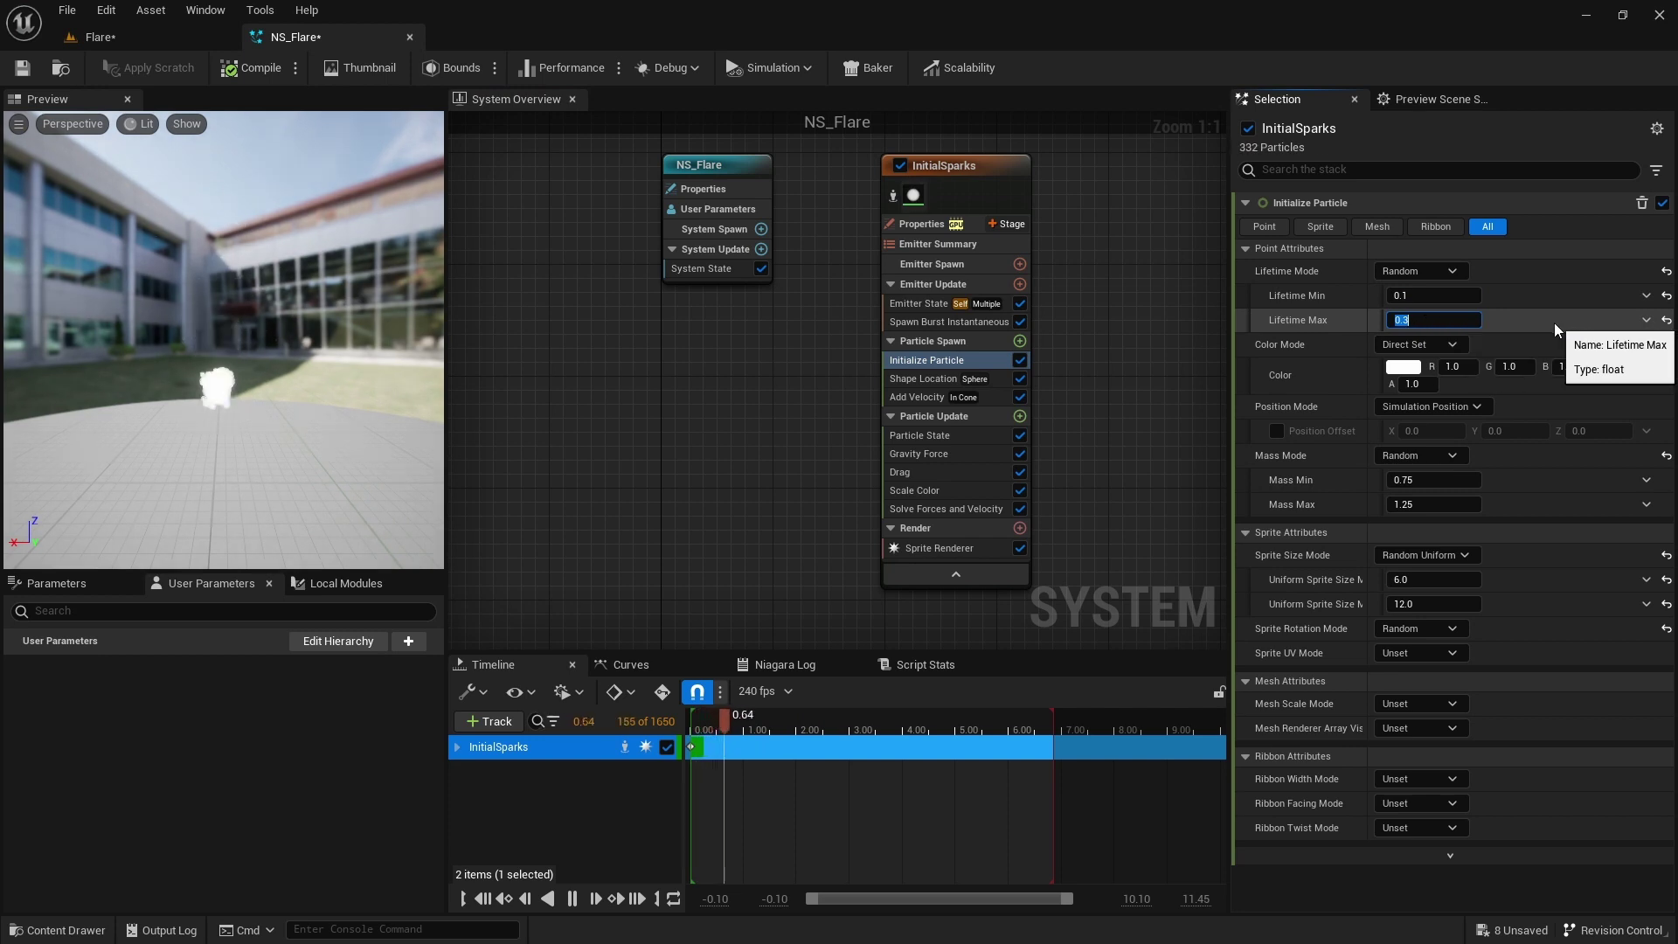
Change the spark colour from white to red with brightness value 40.
click(1402, 366)
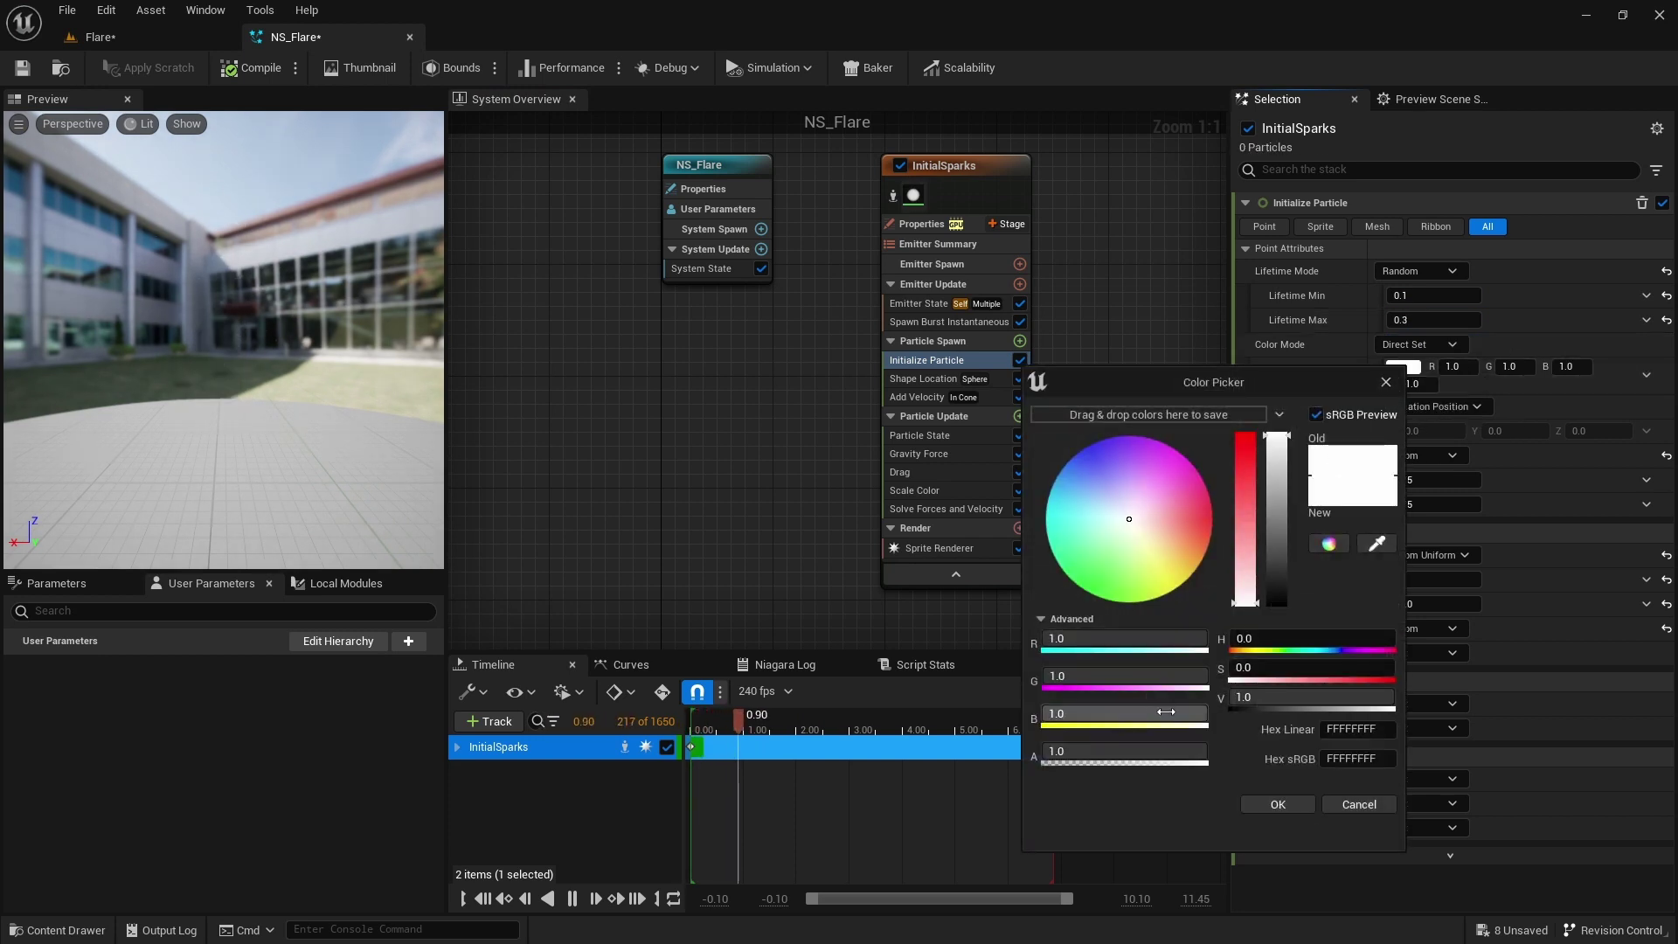
drag(1165, 712, 1119, 676)
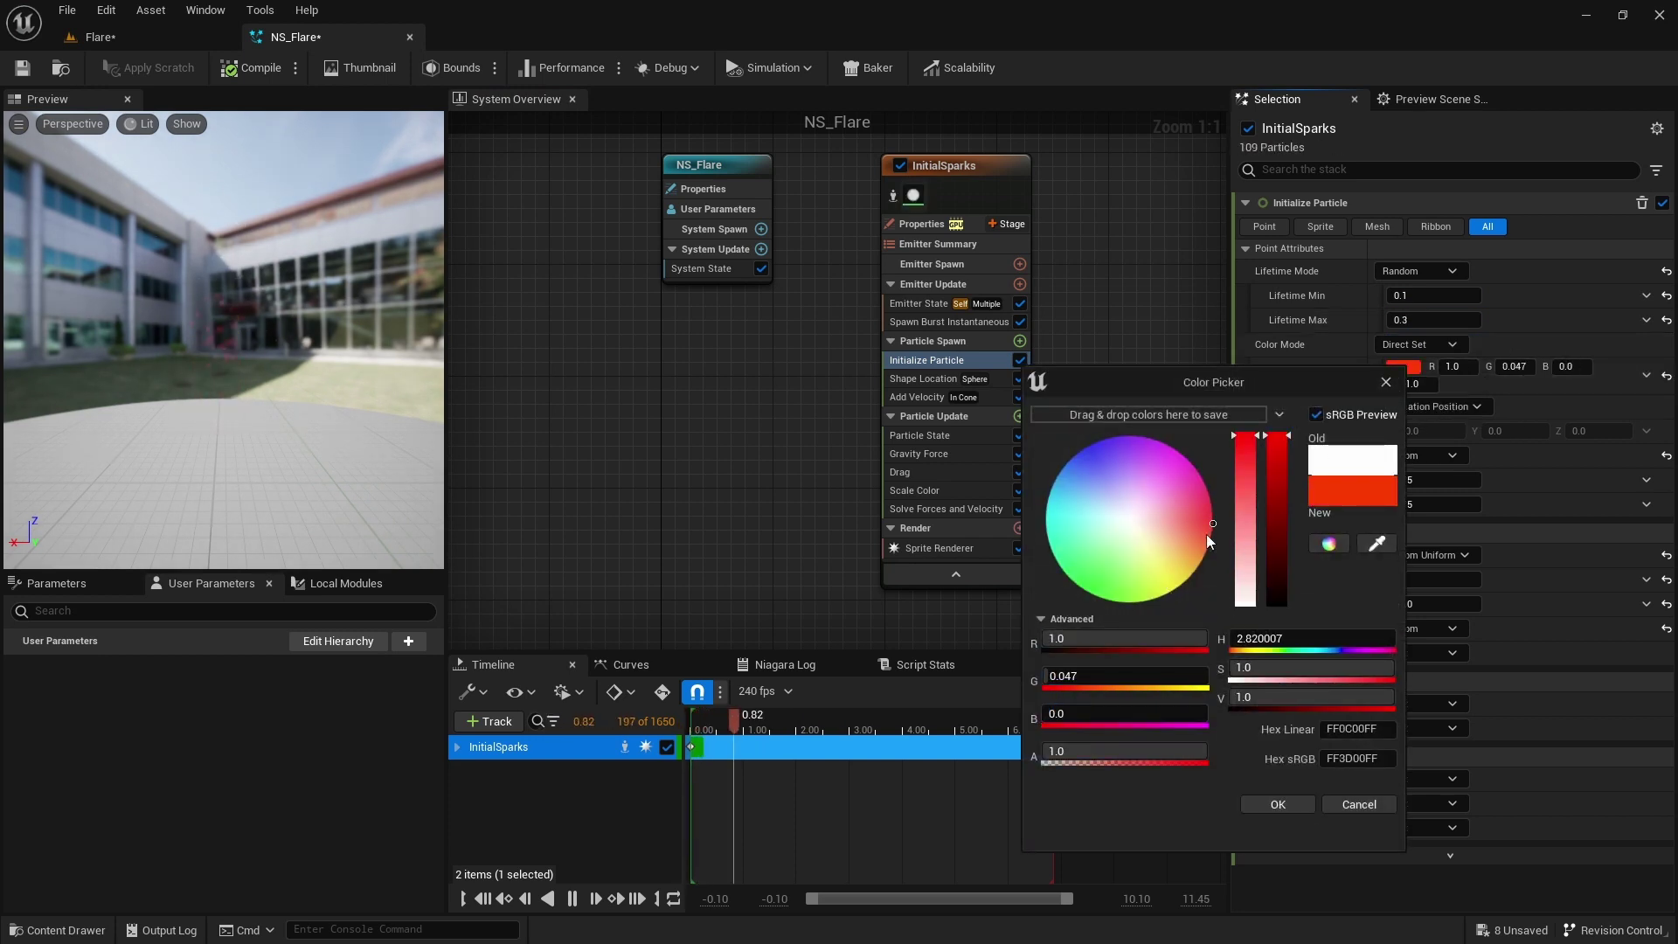
click(1265, 694)
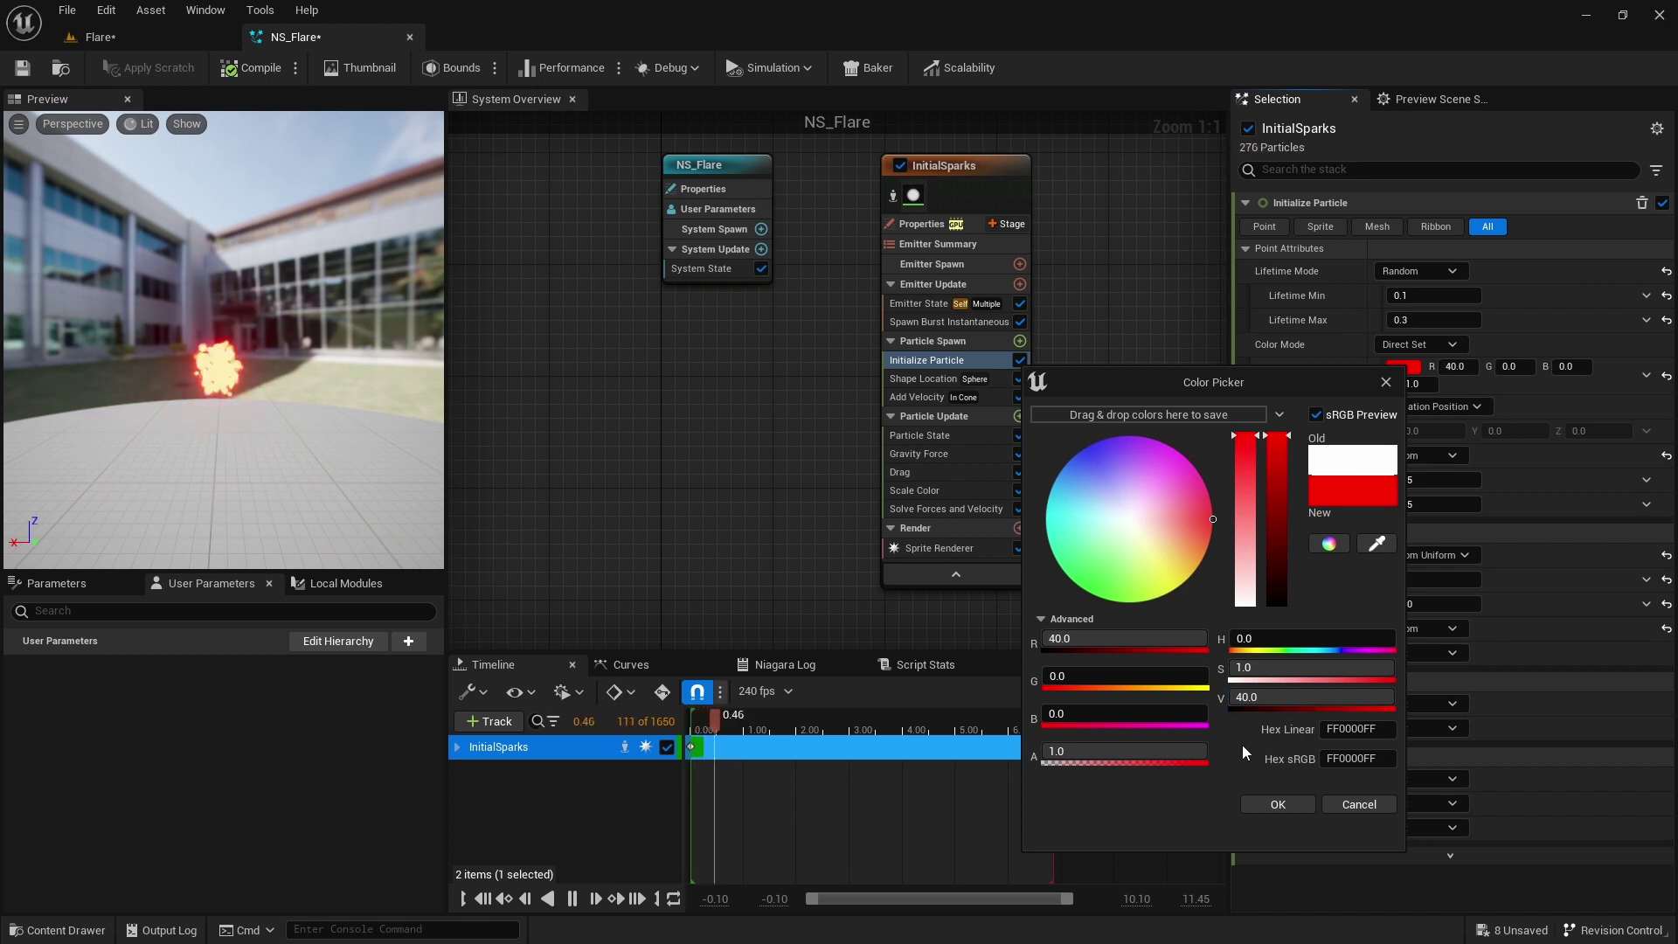
click(1276, 804)
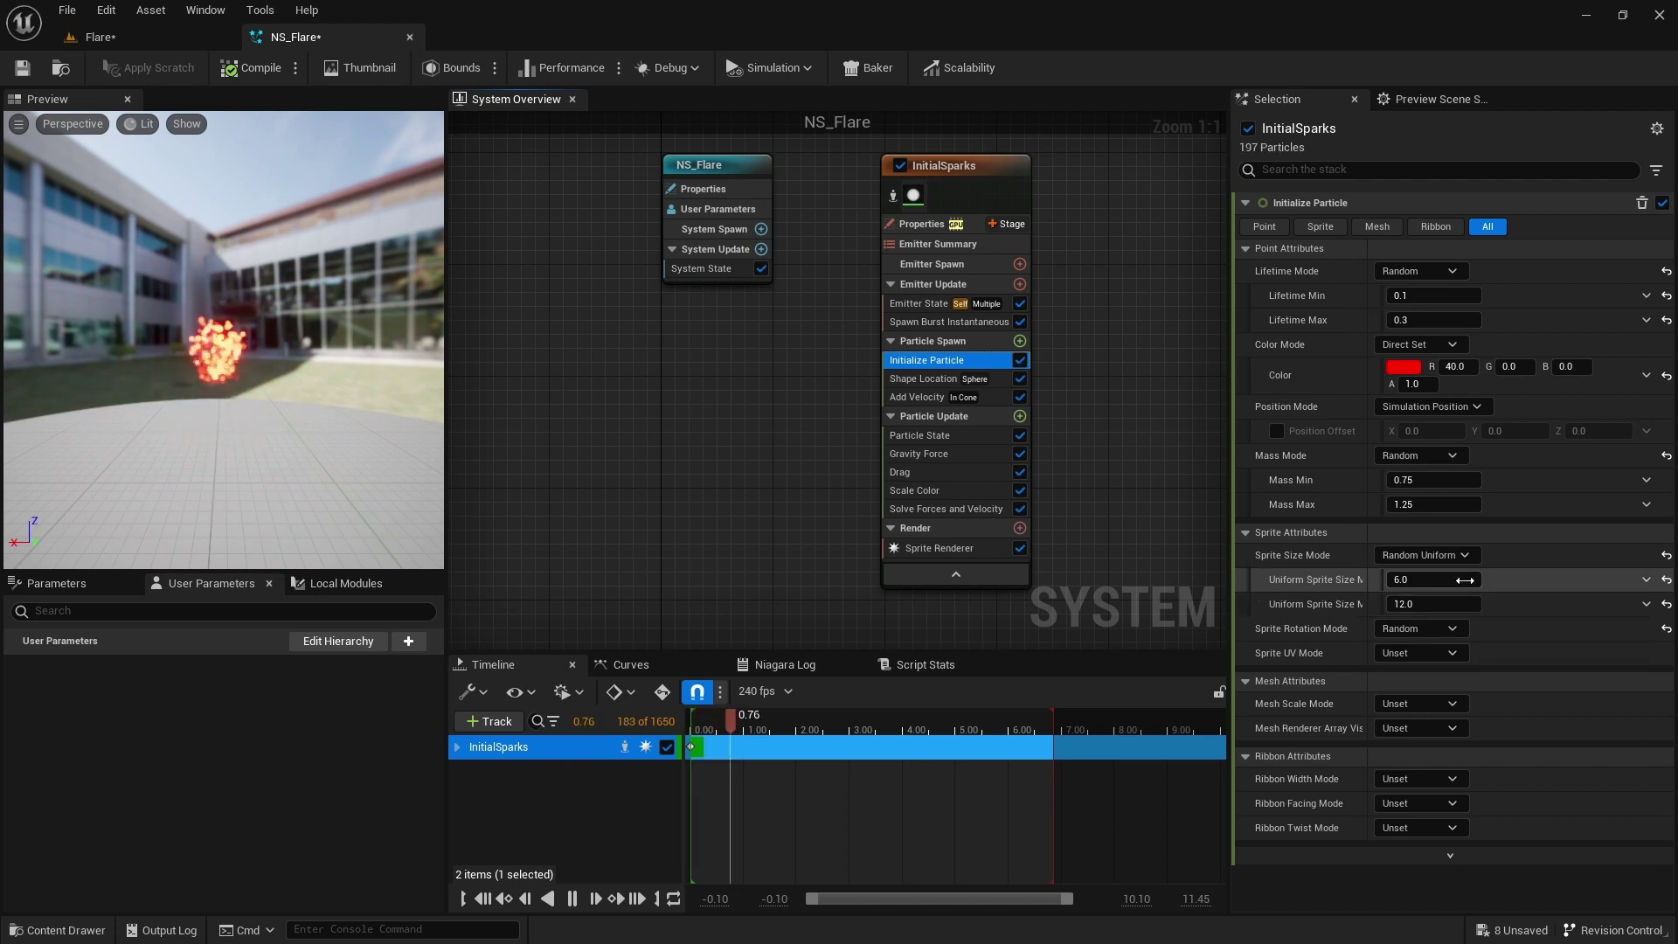
Give sparks Random Non-Uniform sprite sizes, minimum 0.05×1 and maximum 0.2×1.
click(1441, 556)
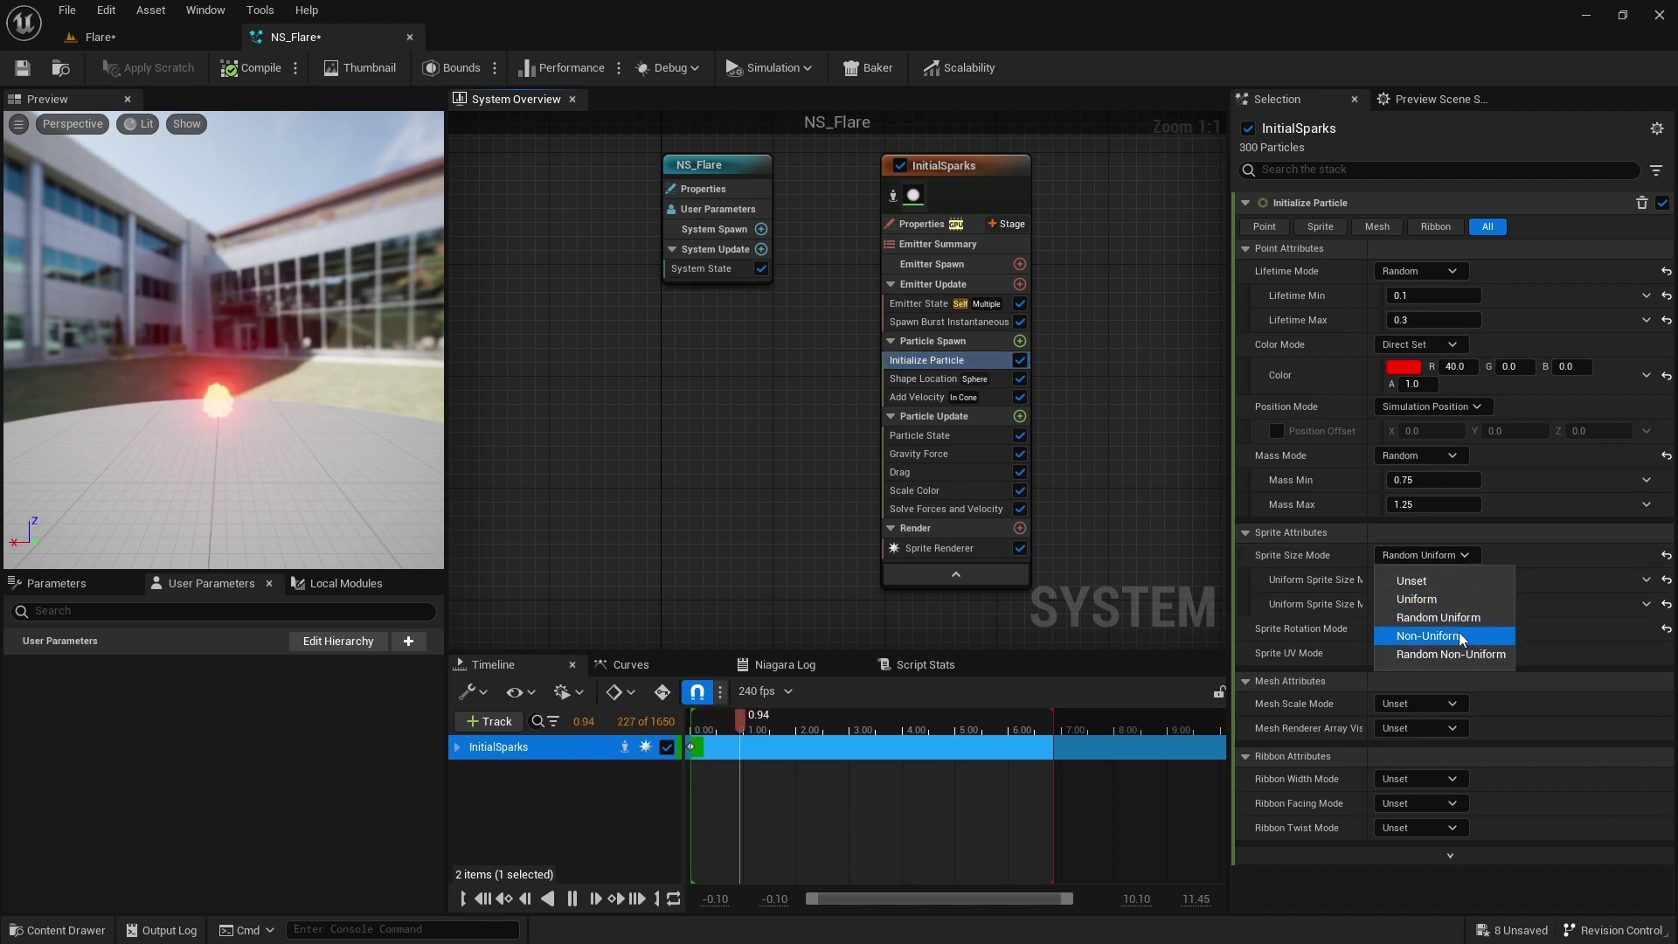
click(1451, 654)
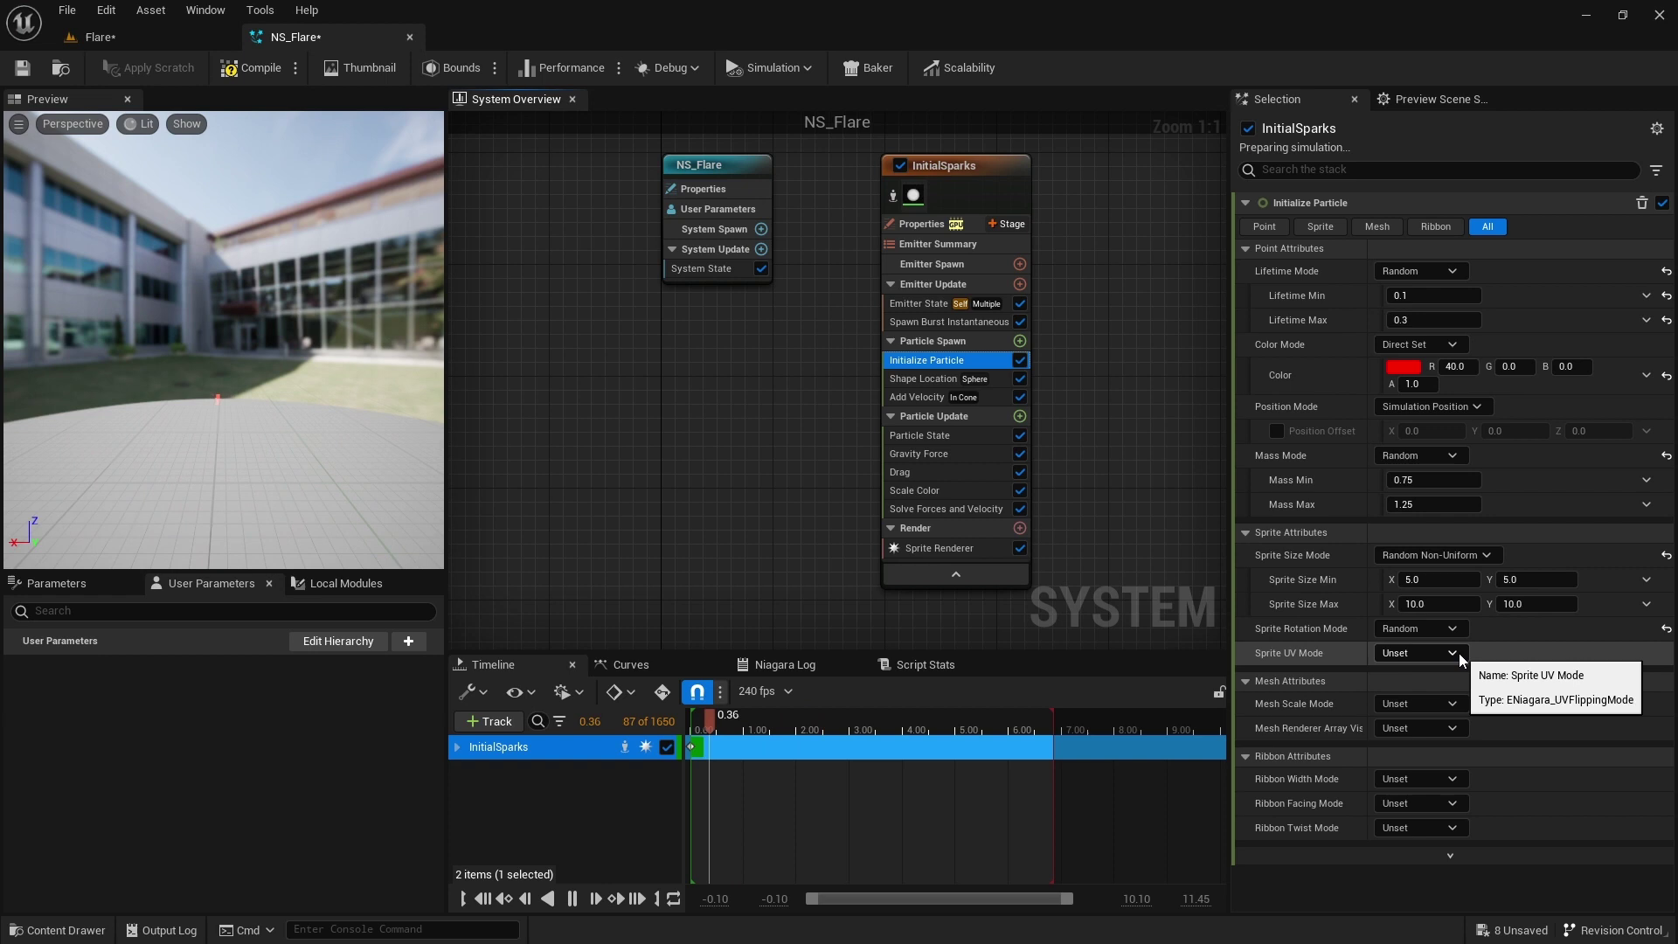
click(1438, 579)
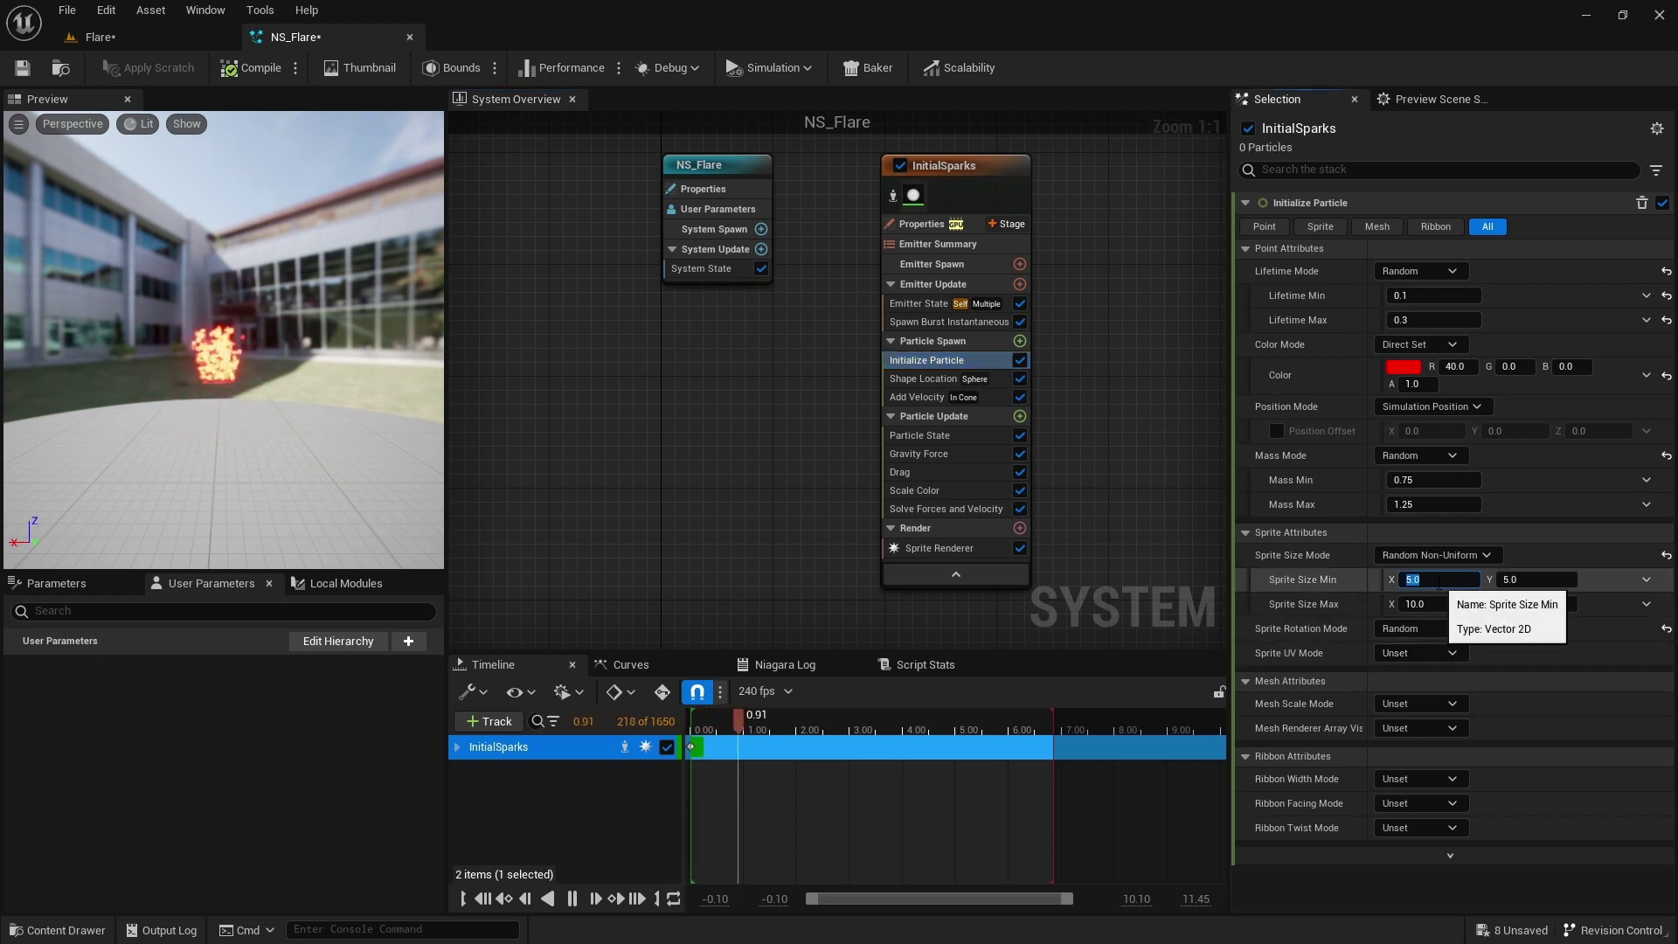
text(0.05)
key(Tab)
text(1)
click(1437, 604)
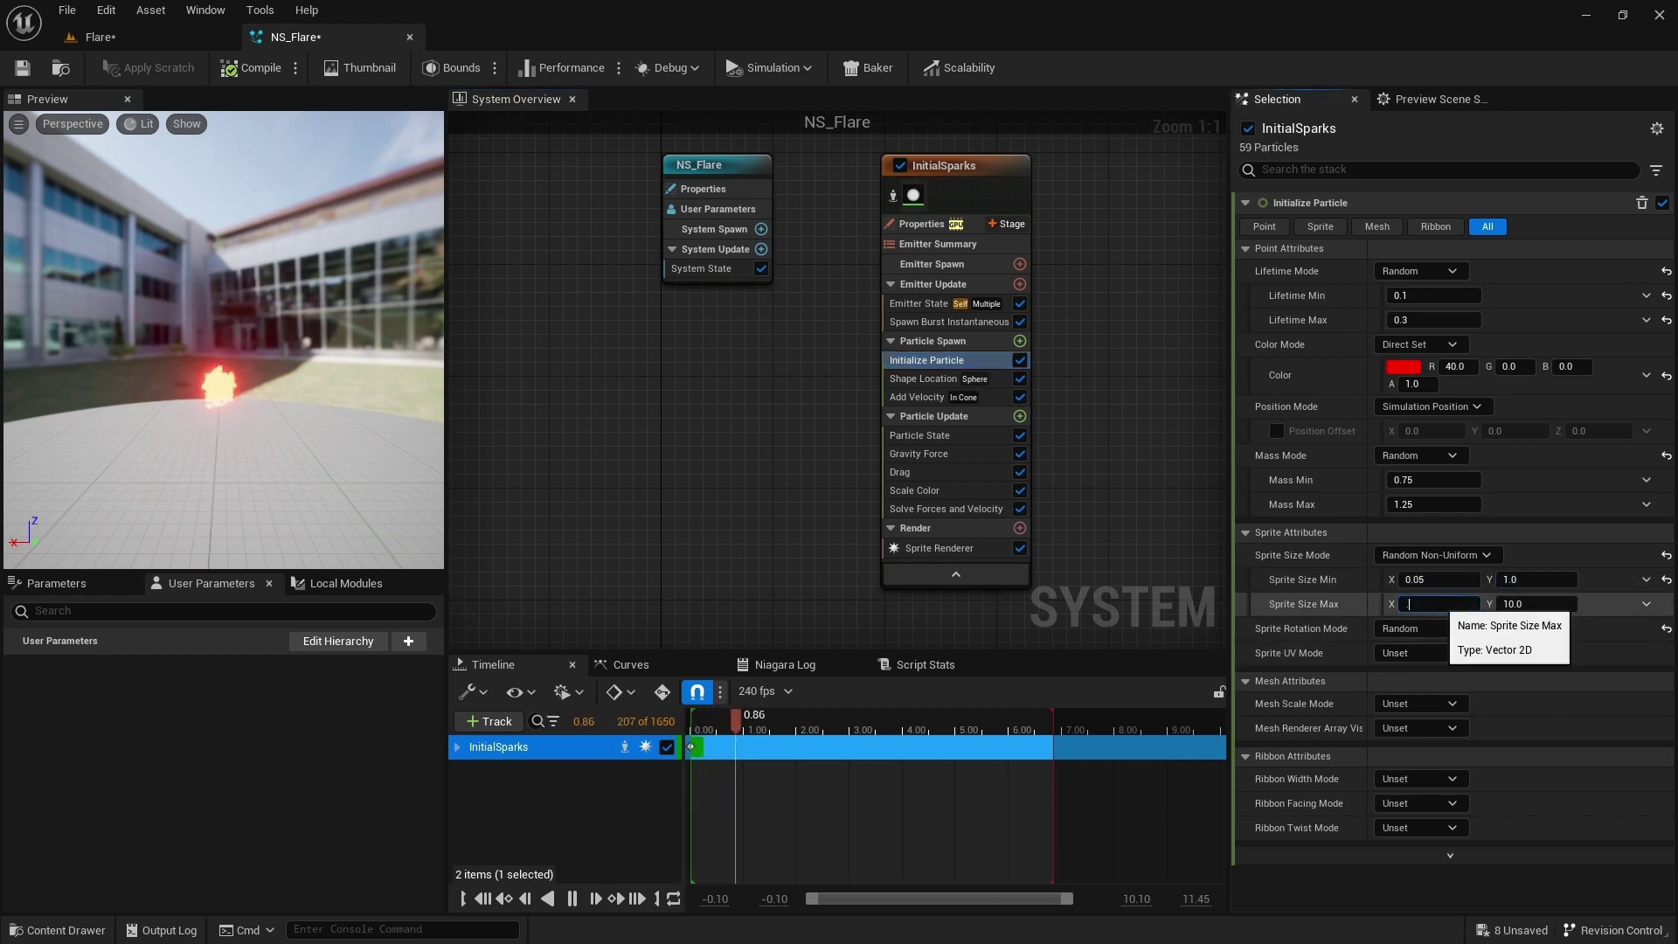
text(0.2)
click(1534, 603)
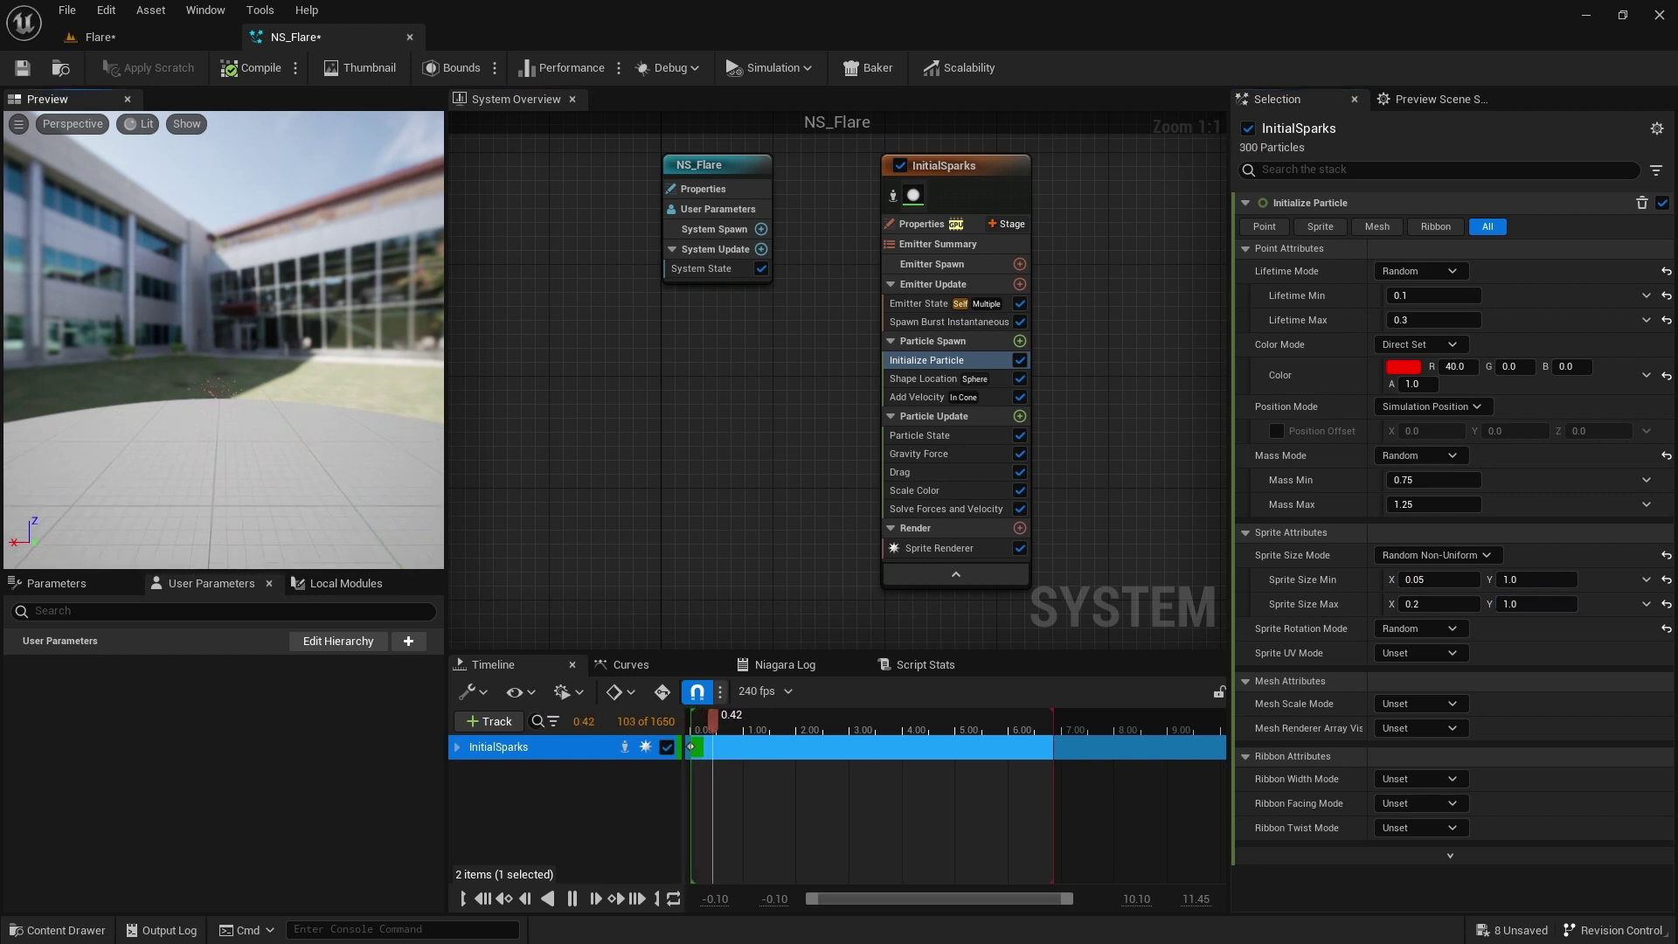
Set the Sprite Renderer alignment to Velocity Aligned.
click(934, 548)
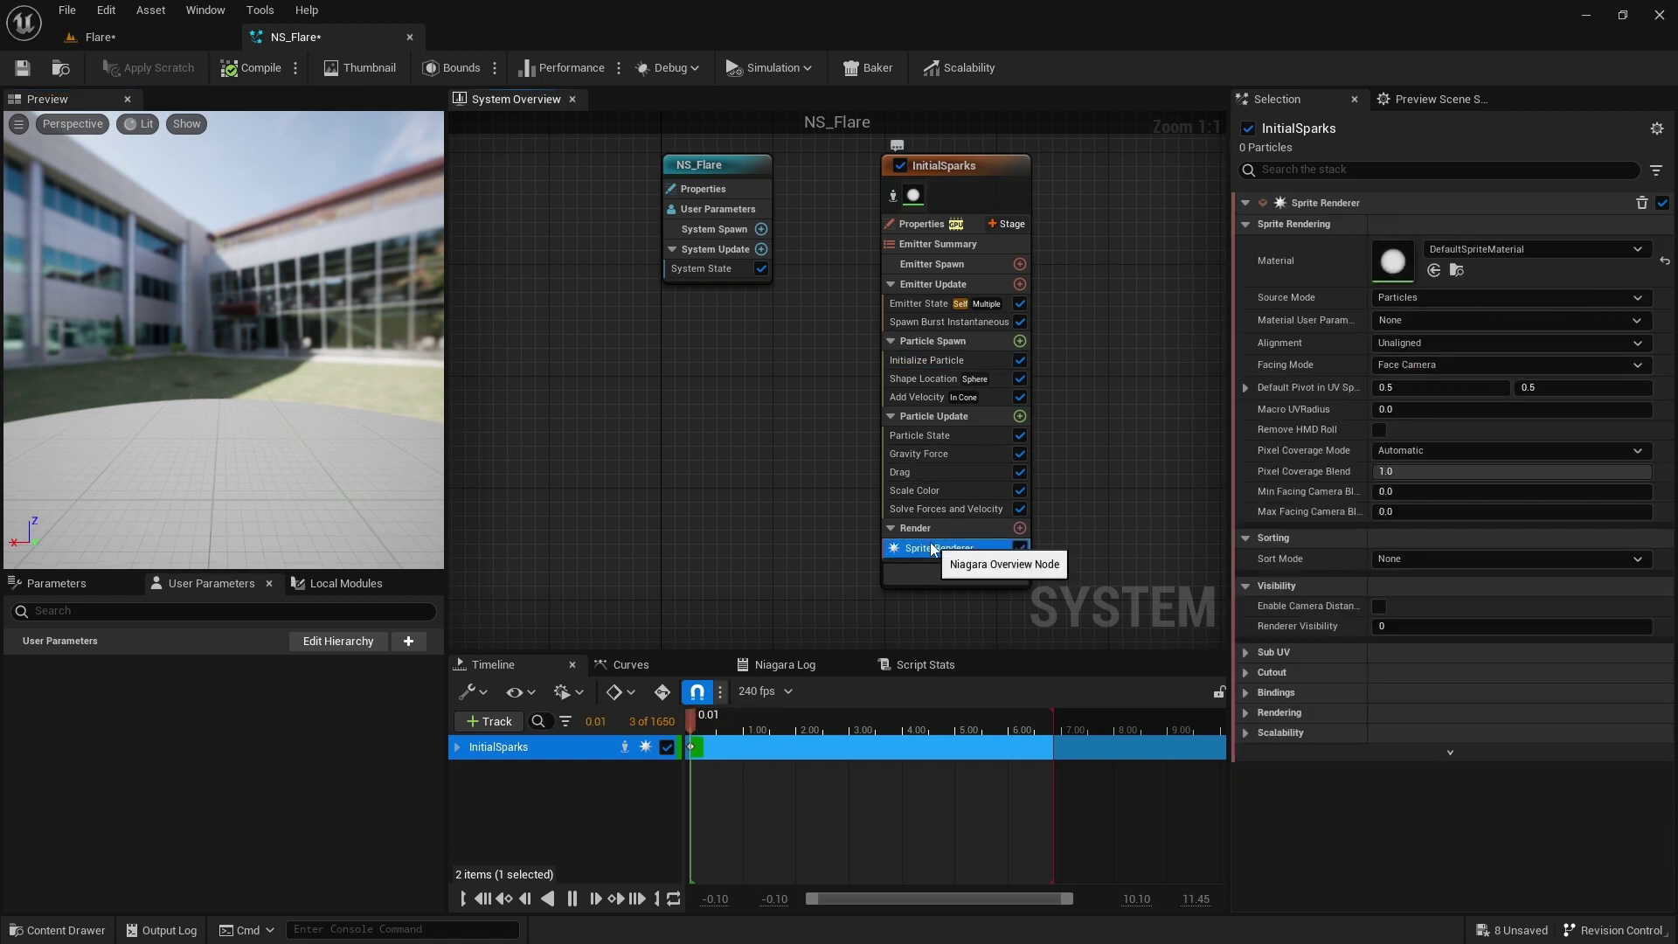
click(1424, 344)
click(1414, 378)
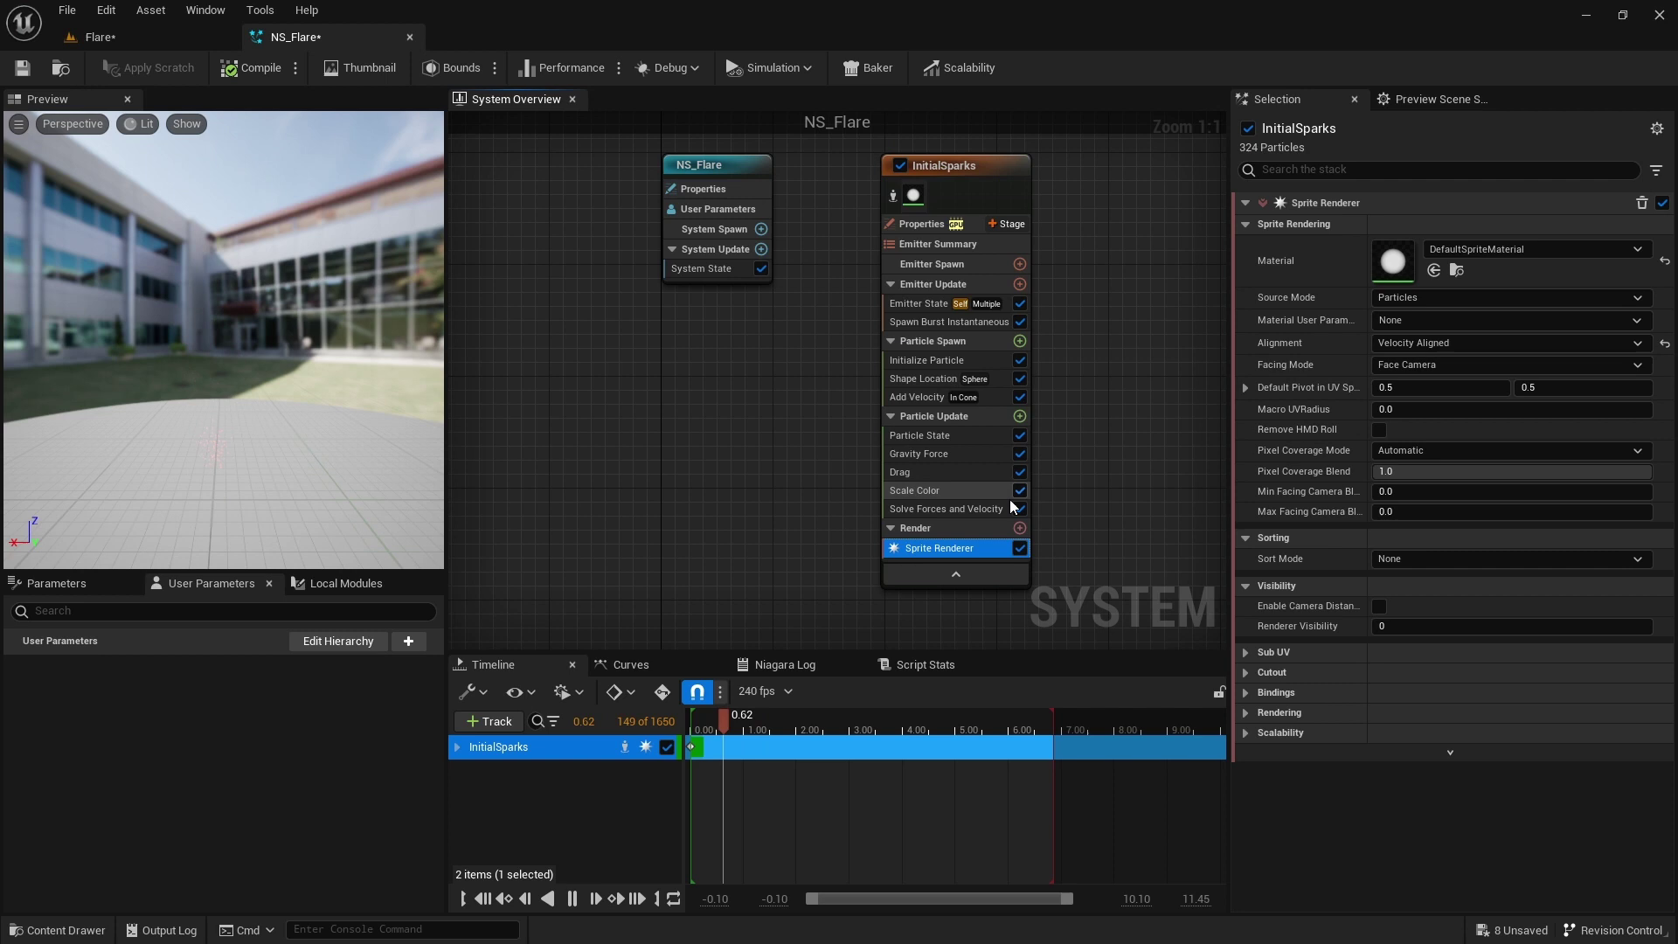
click(926, 360)
Set the Shape Location sphere radius to 0.5.
click(942, 380)
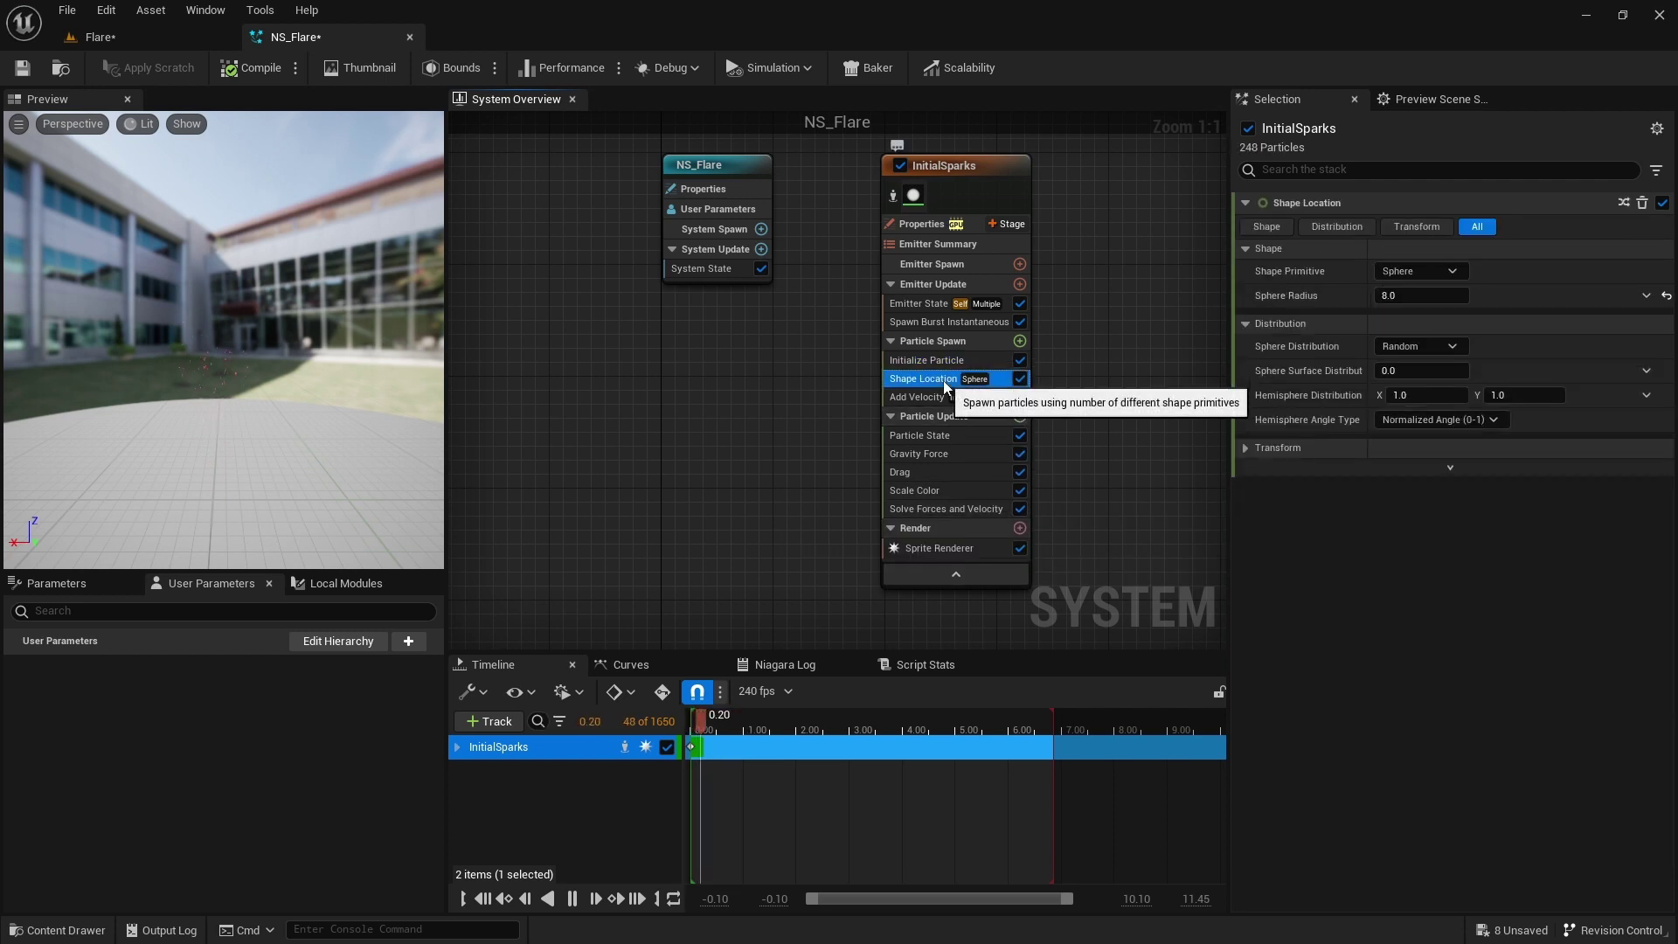
click(1399, 295)
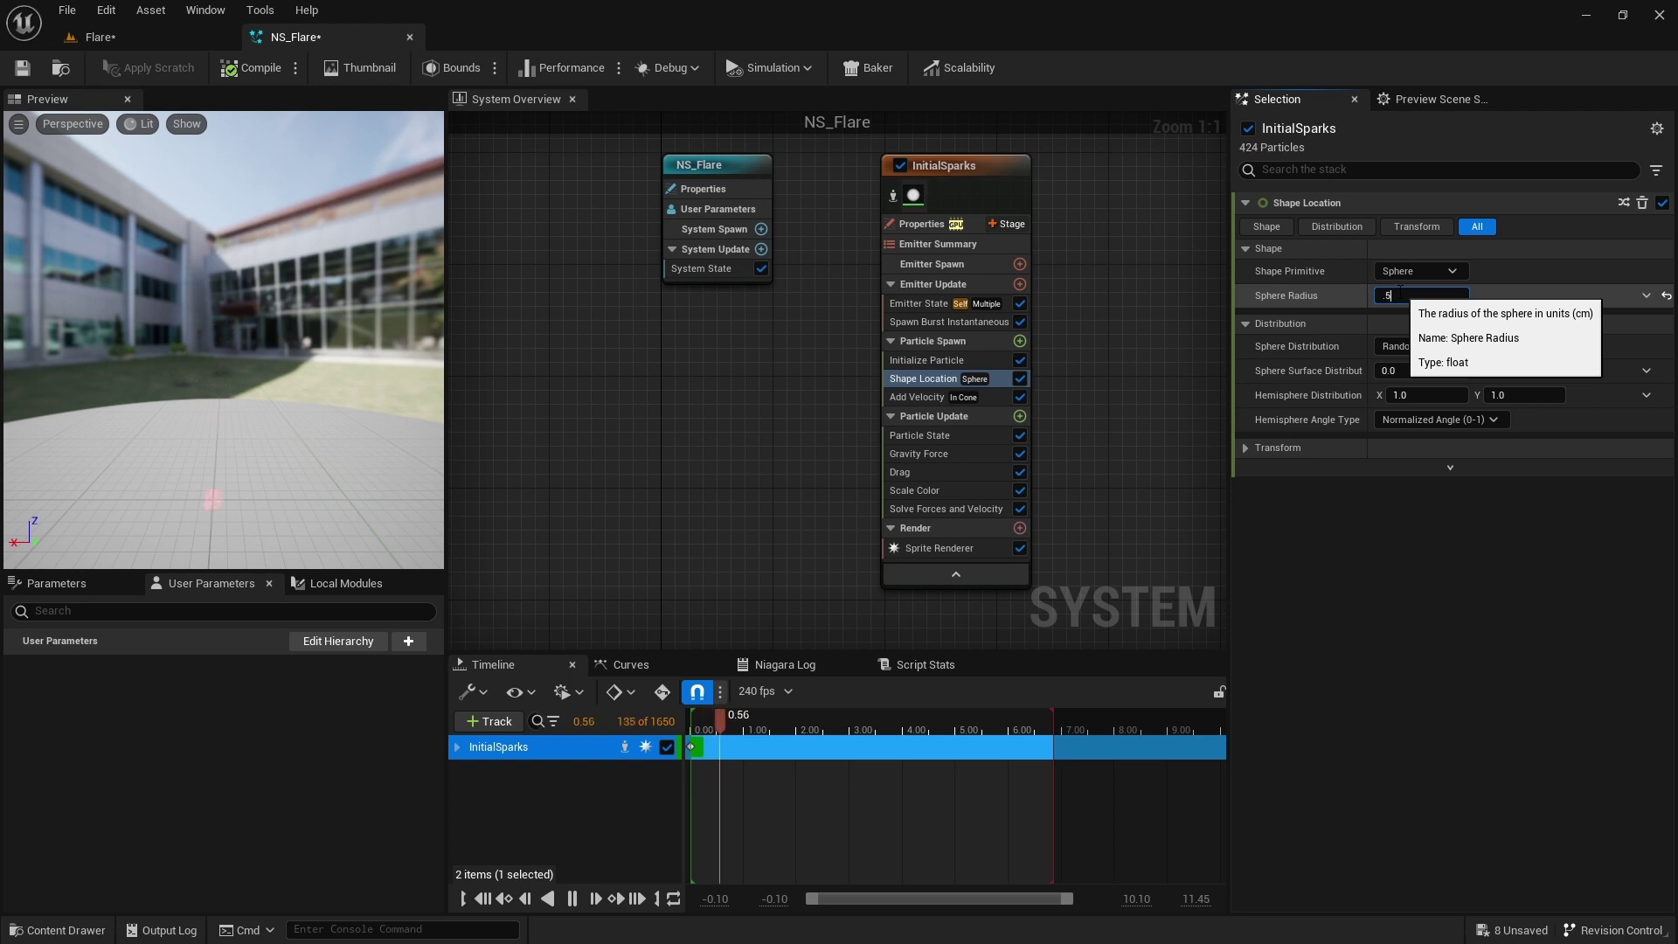
key(Return)
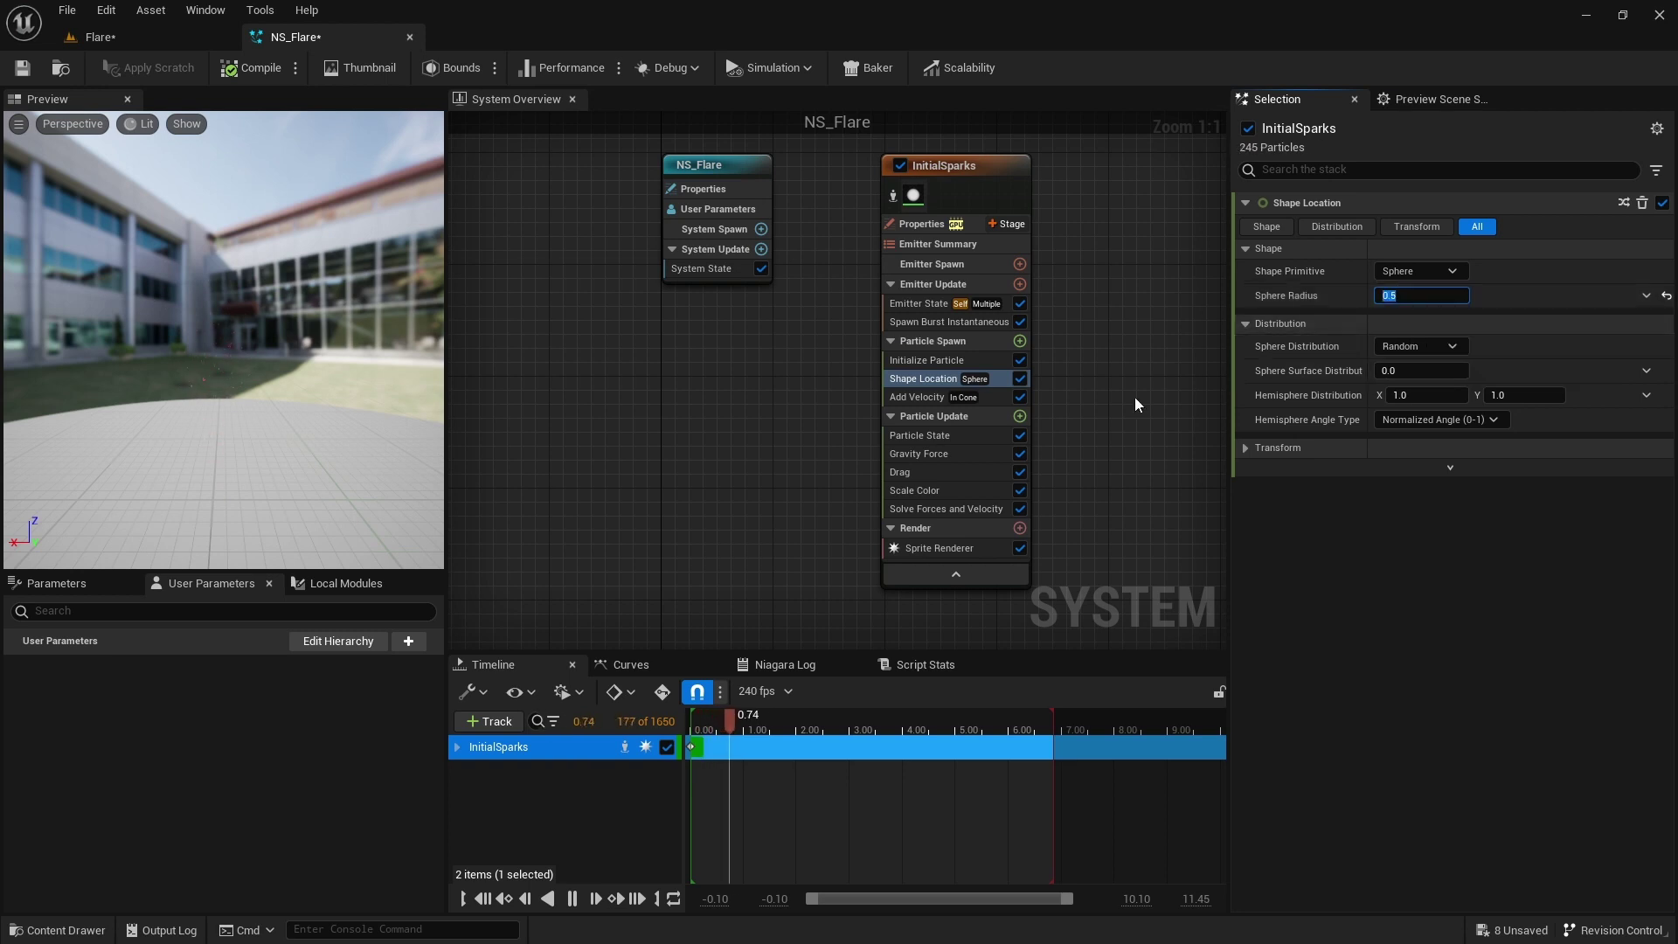
Set launch speed to 100–250 with a 20° cone angle, and raise Drag from 0.25 to 1.0.
click(933, 403)
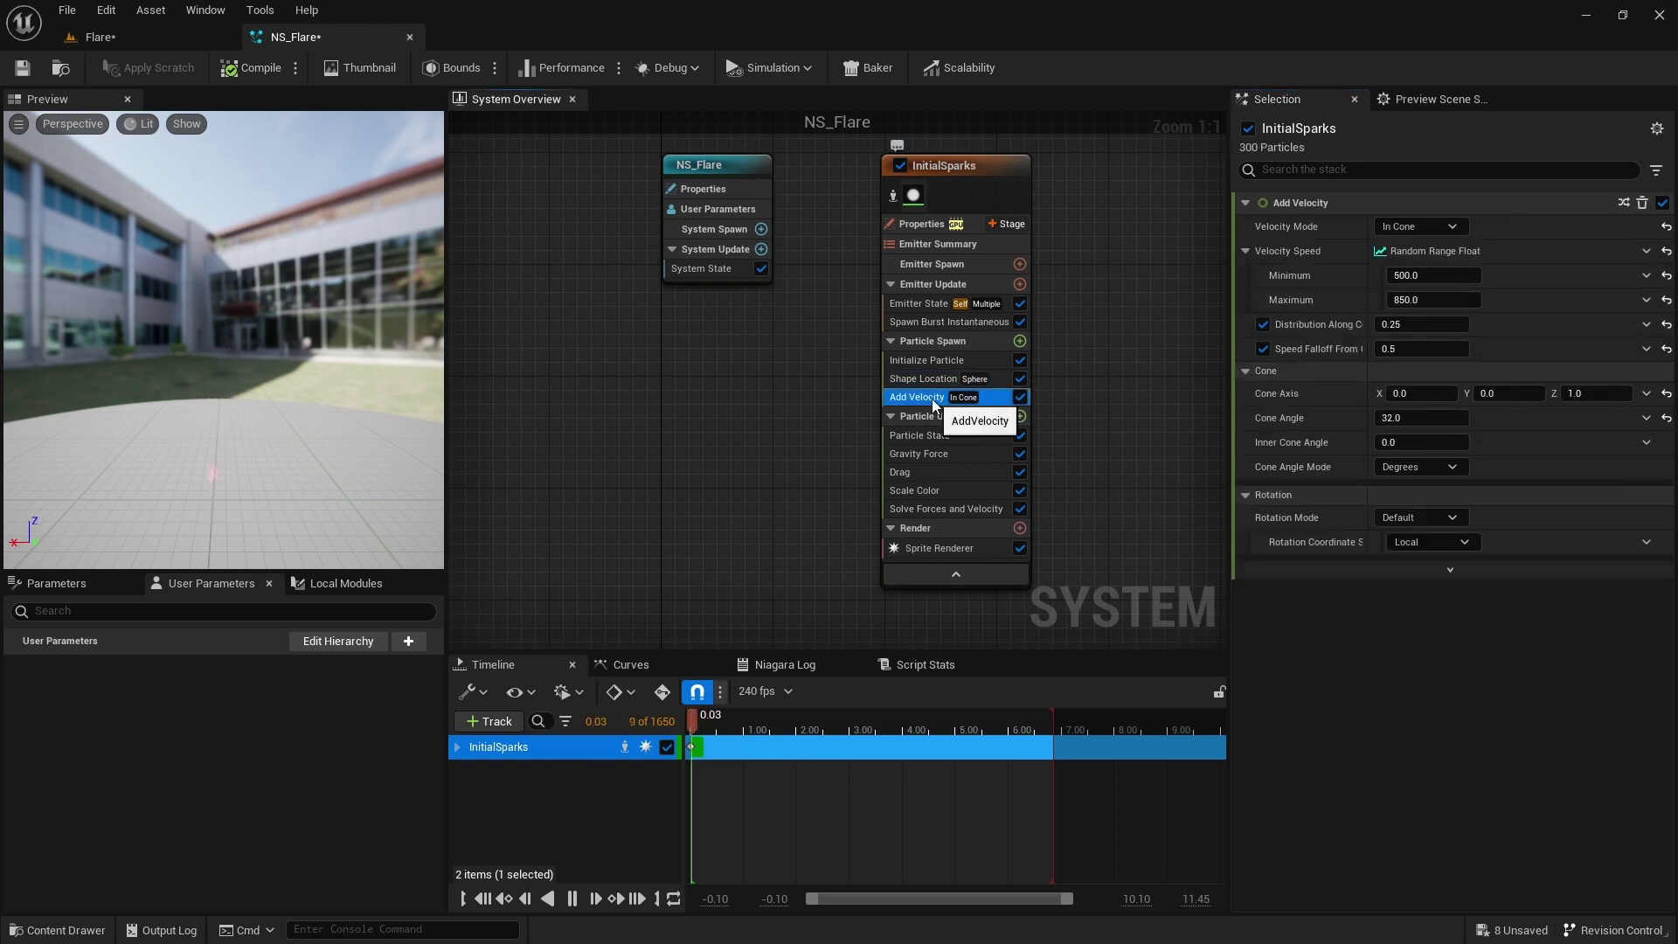
click(1424, 275)
text(100)
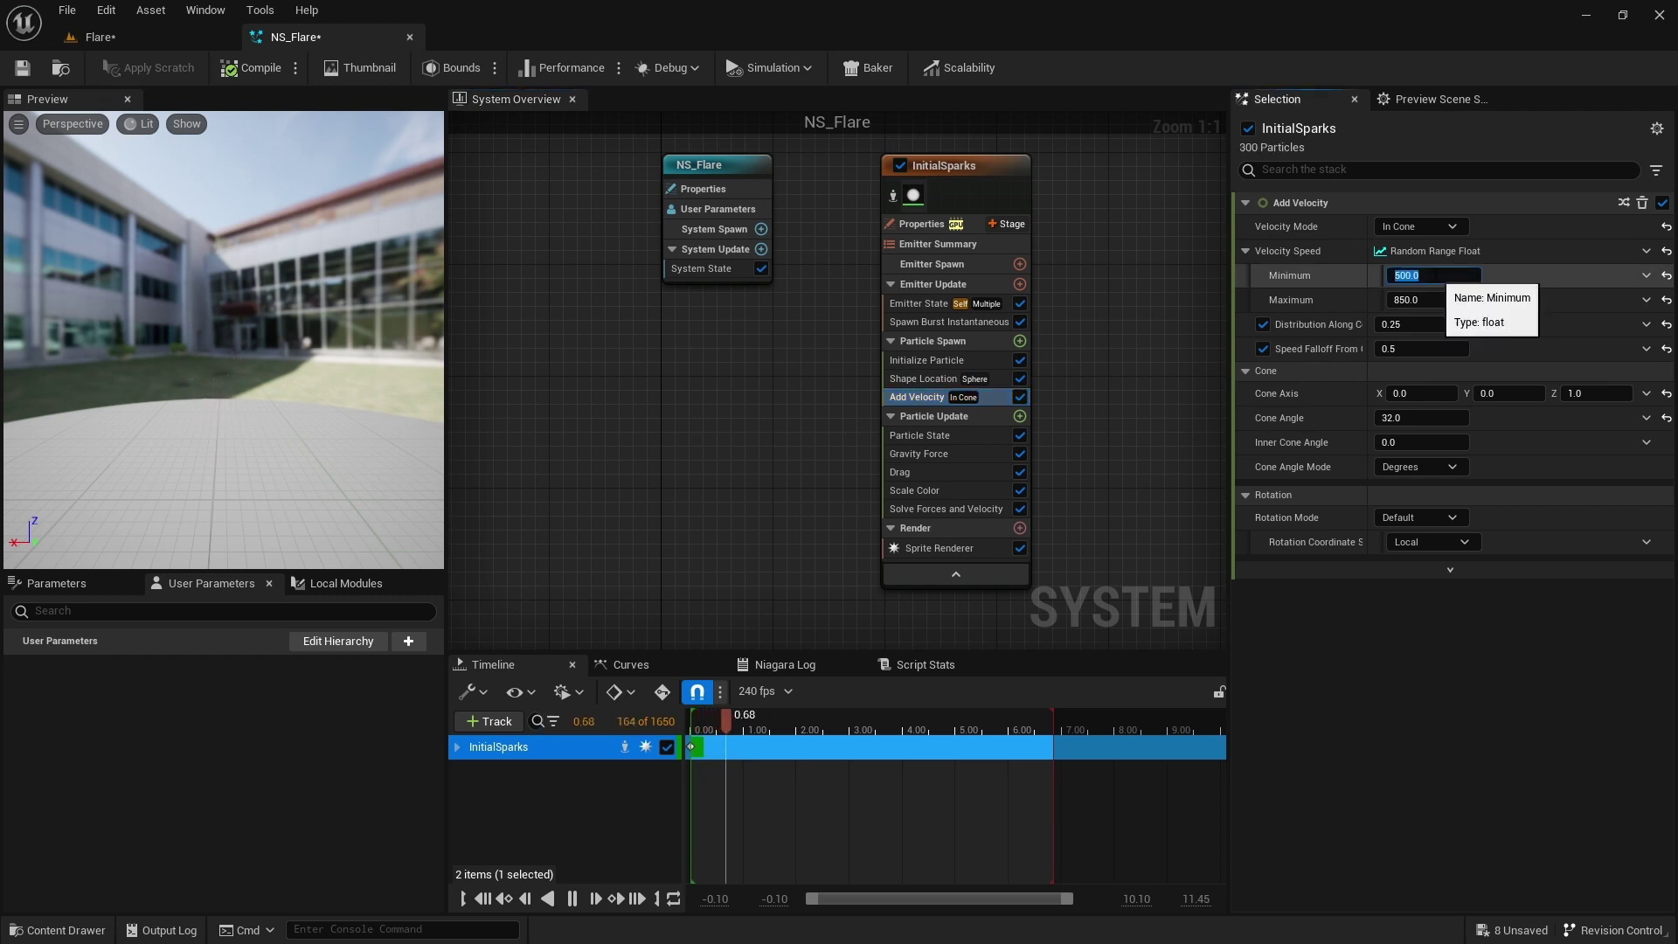
click(1416, 299)
text(250)
key(Return)
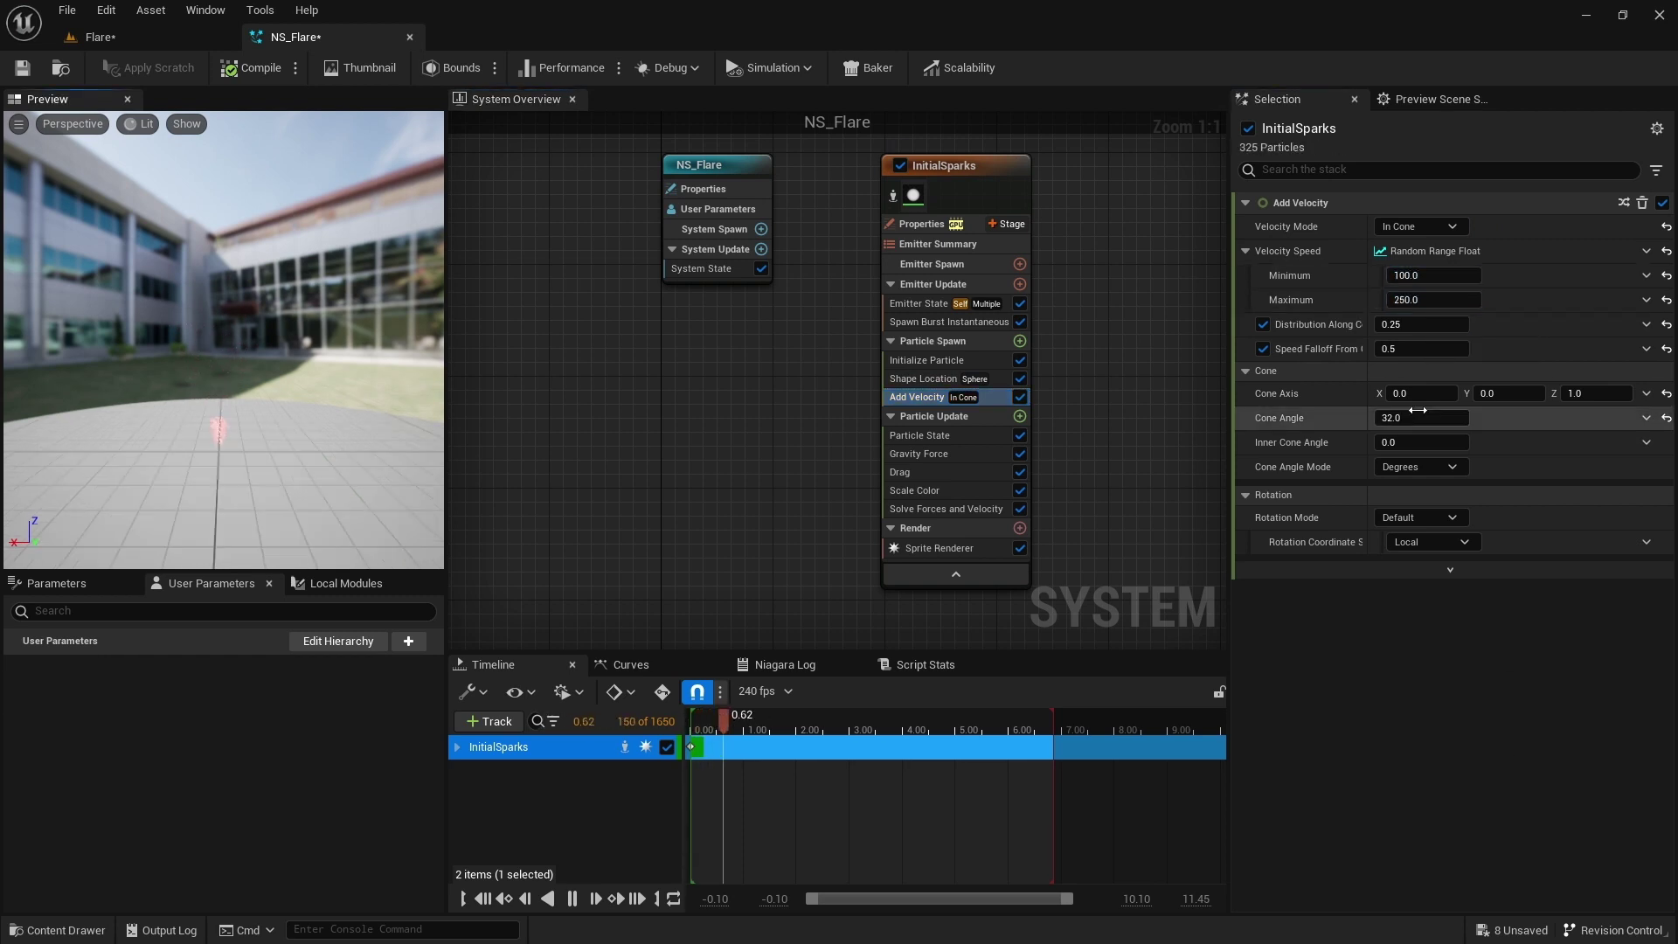
click(1395, 417)
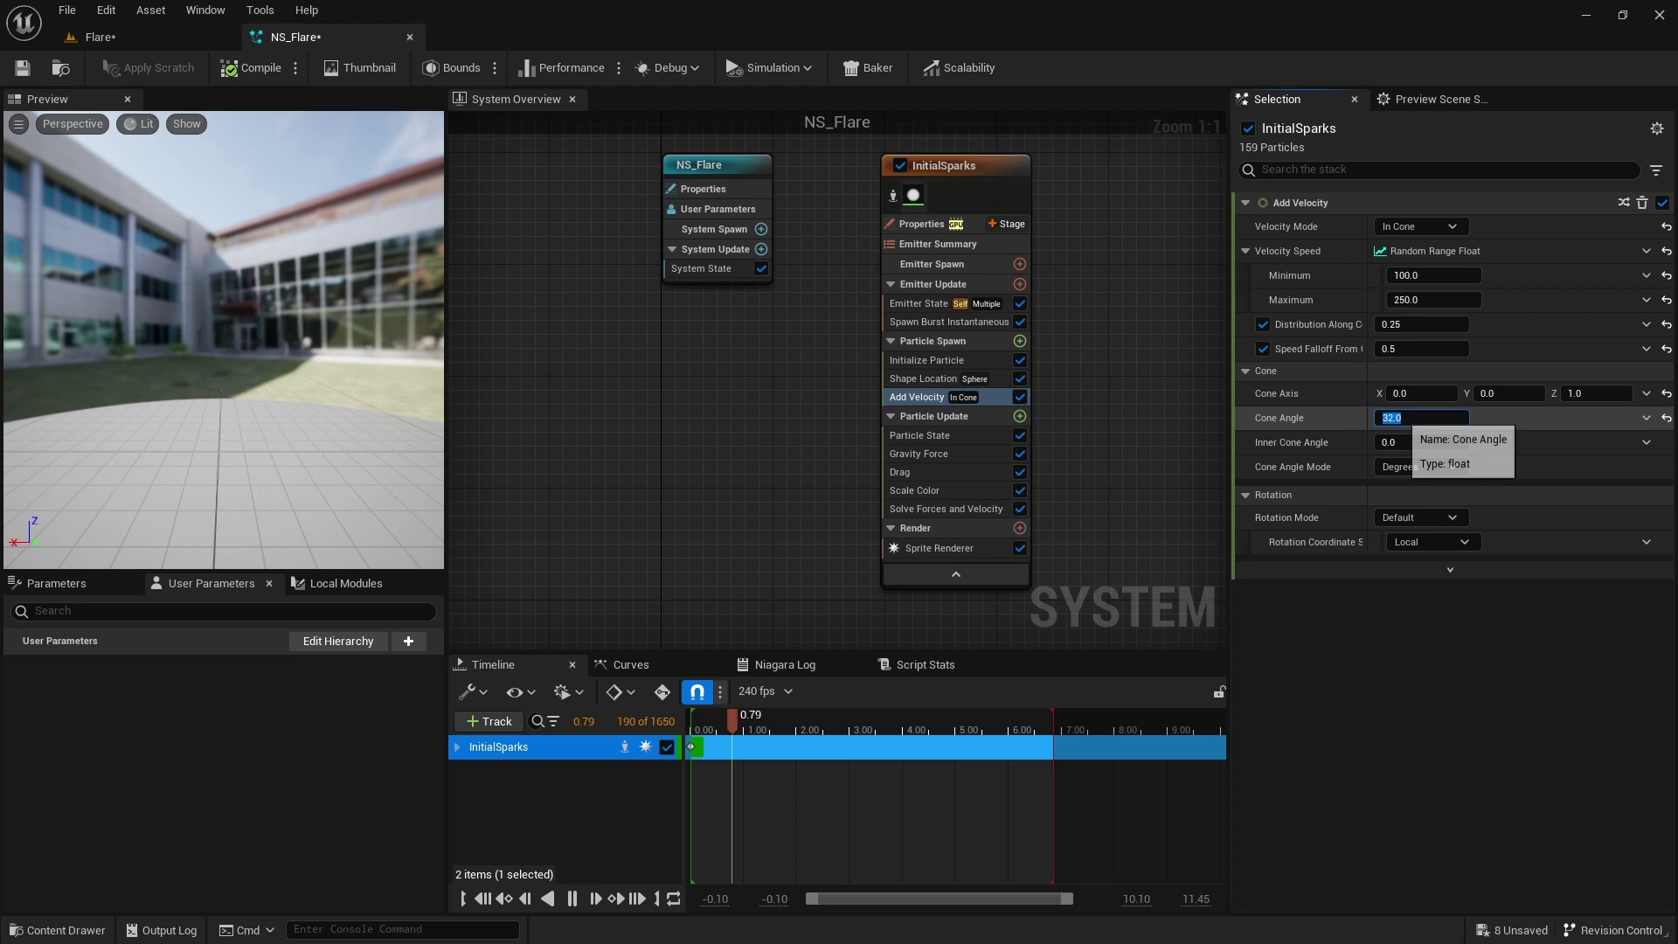
text(20)
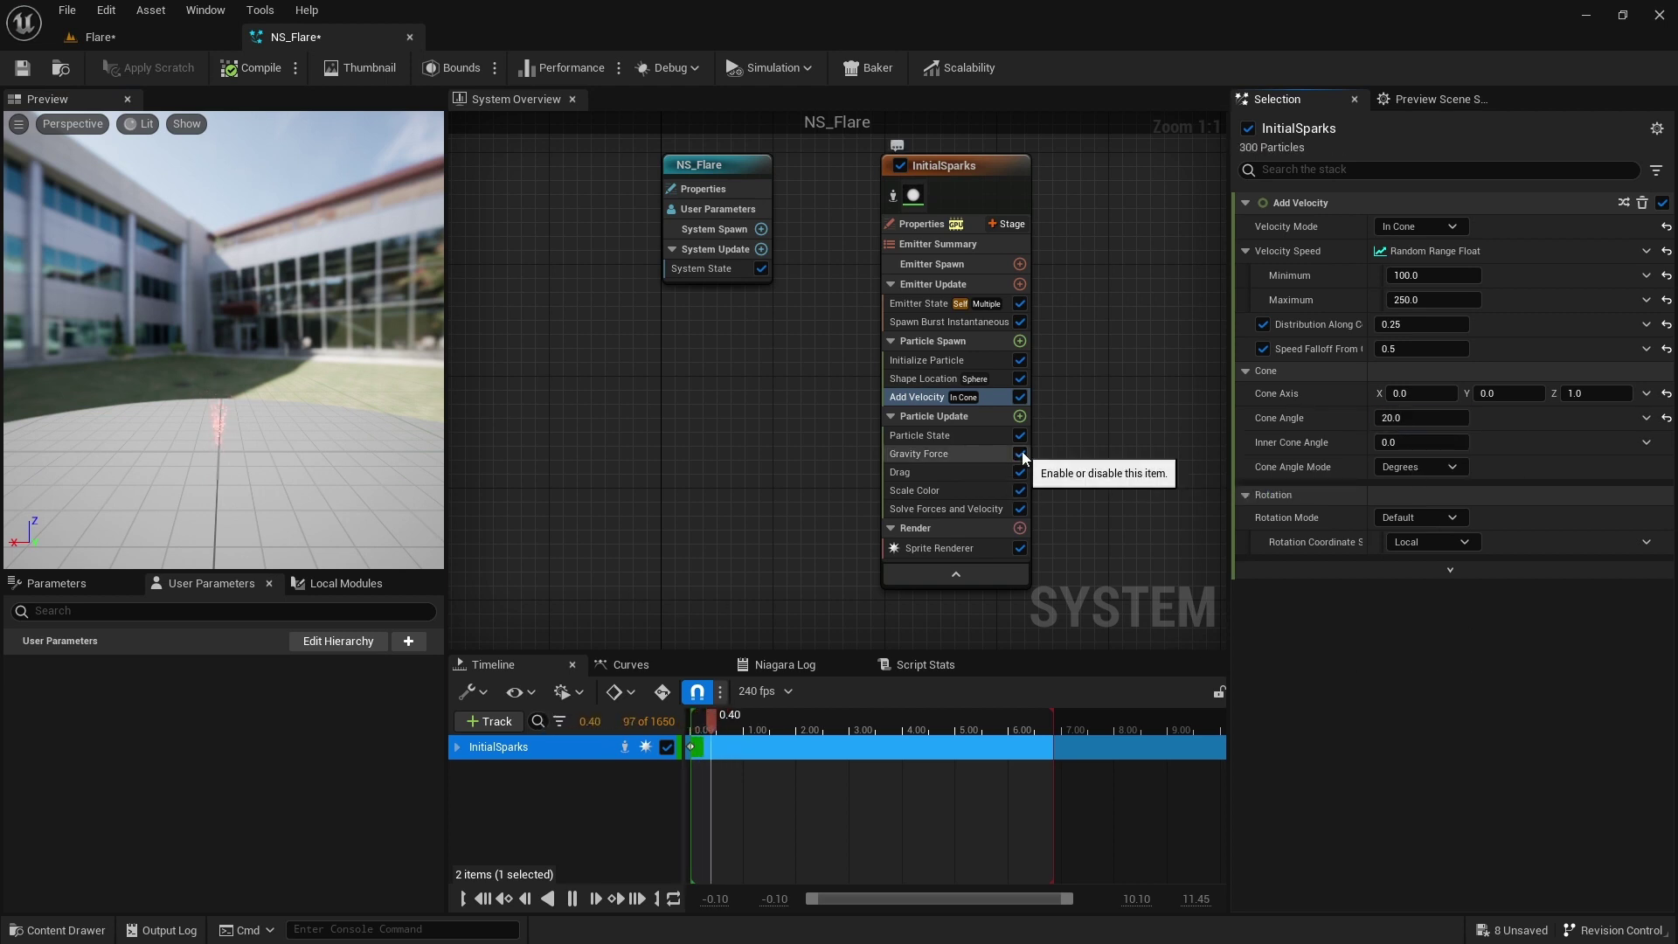
click(944, 471)
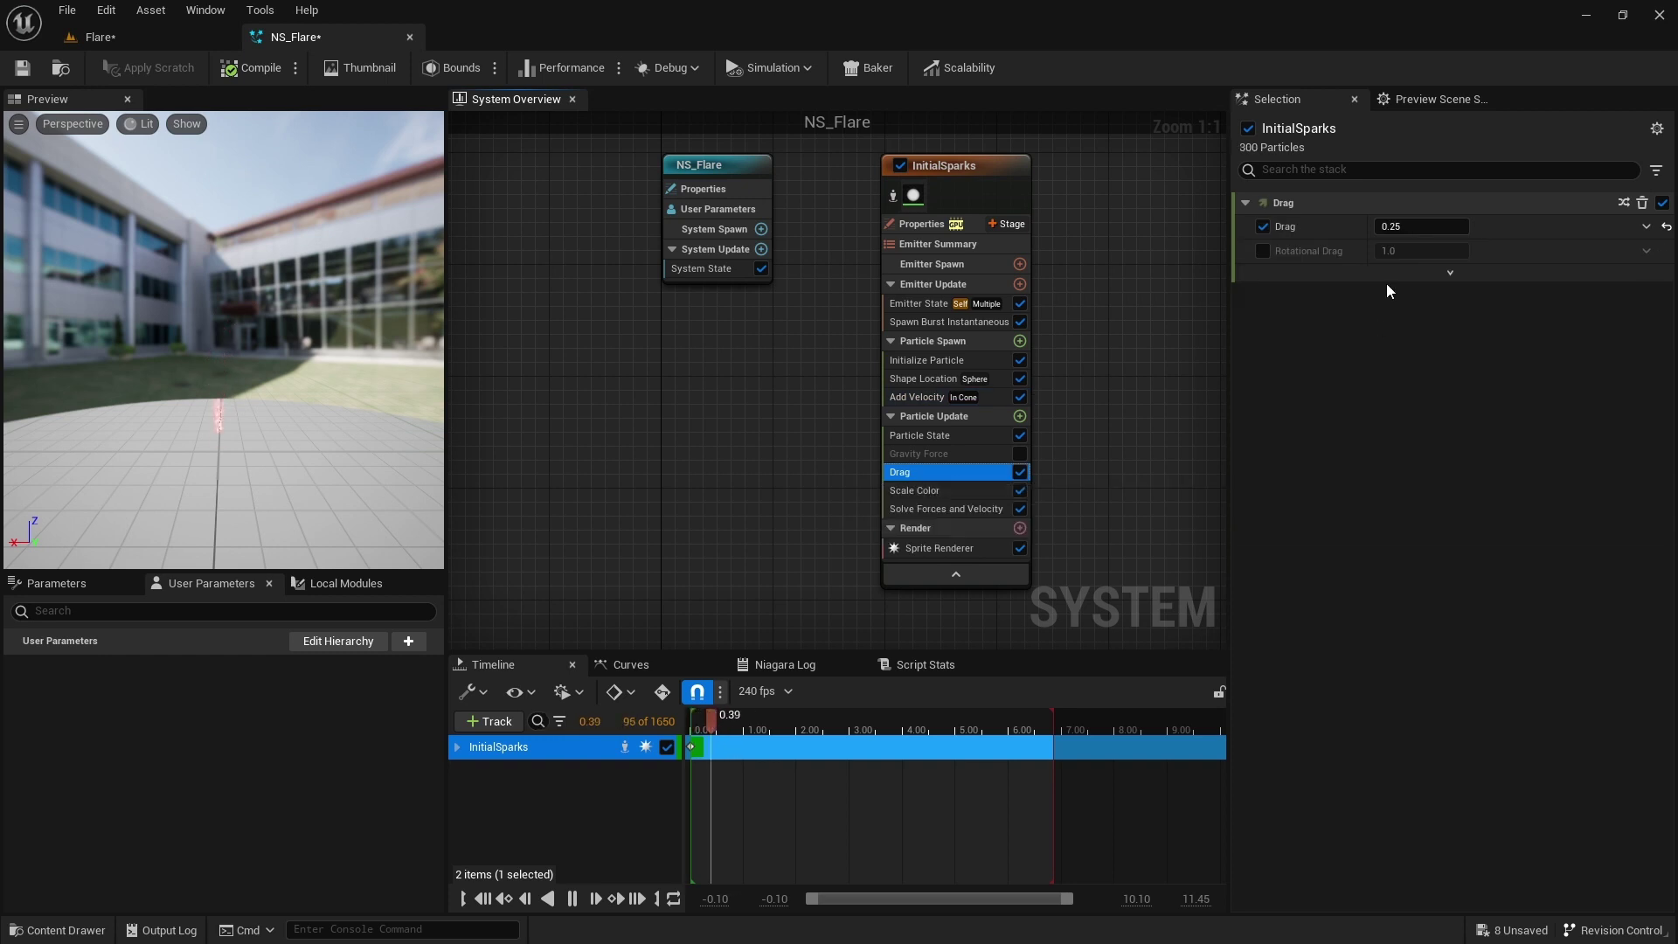
drag(1391, 225, 1422, 329)
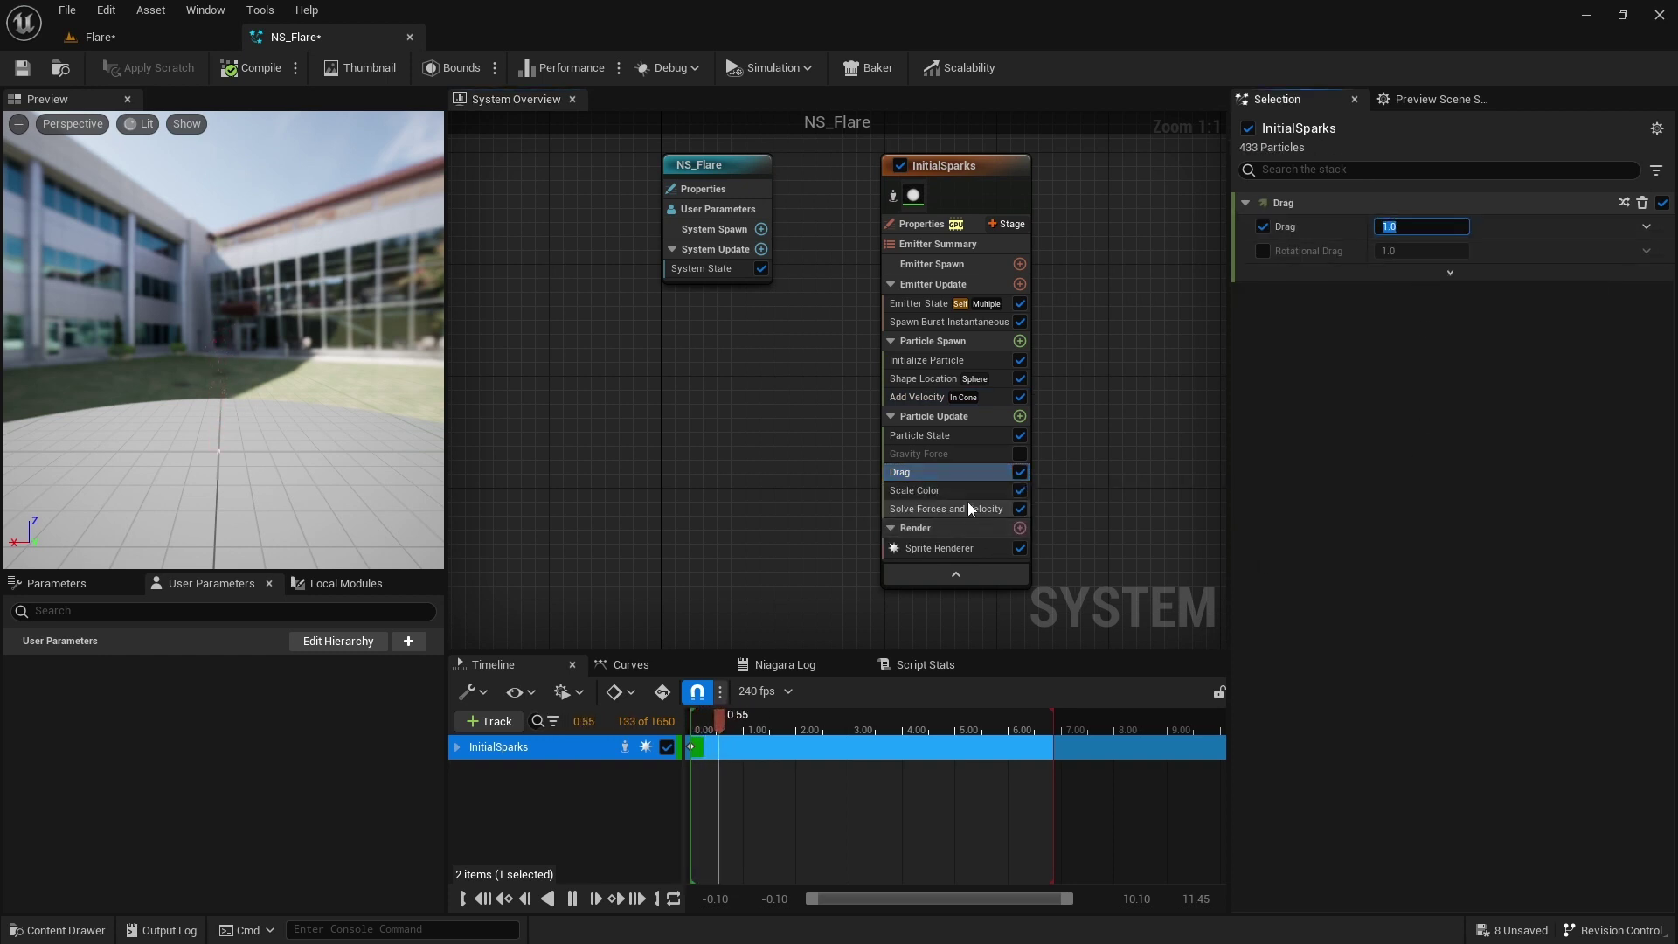
Save NS_Flare and place it in the level at X 0, Y 0, raised to the pole top.
click(19, 68)
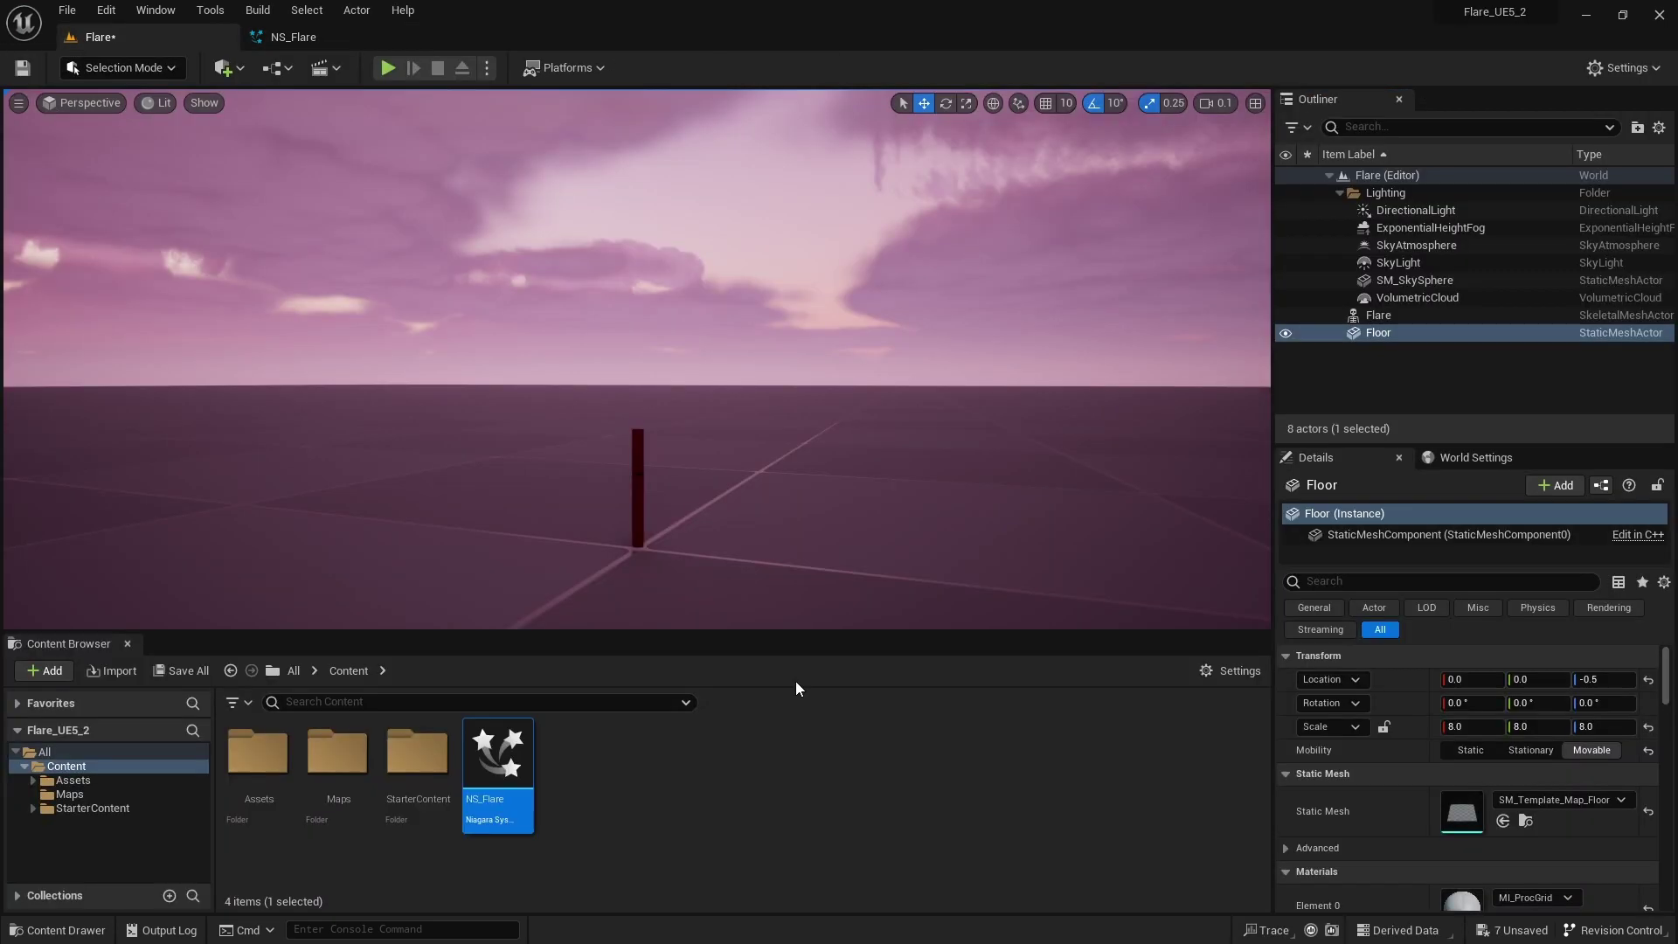
drag(491, 767, 724, 537)
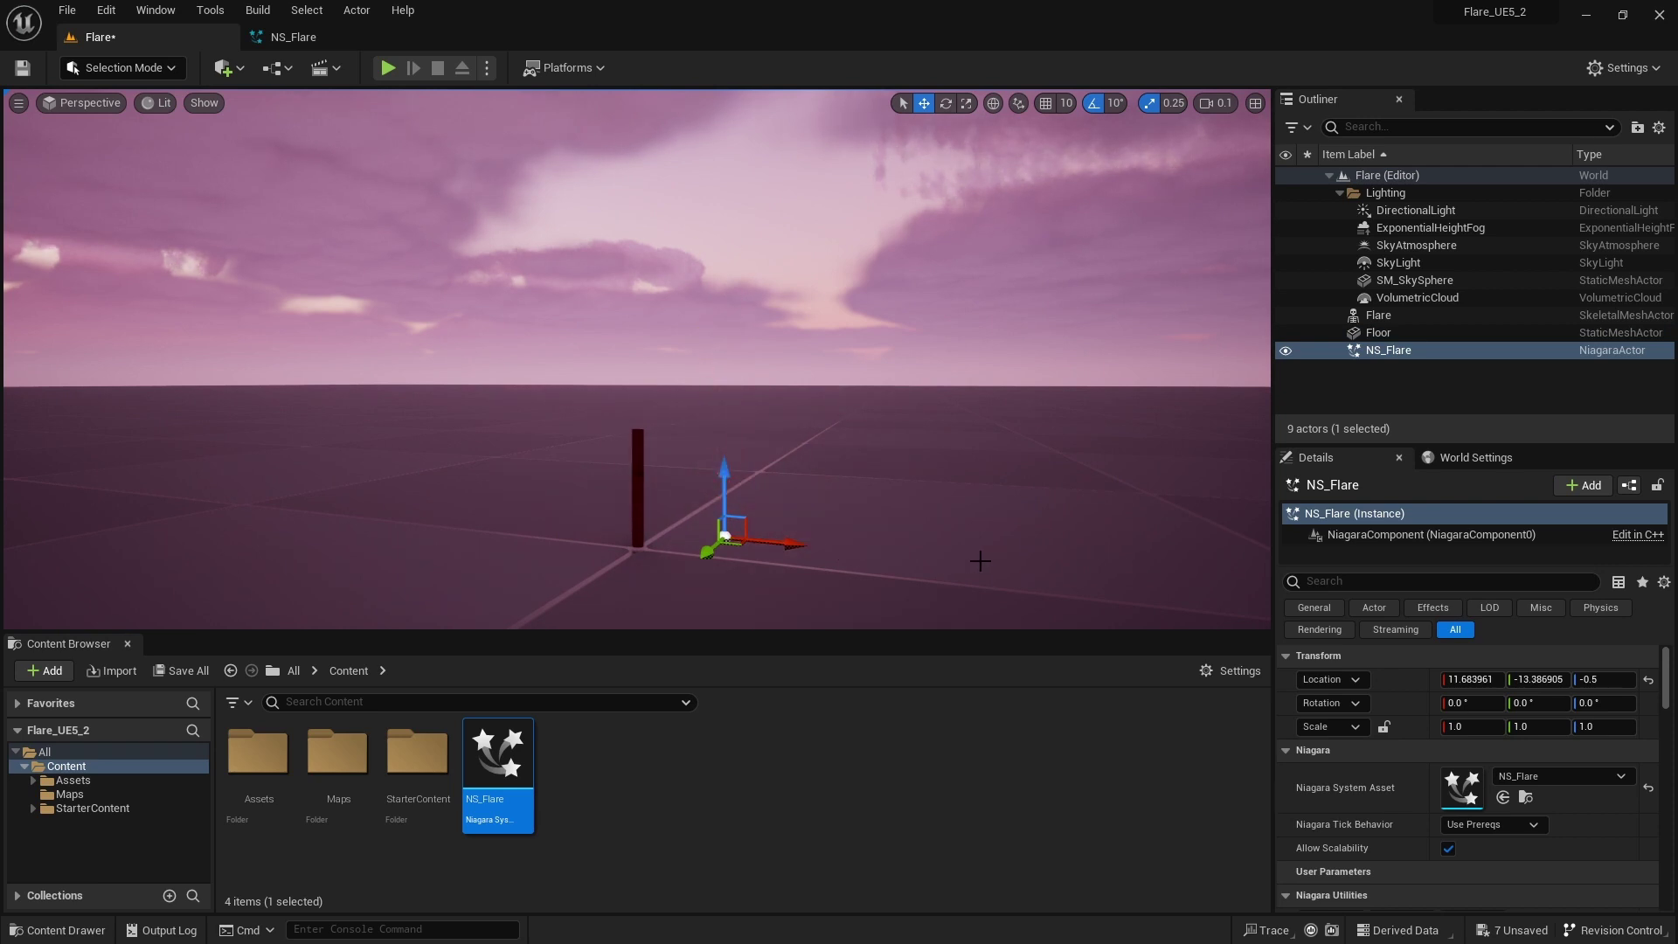
text(0)
key(Tab)
text(0)
key(Return)
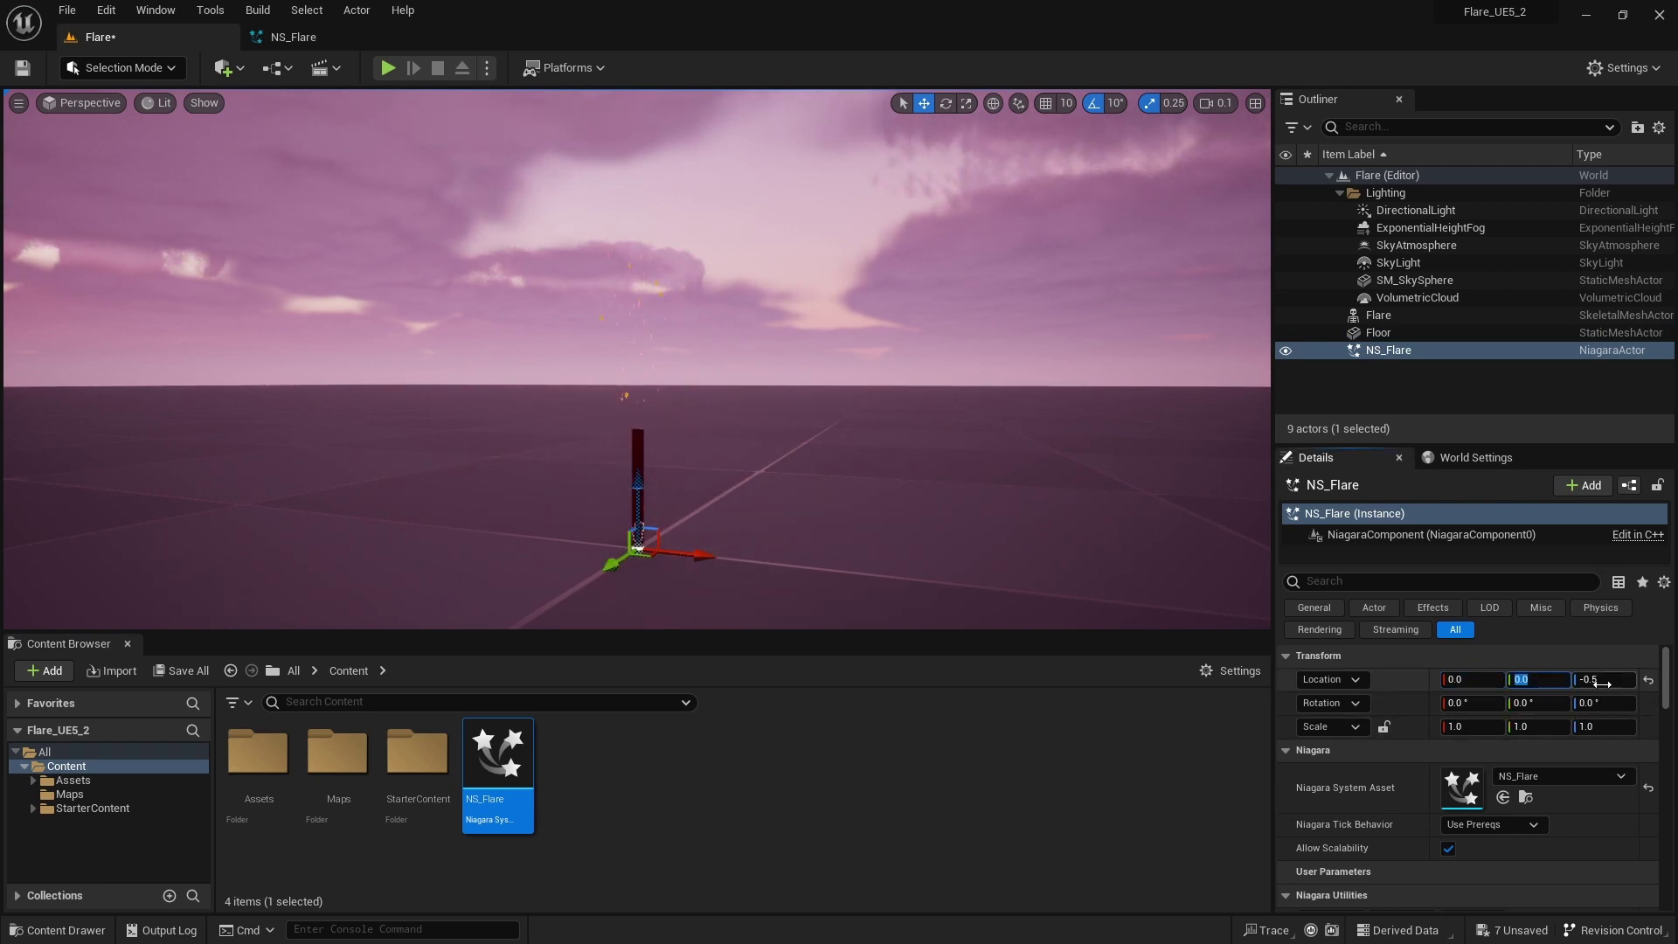
drag(645, 486, 637, 419)
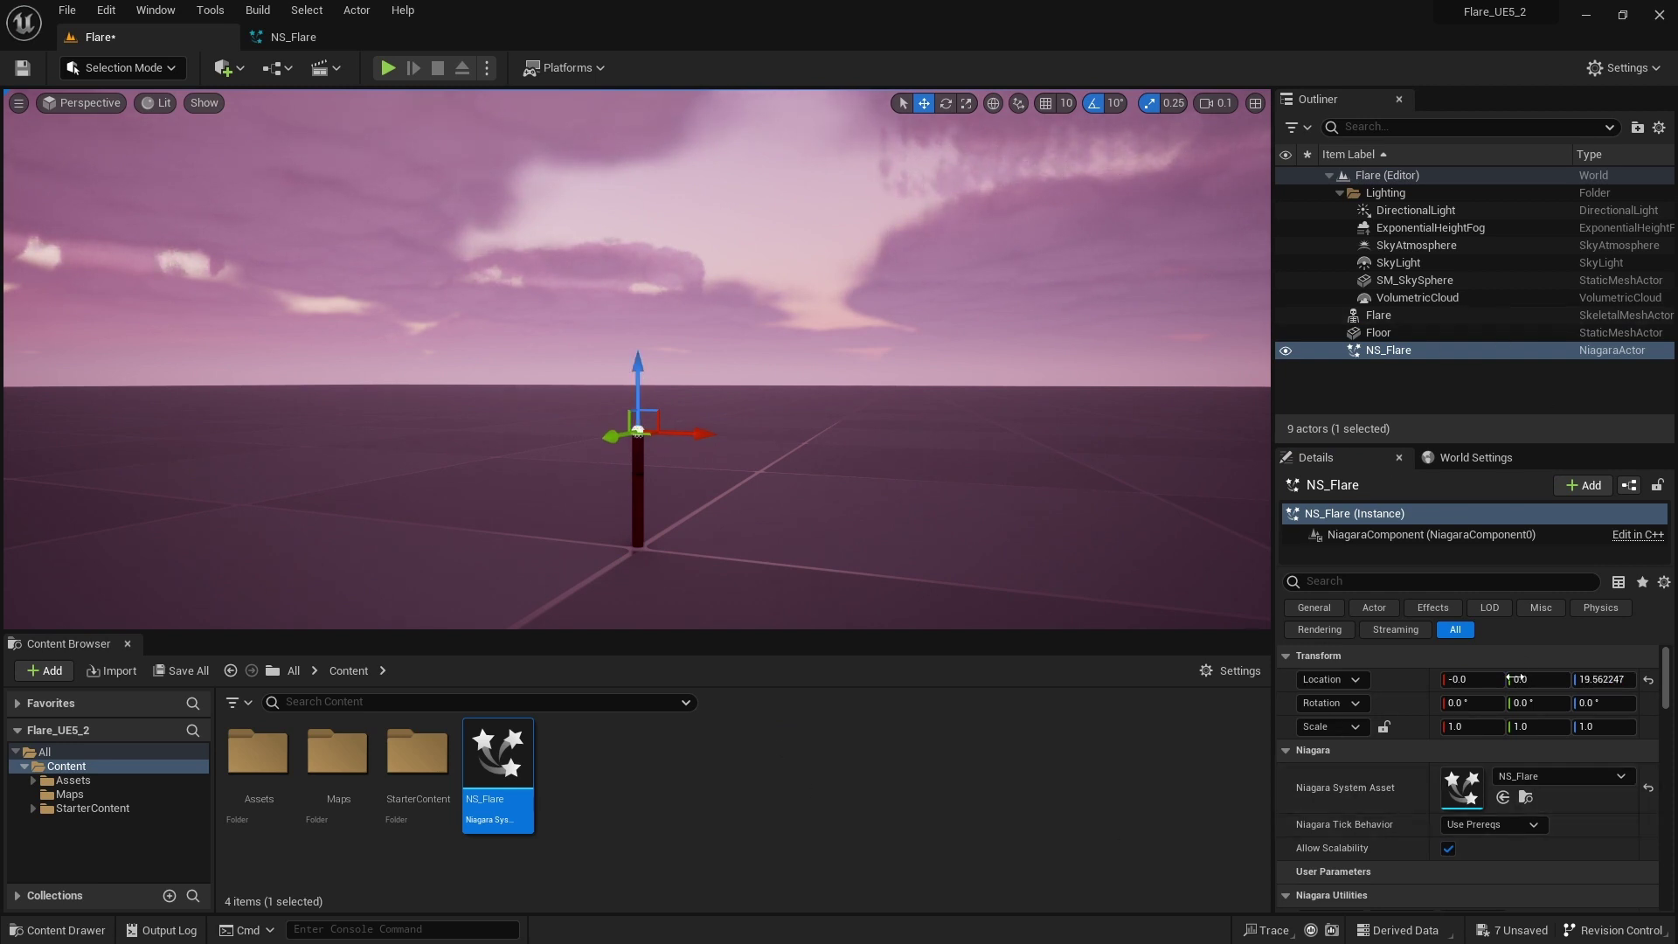
Toggle Auto Activate off and back on to replay the flare effect.
scroll(1514, 678, down, 4)
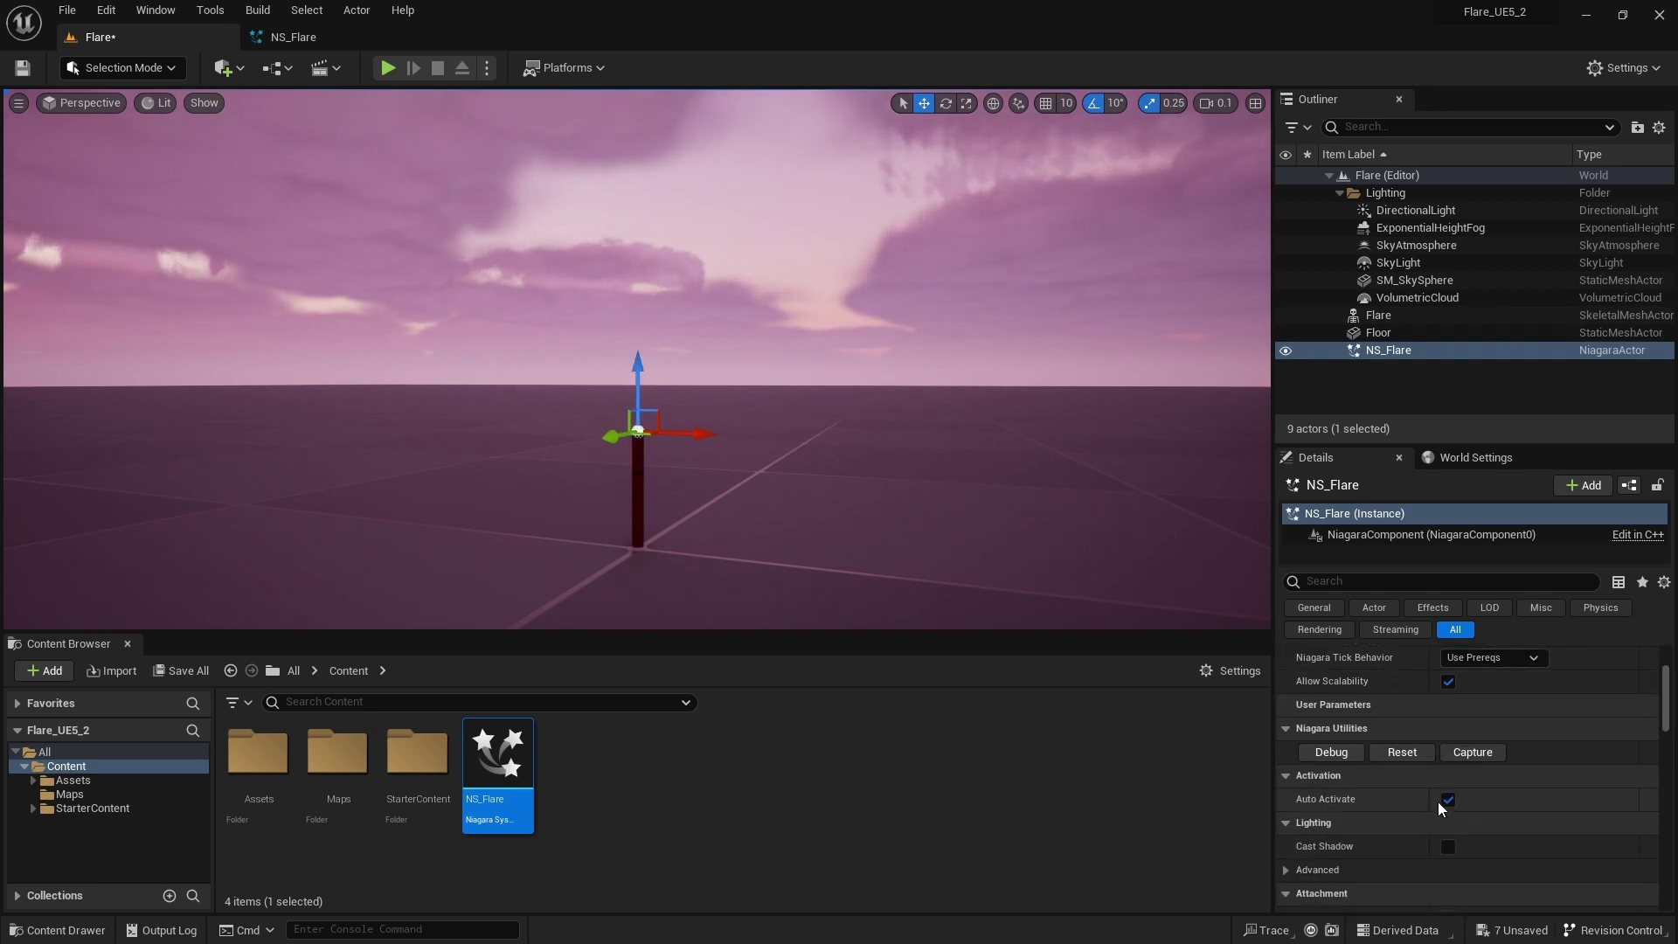
click(1448, 800)
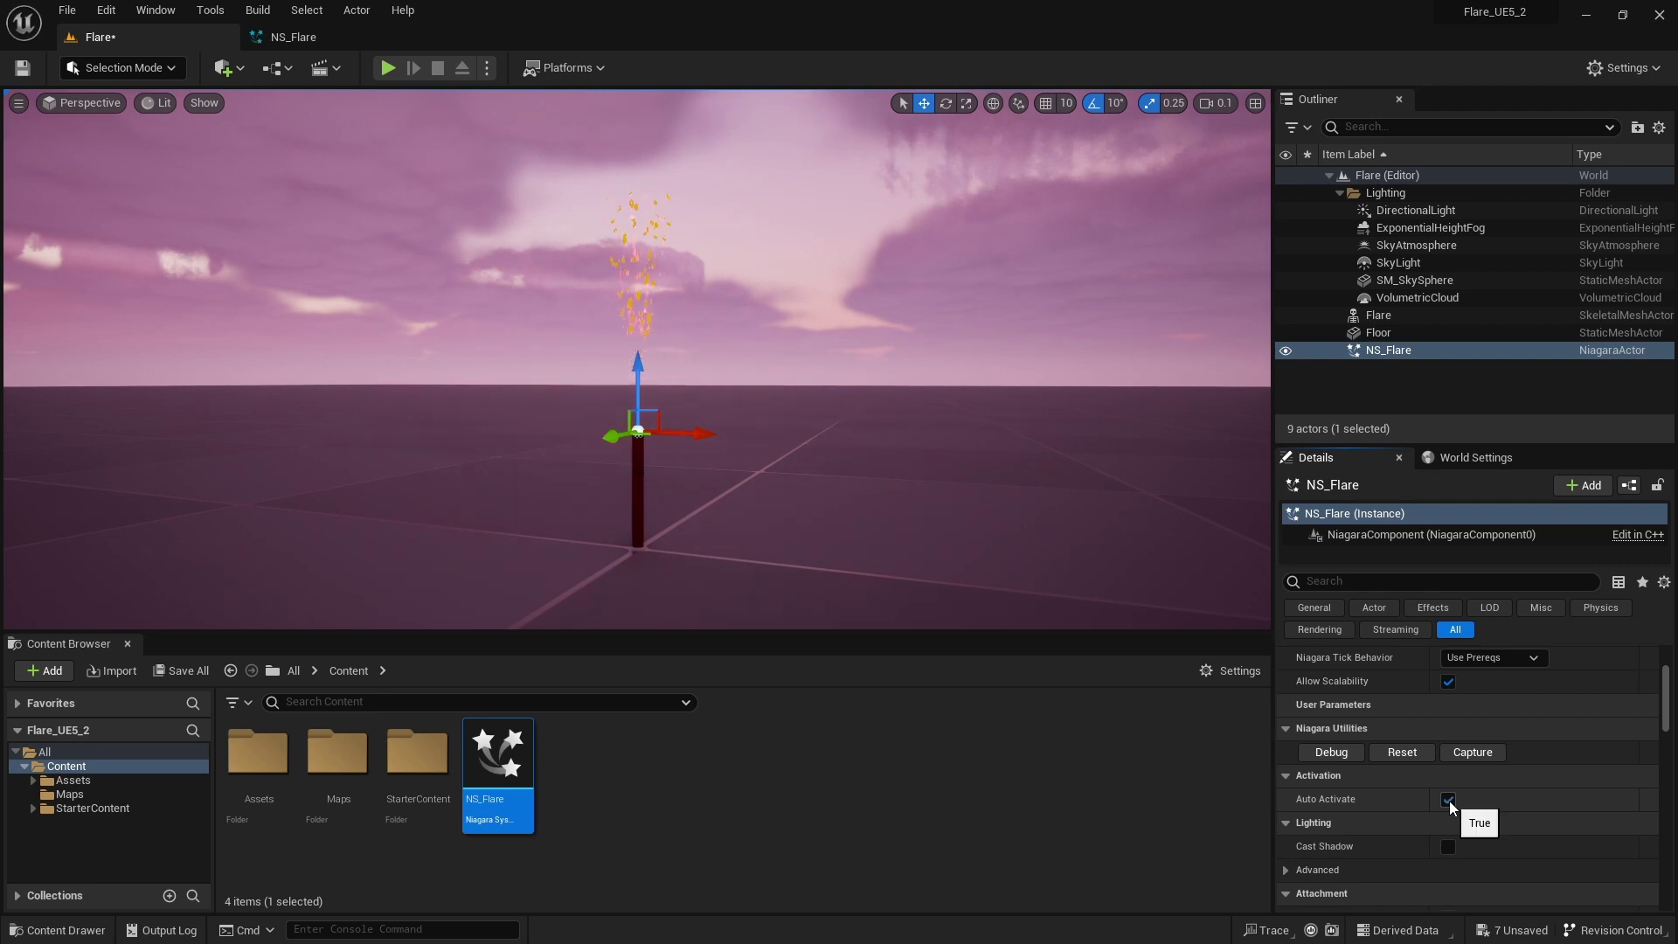
click(1447, 800)
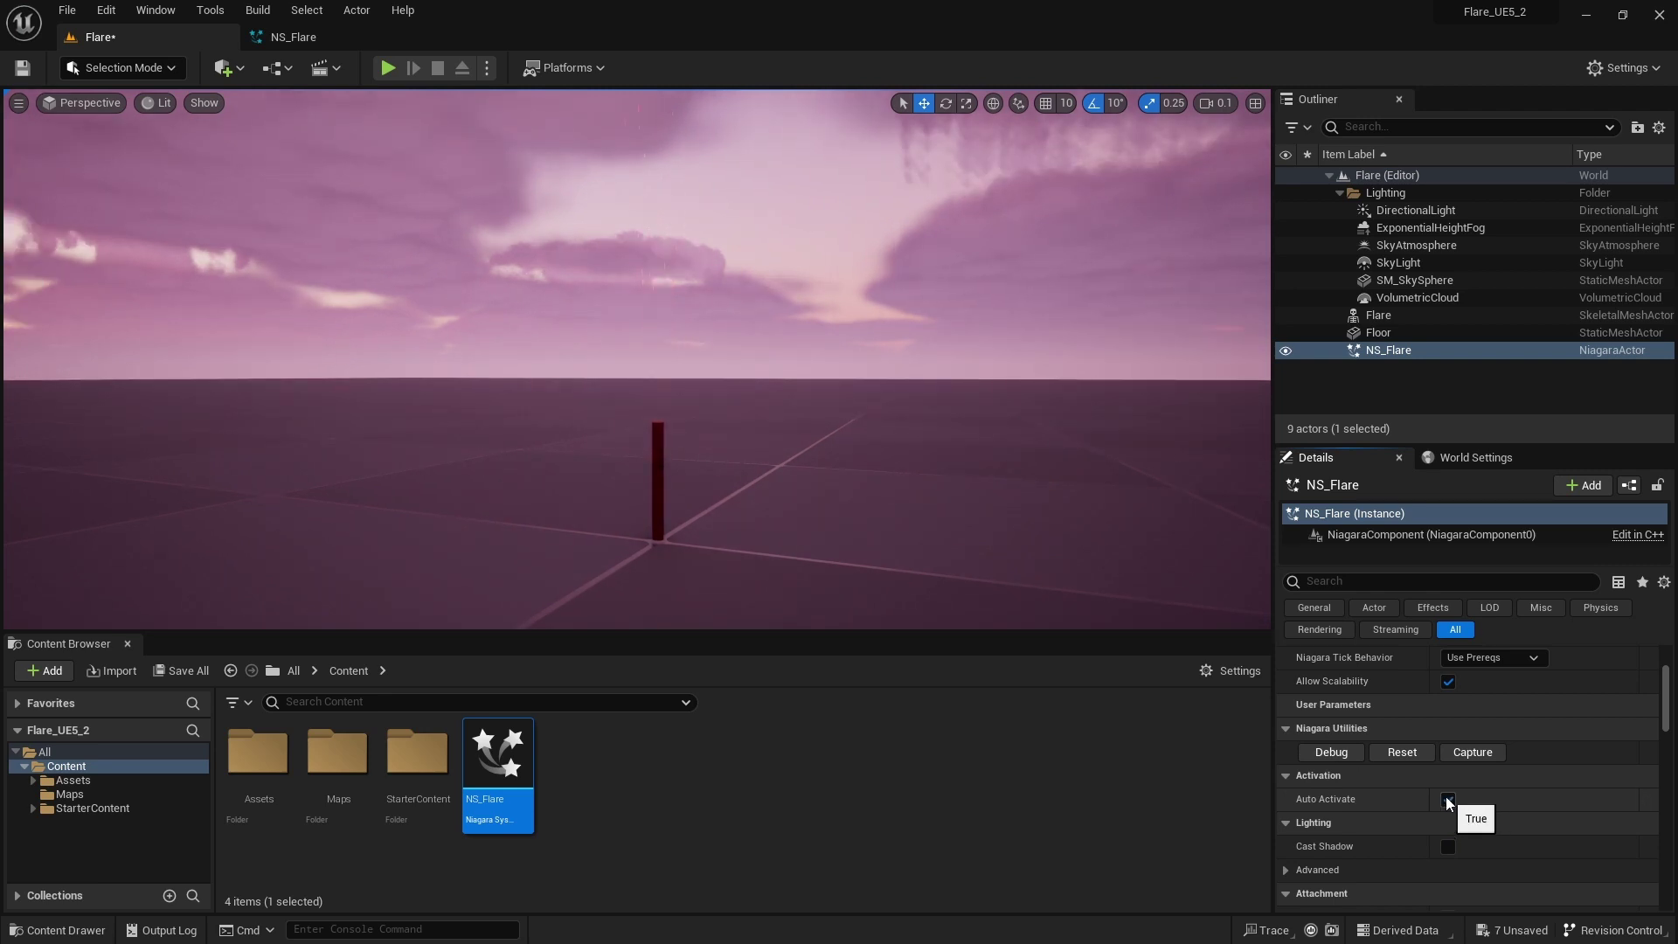
click(1447, 801)
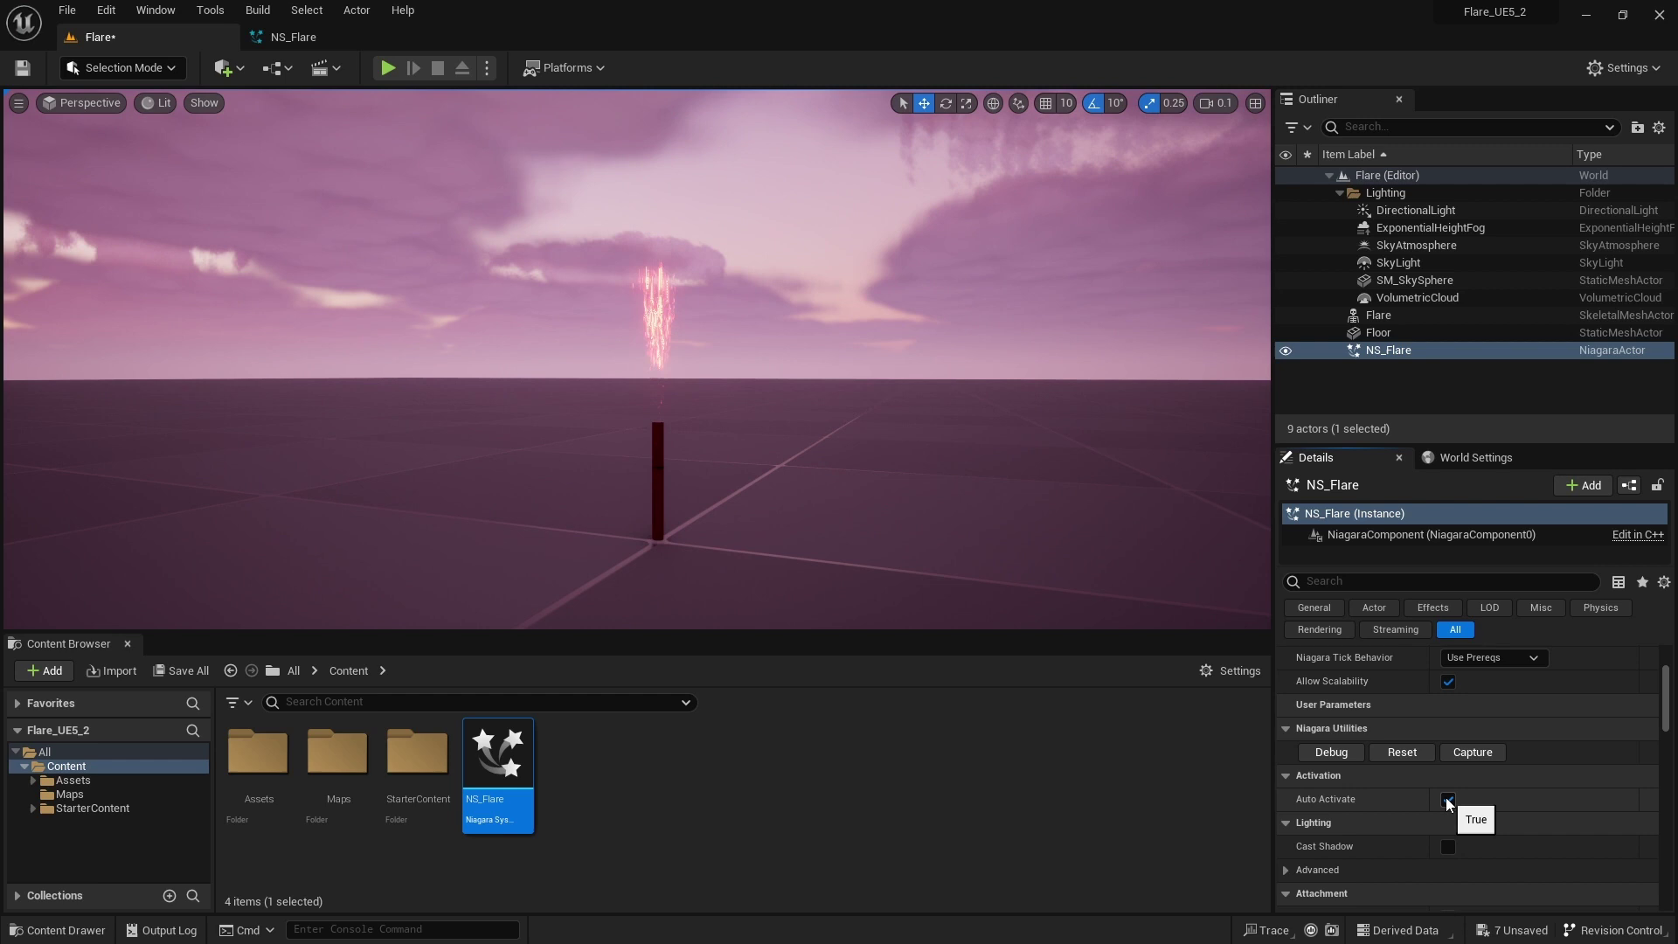
Duplicate the InitialSparks emitter in NS_Flare and move the copy beside the original.
click(293, 36)
right_drag(1059, 381, 941, 399)
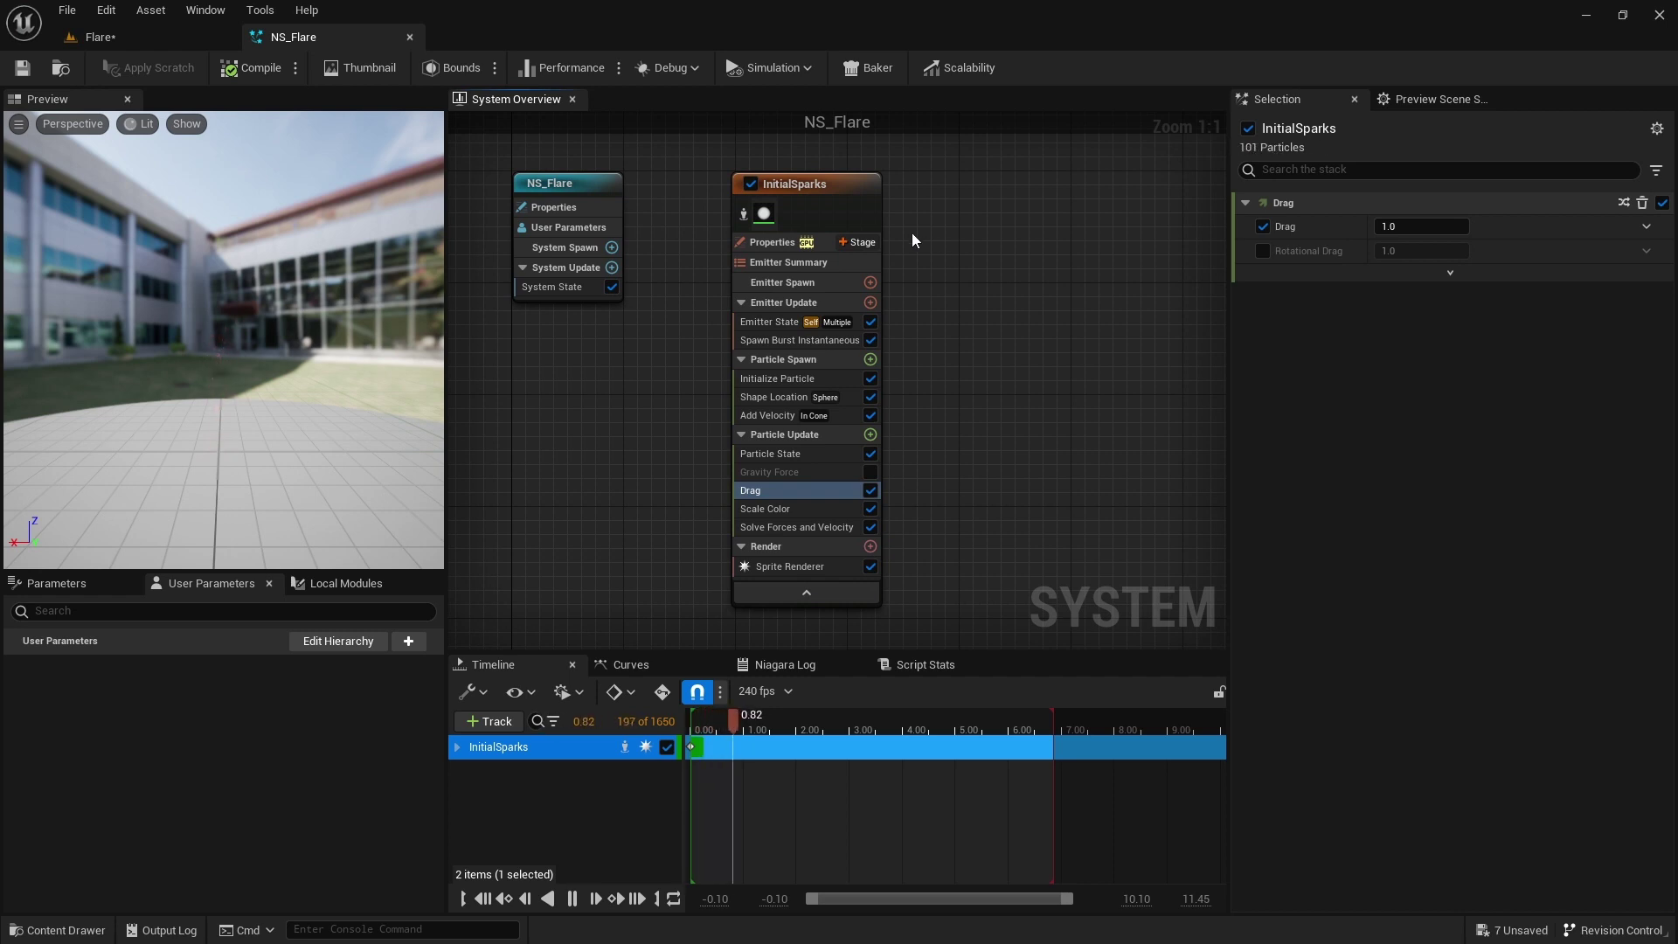
drag(841, 201, 821, 197)
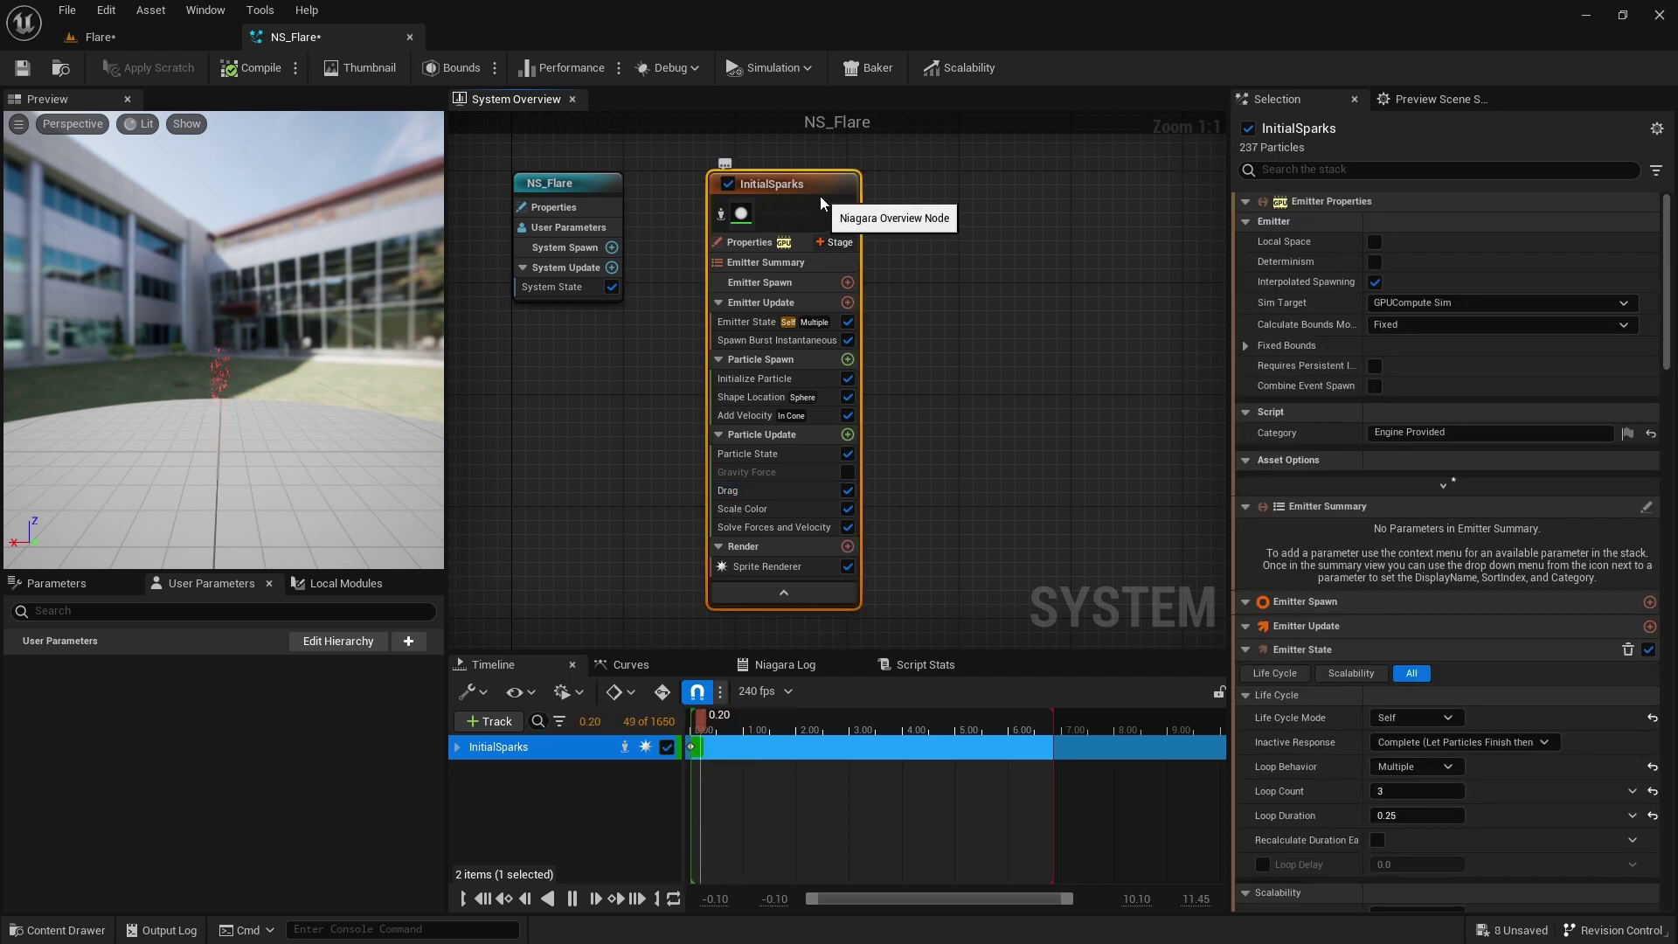
key(ctrl+d)
drag(916, 216, 982, 202)
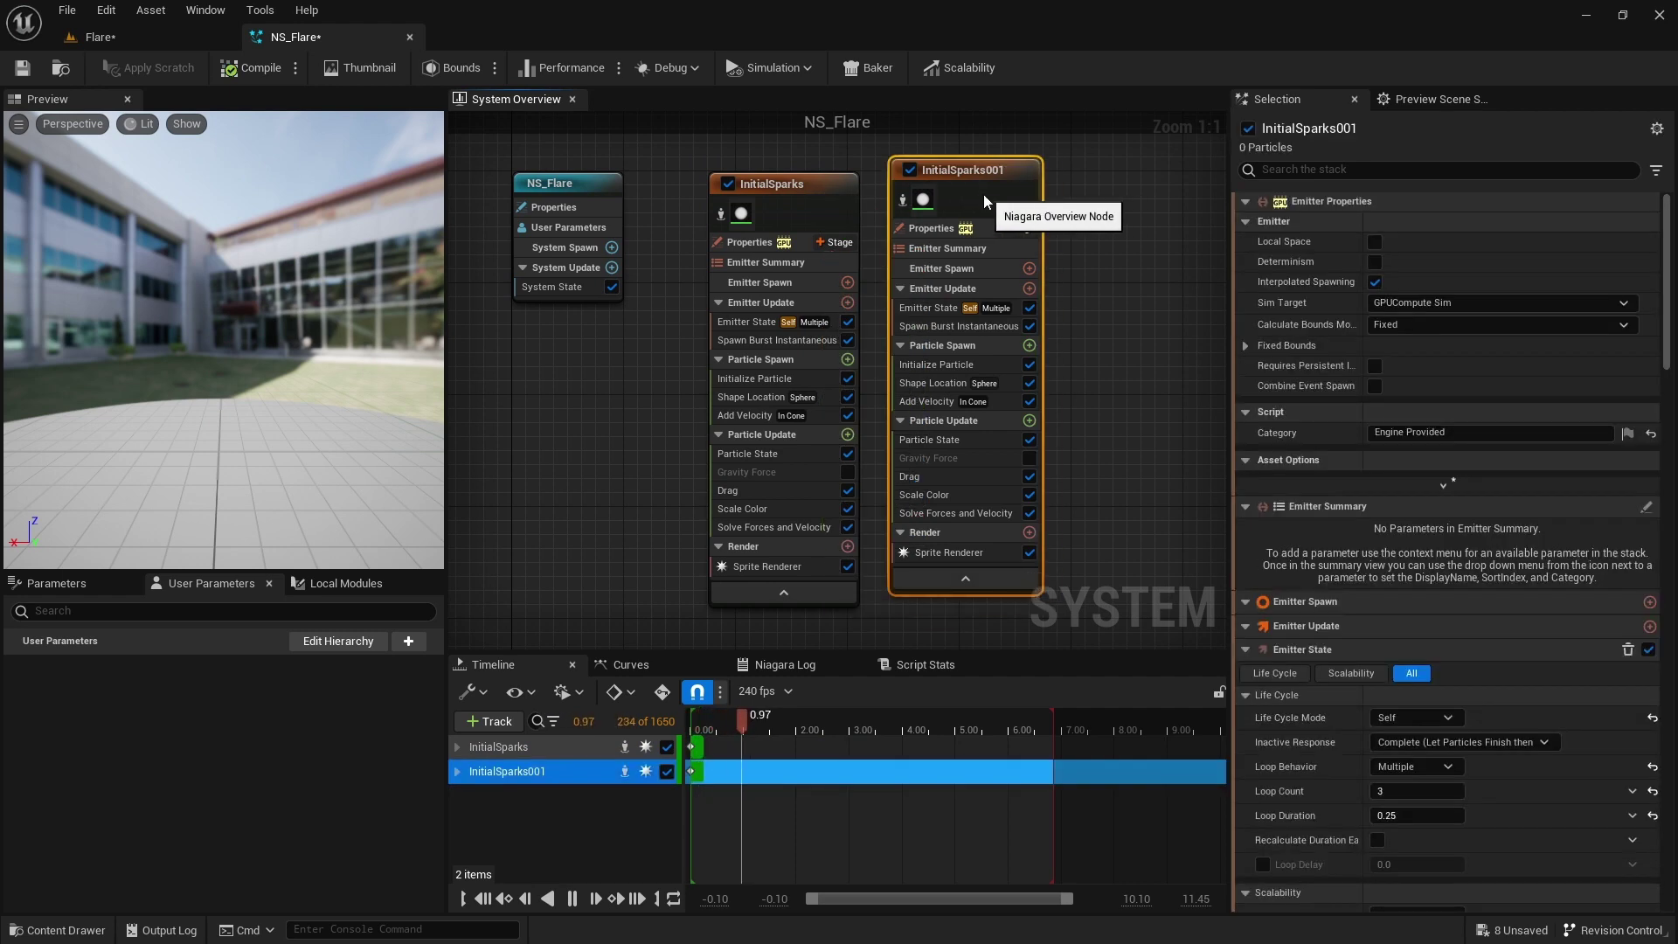
Rename the copied emitter to Sparks.
double_click(965, 187)
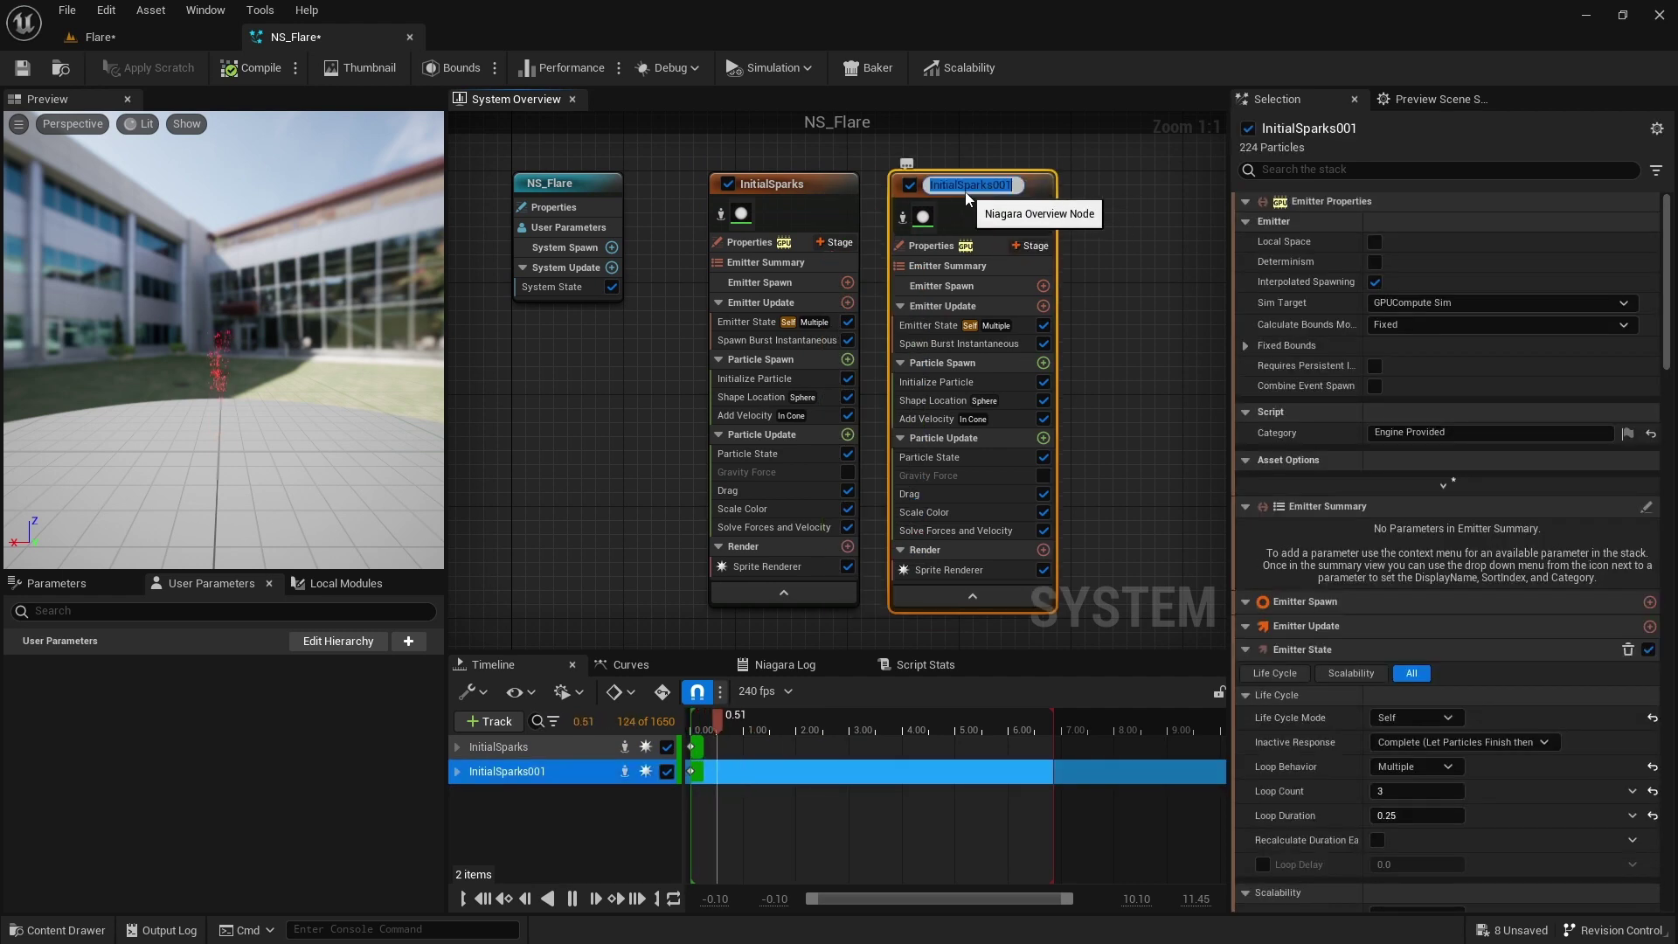
text(Sparks)
key(Return)
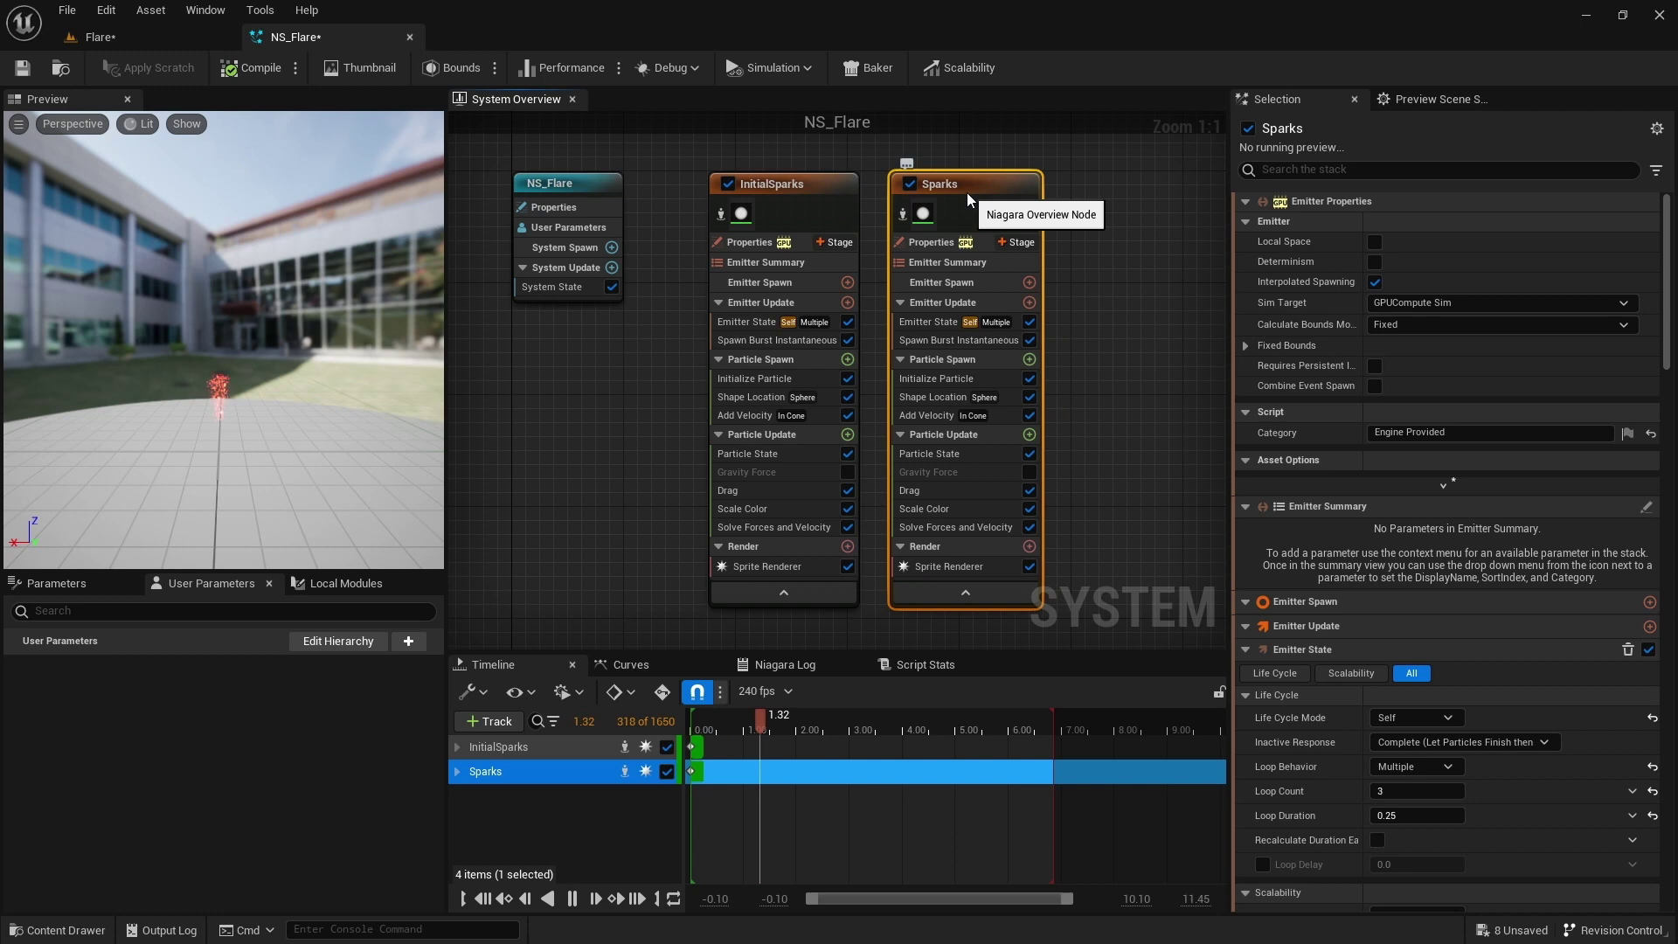
Enable Local Space in the Sparks emitter properties, toggling it on InitialSparks as well.
click(940, 241)
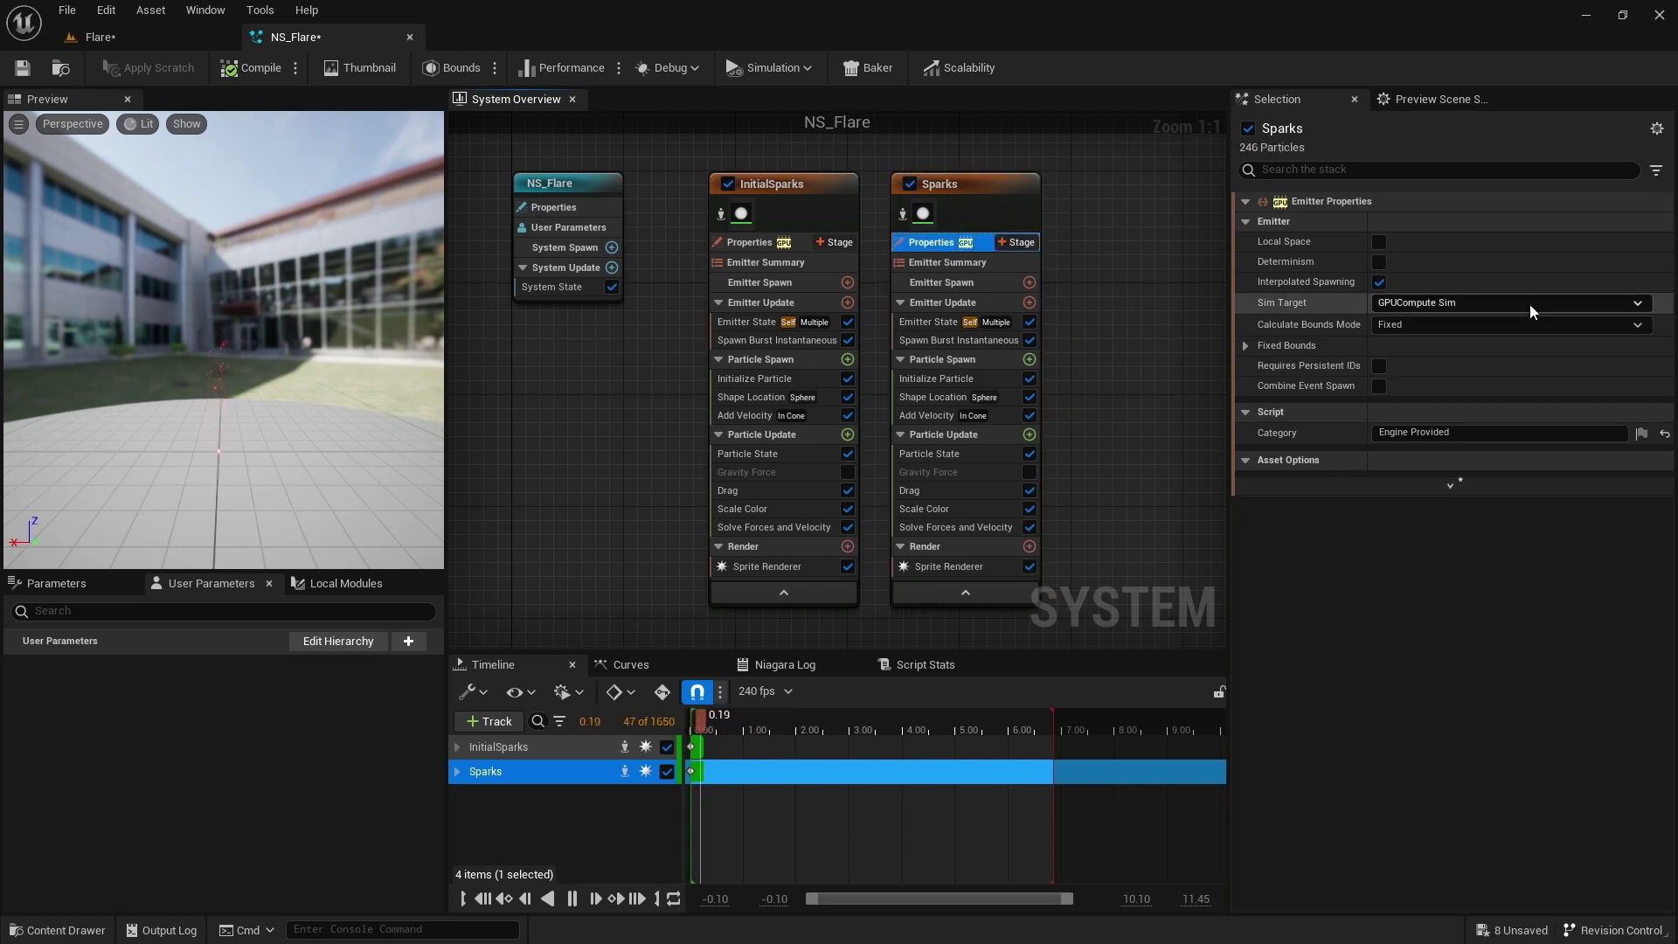
click(1379, 242)
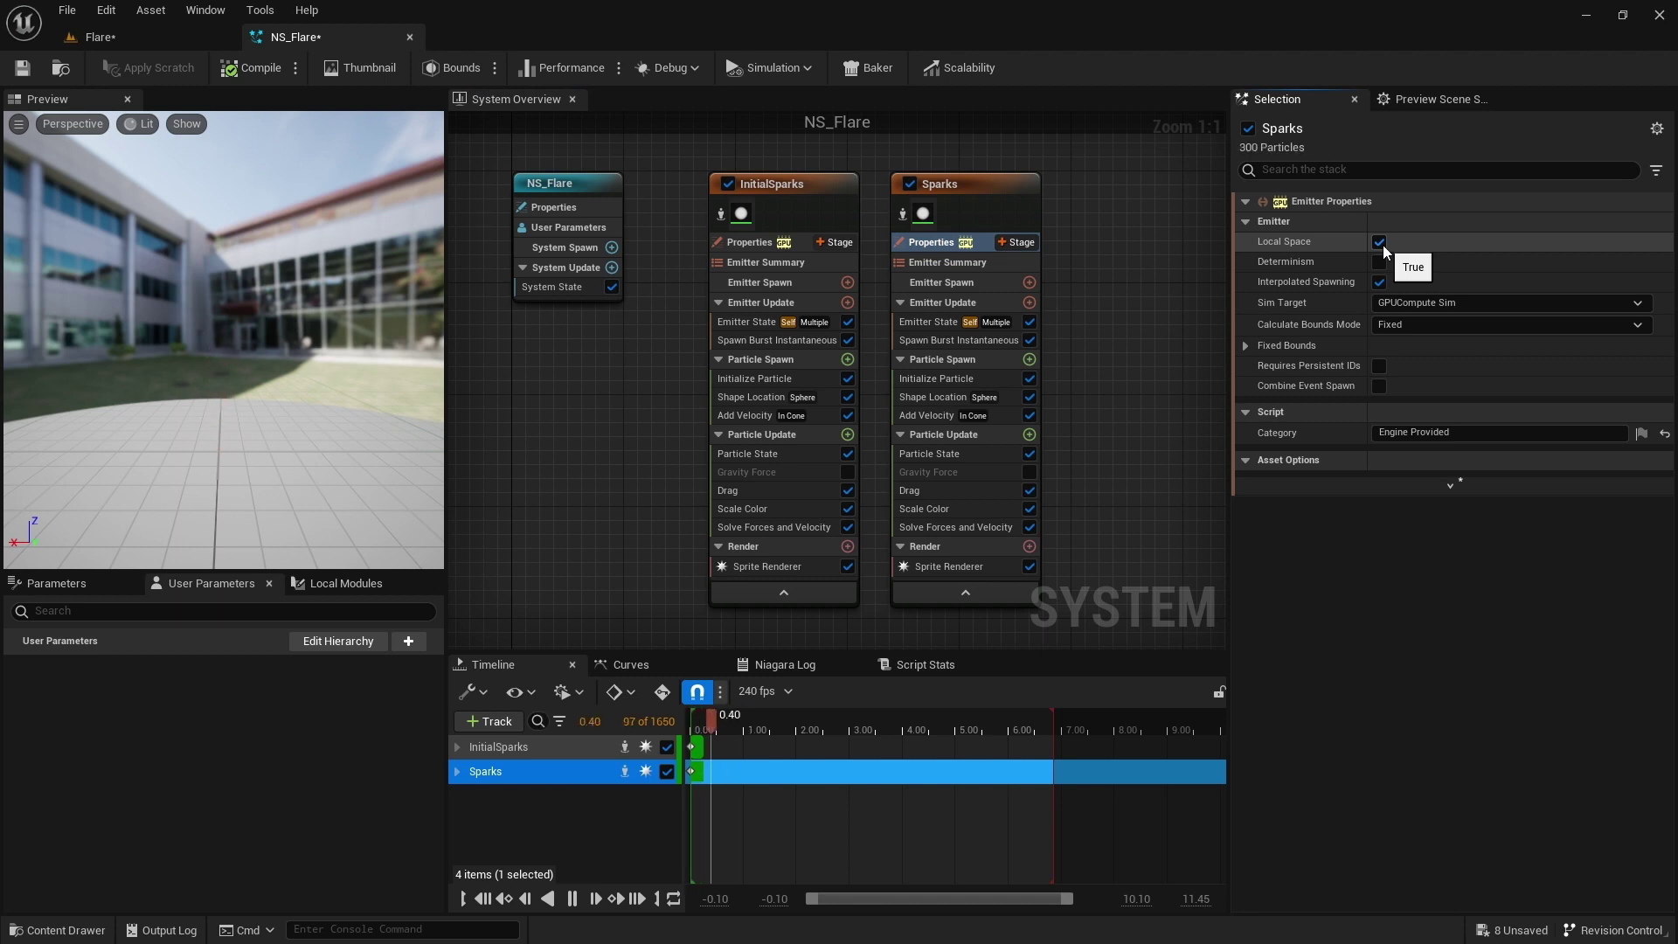
click(751, 243)
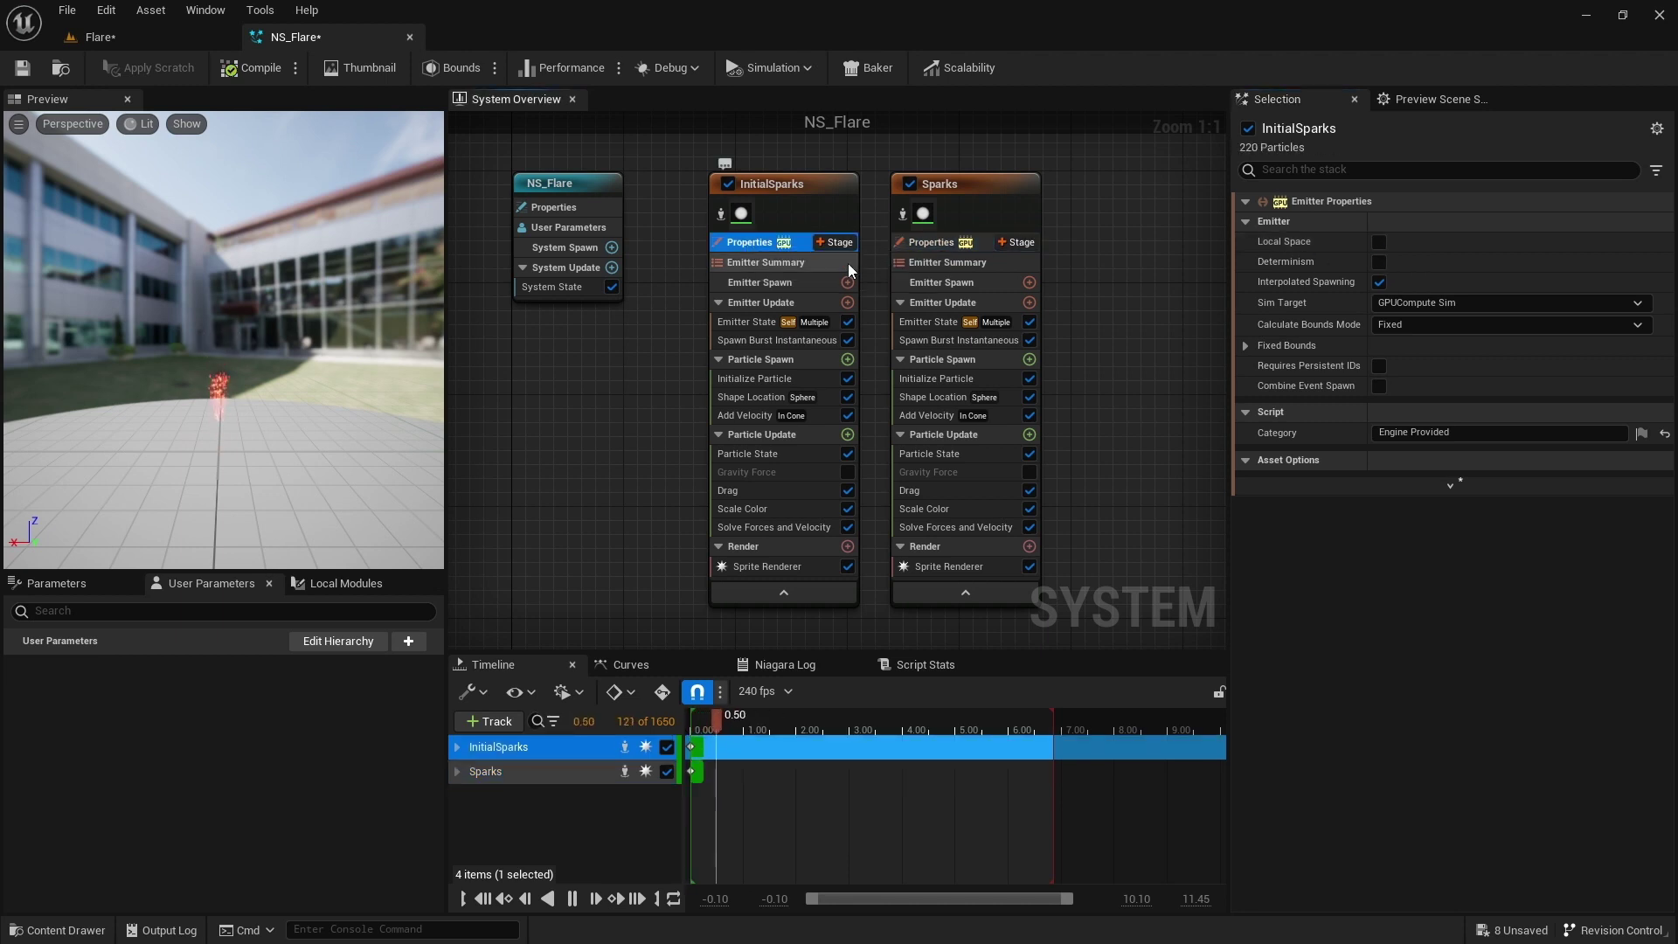
click(1379, 242)
click(931, 242)
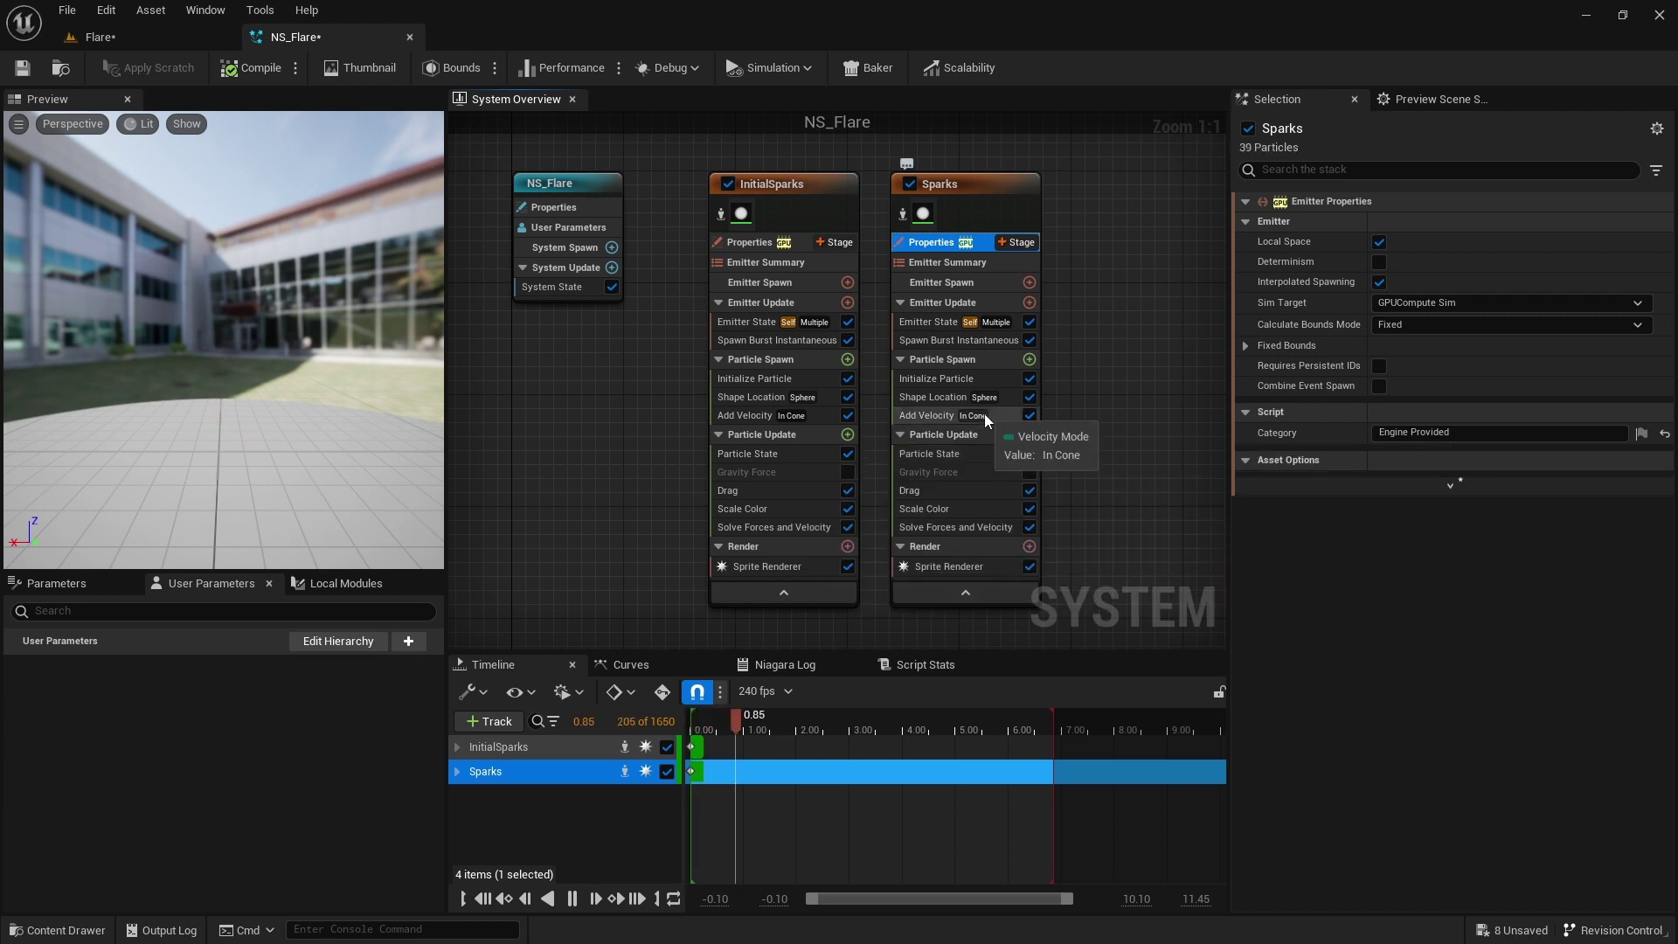
Replace Spawn Burst Instantaneous on Sparks with a Spawn Rate module set to 300.
click(972, 341)
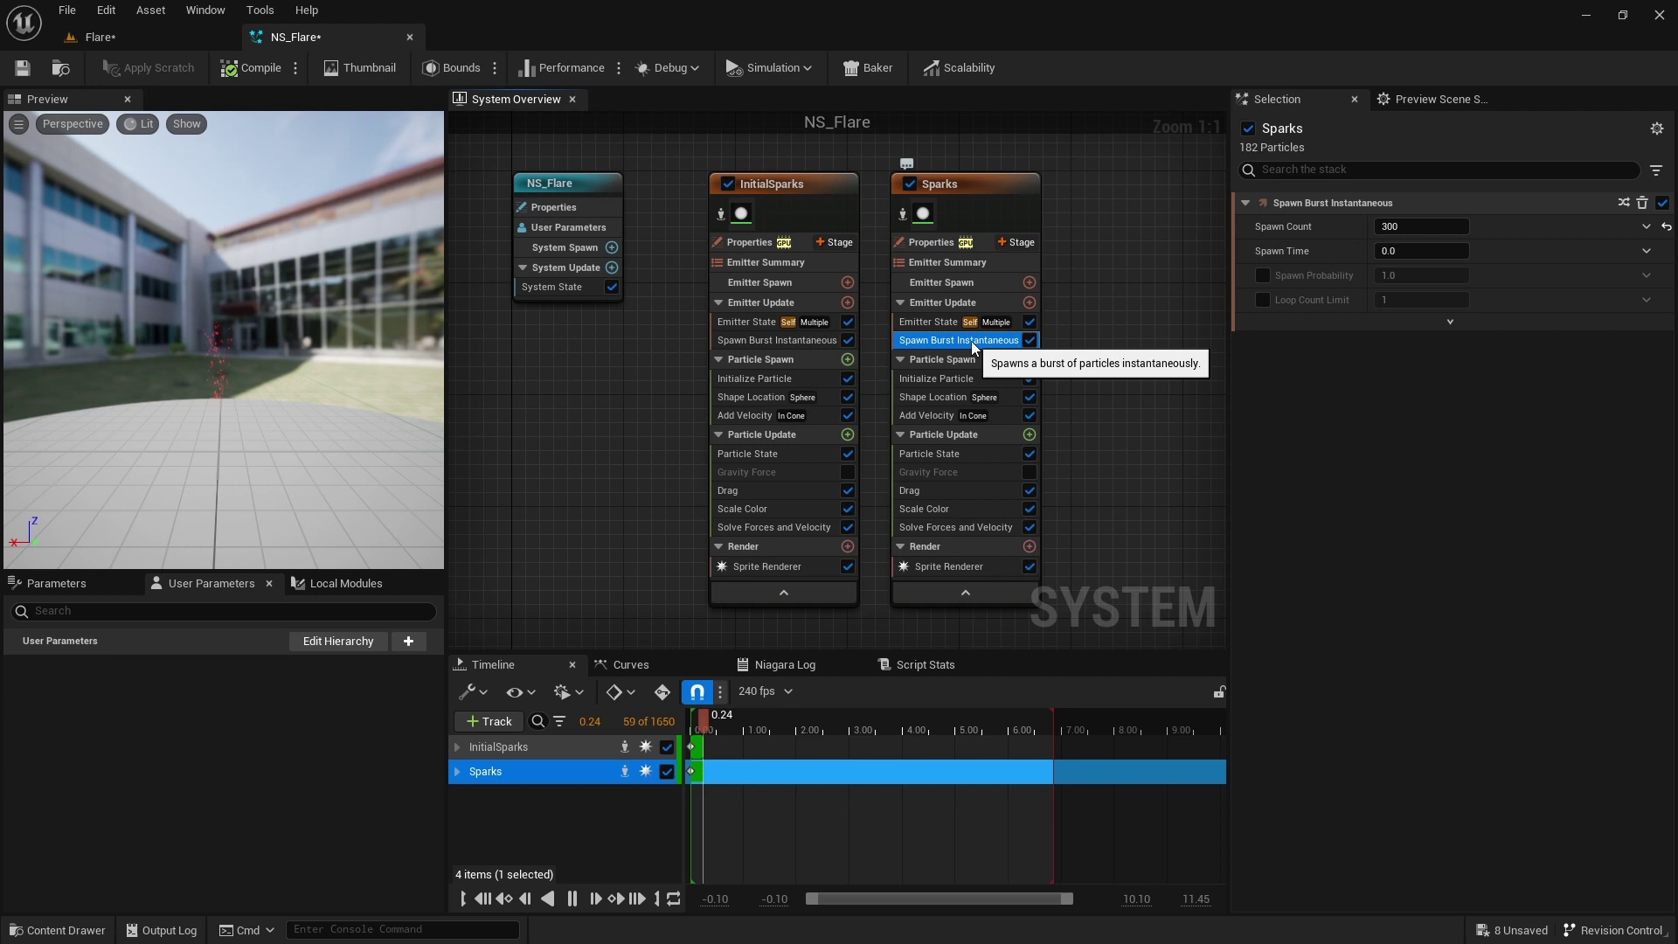
key(Delete)
click(1026, 302)
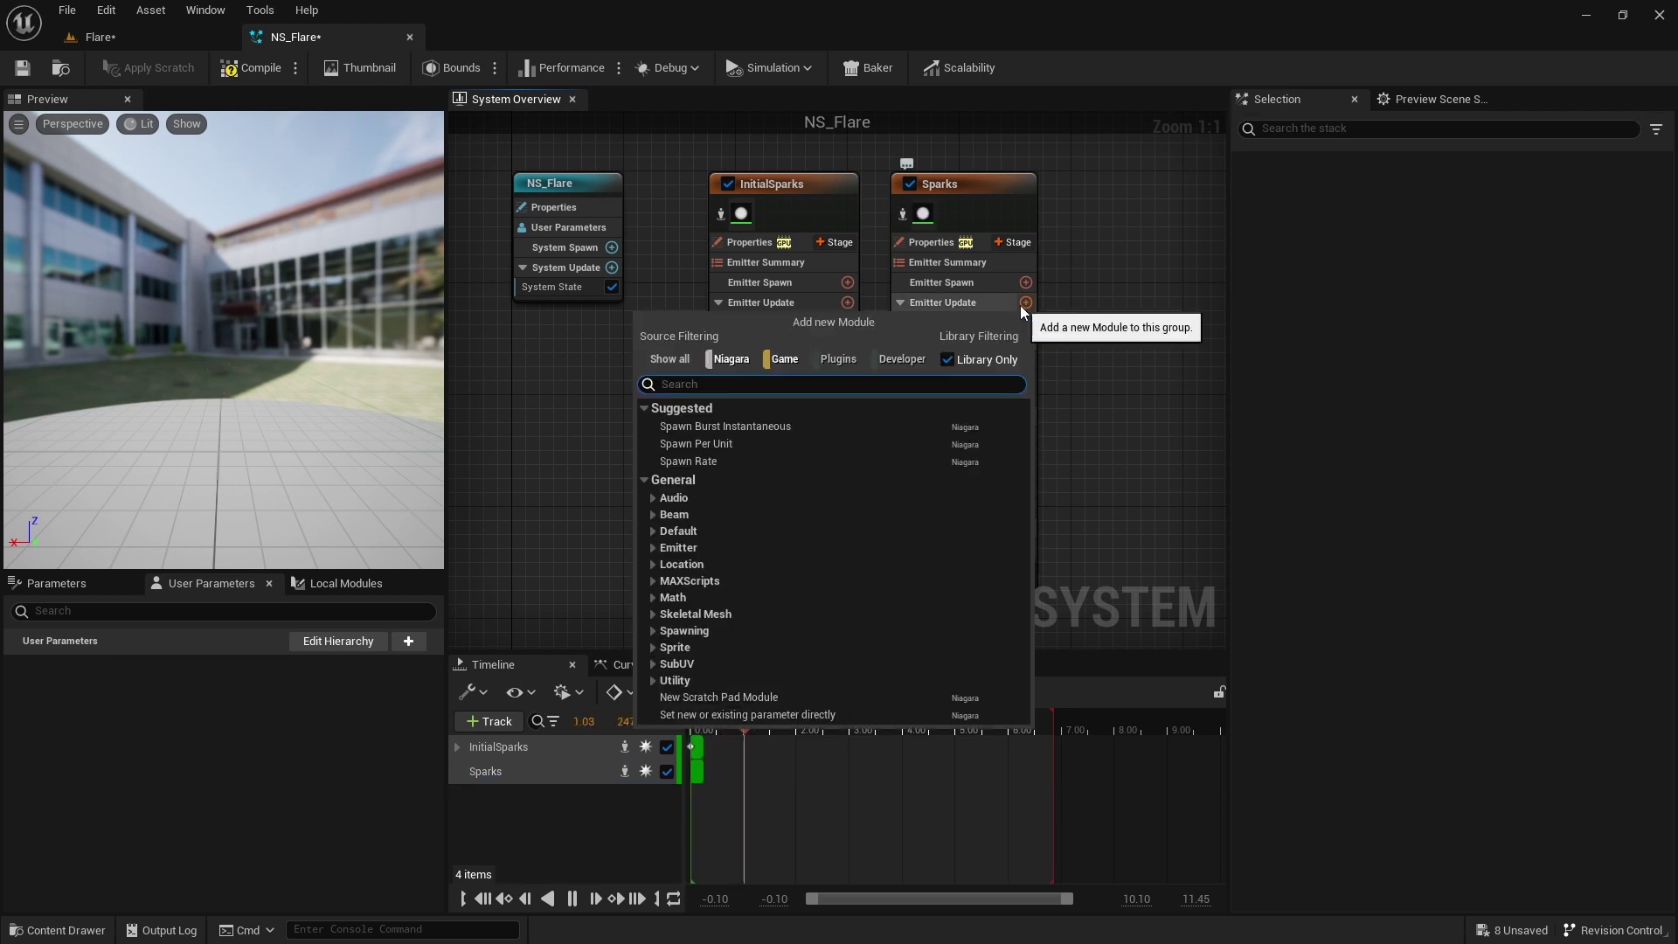
click(733, 460)
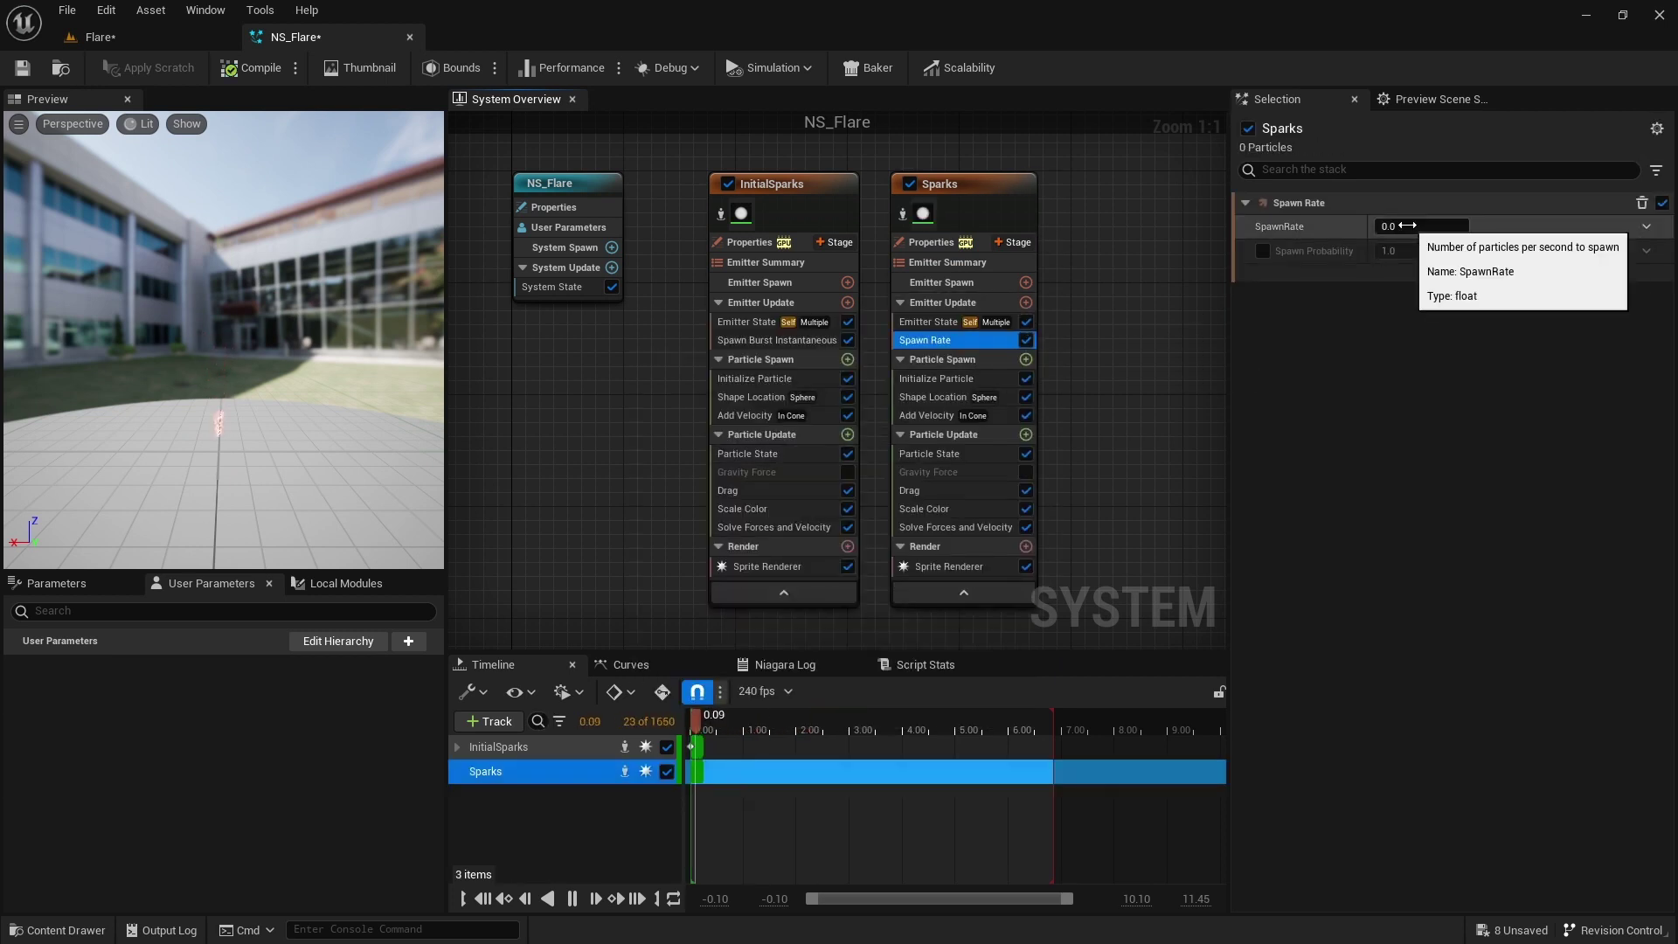
drag(1407, 225, 1423, 333)
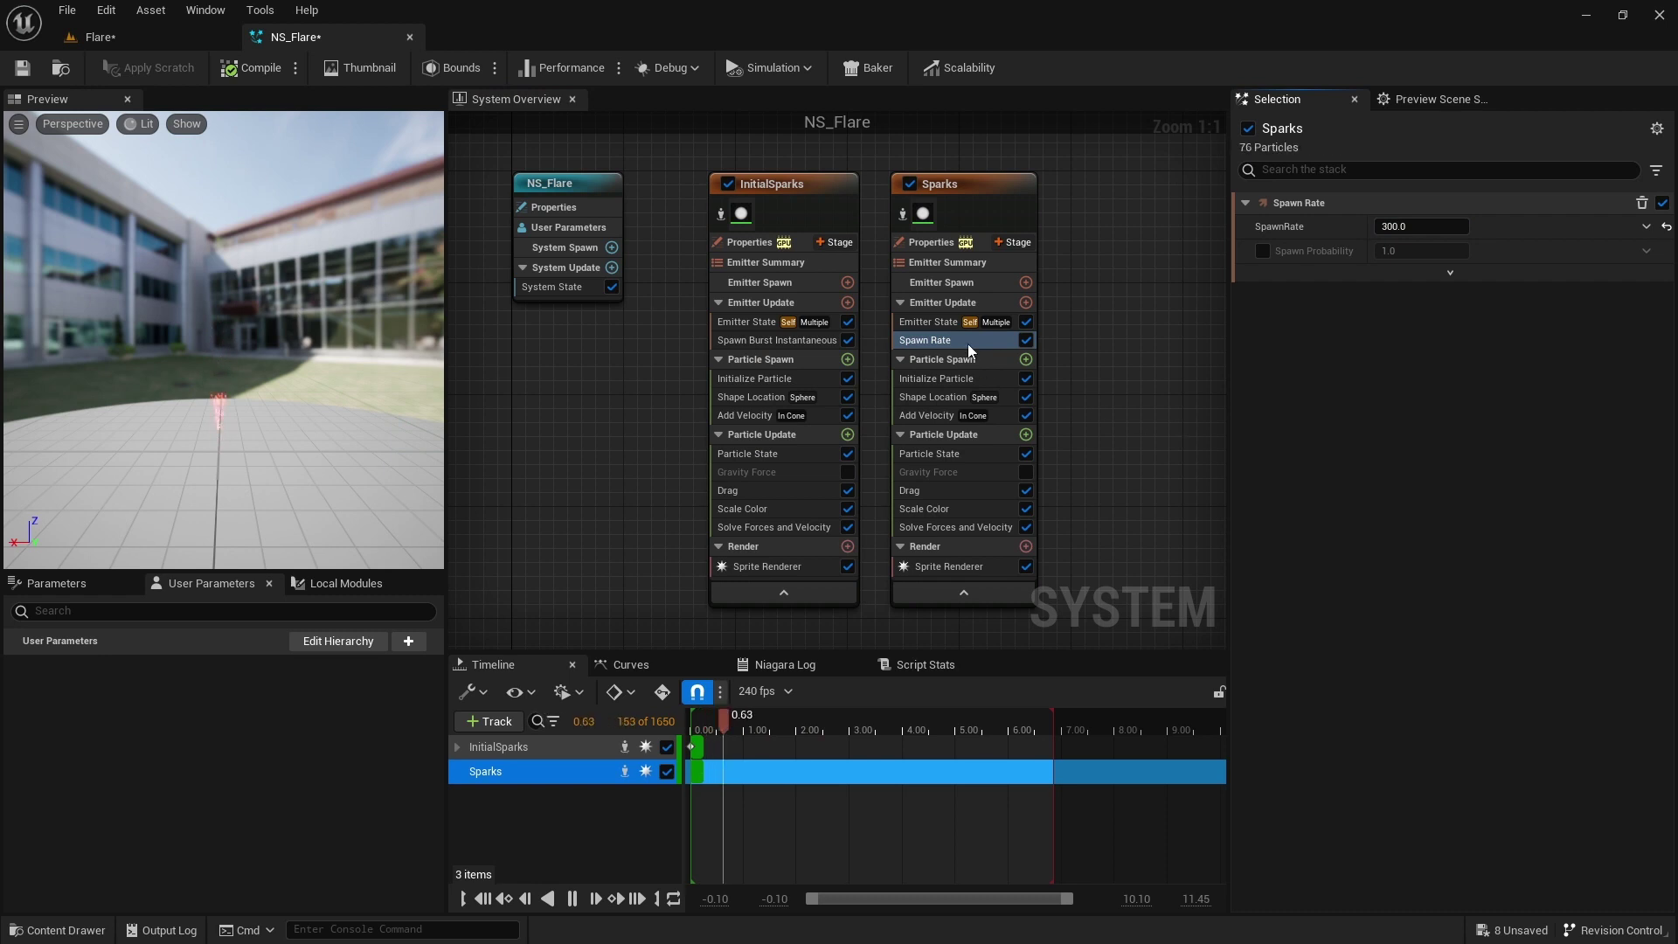
Set the Sparks Emitter State Loop Behavior to Infinite with a 2-second Loop Duration.
click(939, 321)
click(1418, 320)
click(1442, 335)
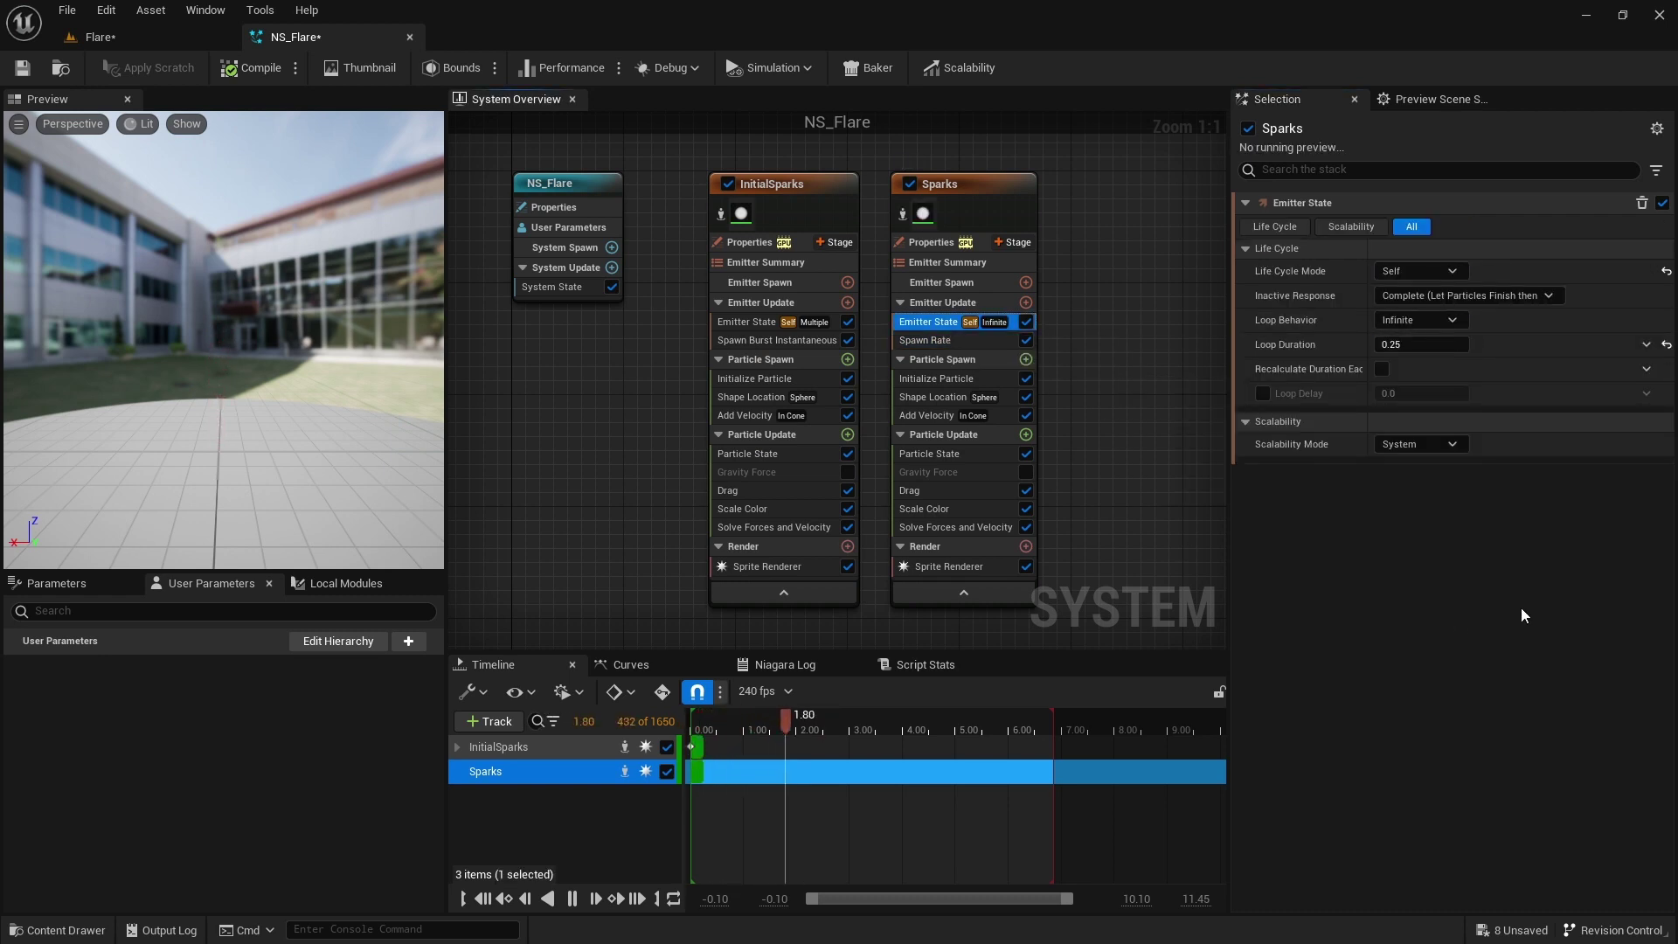
text(2)
key(Return)
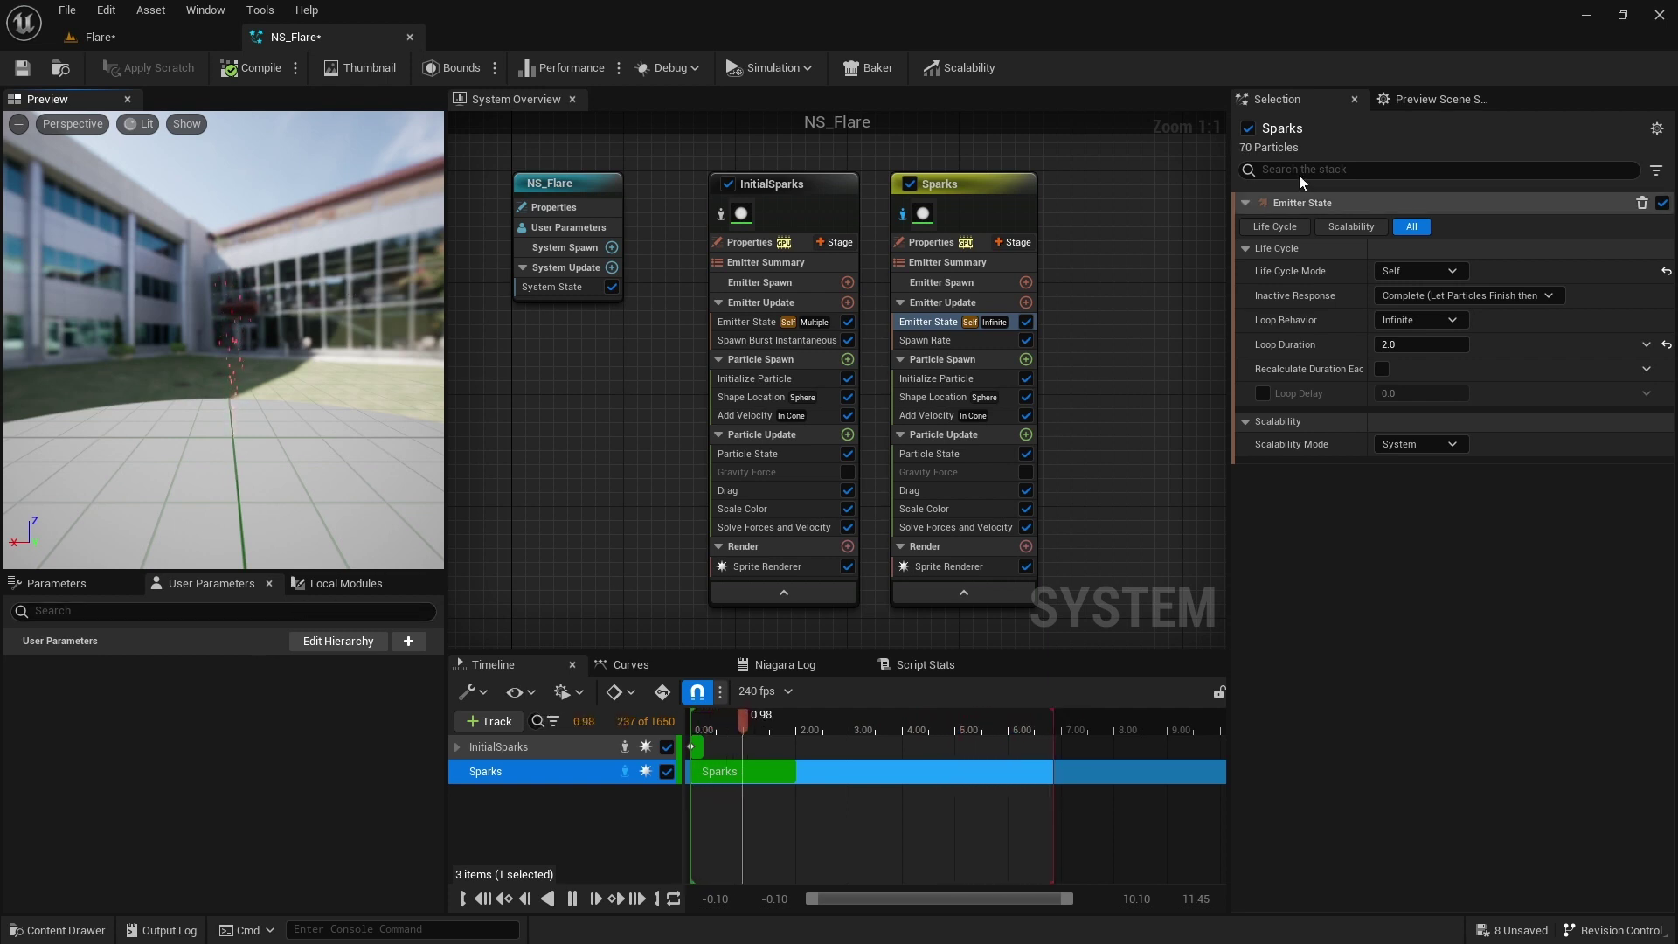
In Preview Scene Settings, turn off Show Environment and set Environment Color to dark grey.
click(1435, 100)
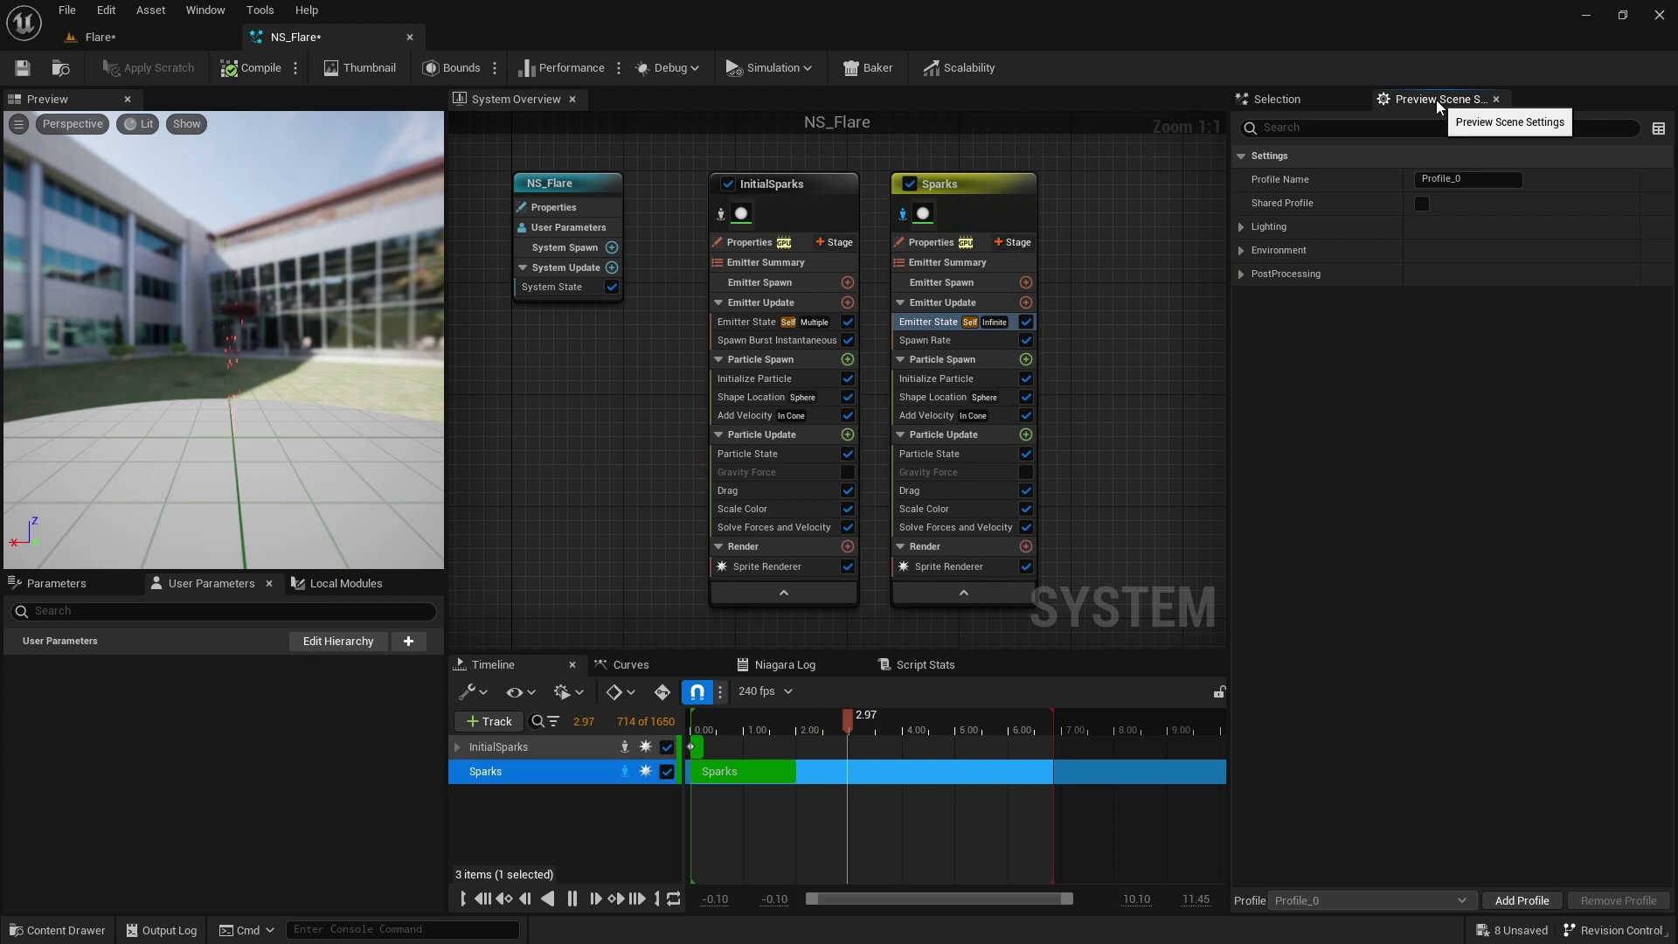
click(206, 11)
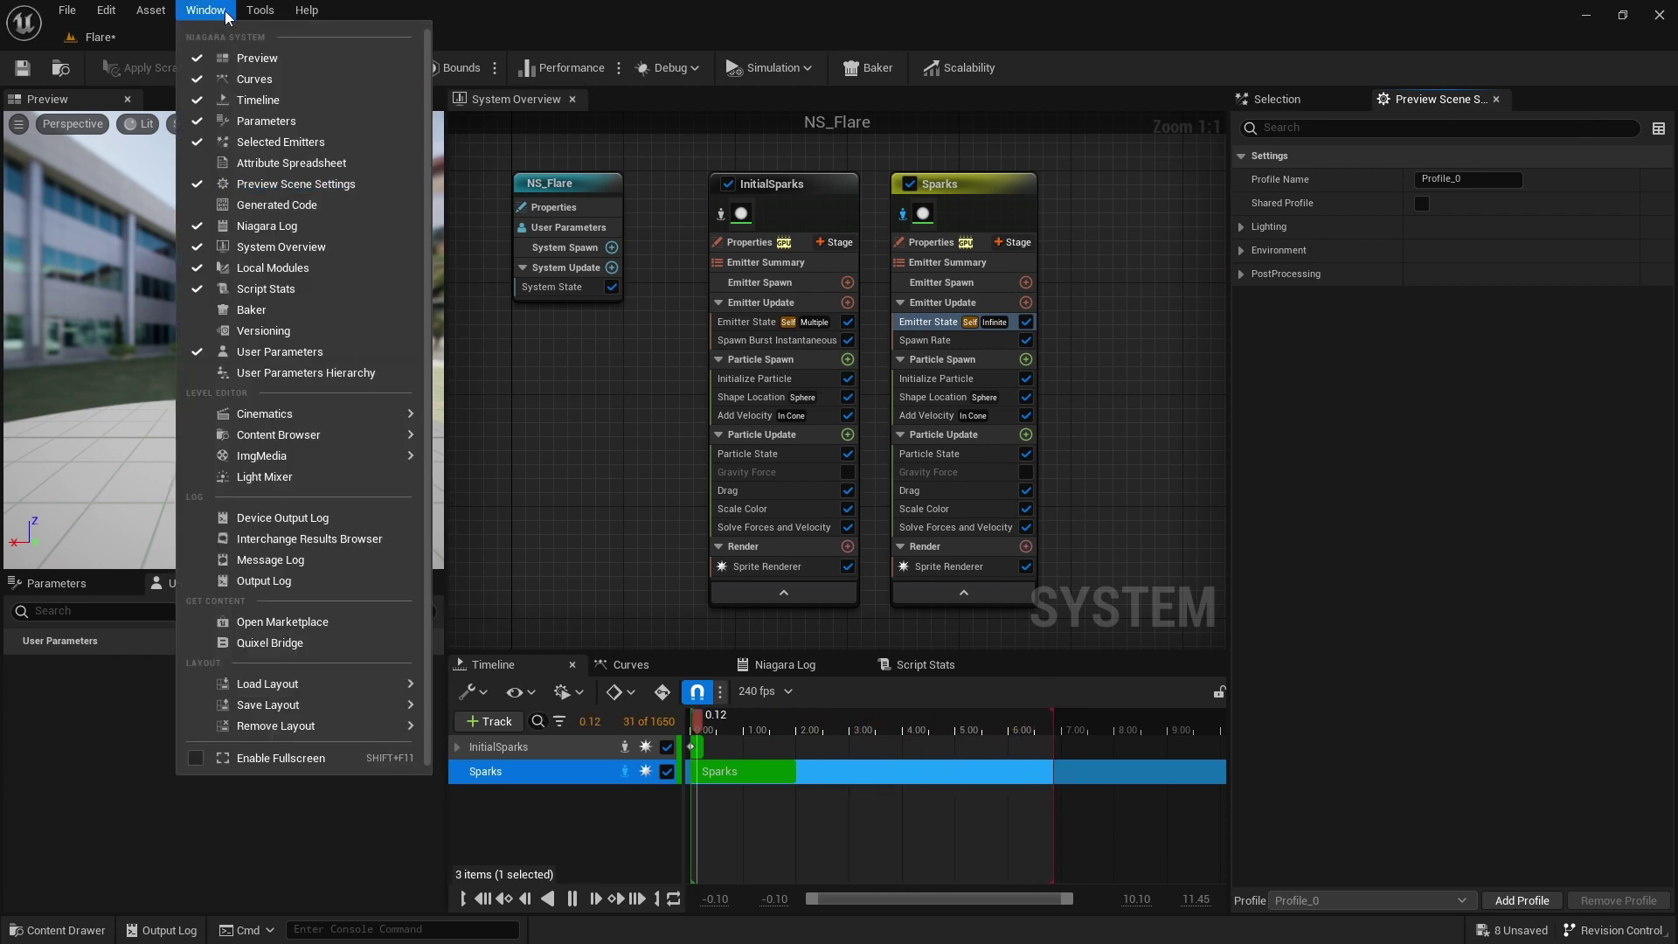
key(Escape)
click(1442, 251)
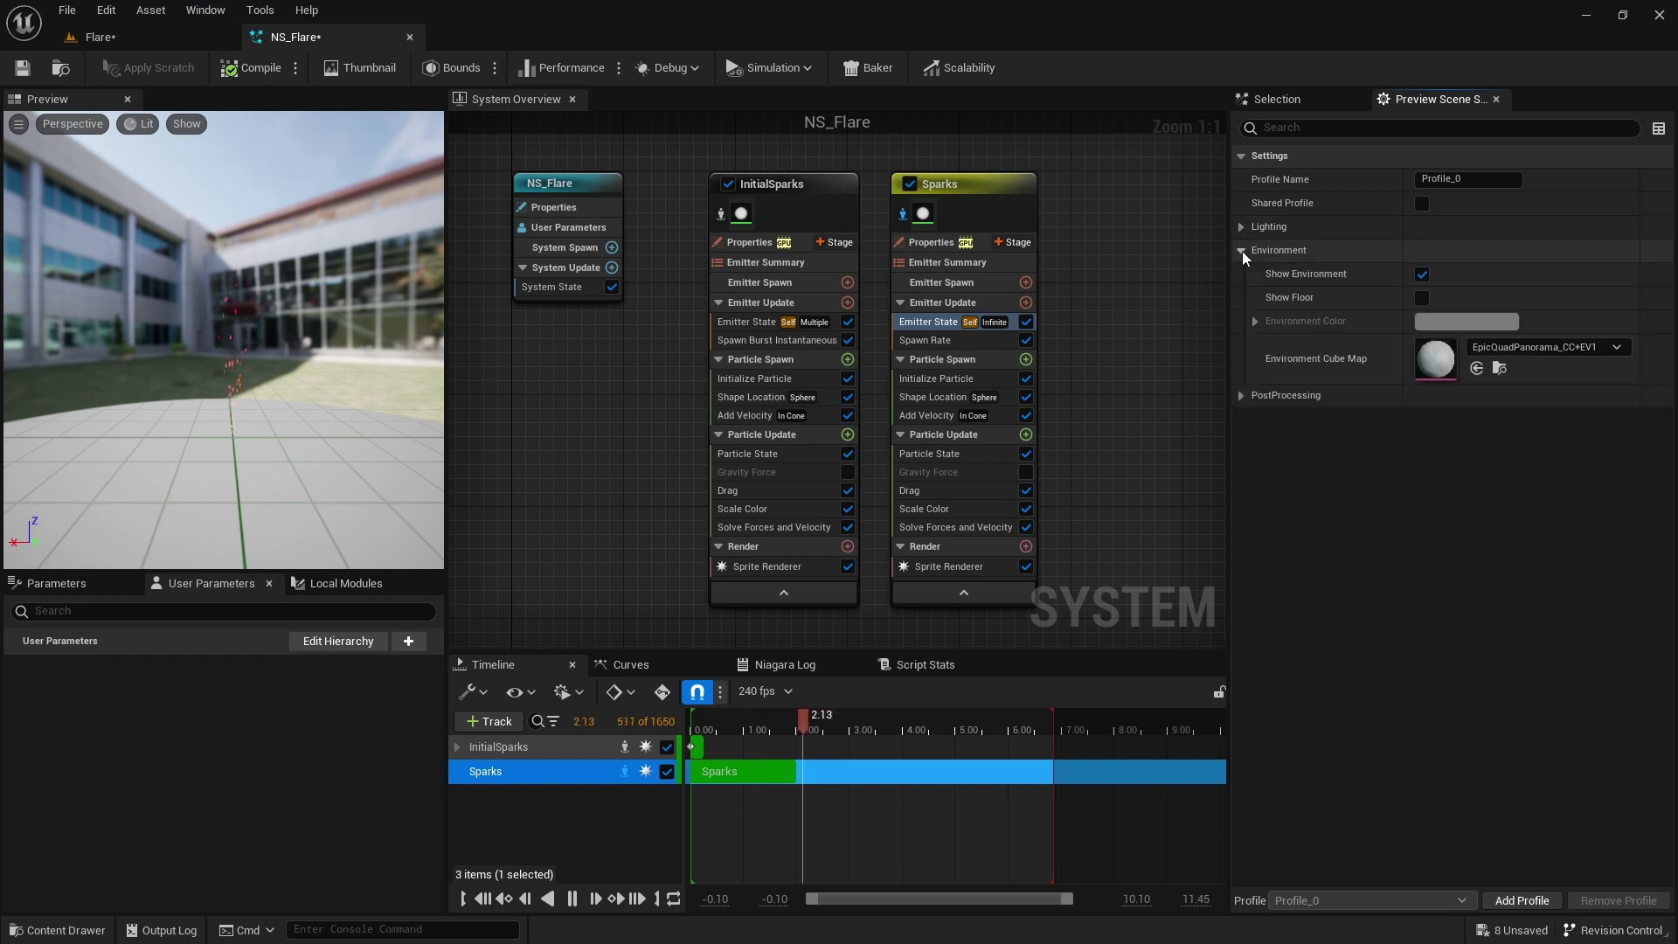
click(1422, 274)
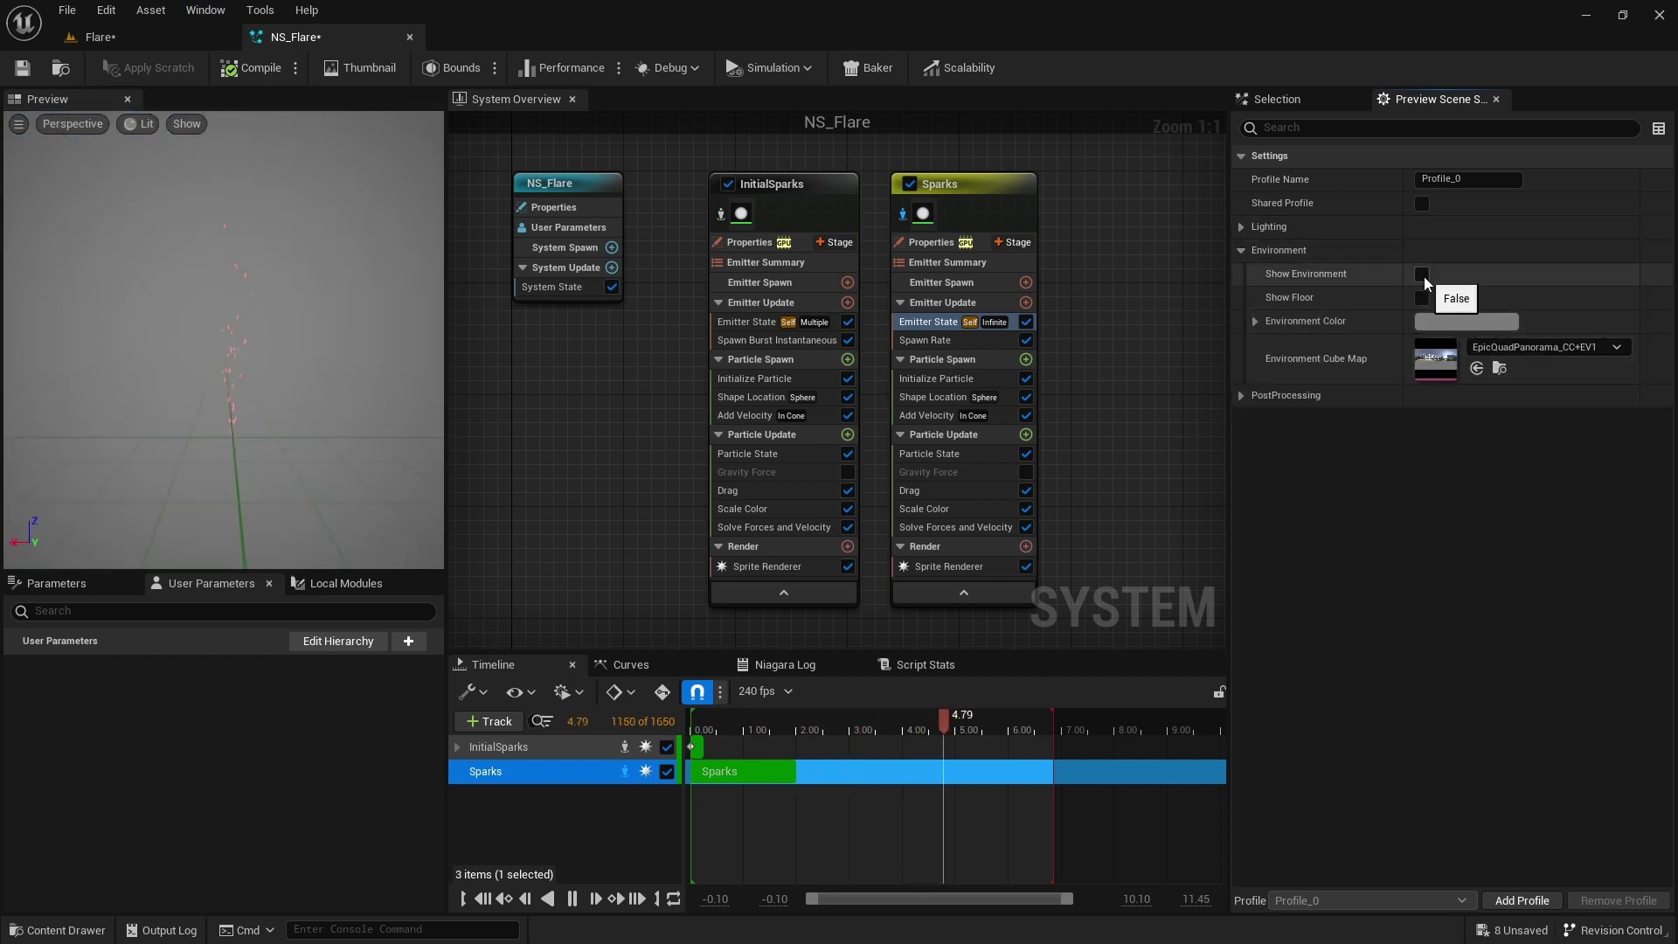
click(1469, 321)
drag(1366, 526, 1360, 542)
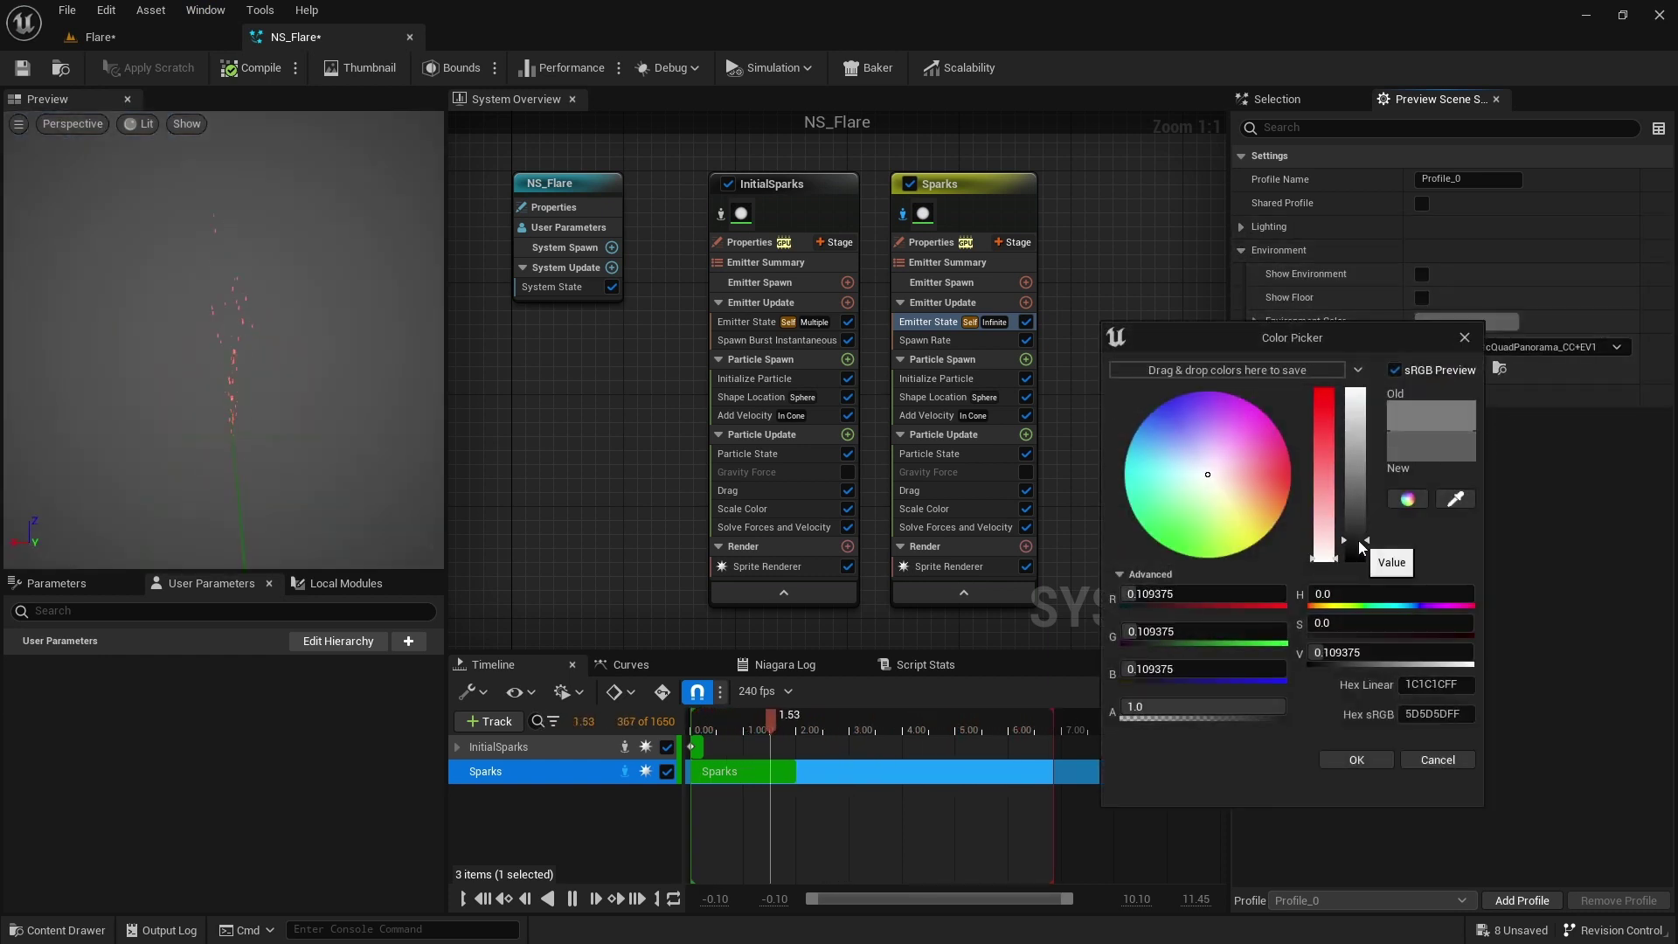
key(Return)
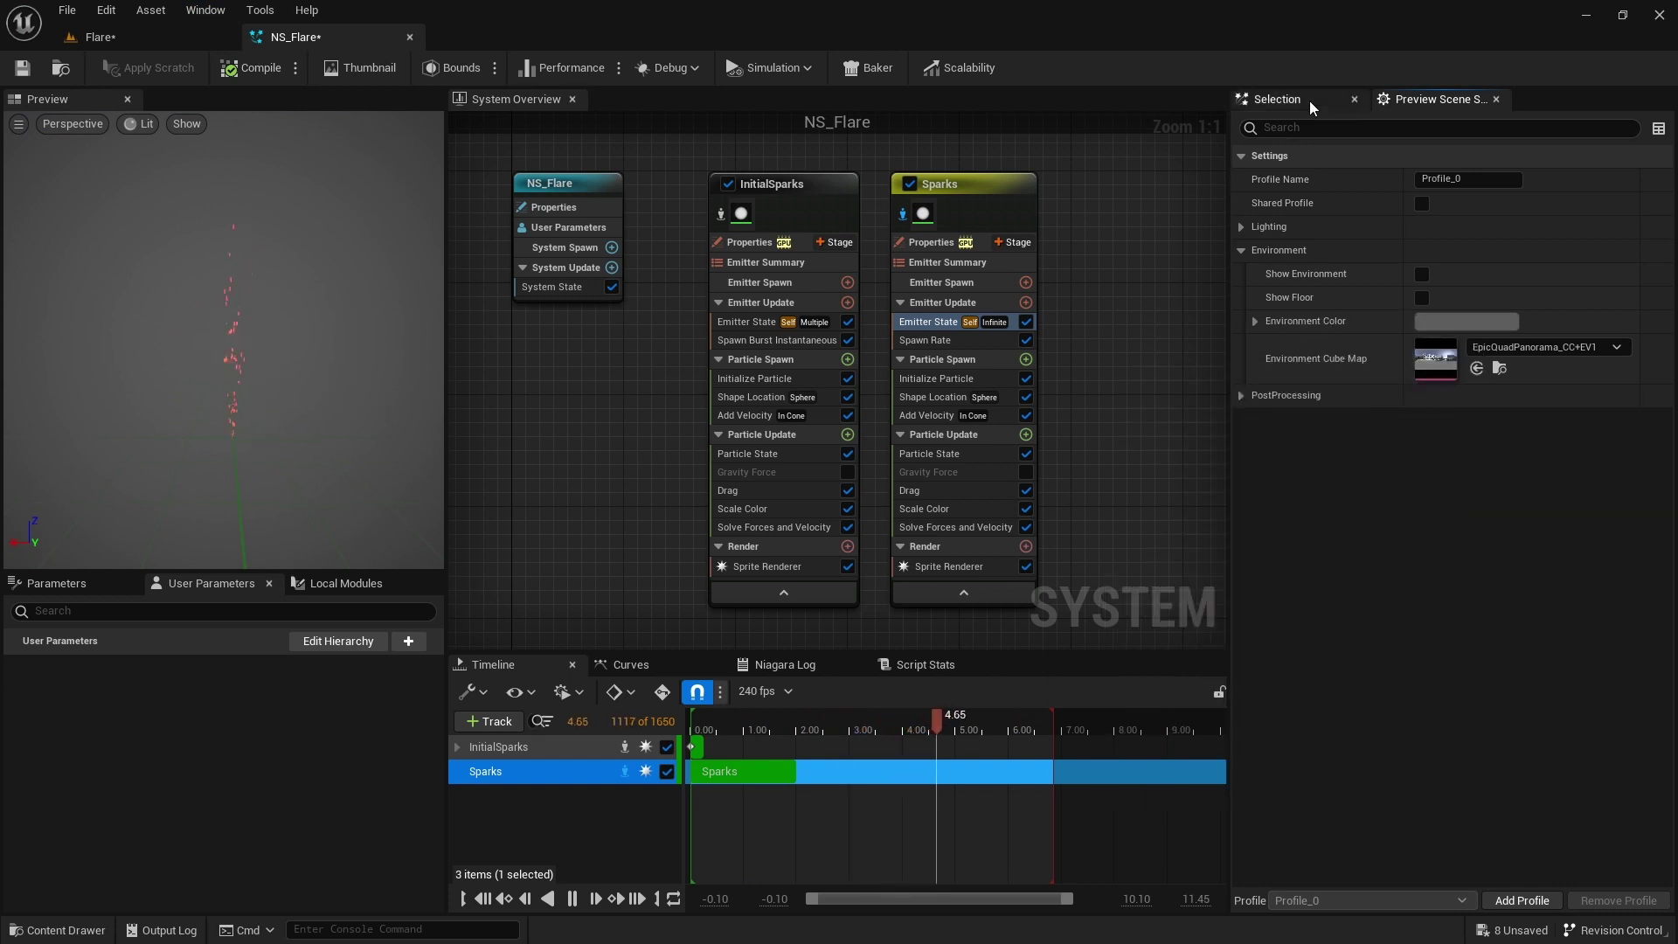
Enable a 0.4 Loop Delay on Sparks with Delay First Loop Only ticked.
click(1293, 100)
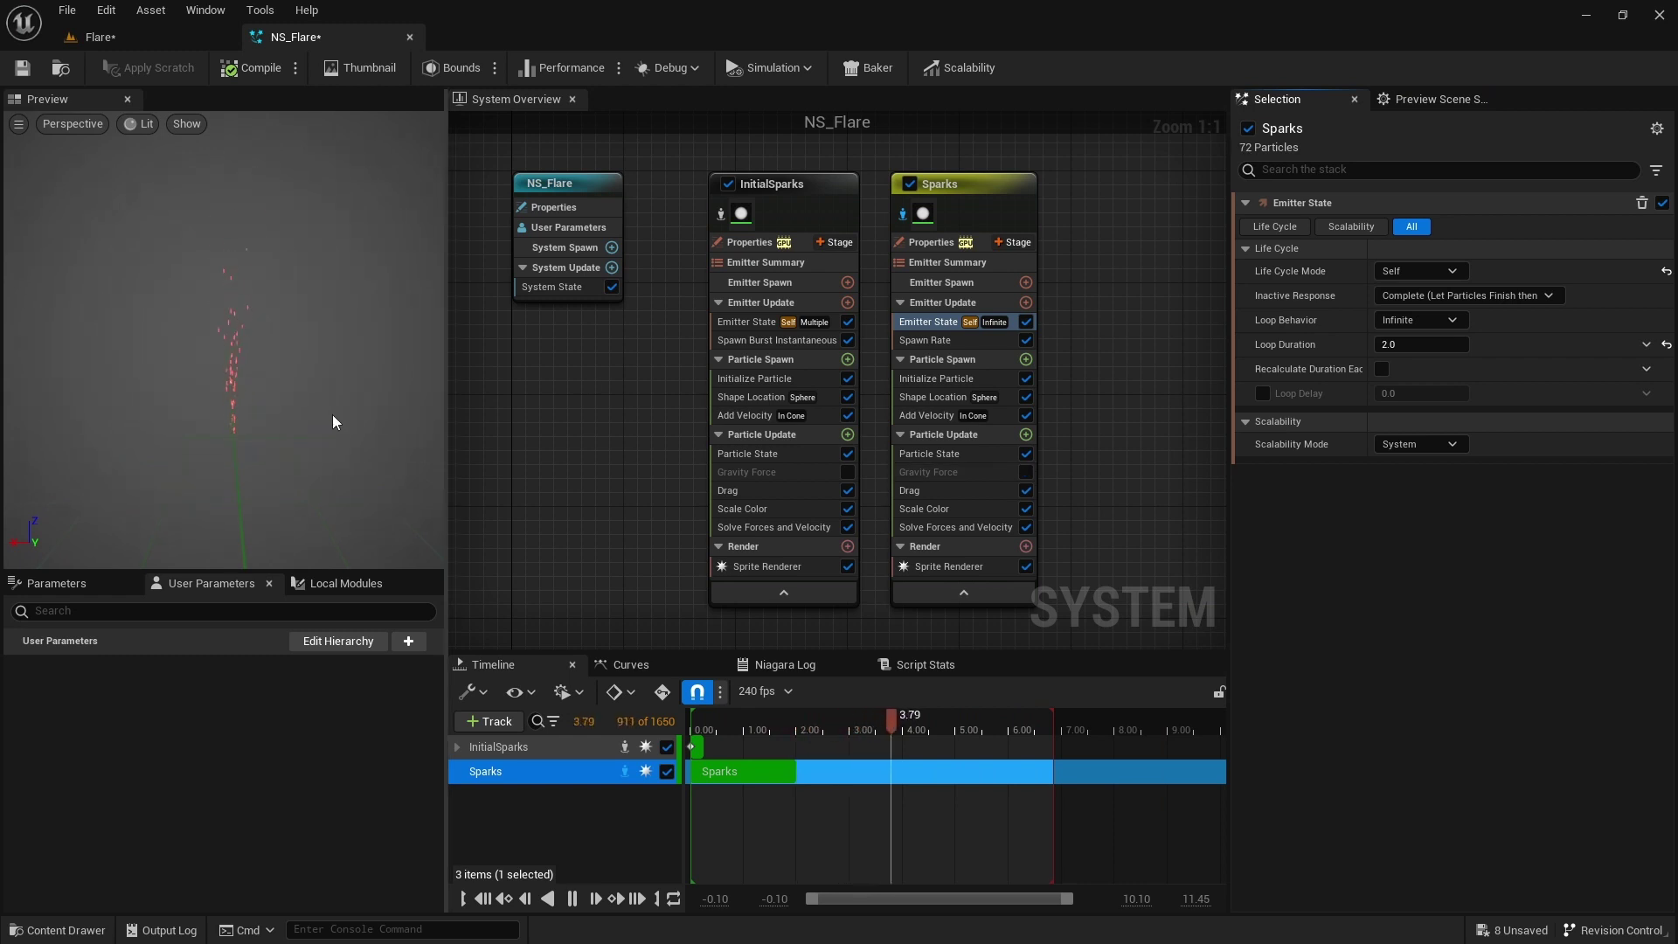
click(1263, 393)
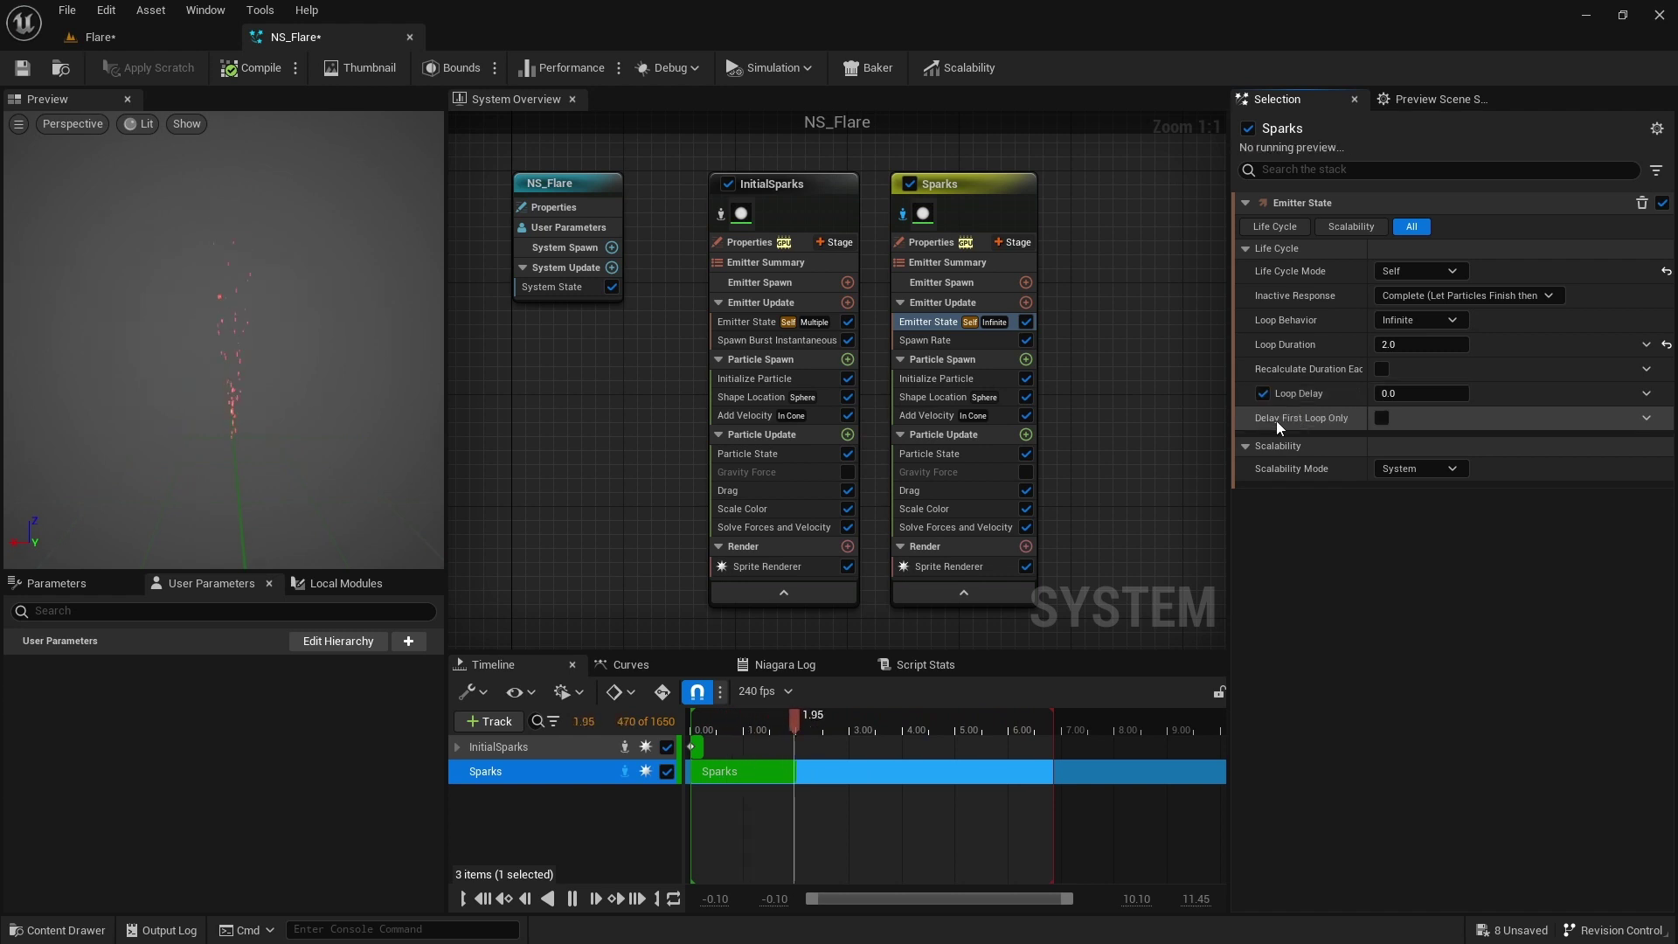
click(1401, 394)
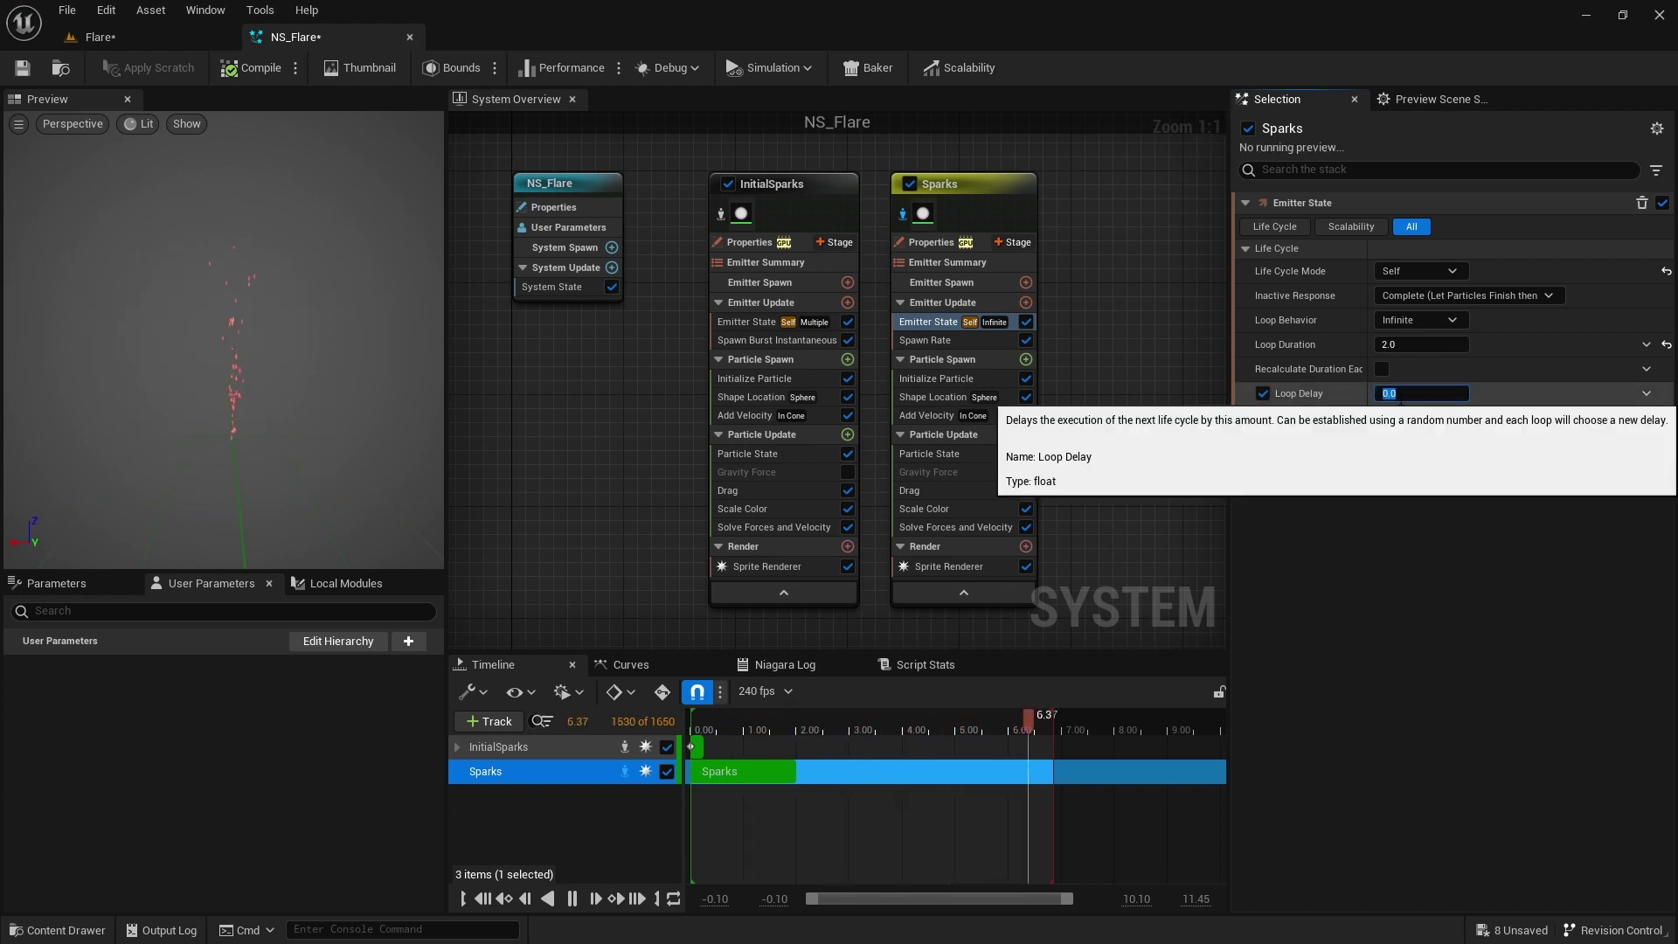
text(.4)
key(Return)
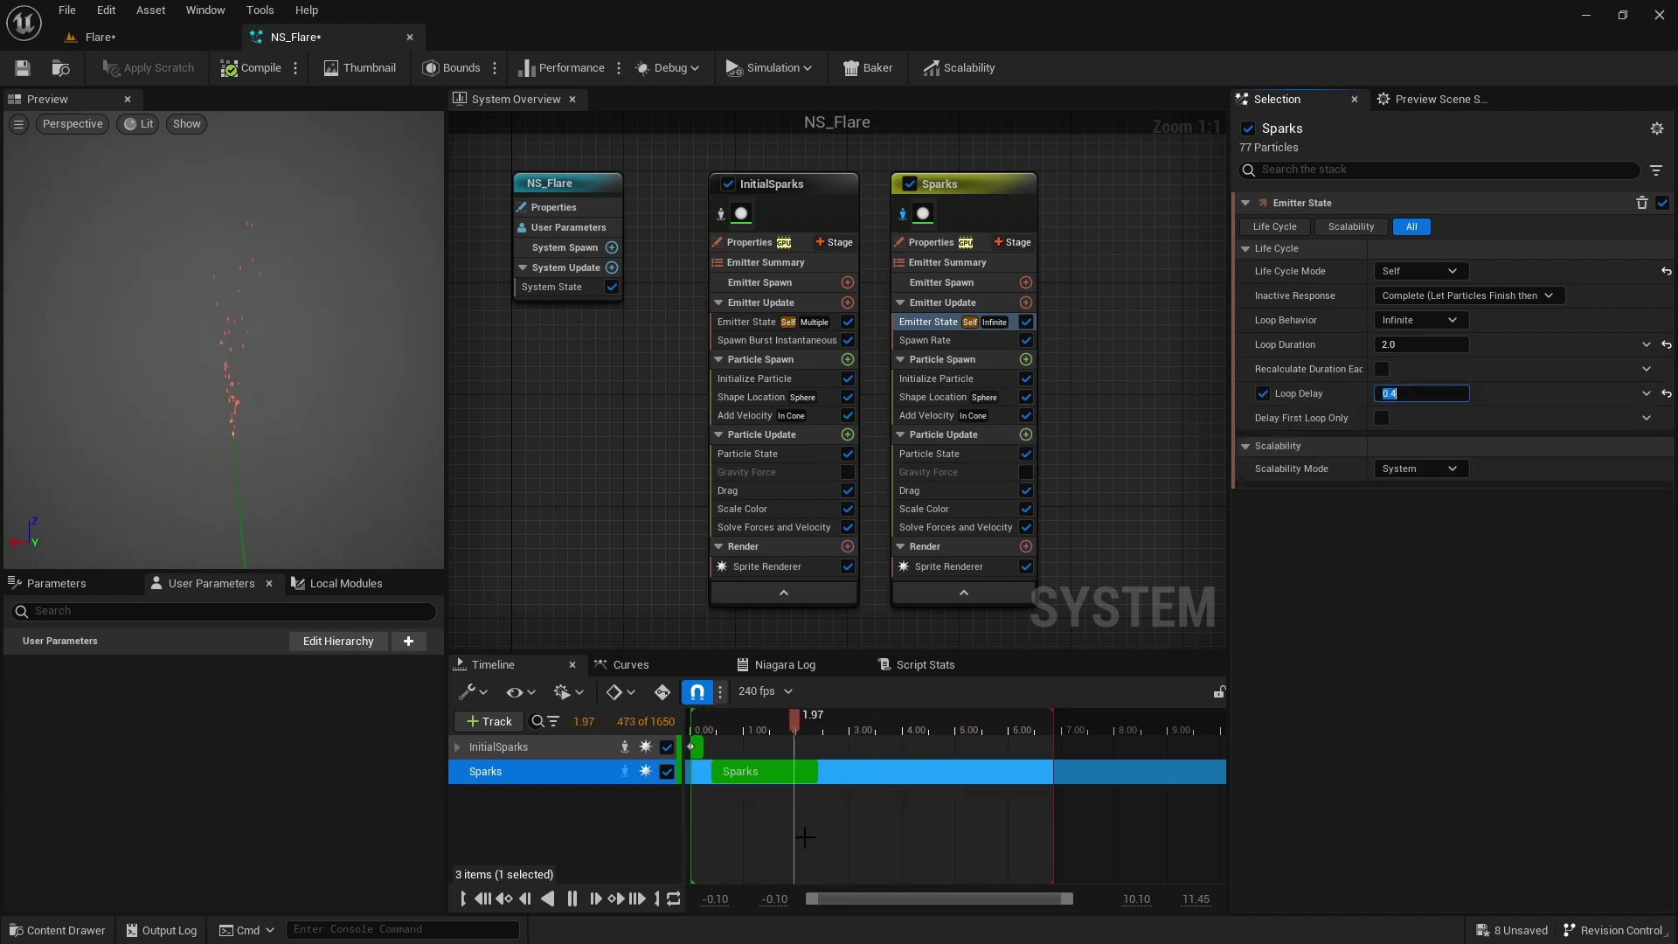
click(1381, 419)
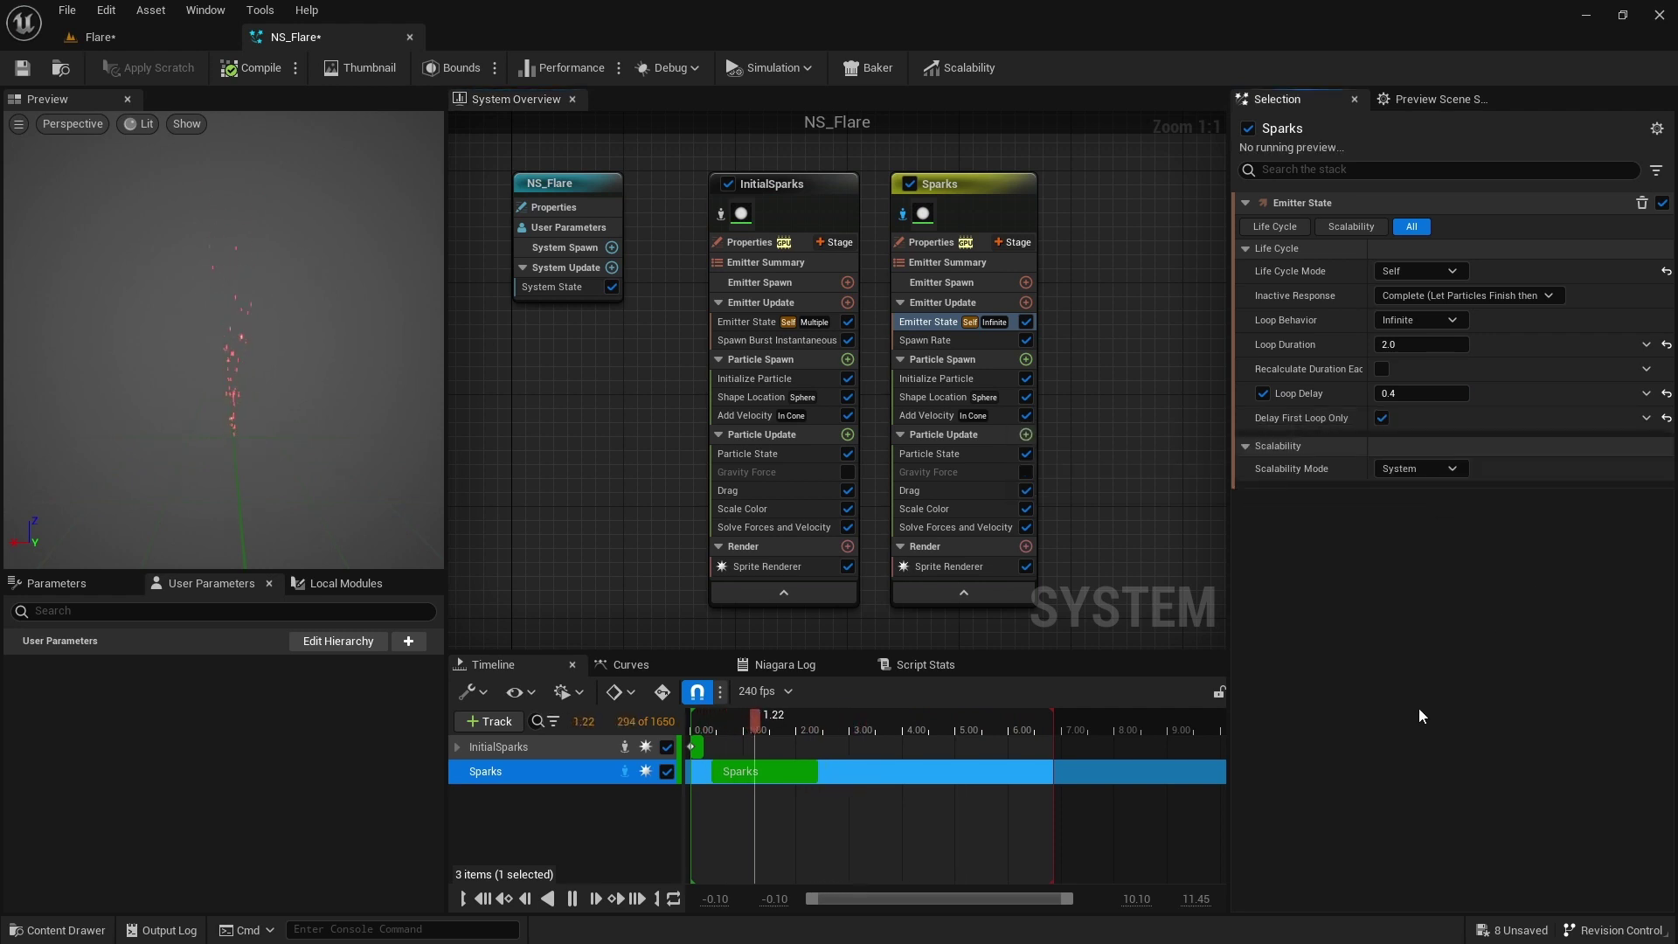
Set the Sparks Shape Location Sphere Radius to 1.
click(935, 379)
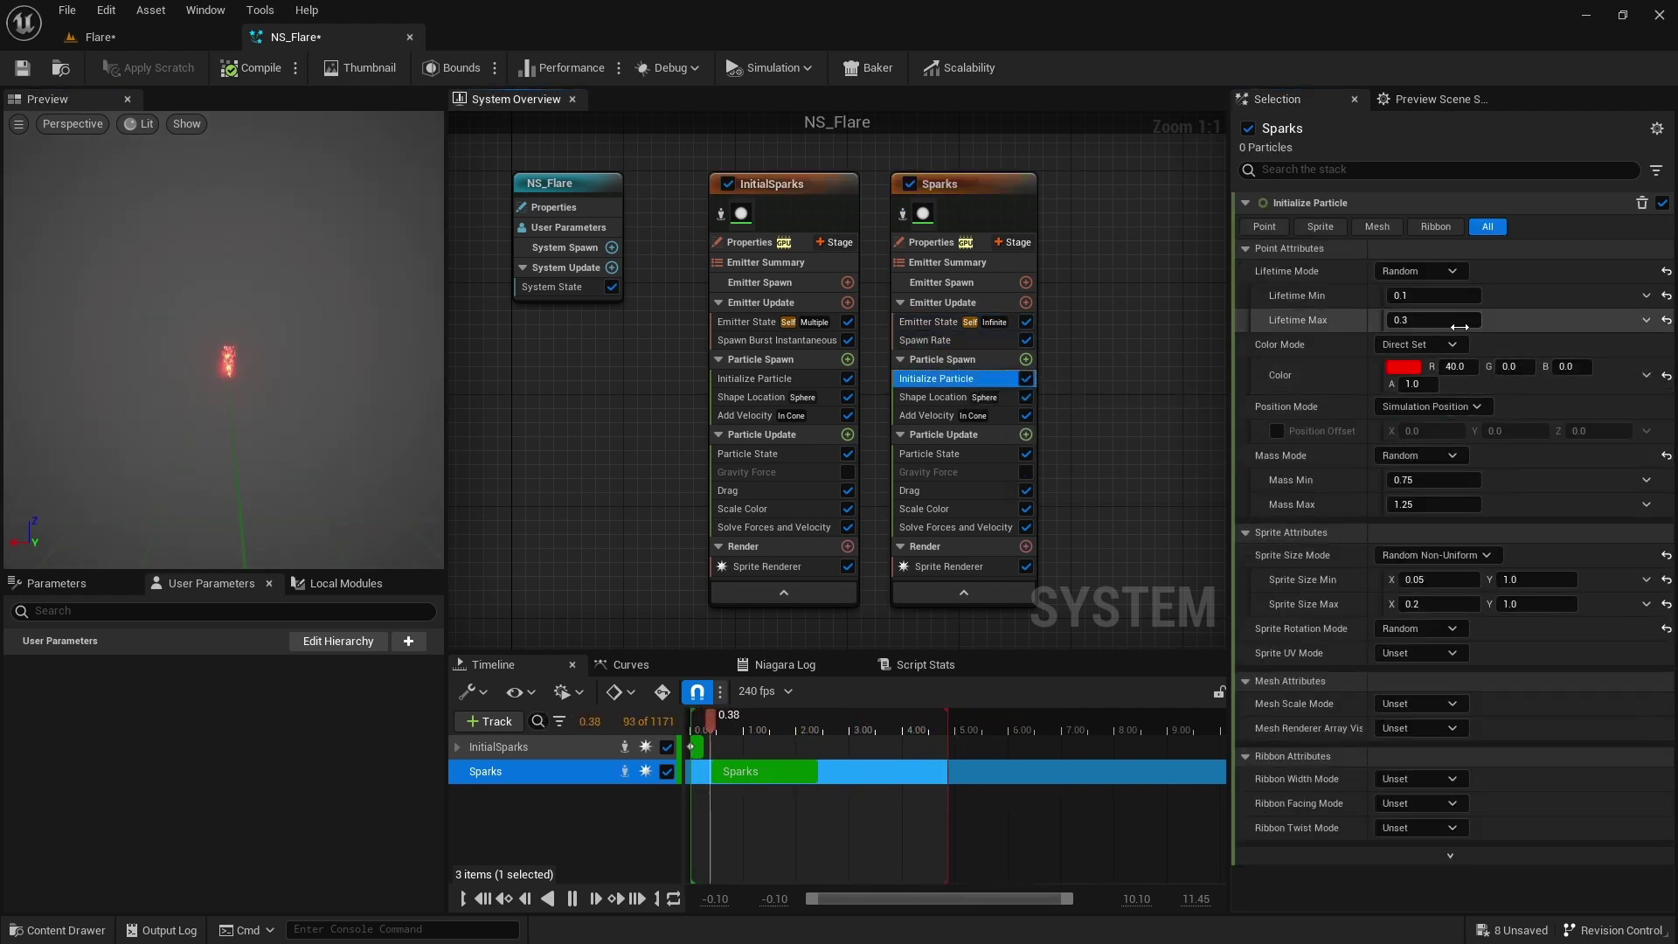
click(1433, 319)
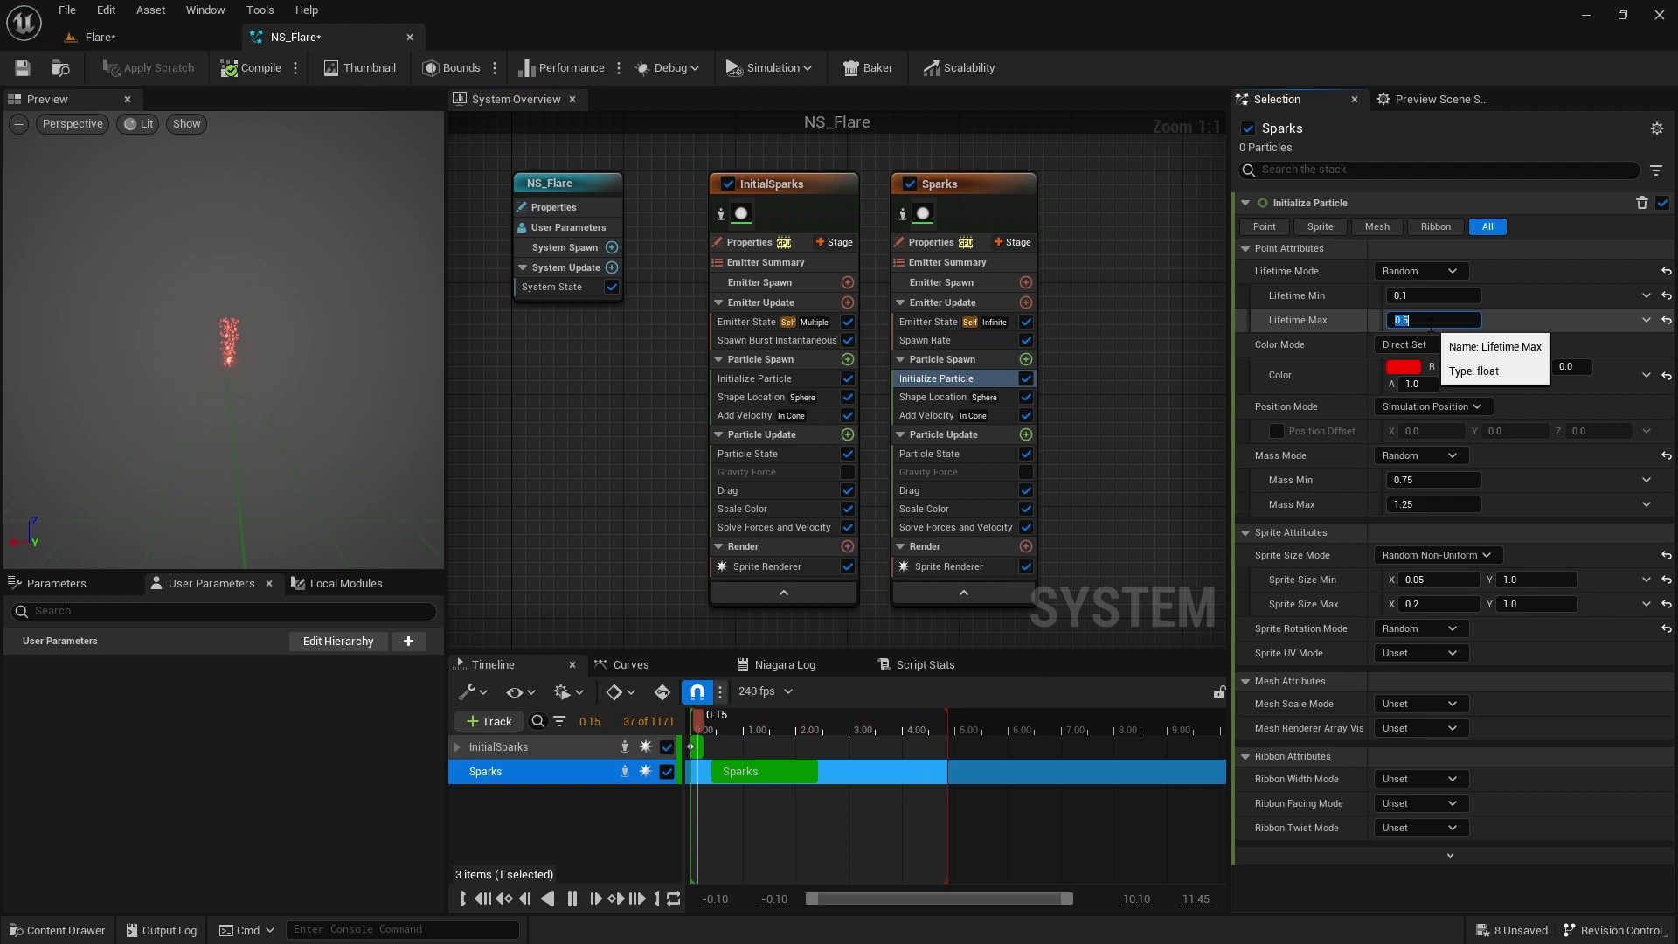
click(935, 398)
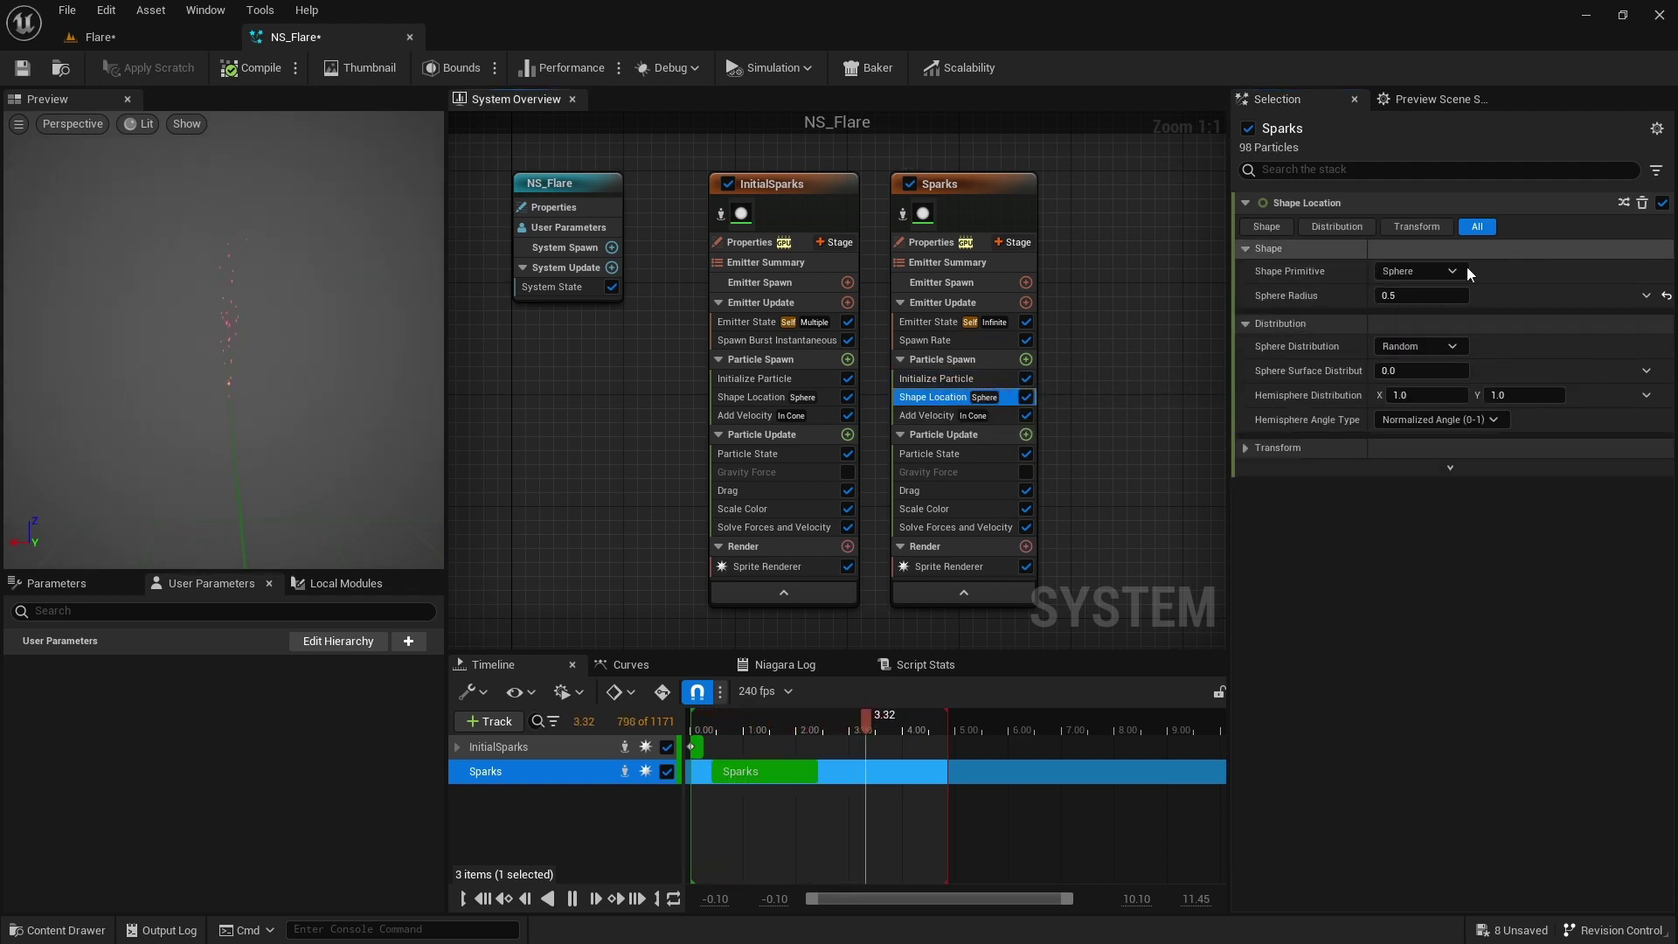
click(1407, 296)
text(1)
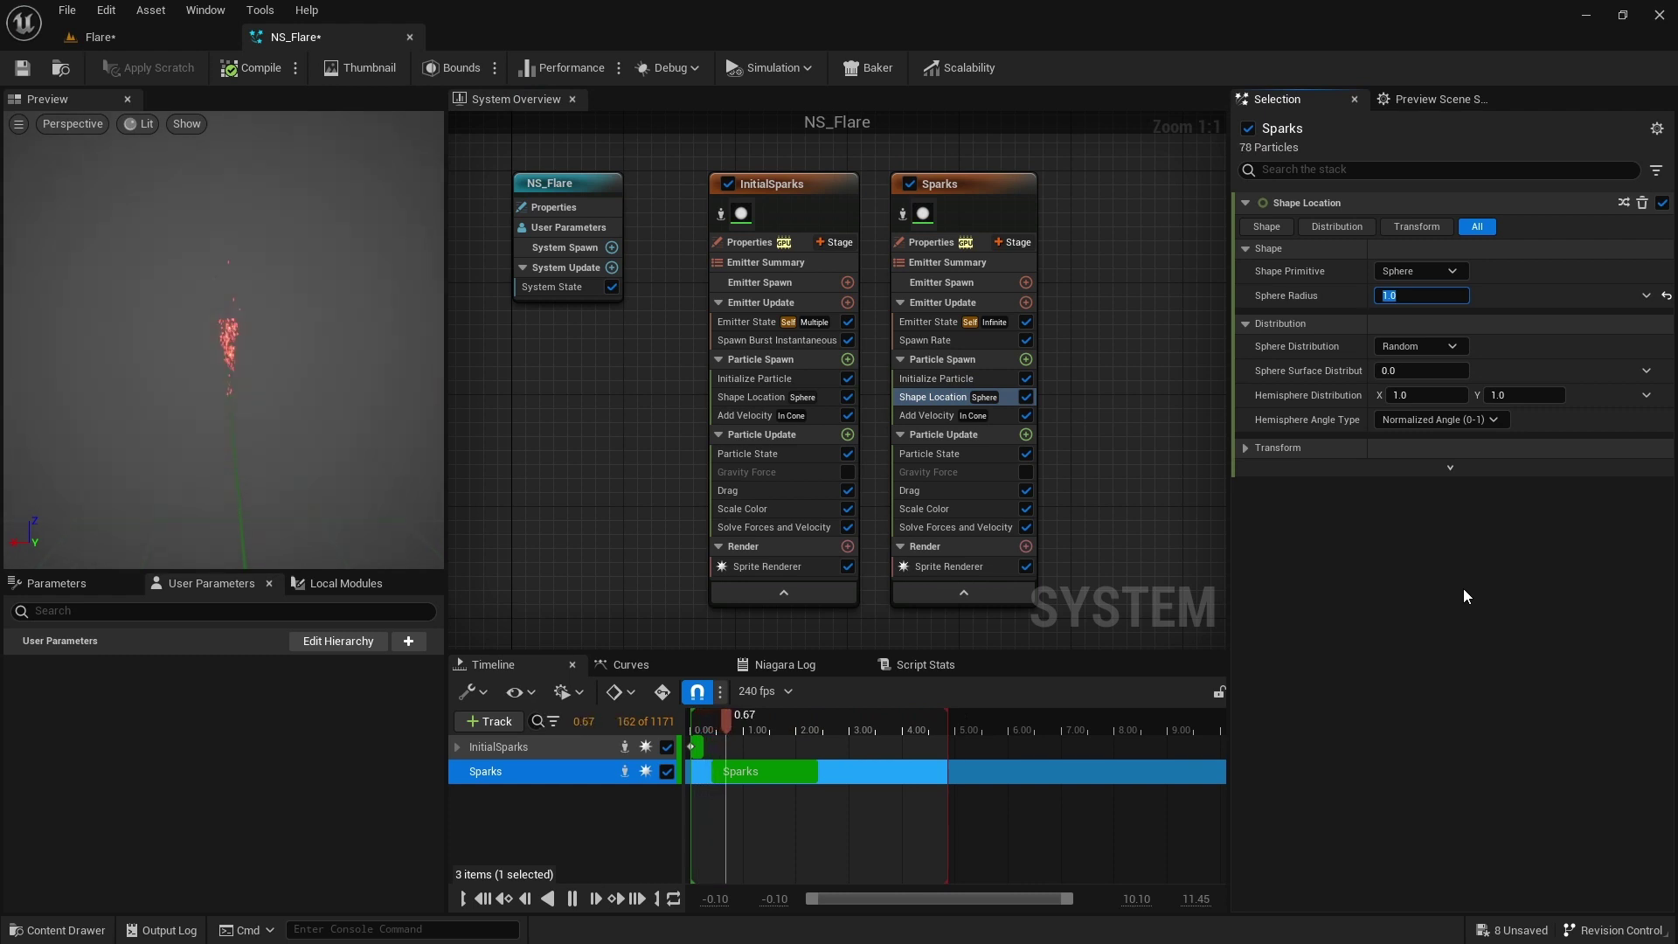
Give Sparks Add Velocity a speed range of 50–100 and a 120-degree Cone Angle.
click(931, 415)
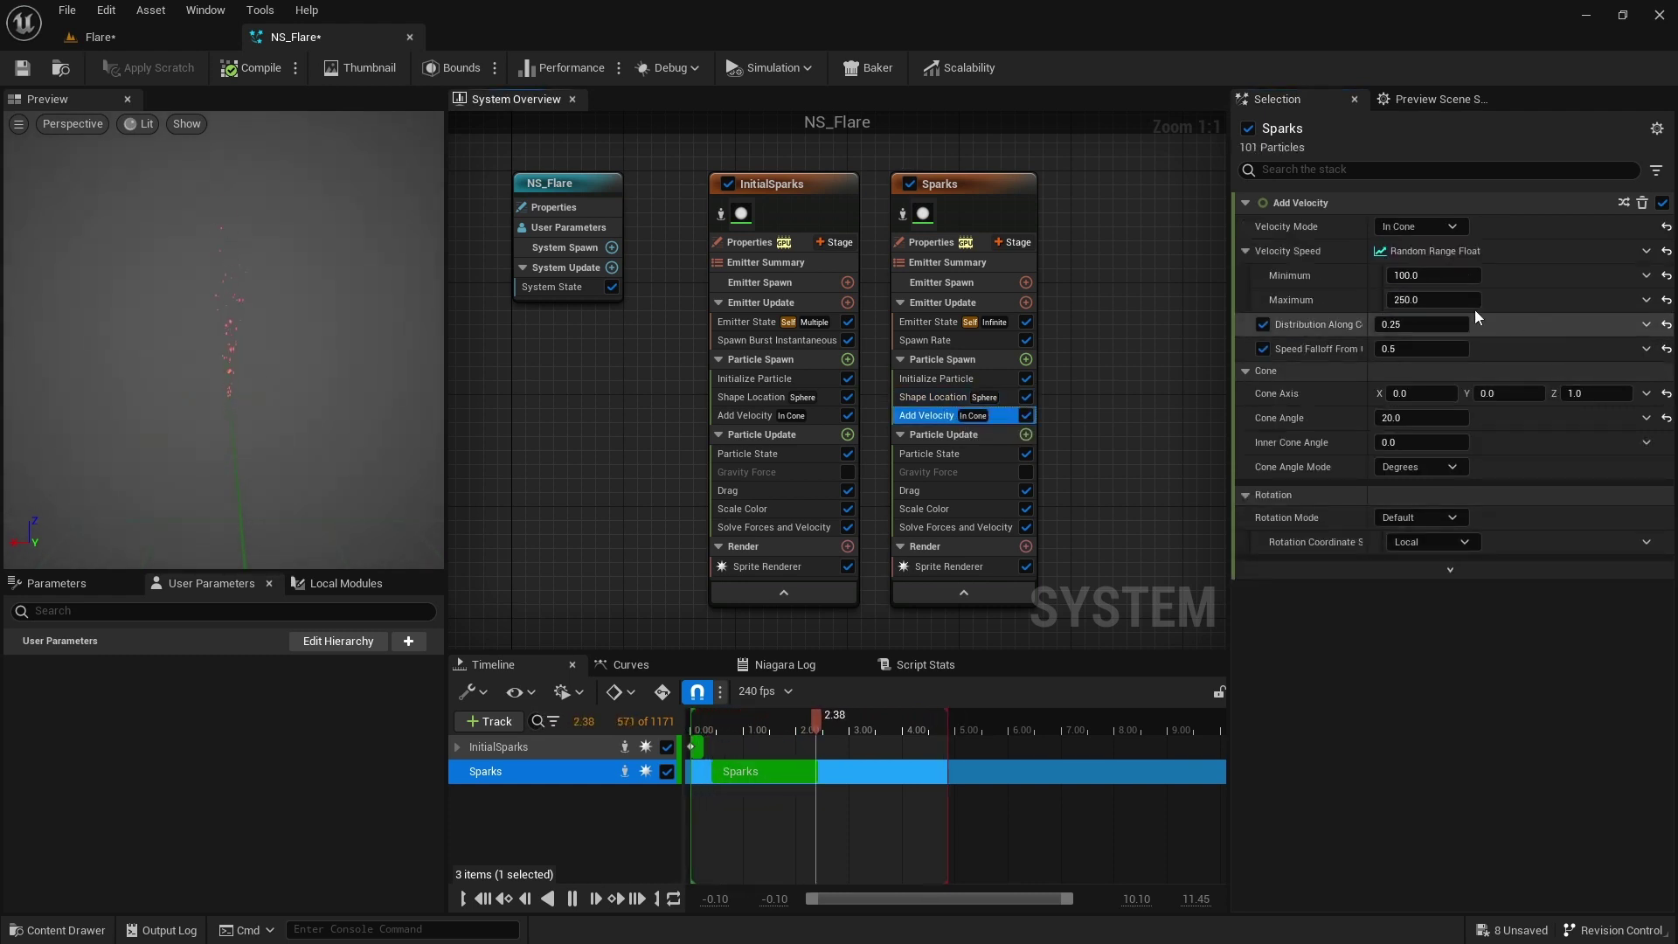
click(1429, 275)
text(50)
drag(1405, 300, 1467, 667)
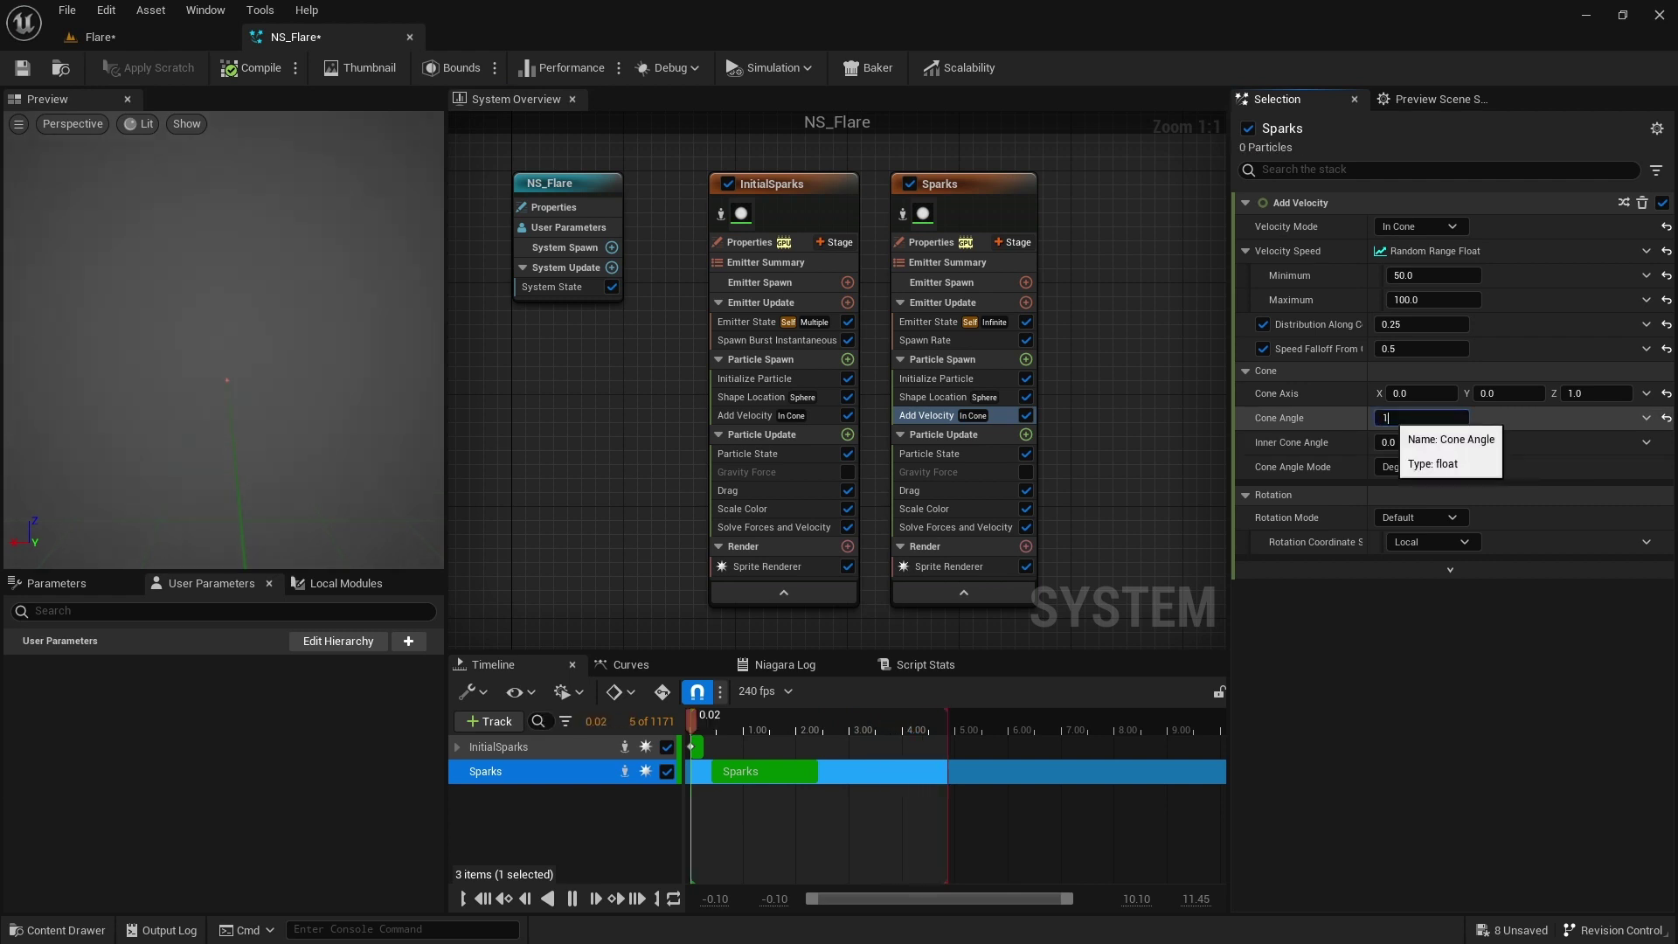
click(1390, 417)
text(120)
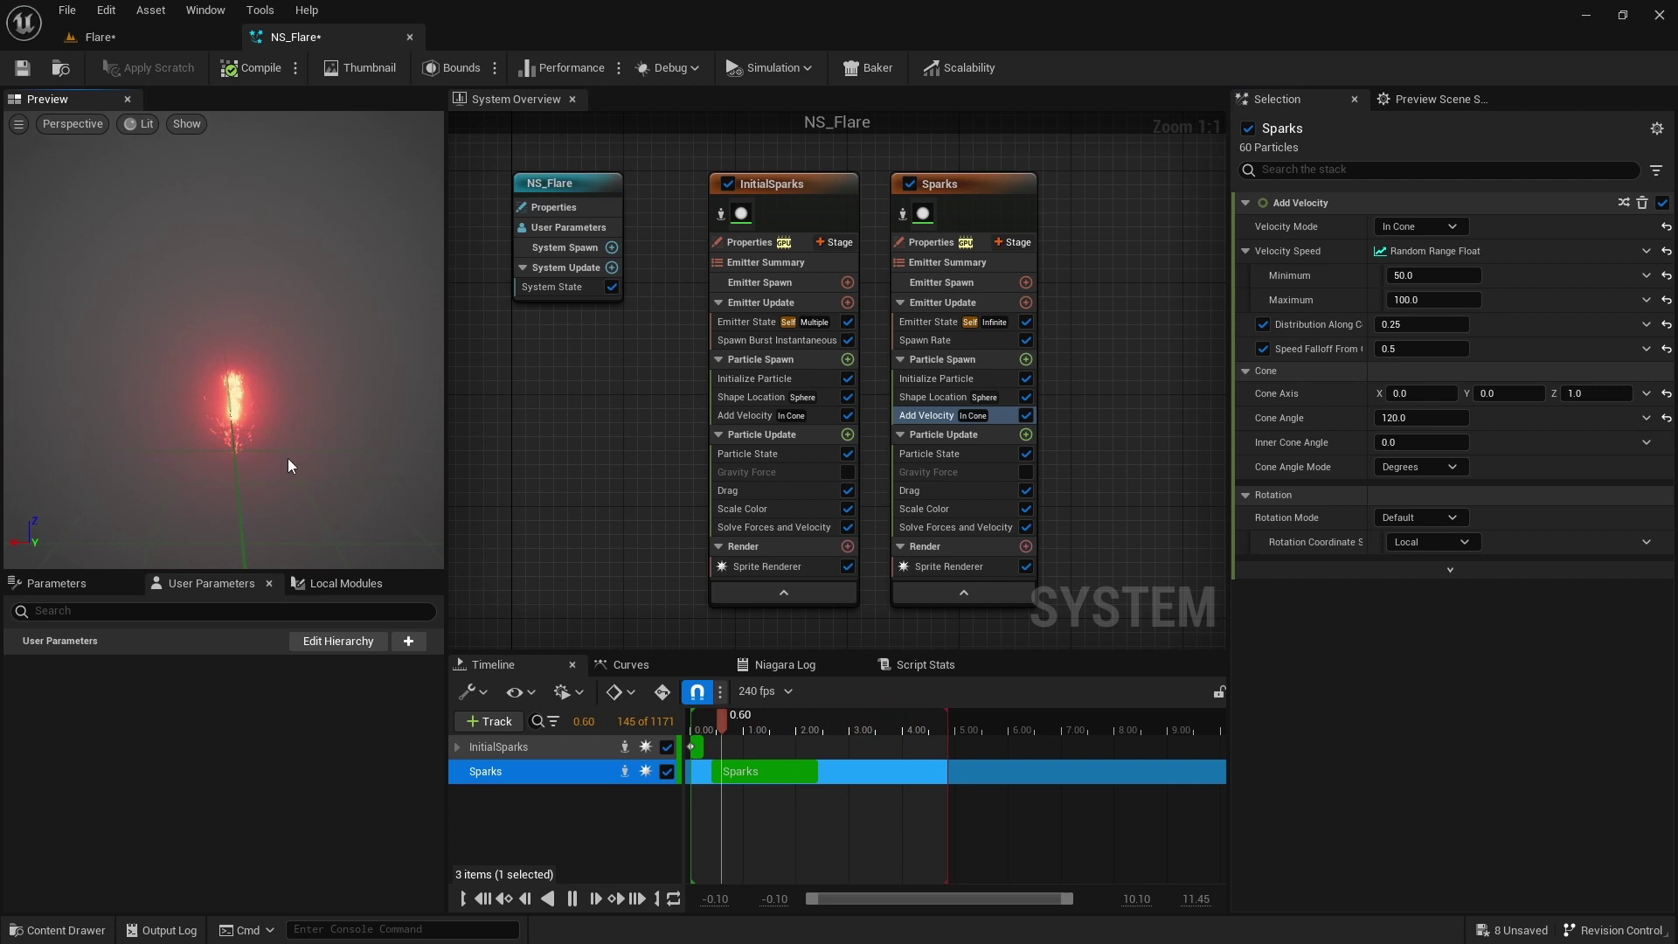
Weaken the Sparks Gravity Force to -50 on Z.
click(972, 472)
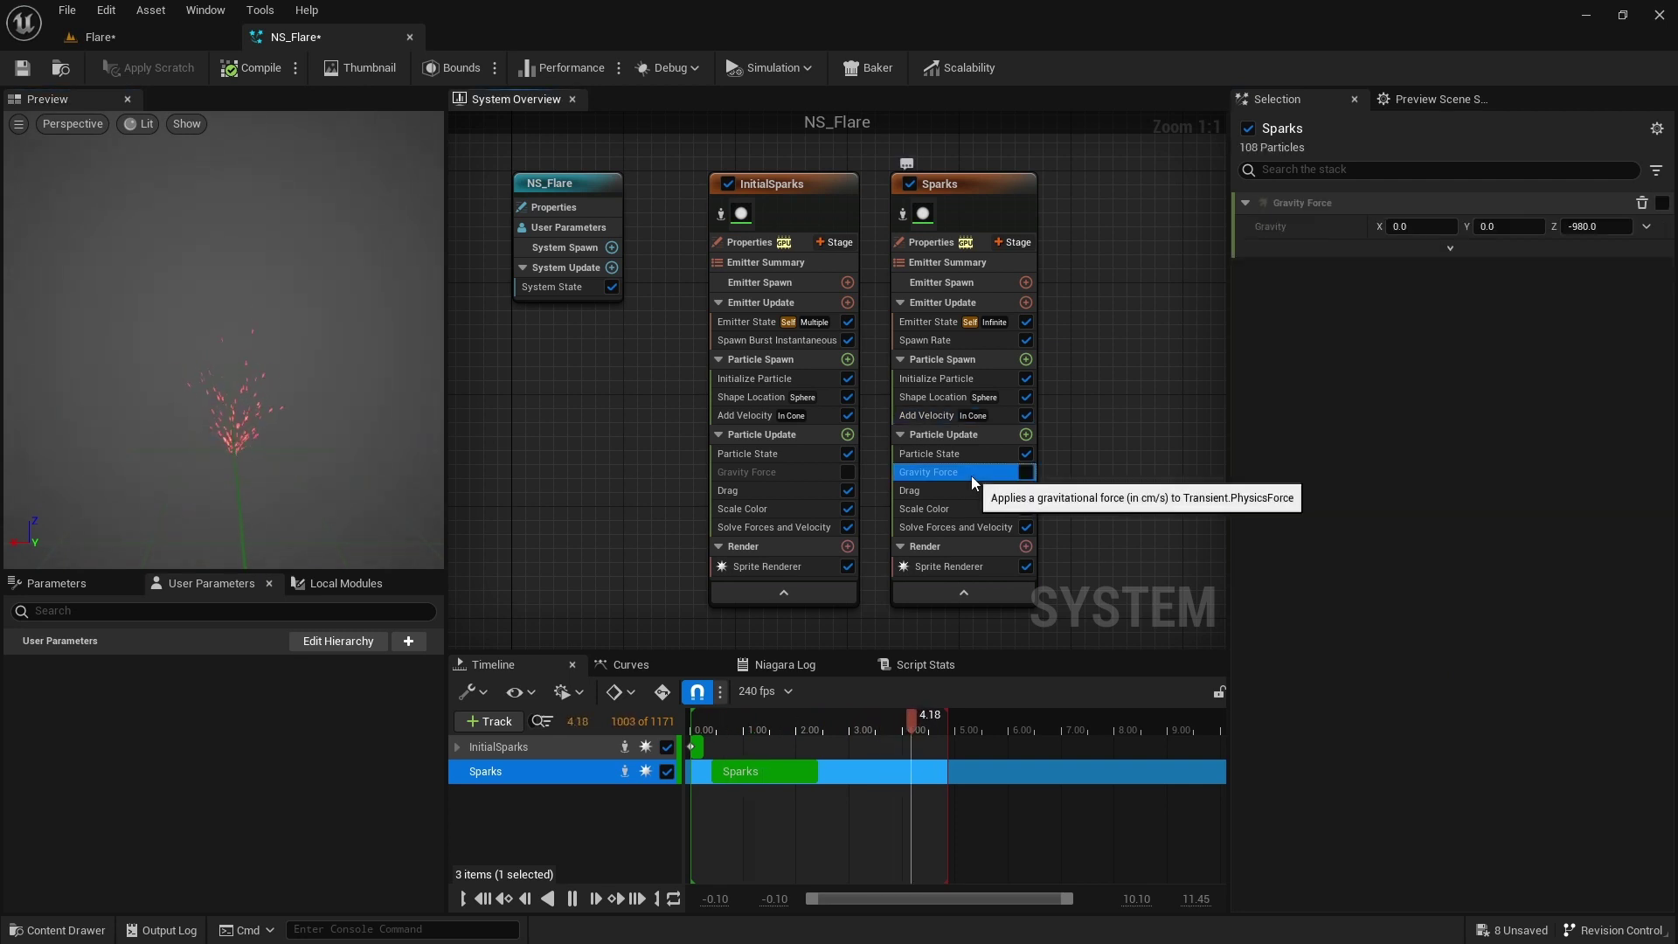
click(1026, 472)
click(1583, 227)
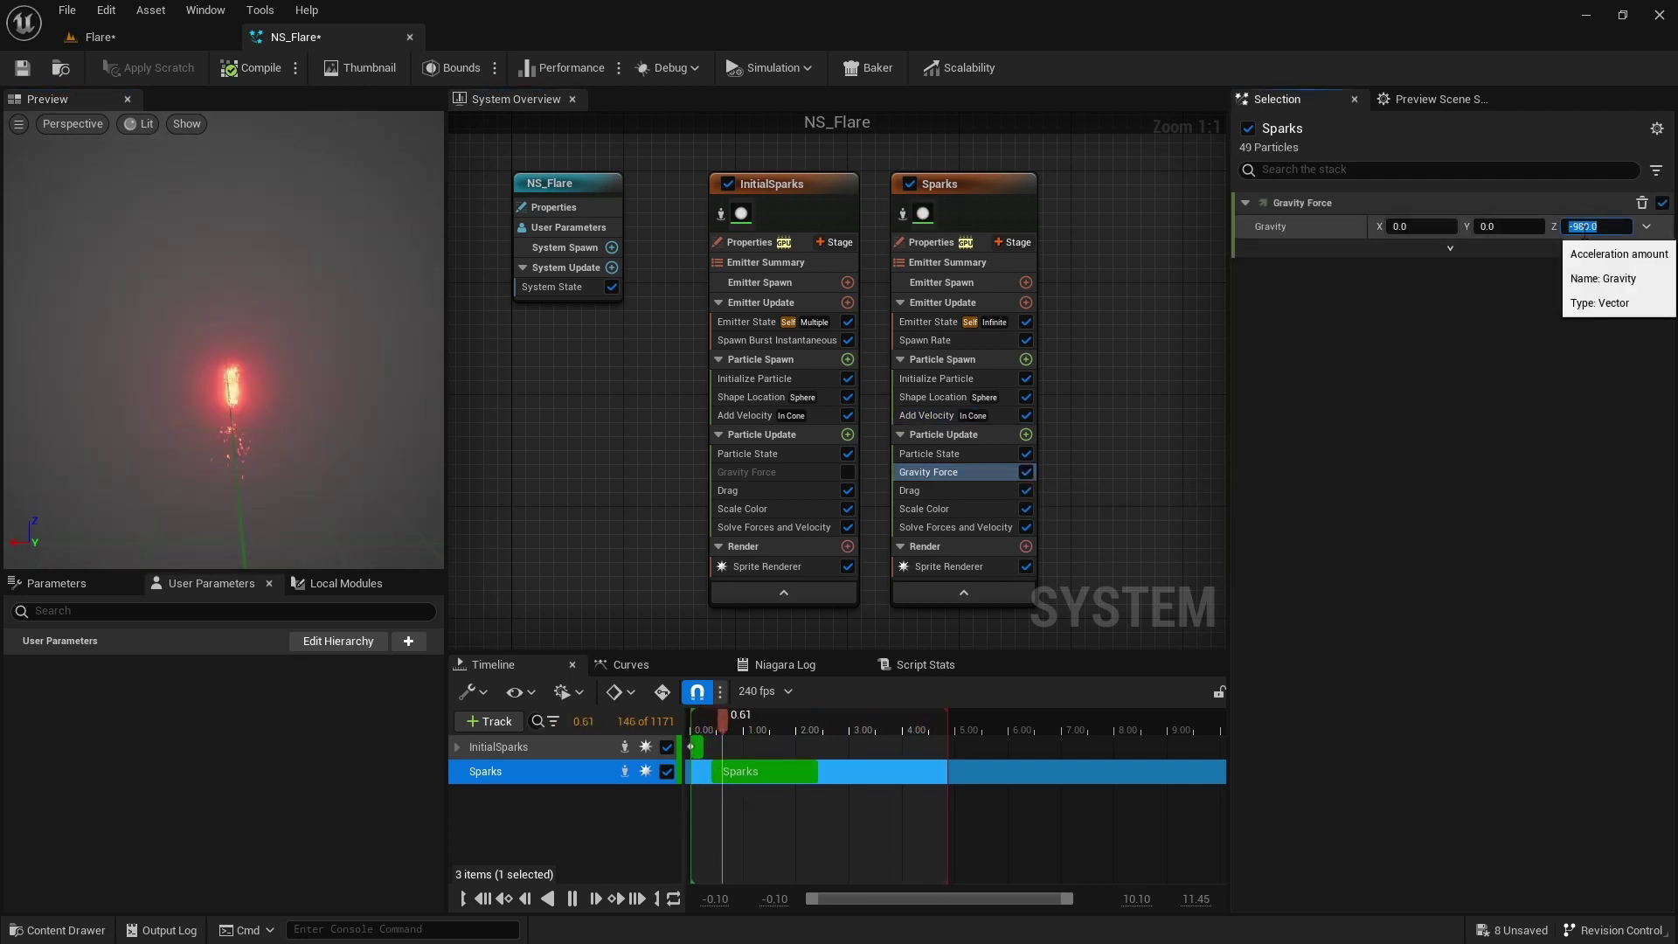
text(-50)
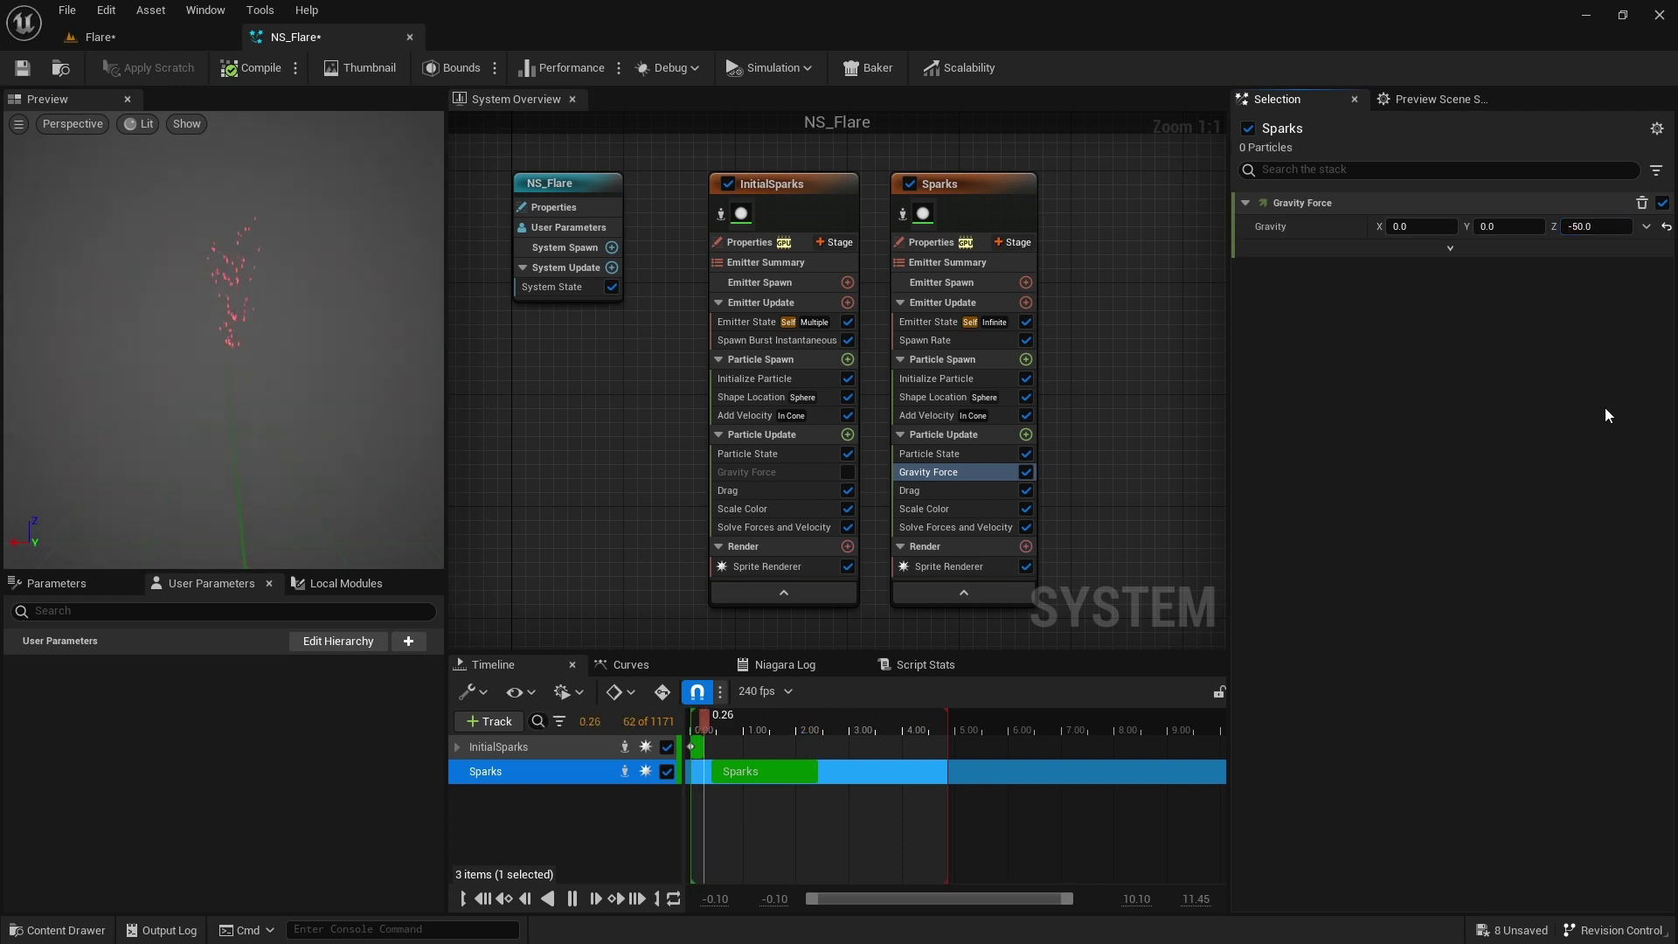
Add Curl Noise Force to Sparks with Noise Strength 100 and Noise Frequency 10.
click(1026, 436)
text(curl)
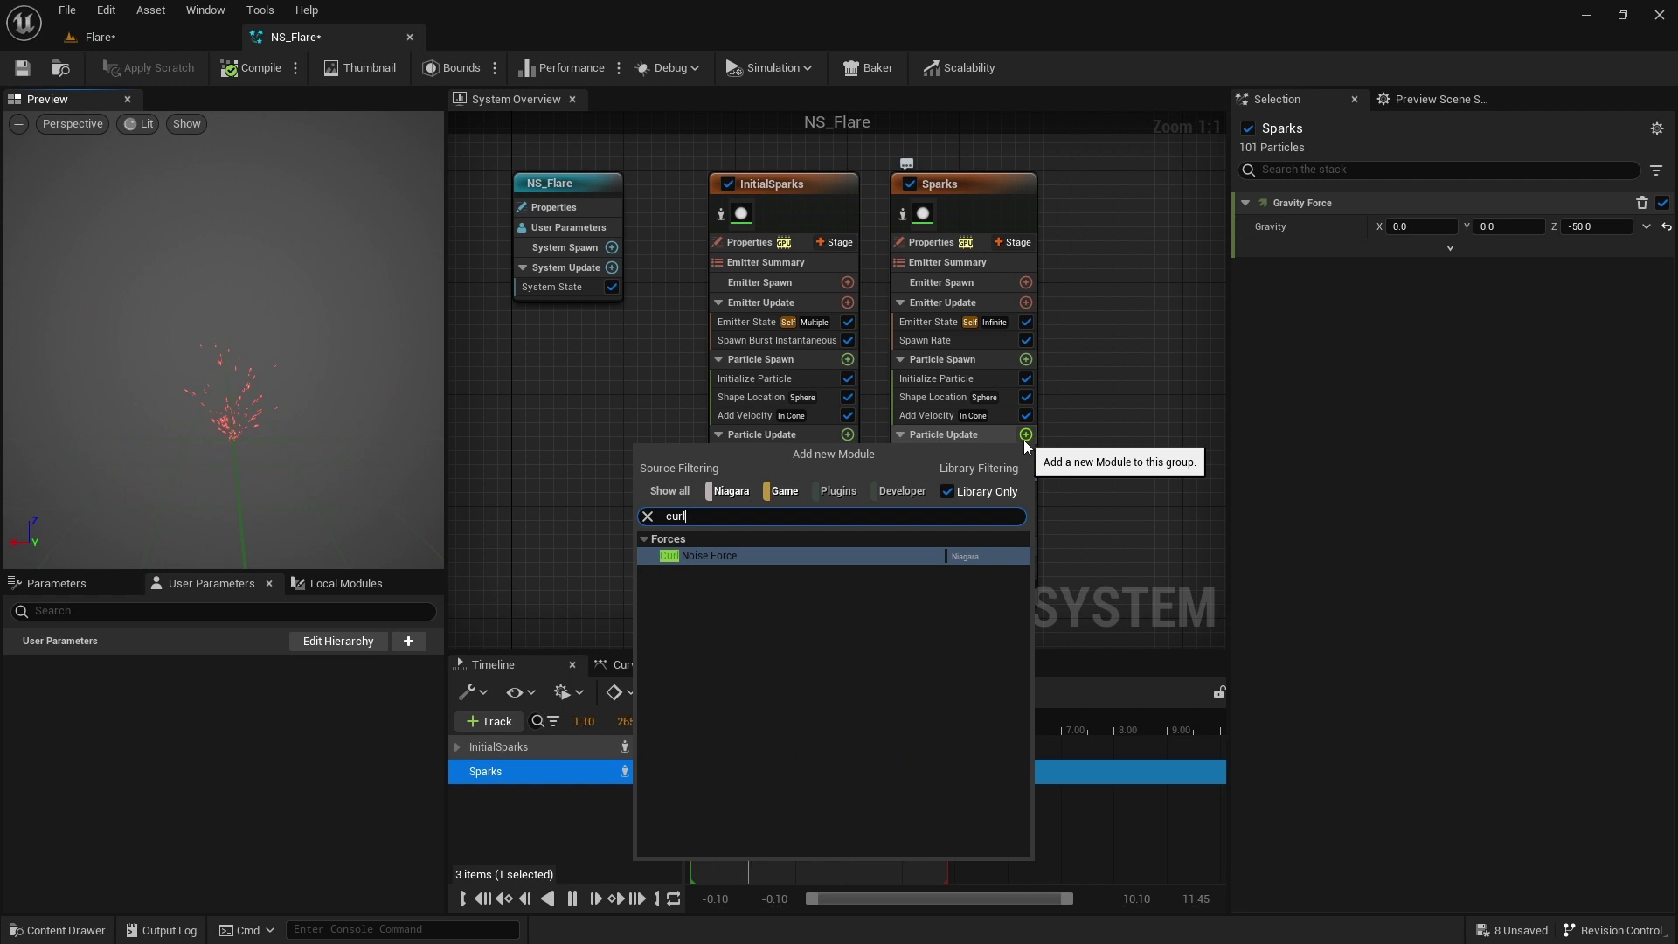
click(758, 554)
click(1414, 227)
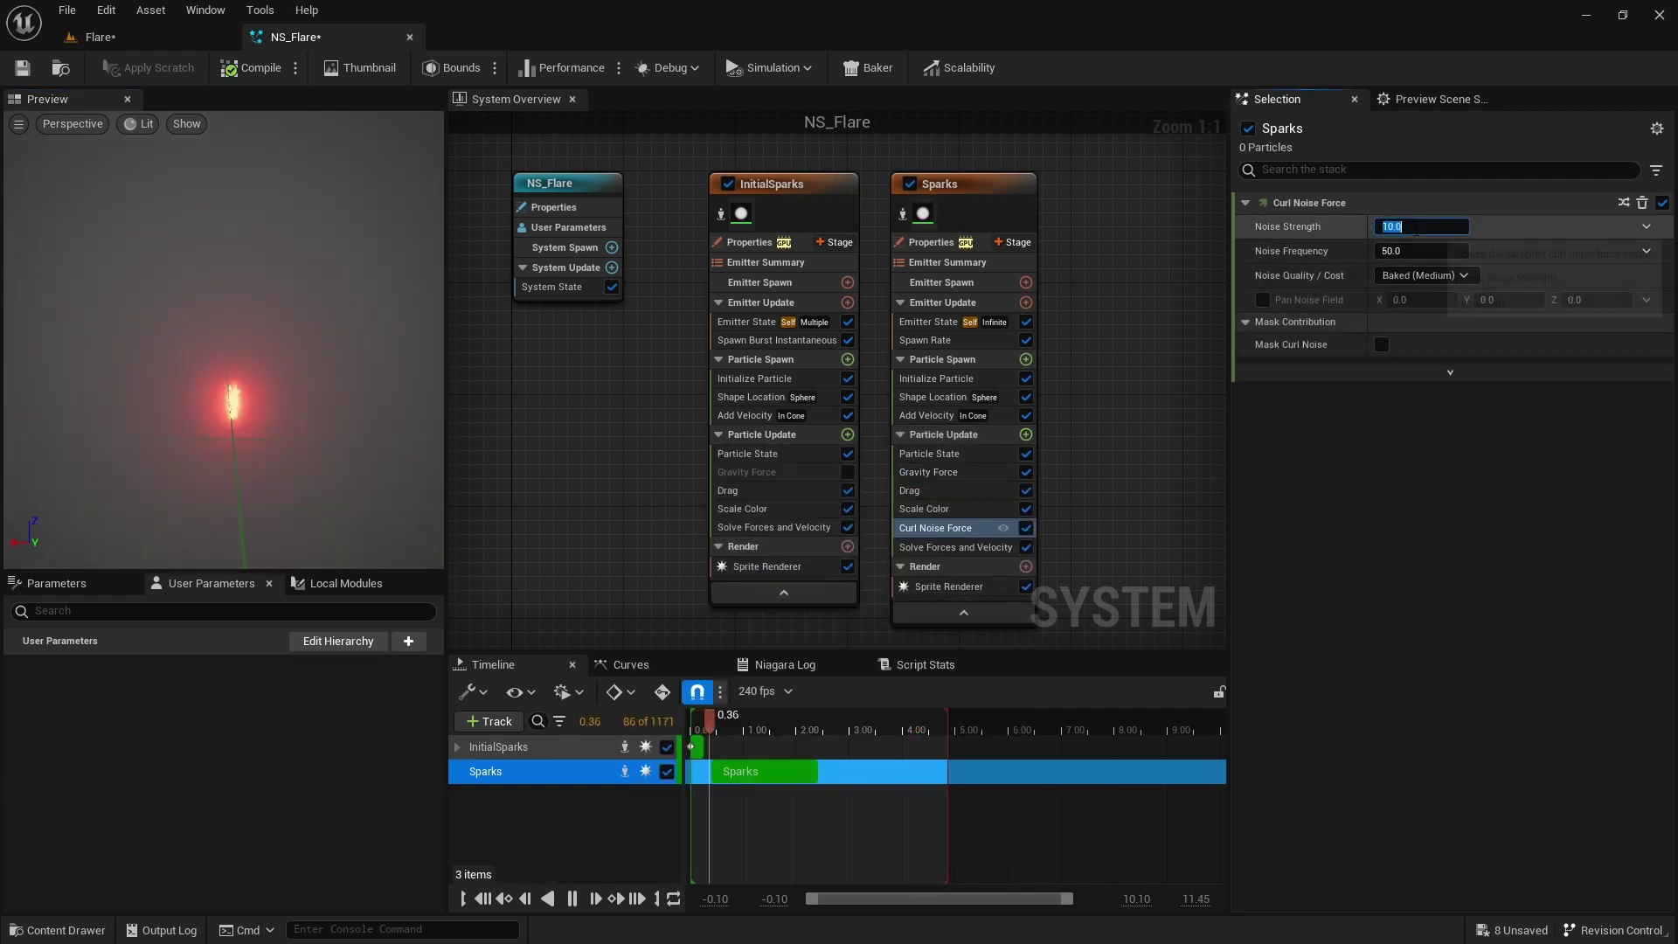
text(100)
click(1415, 250)
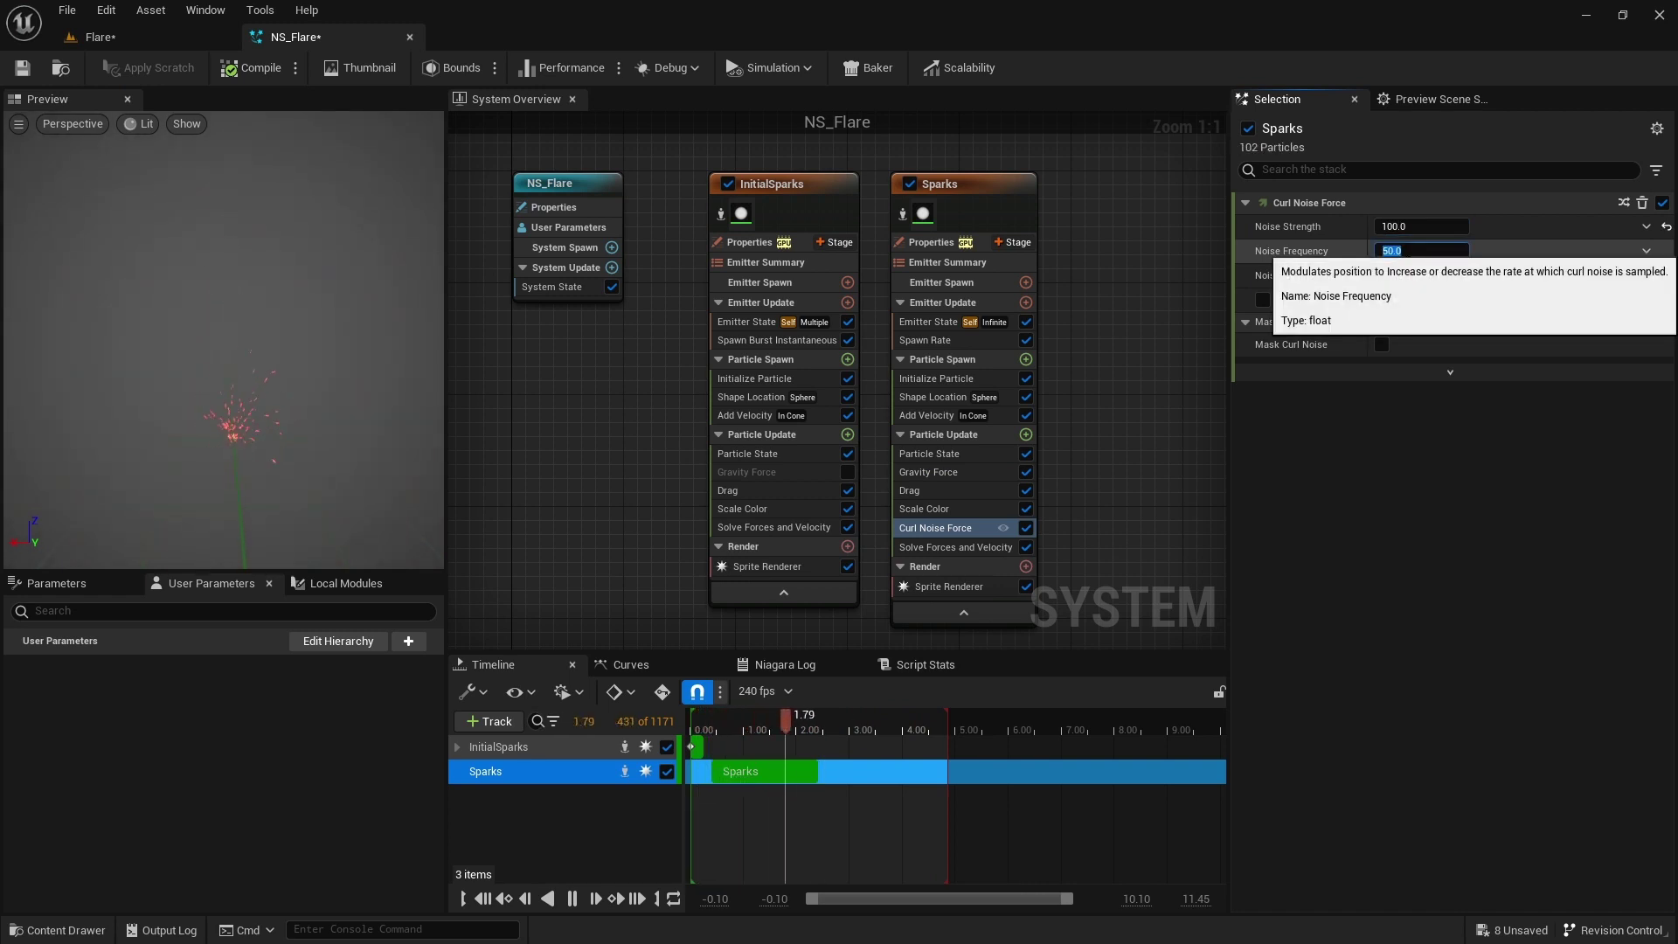
key(End)
key(BackSpace)
key(BackSpace)
key(BackSpace)
key(BackSpace)
text(10)
key(Return)
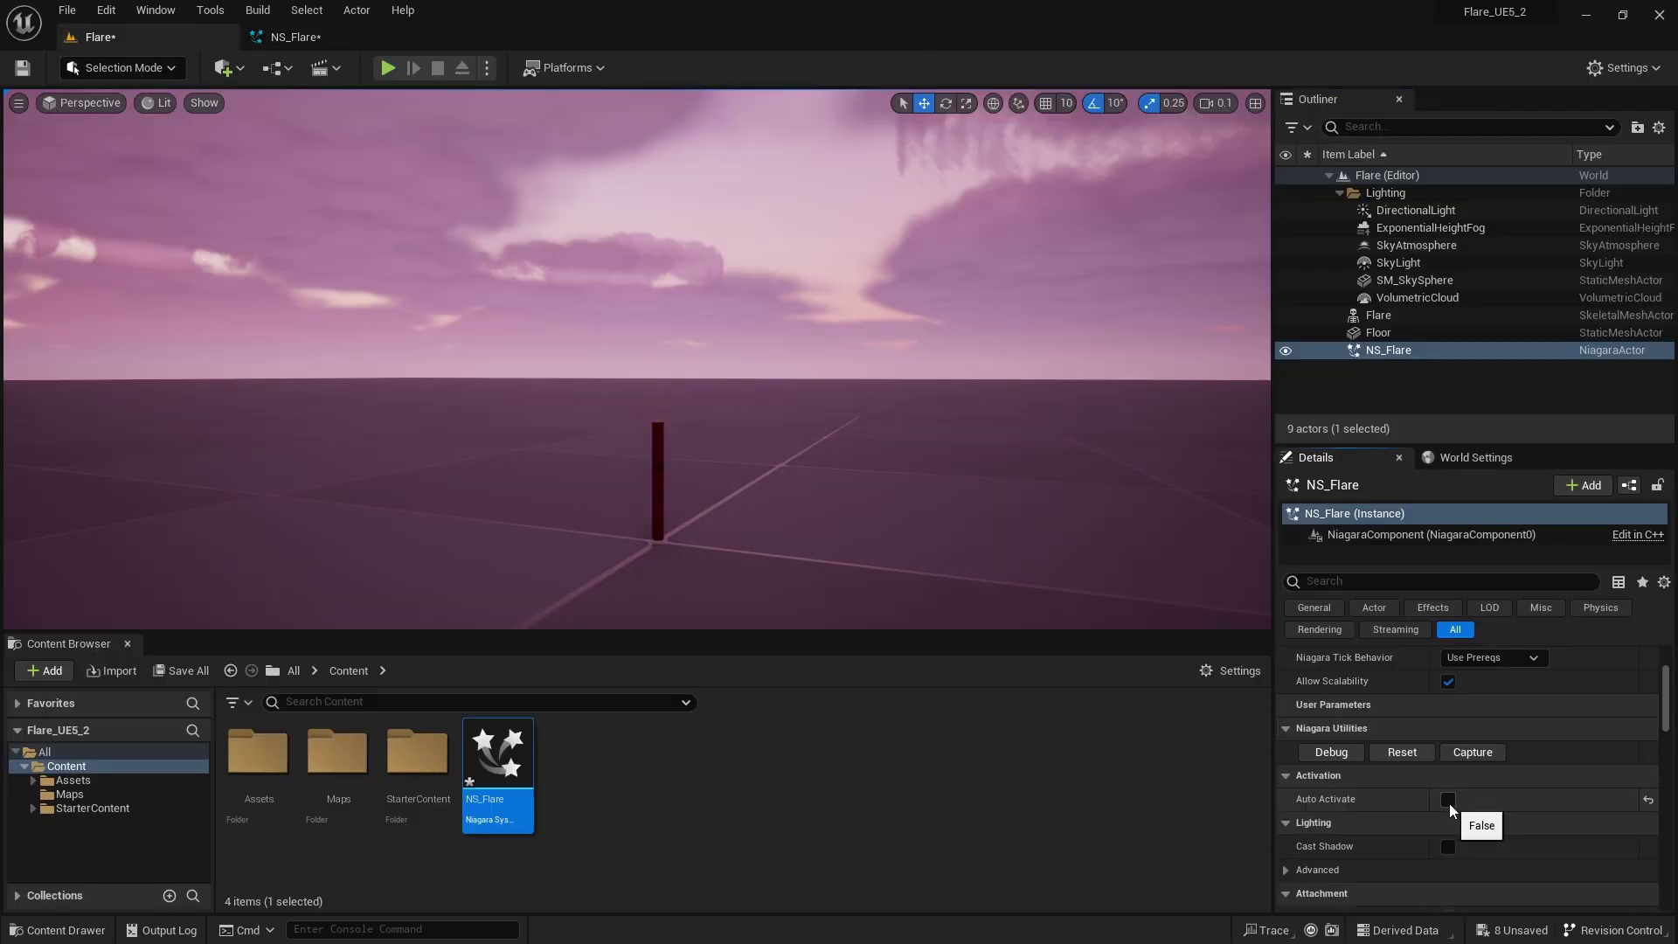
right_drag(812, 475, 822, 497)
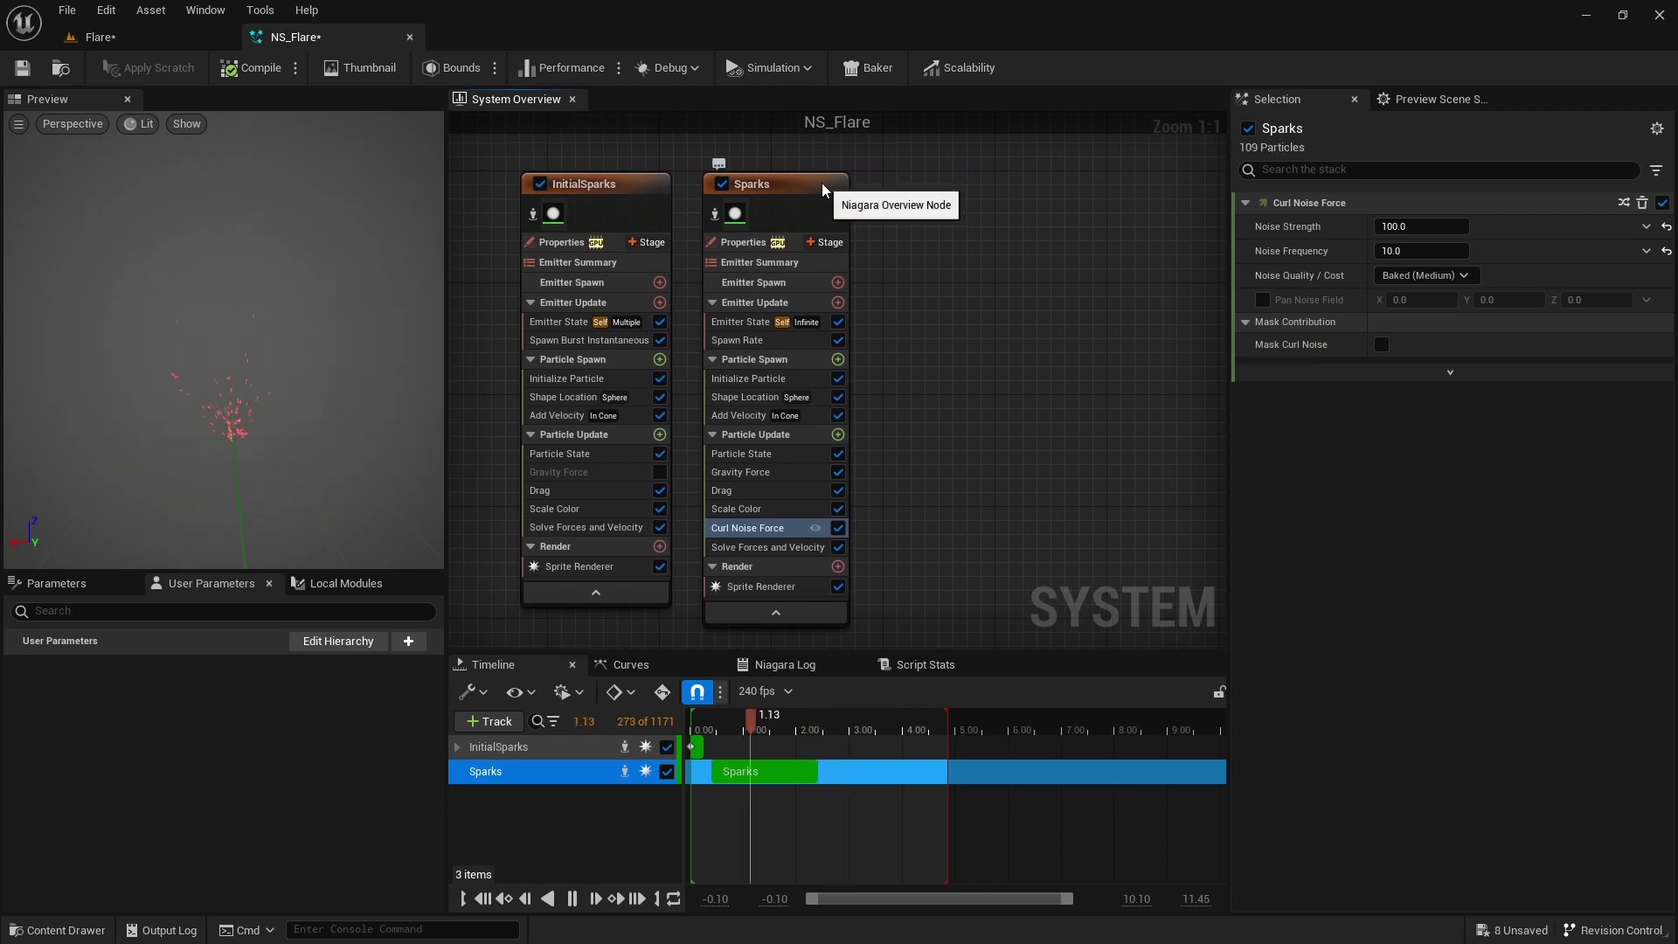
Duplicate the Sparks emitter and name the copy Smoke.
click(825, 186)
key(ctrl+d)
double_click(983, 194)
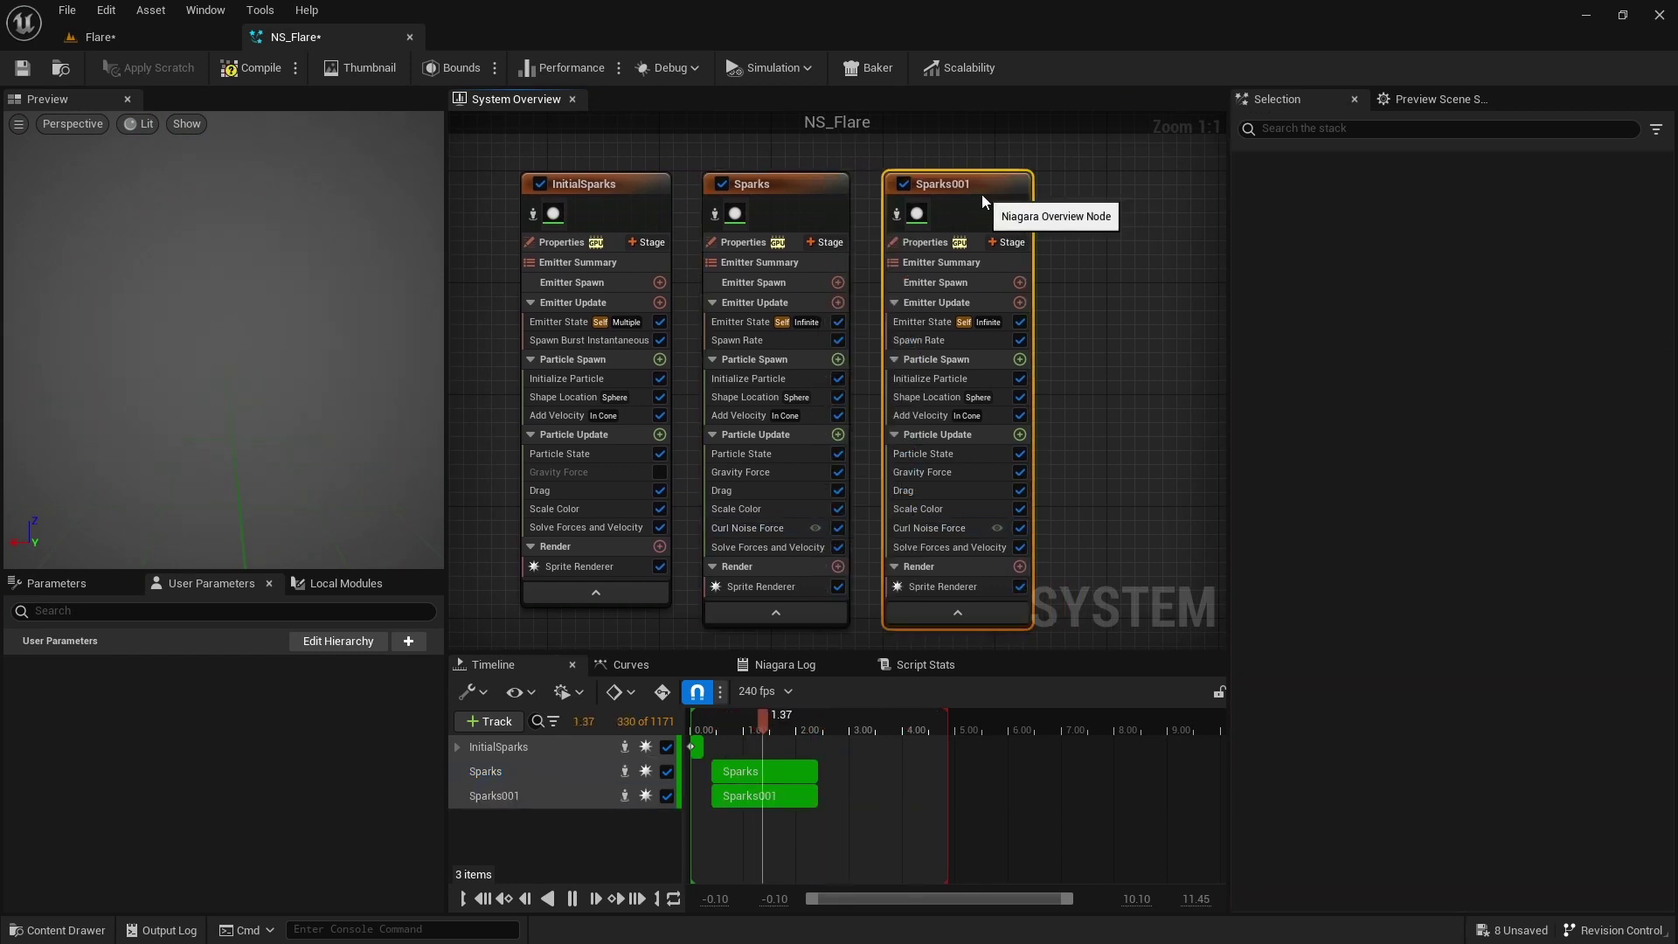
text(Smoke)
key(Return)
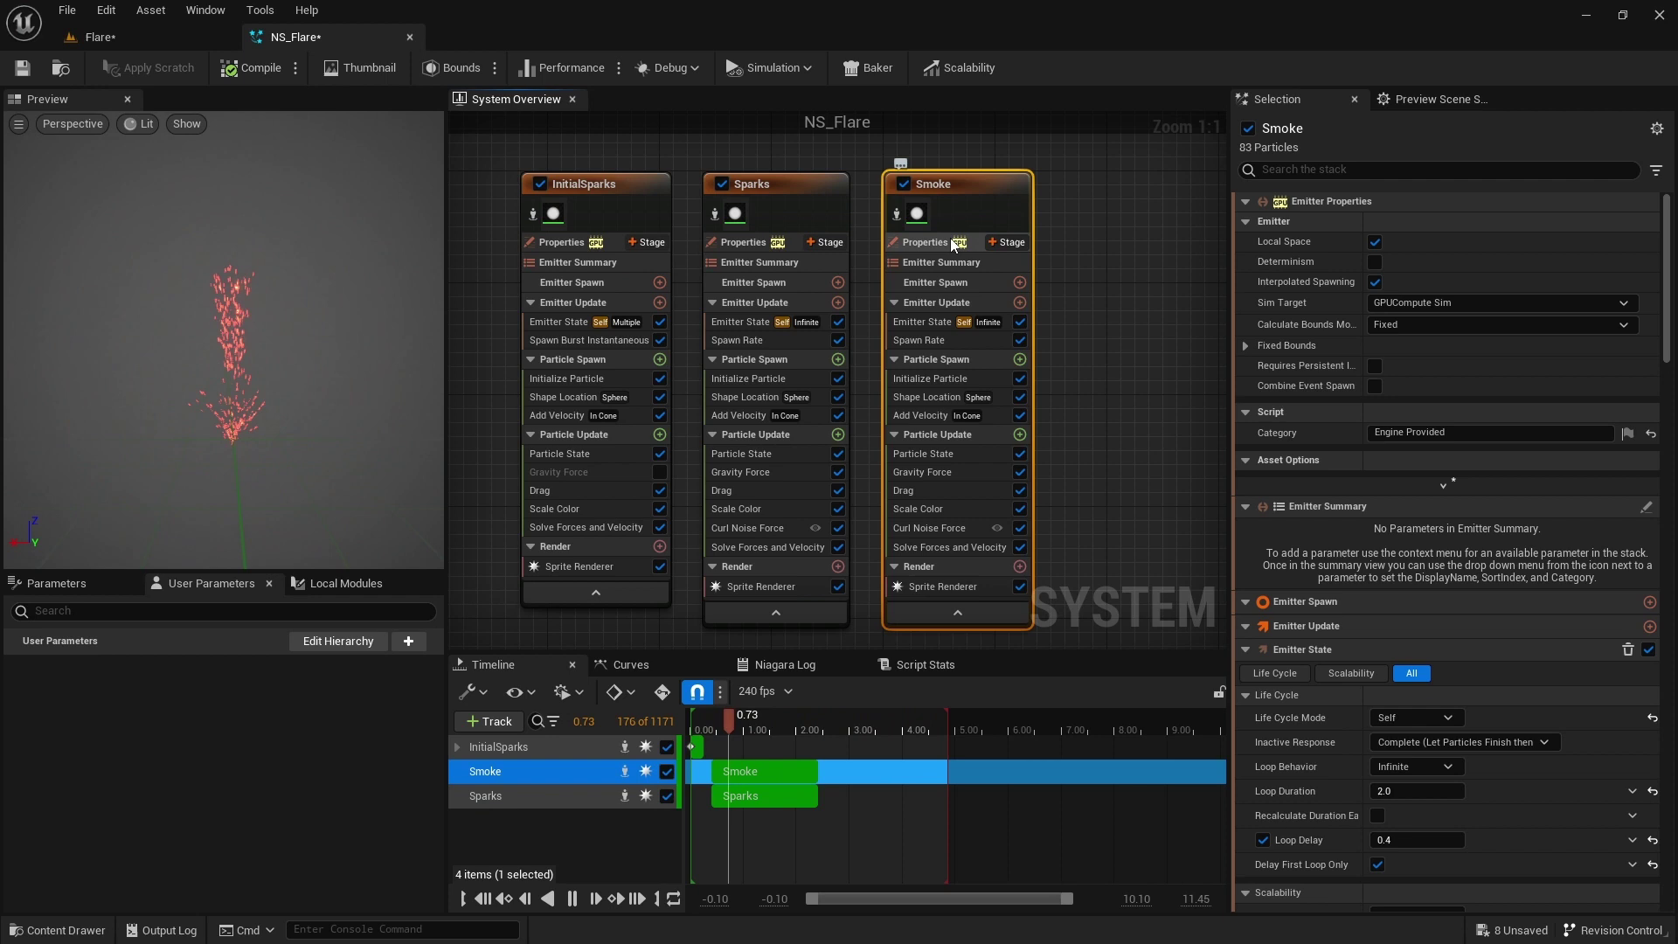
Switch off Local Space for the Smoke emitter and edit its Loop Delay.
click(950, 244)
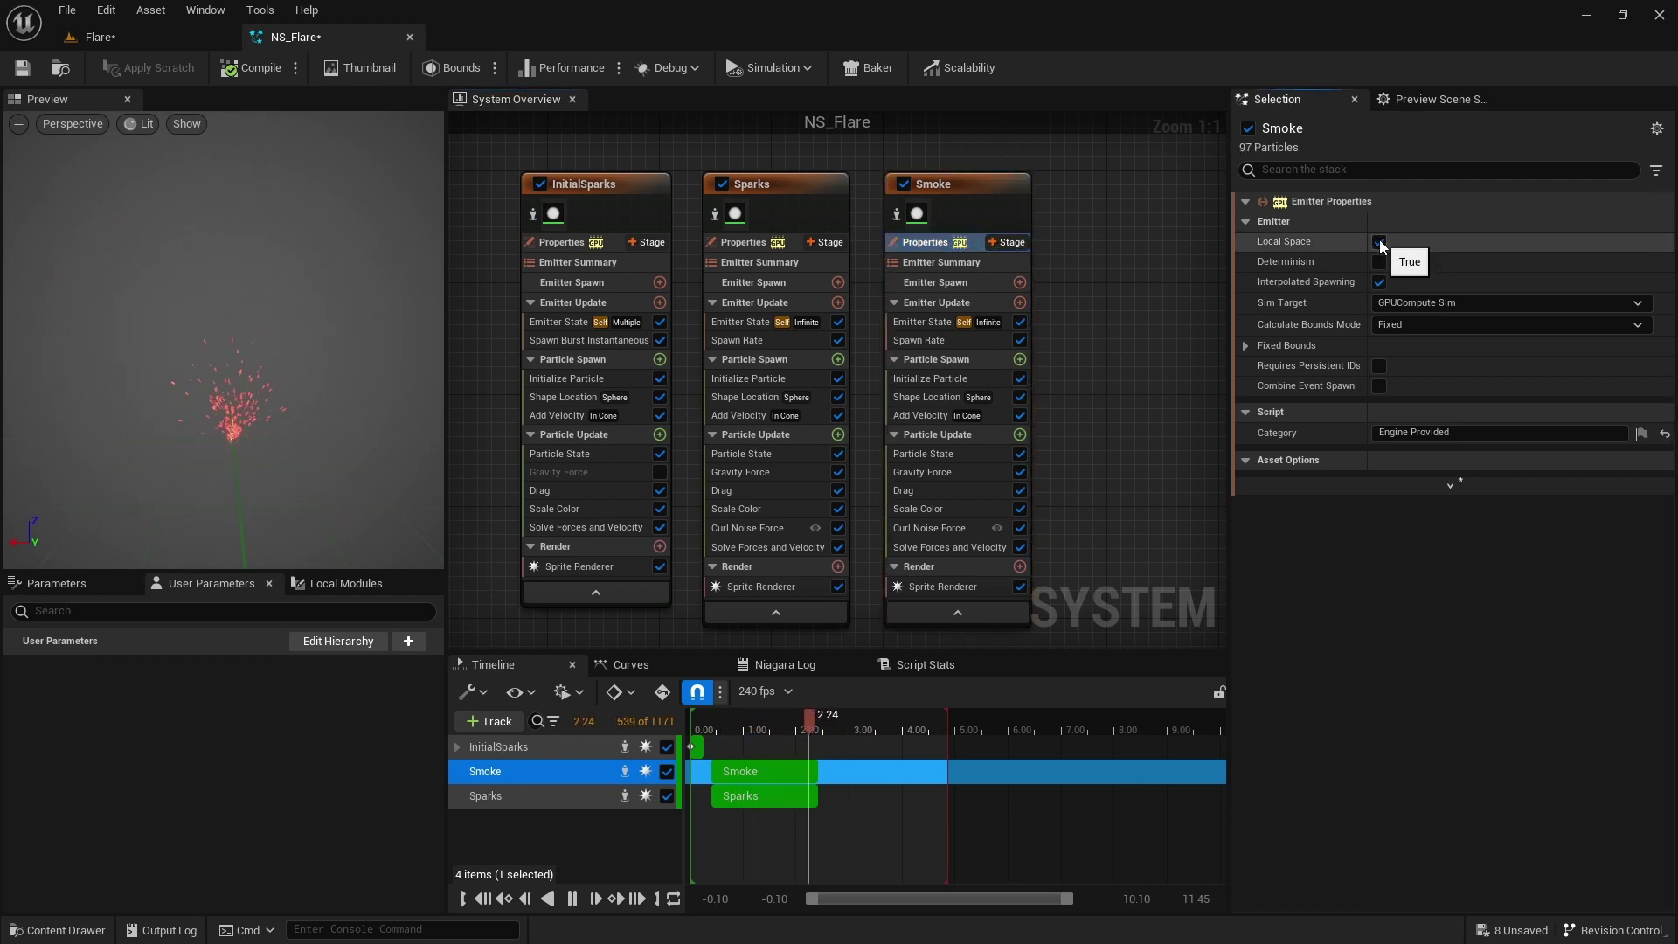
click(1379, 242)
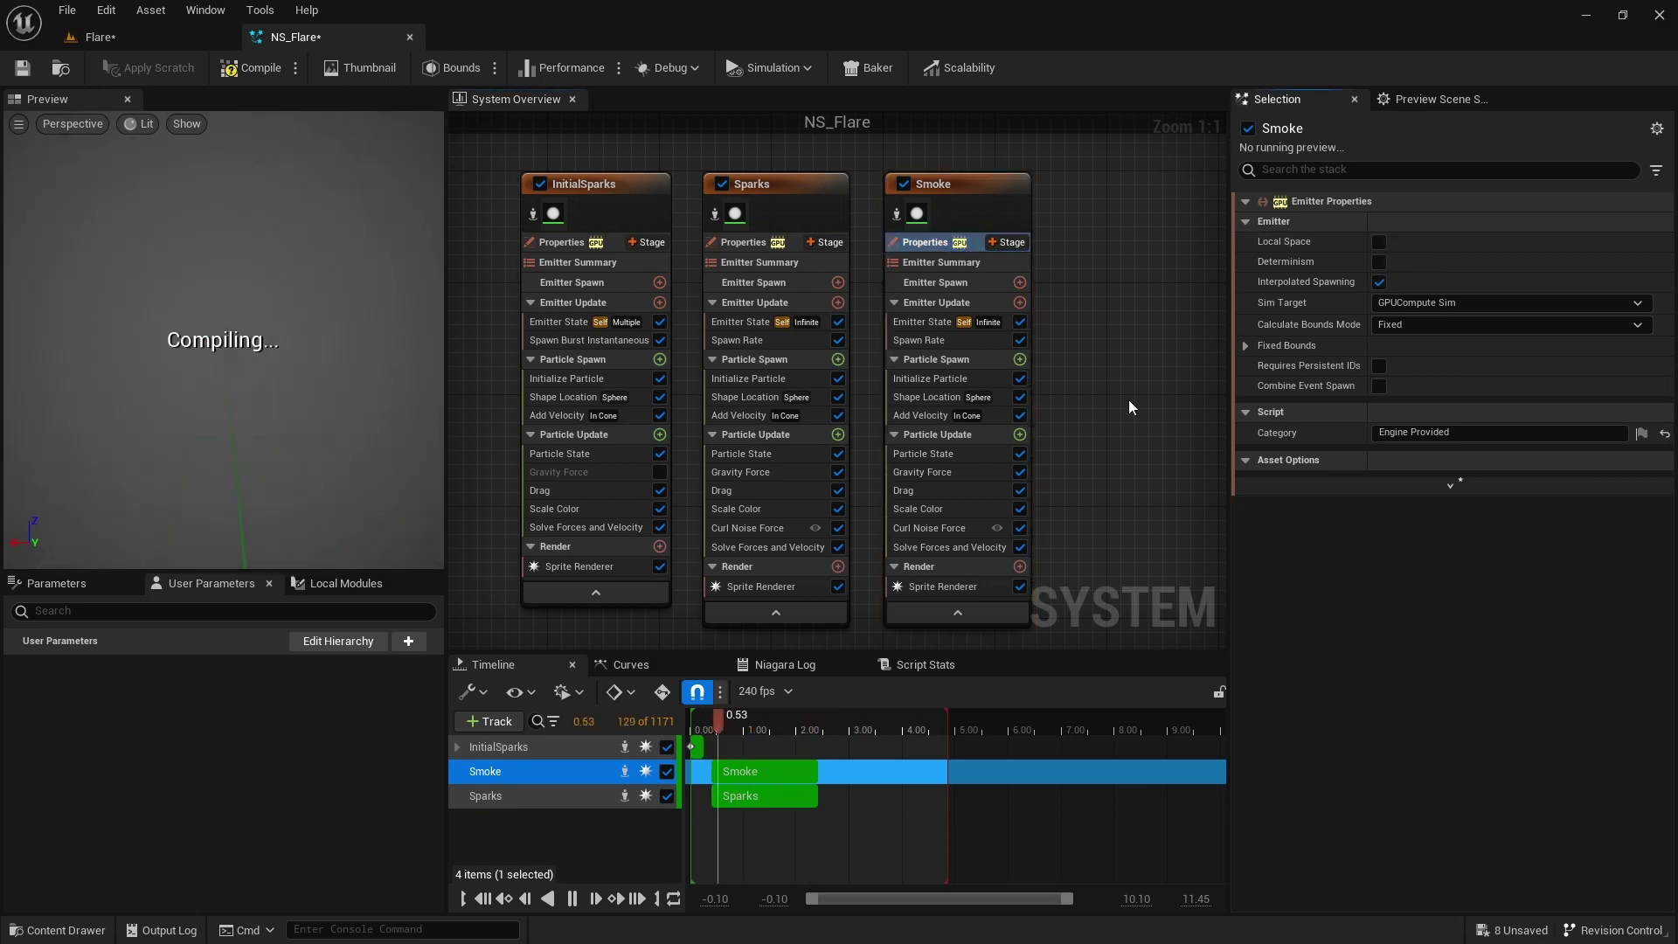
click(941, 323)
click(1417, 394)
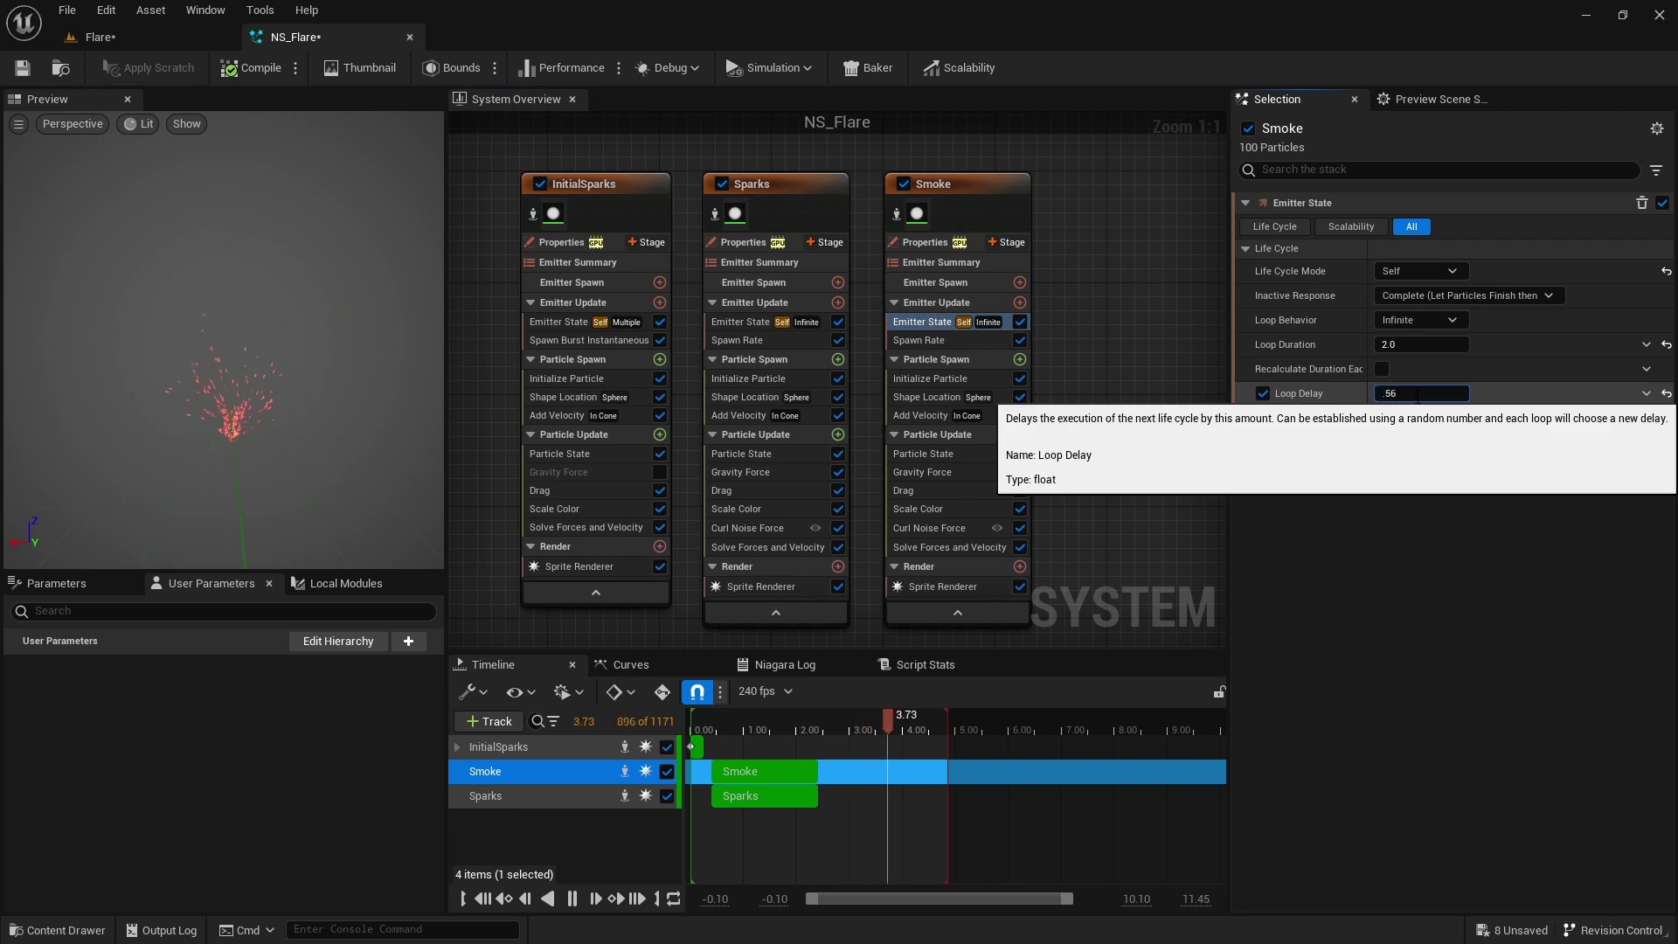
Set the Smoke Initialize Particle lifetime to range from 1 to 2 seconds.
click(919, 340)
click(993, 381)
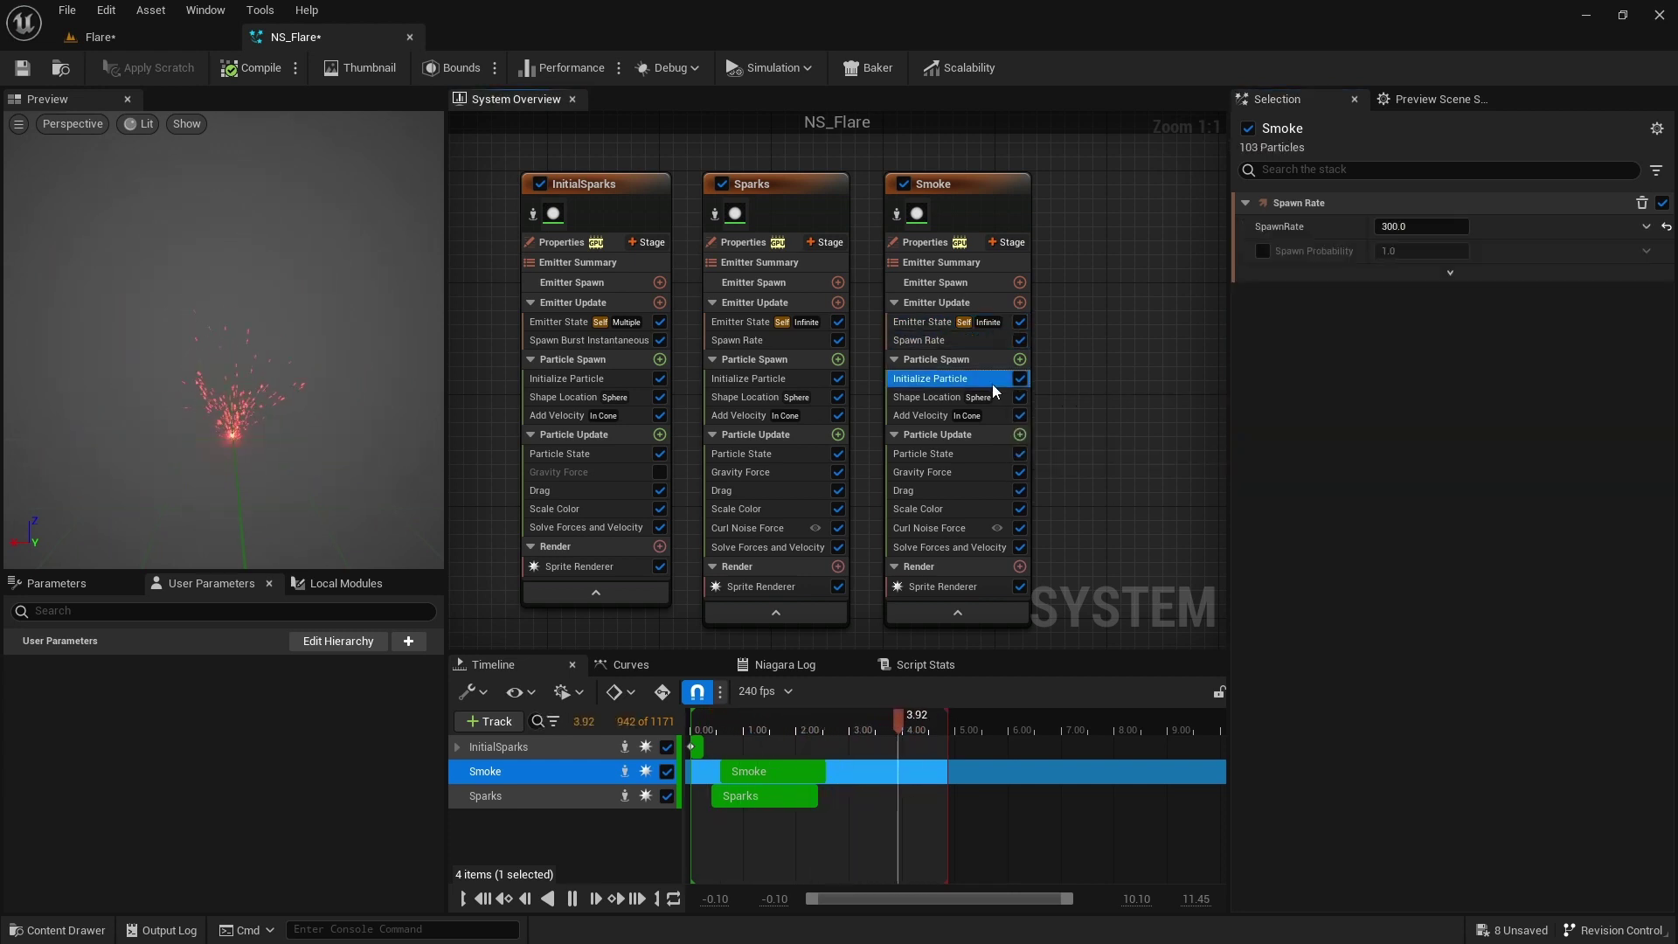
click(1433, 295)
text(1)
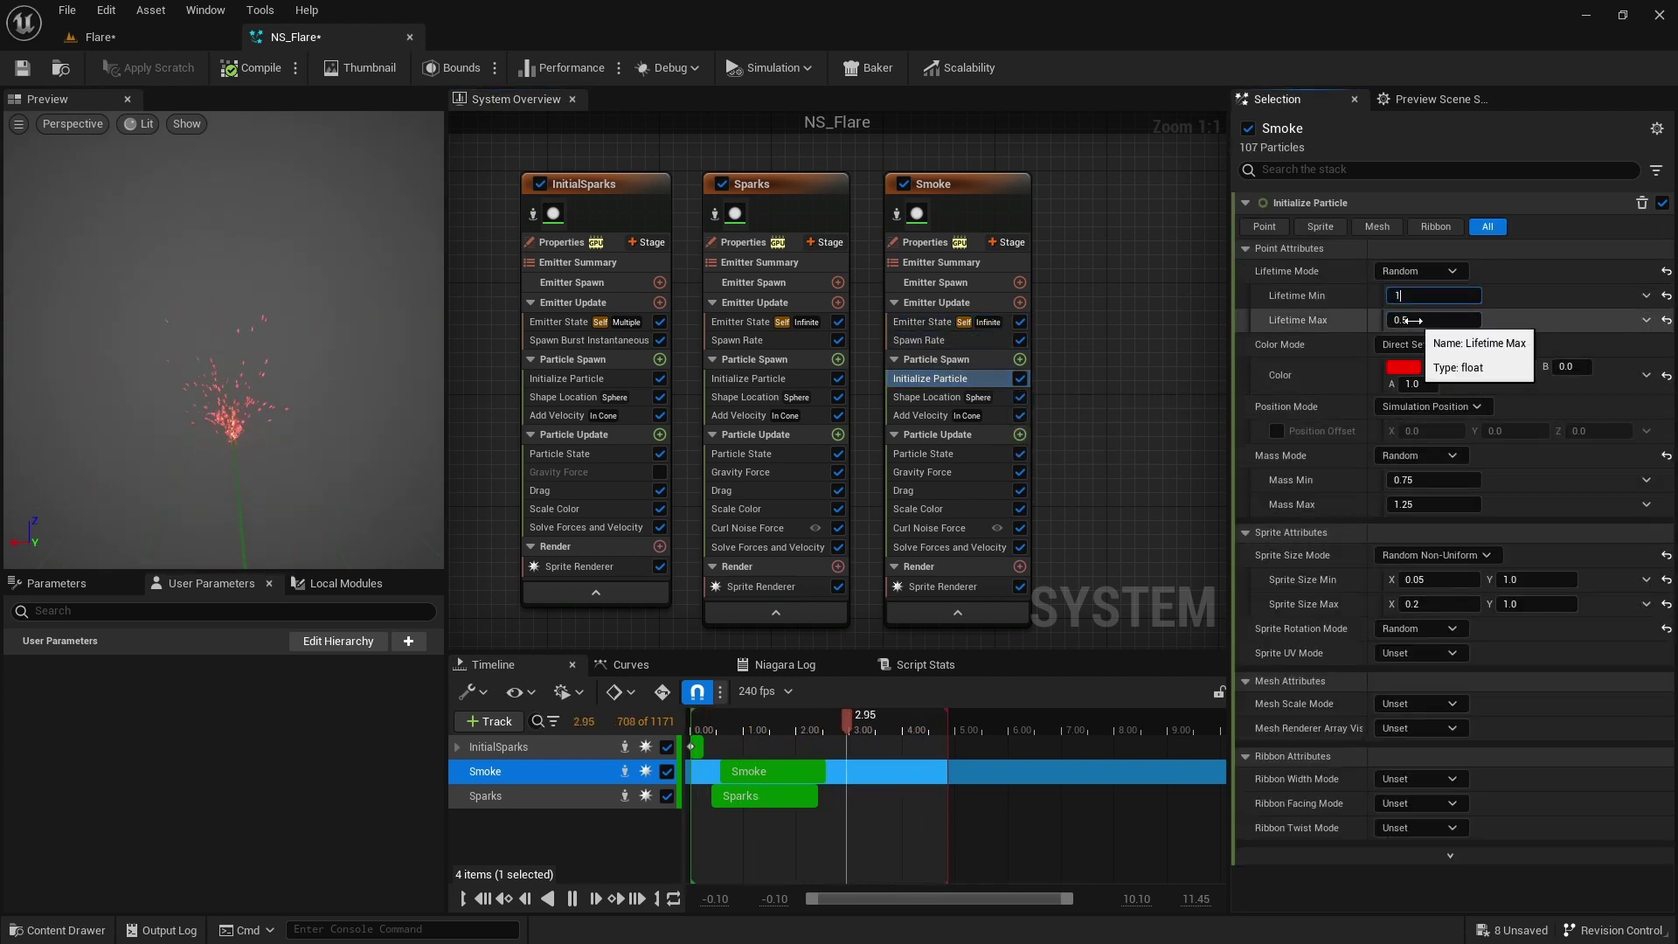
key(Tab)
text(2)
key(Return)
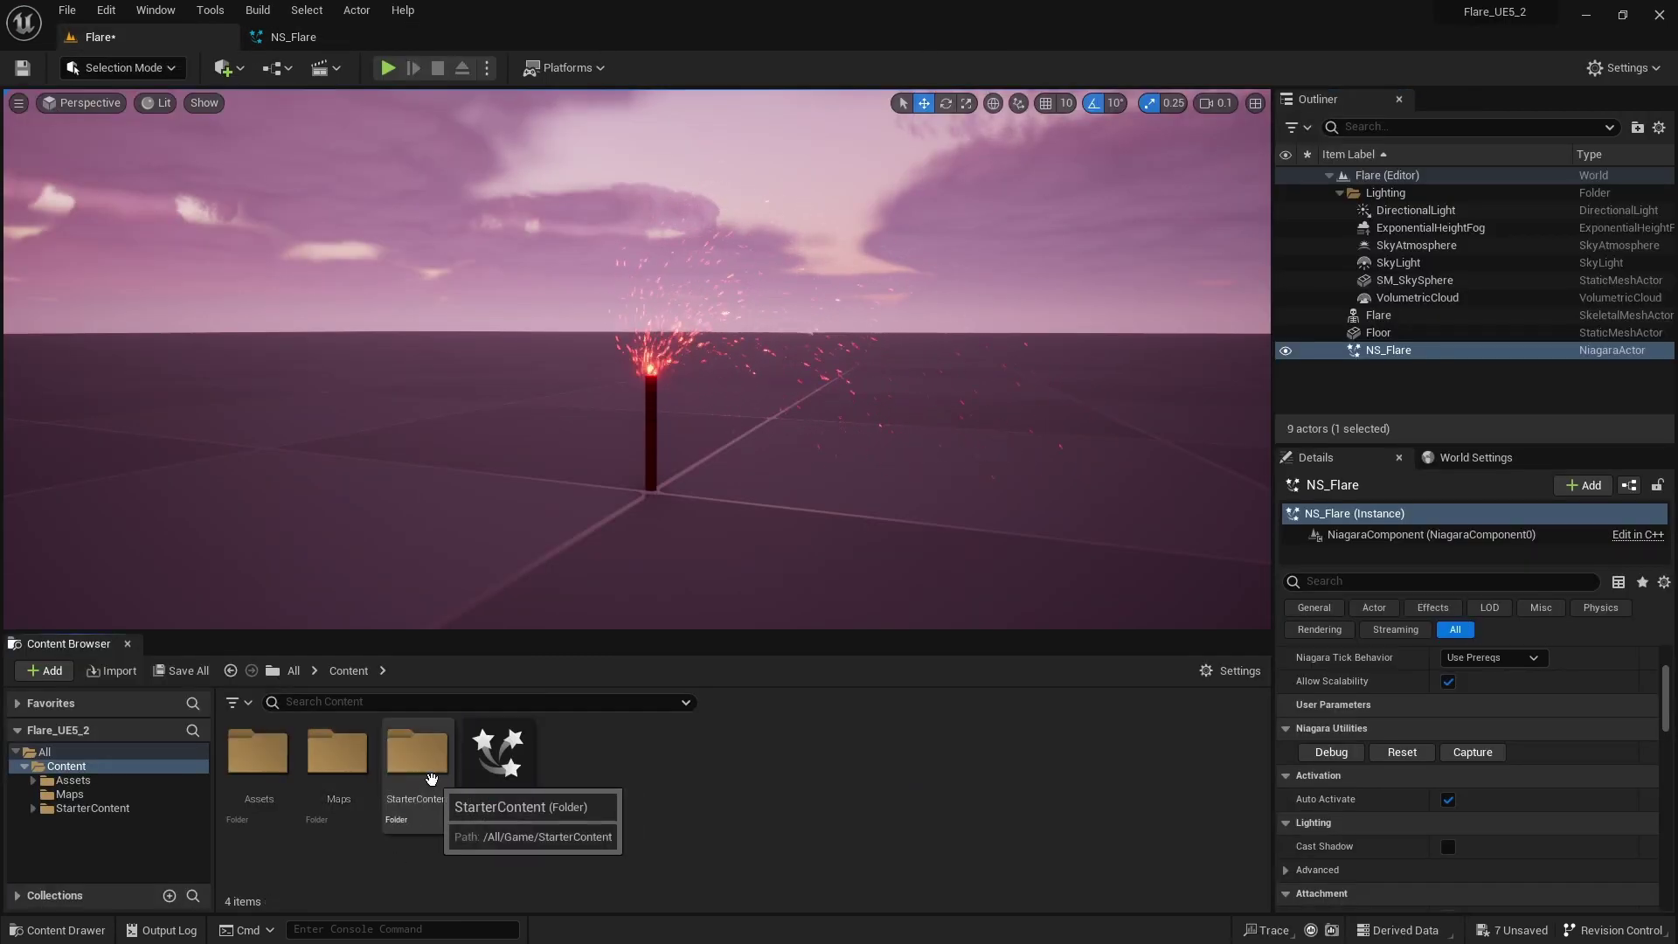
Add the Starter Content pack to the project from the Content Browser's Add menu.
click(48, 671)
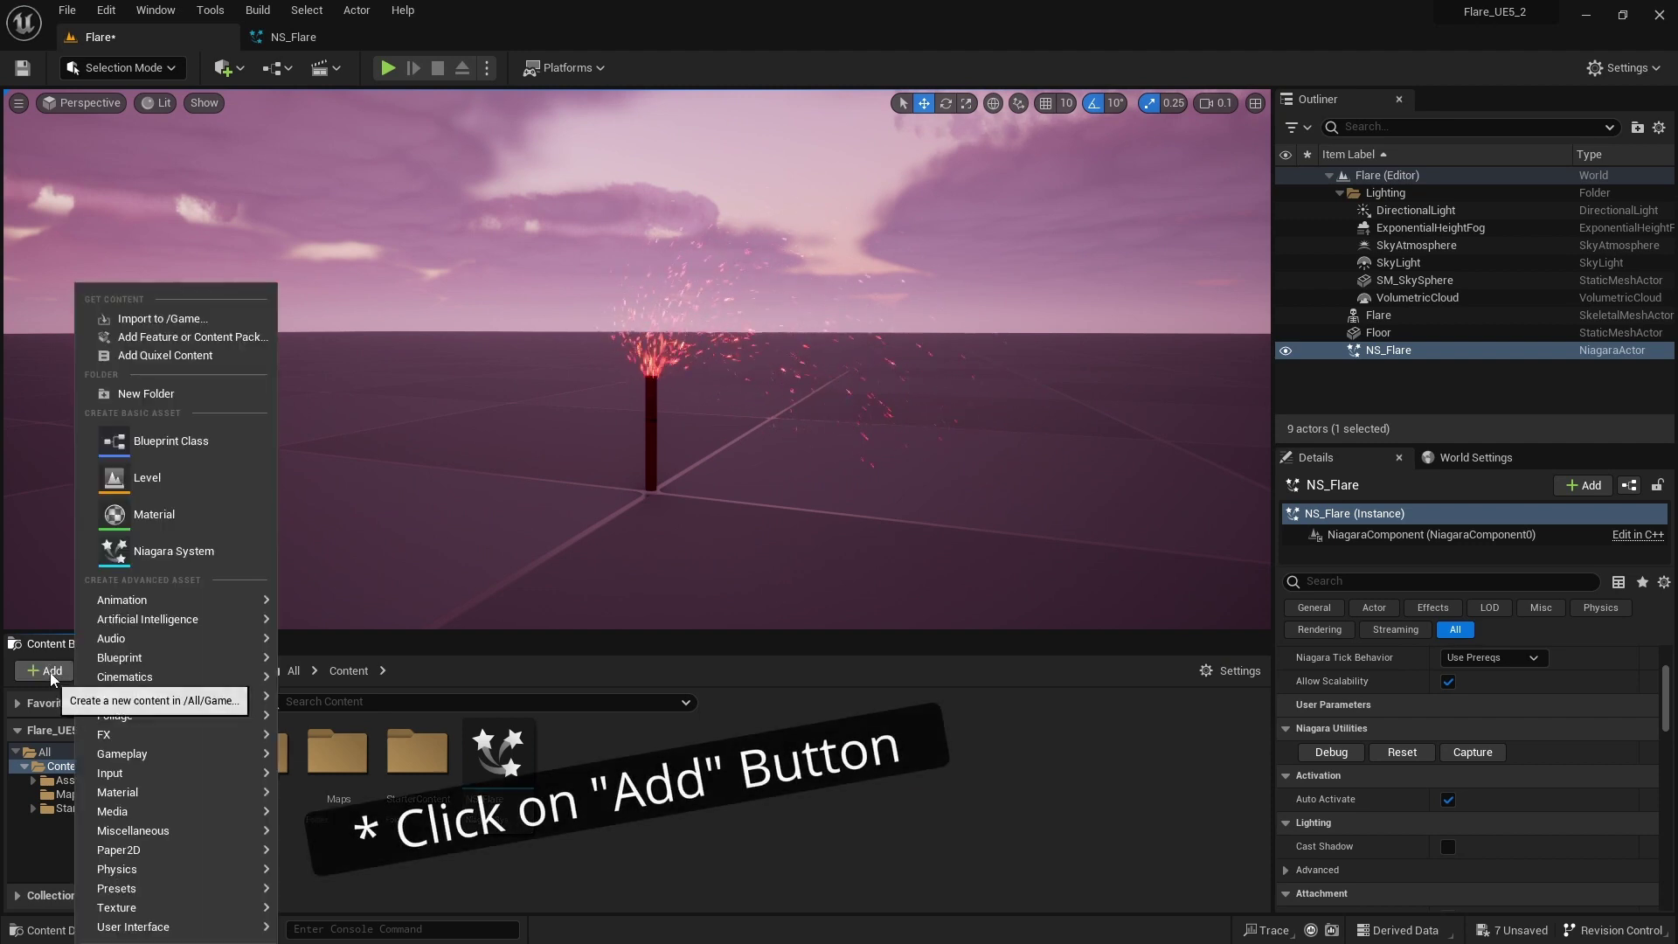
click(192, 338)
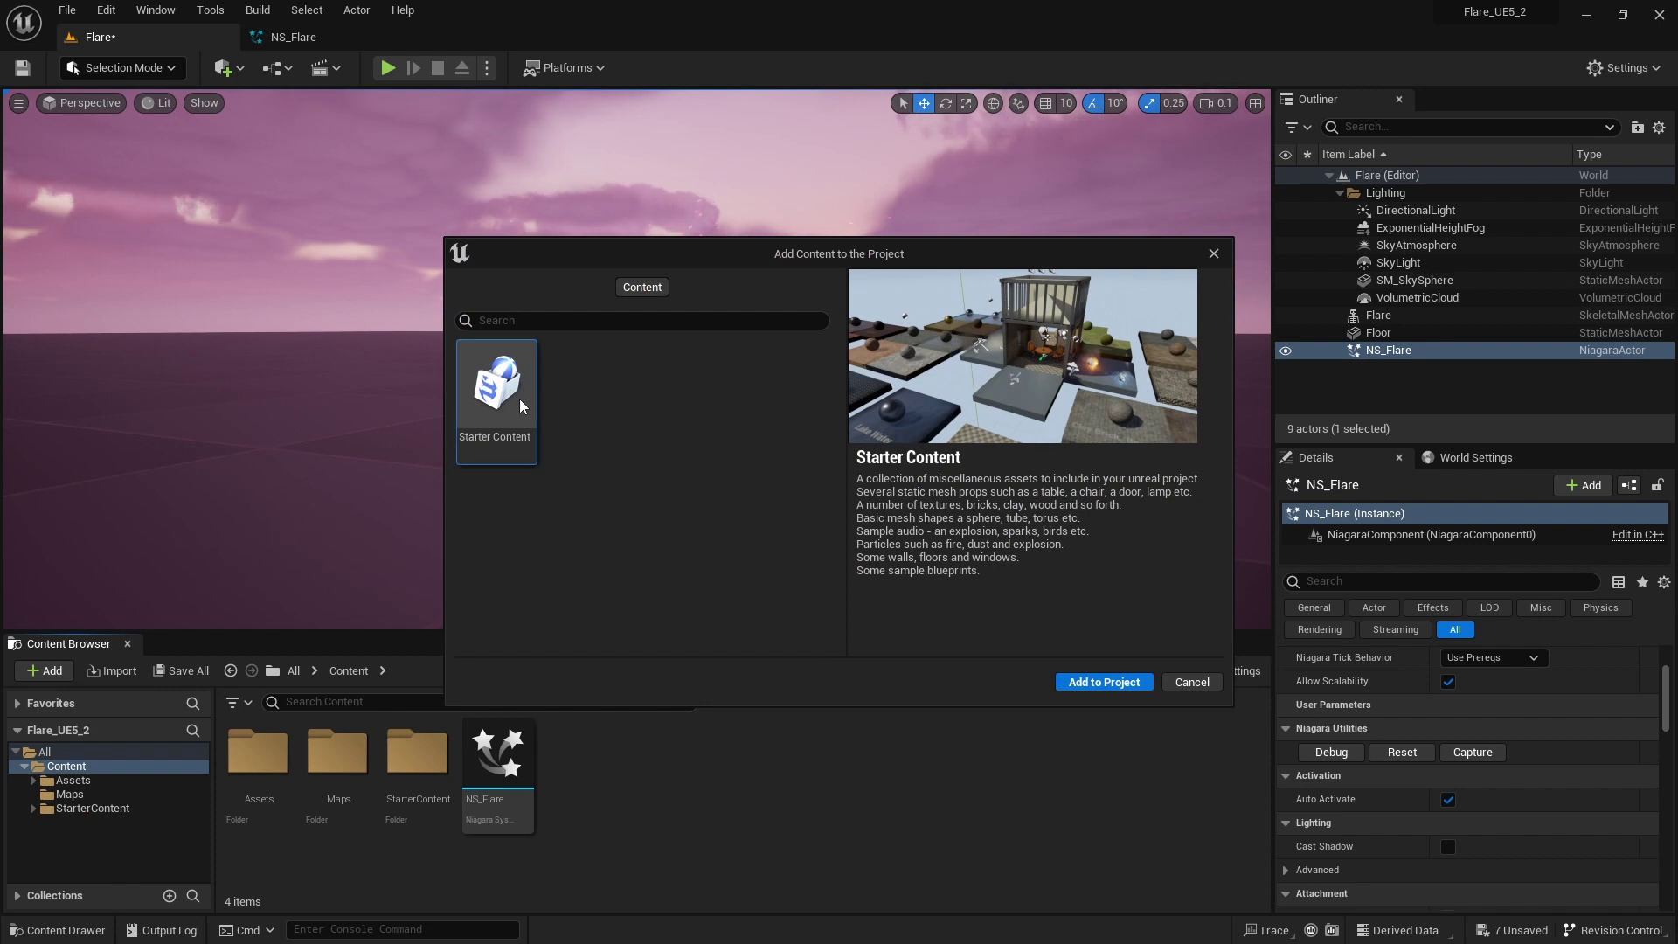
click(1118, 689)
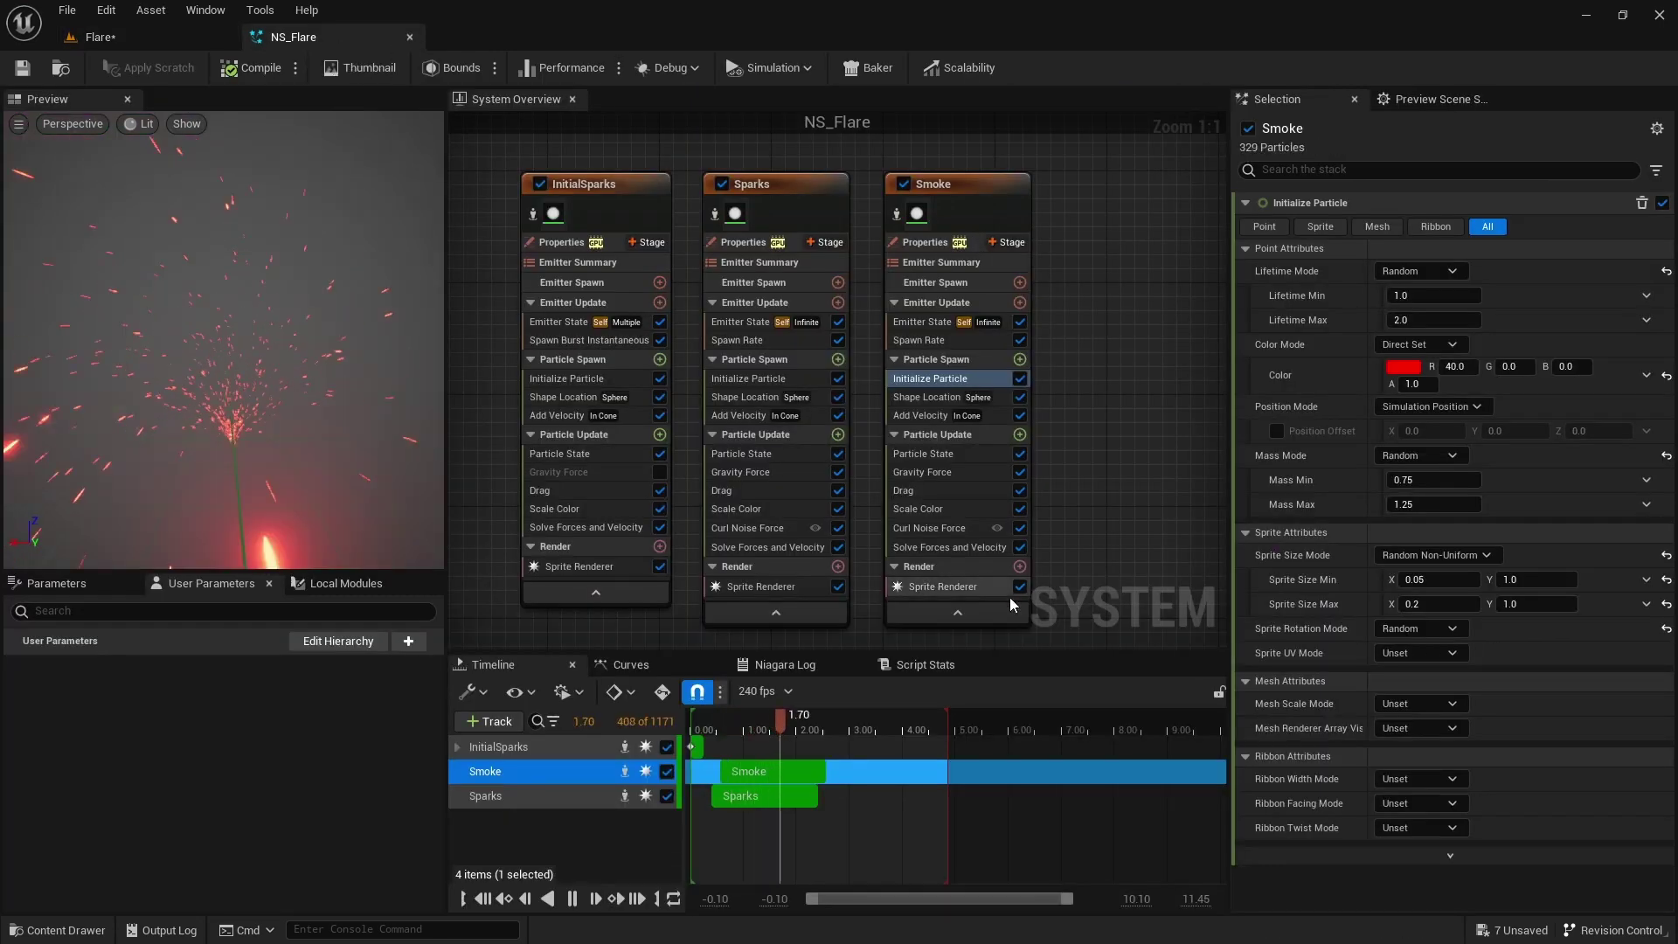
Set the Smoke Sprite Renderer Alignment to Unaligned and assign the M_smoke_subUV material.
click(957, 586)
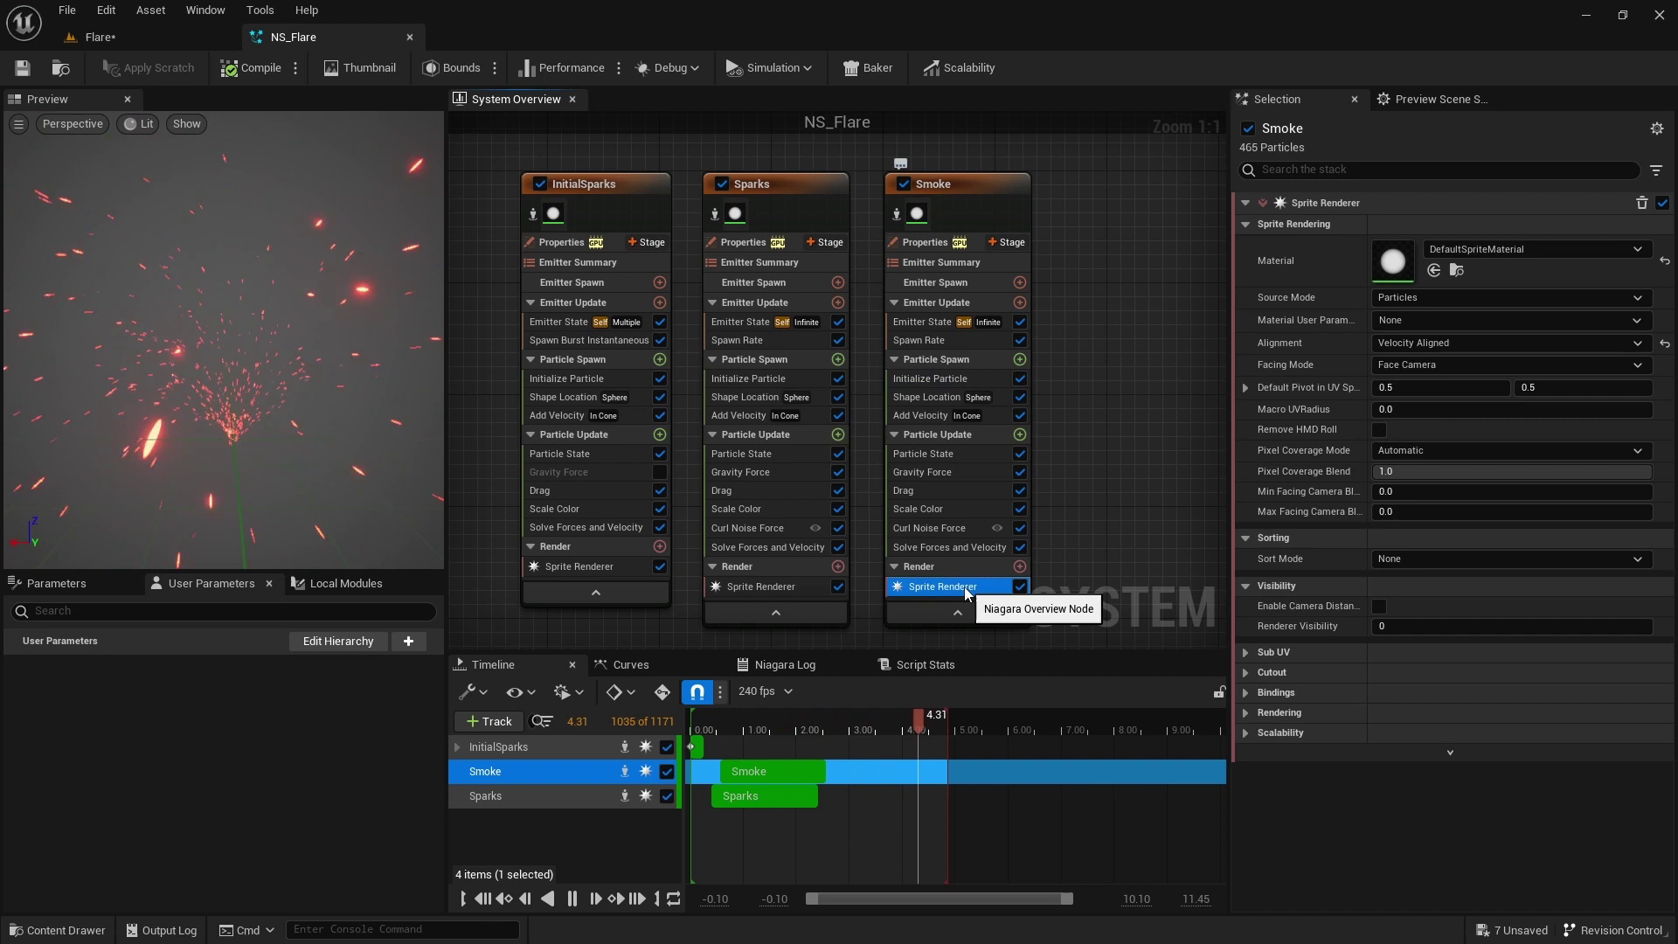
click(1475, 345)
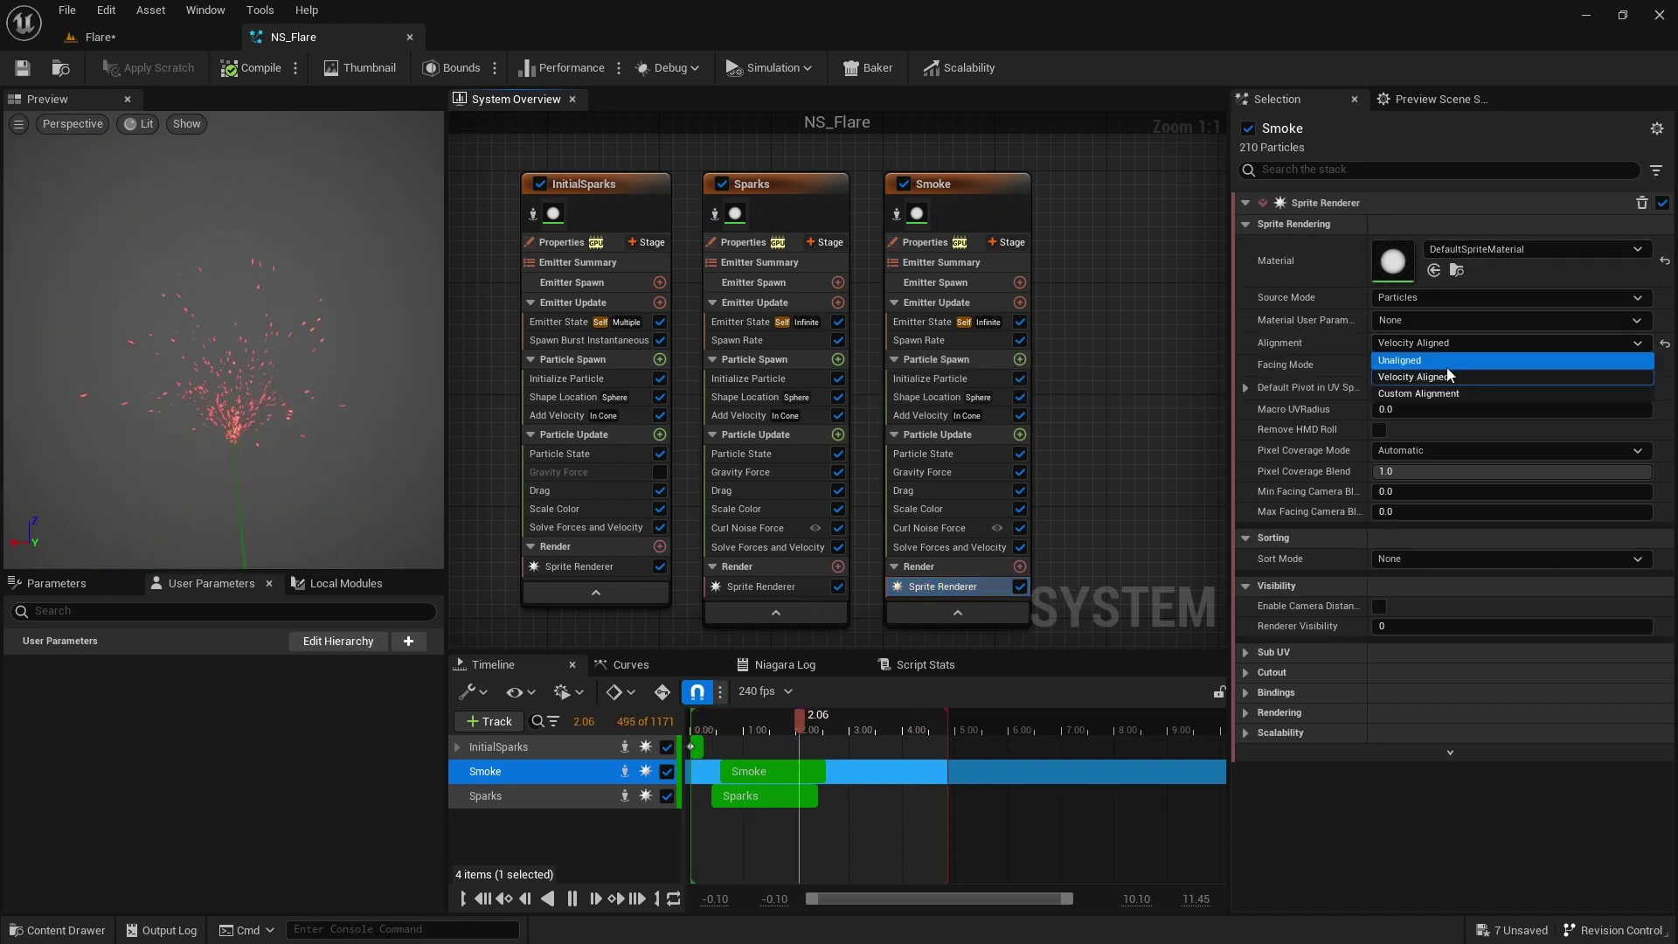
click(1446, 361)
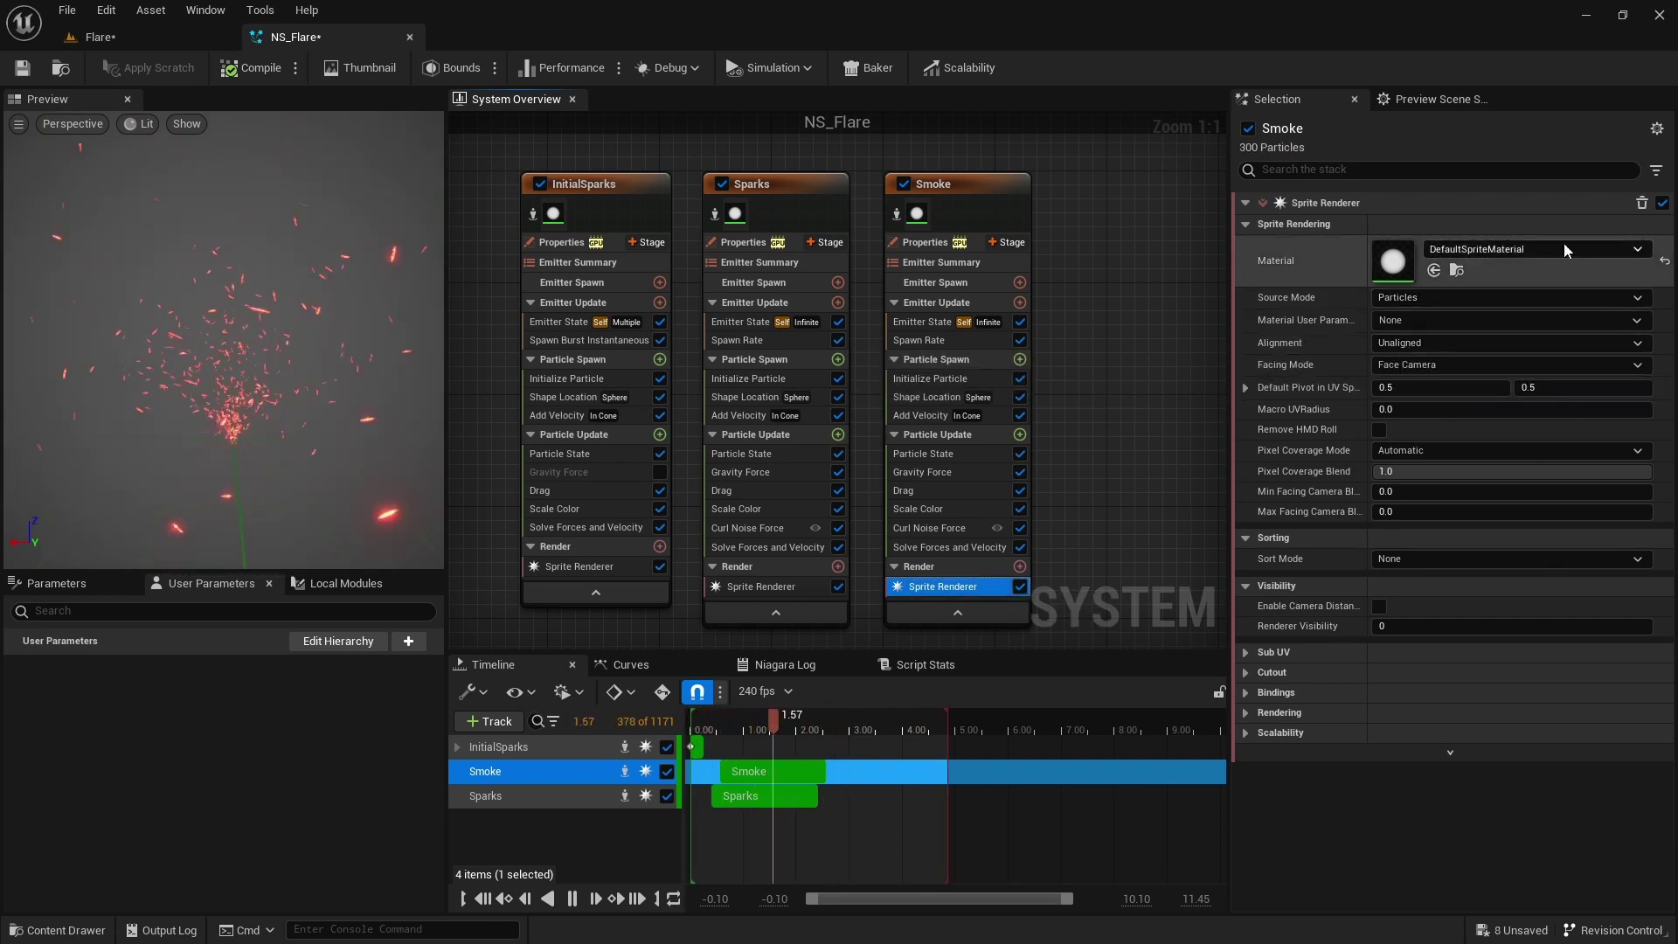
click(1539, 254)
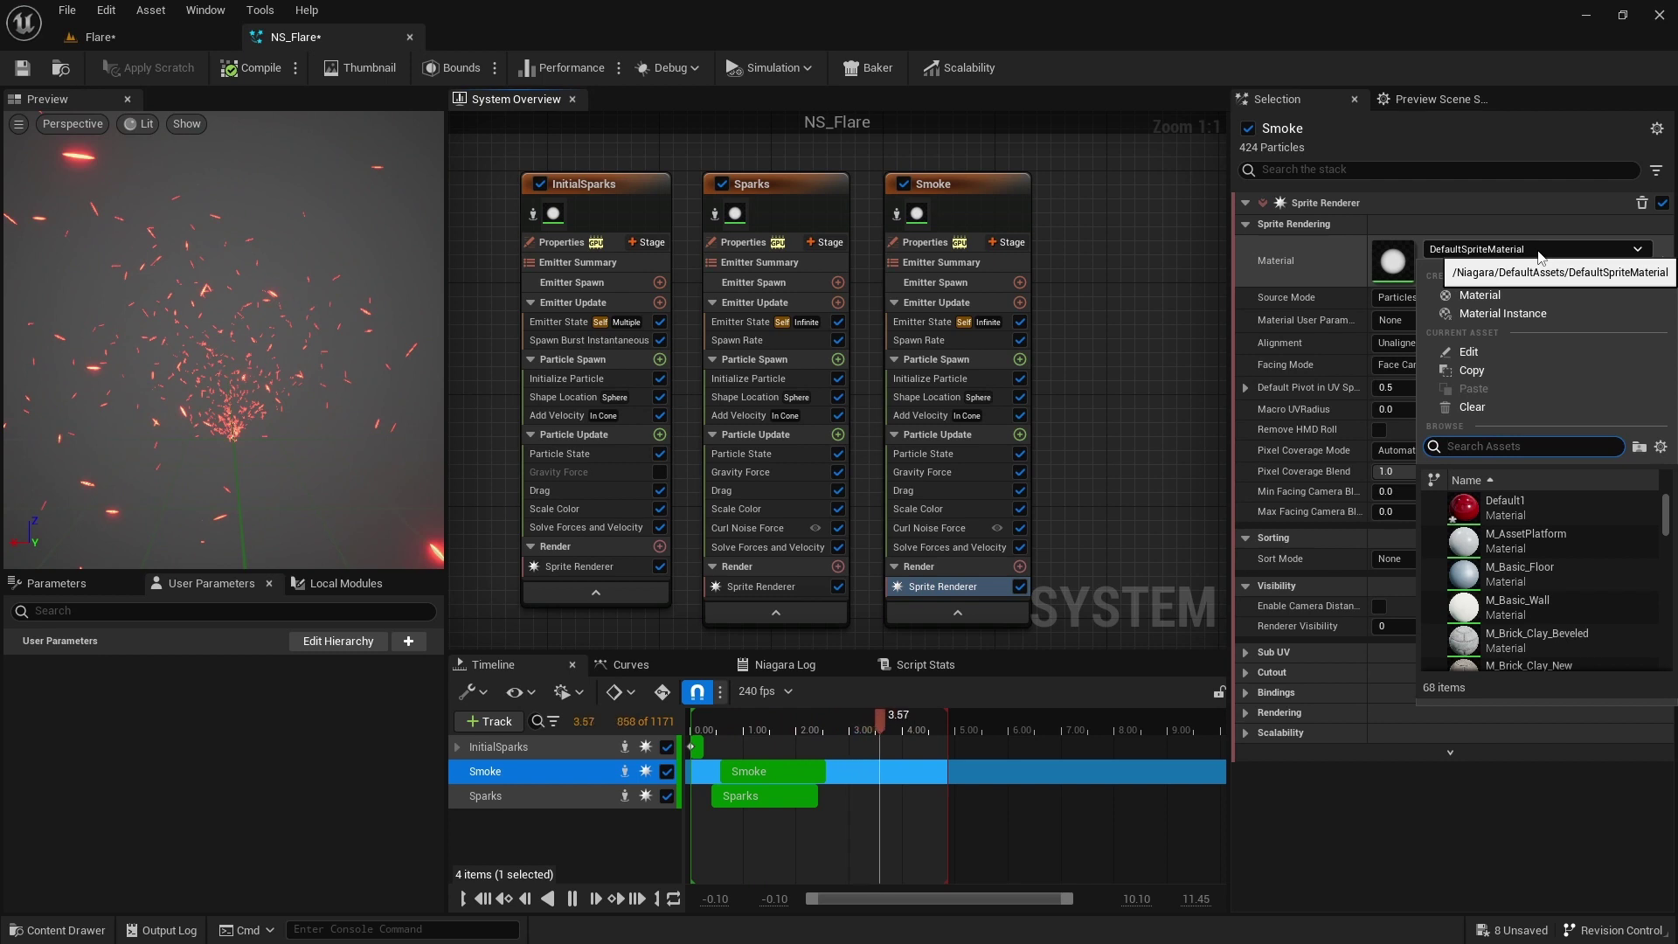
text(smoke)
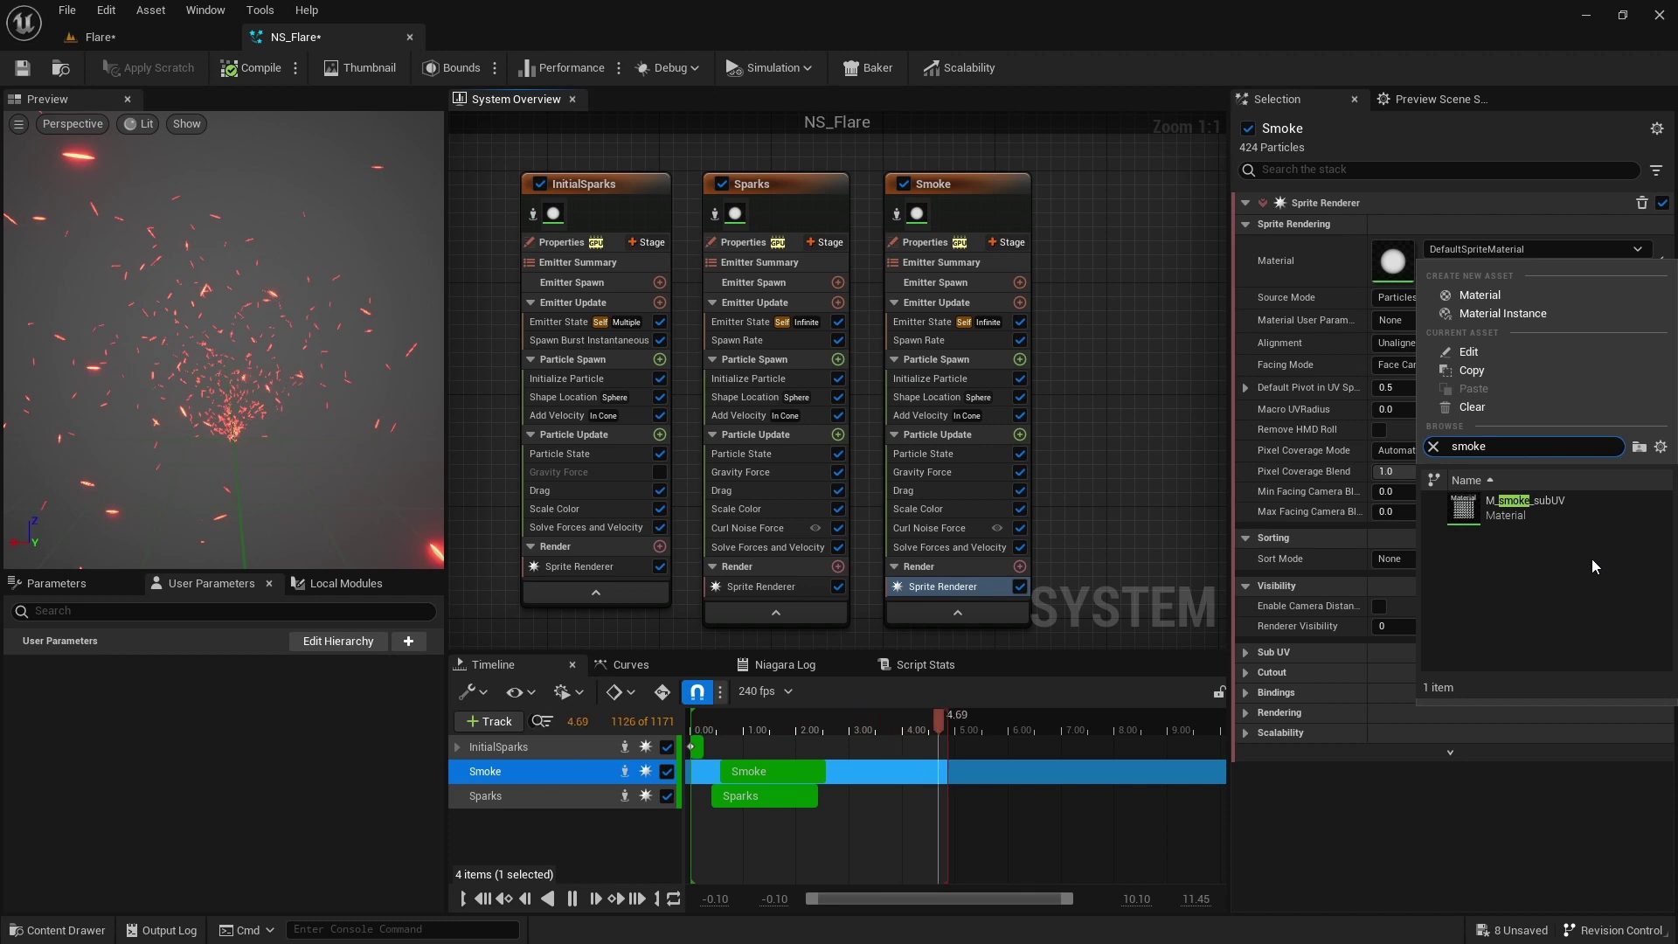
double_click(1592, 516)
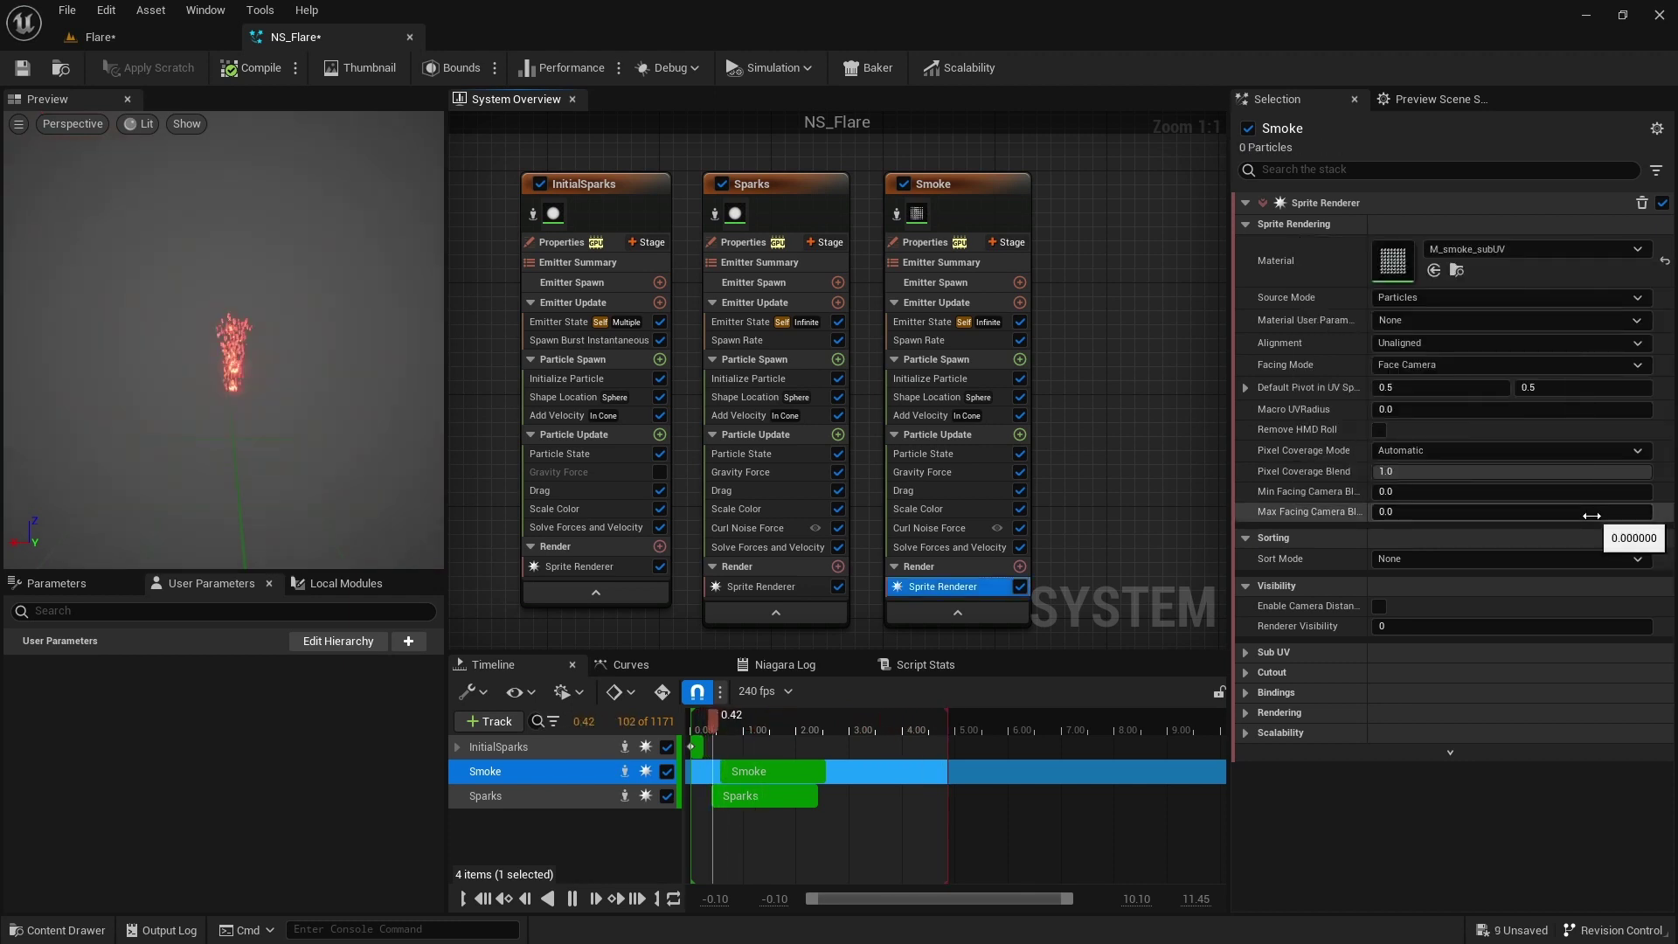
Orbit the M_smoke_subUV preview to inspect the flipbook, then close the material tab.
drag(349, 343, 221, 250)
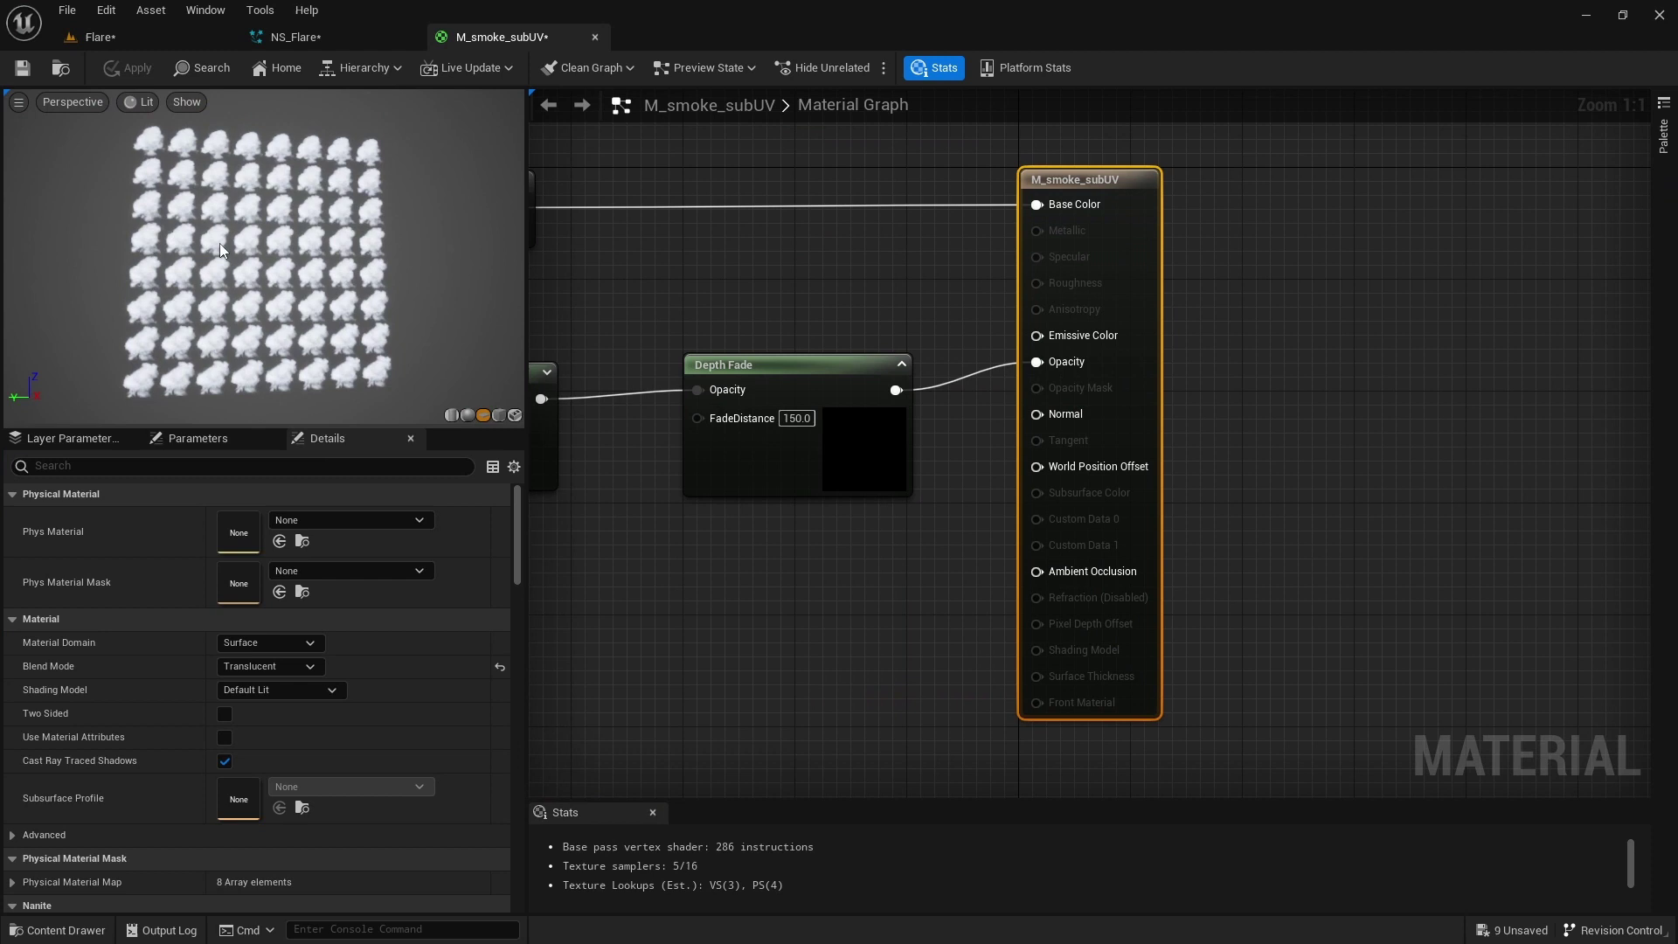
mouse_move(474, 280)
mouse_down()
mouse_move(457, 282)
mouse_move(470, 285)
mouse_up()
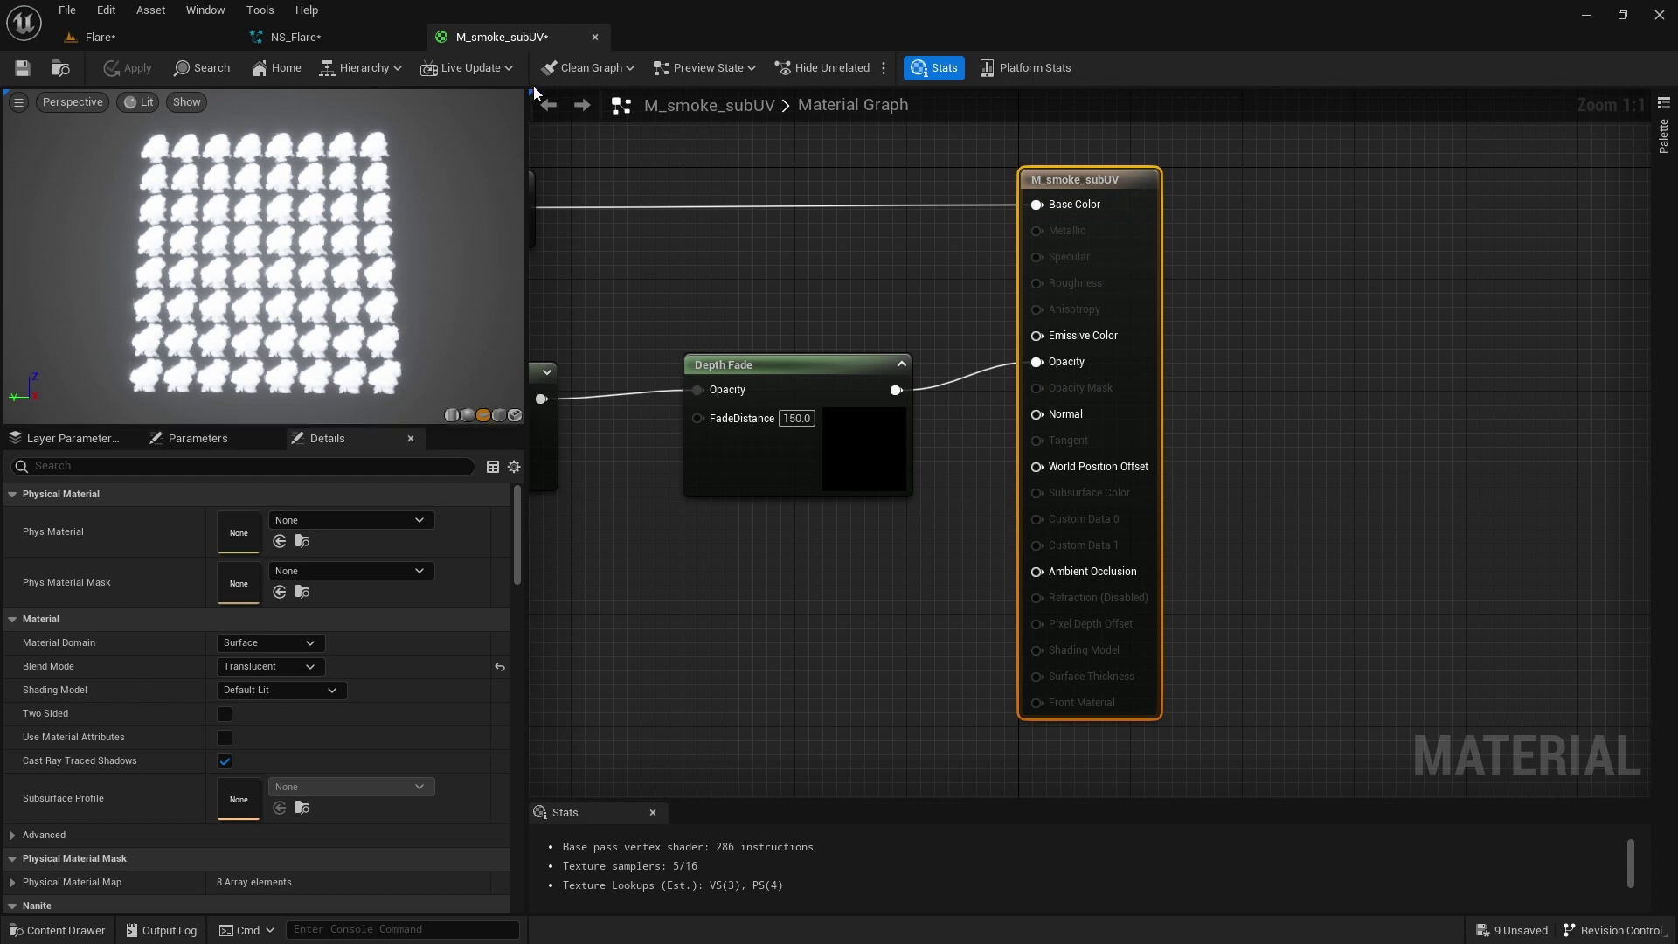
click(595, 37)
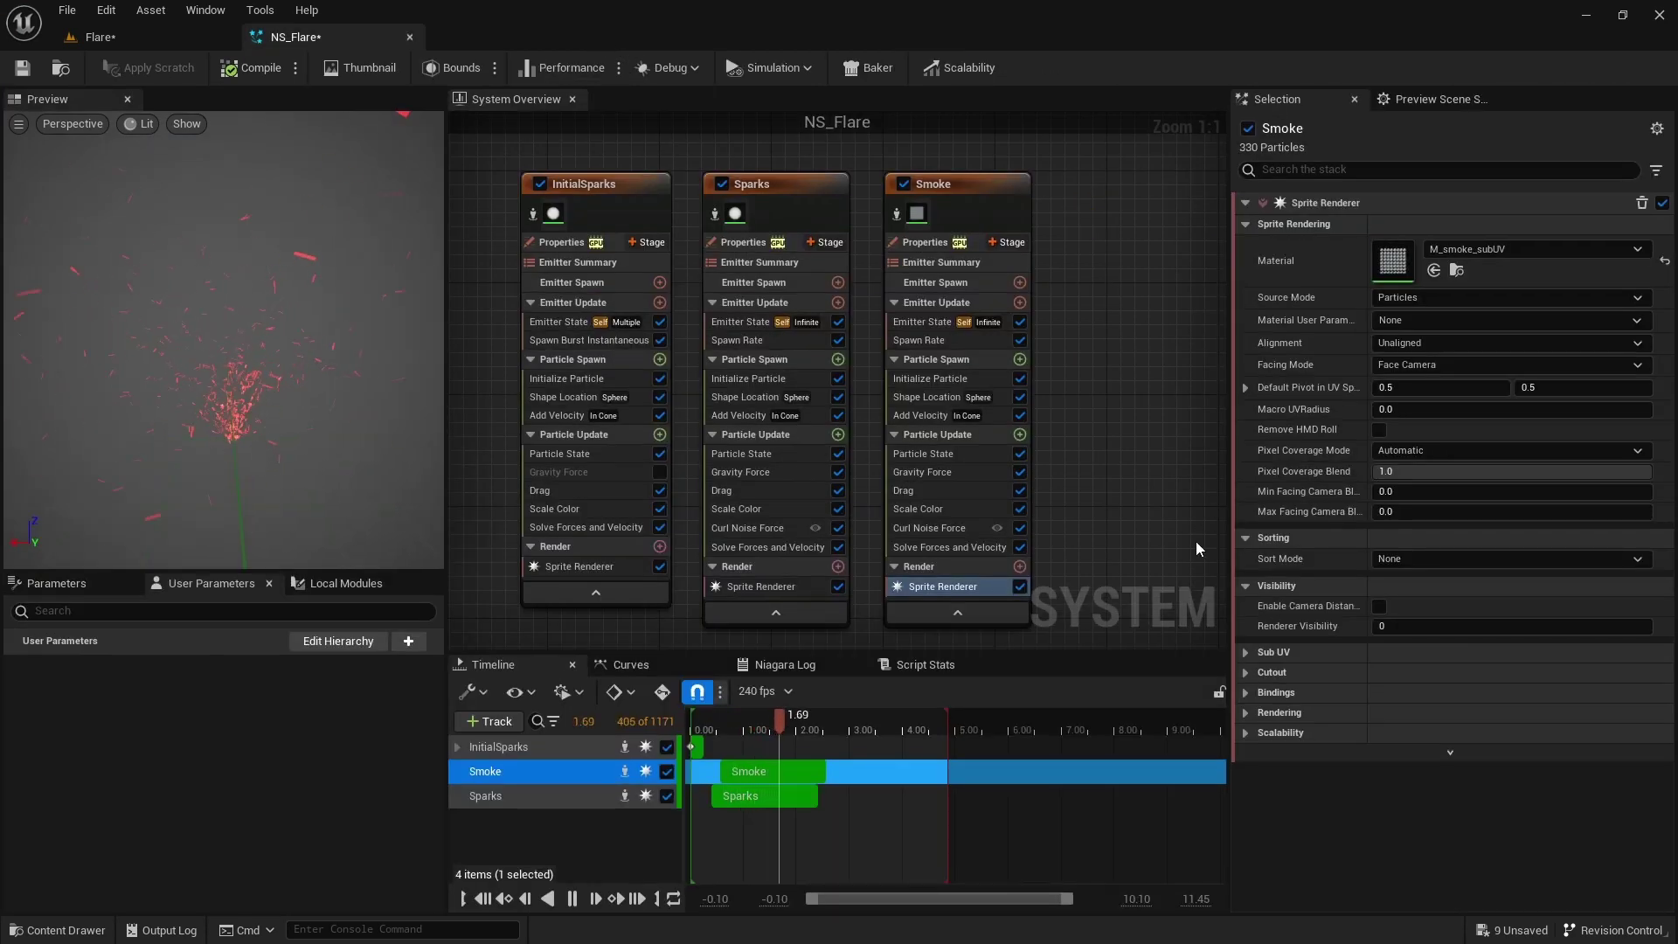
Set the Smoke Sprite Renderer's Sub Image Size to 8 × 8 with Sub UV Blending enabled.
click(1245, 655)
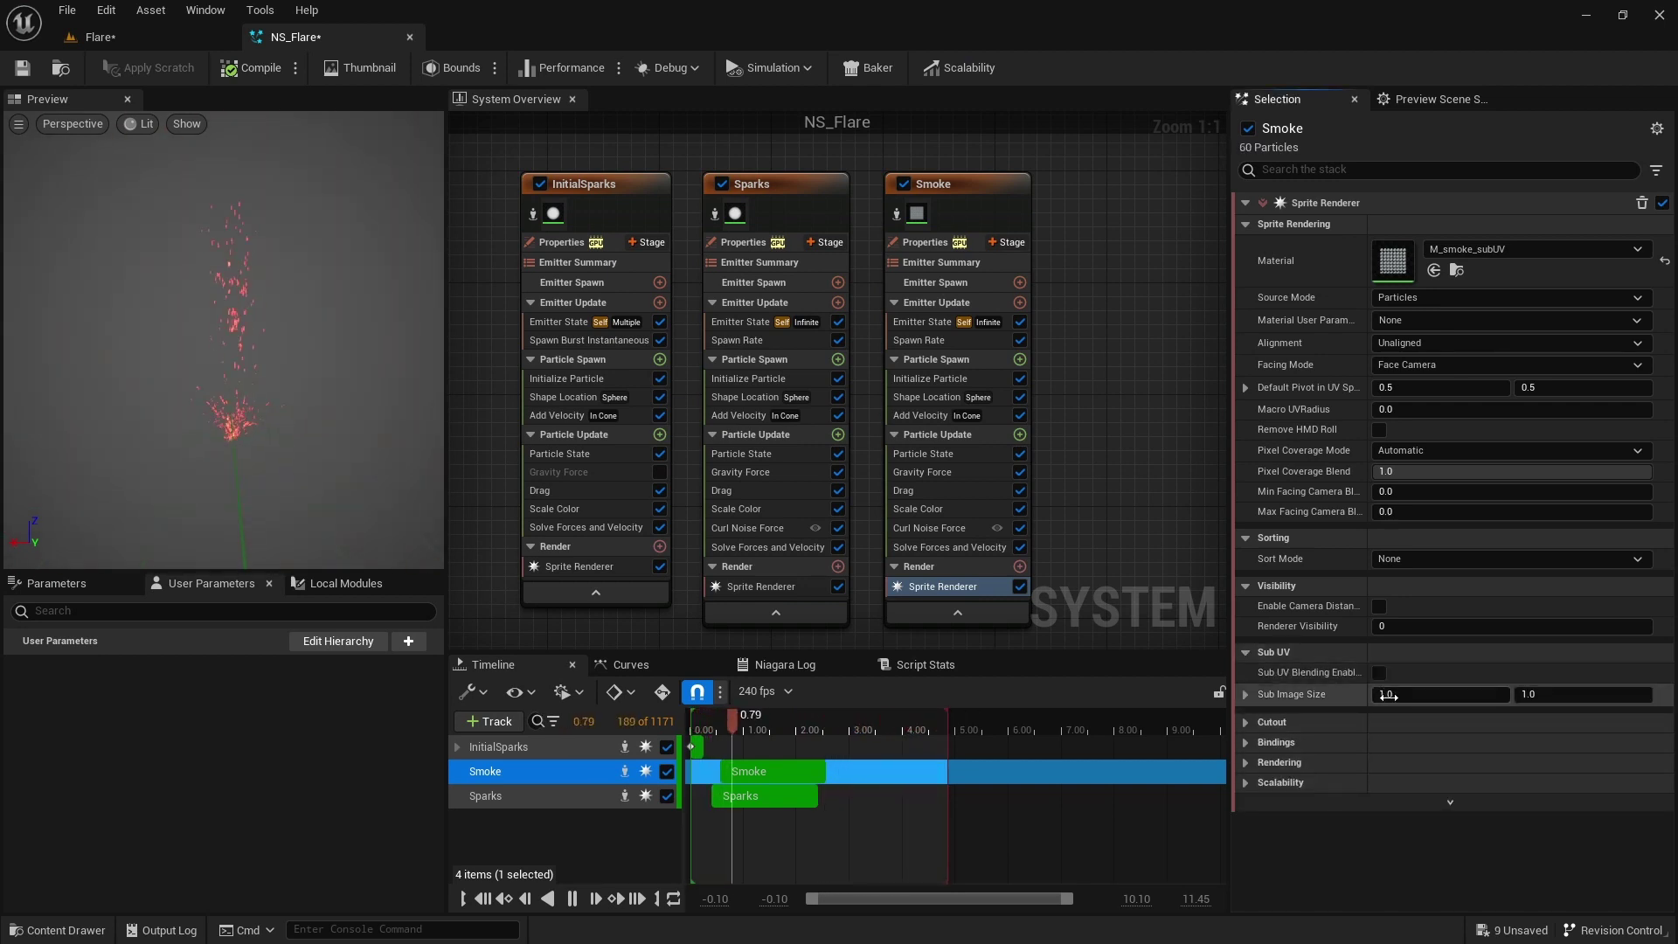
click(1244, 655)
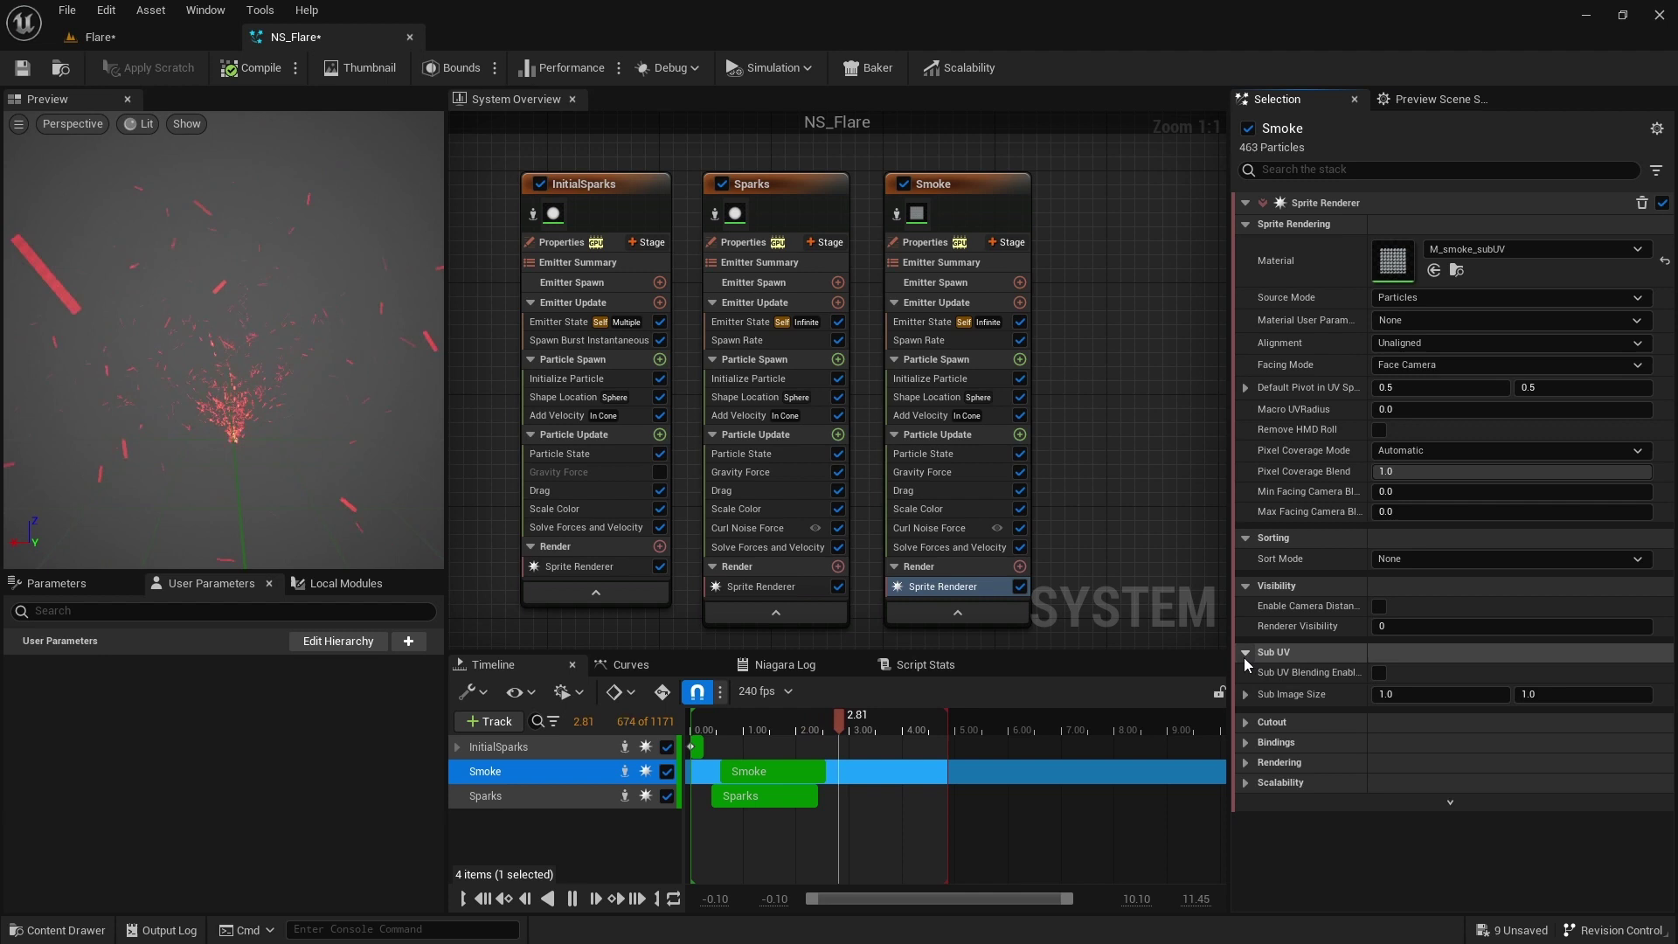
click(1525, 695)
text(8)
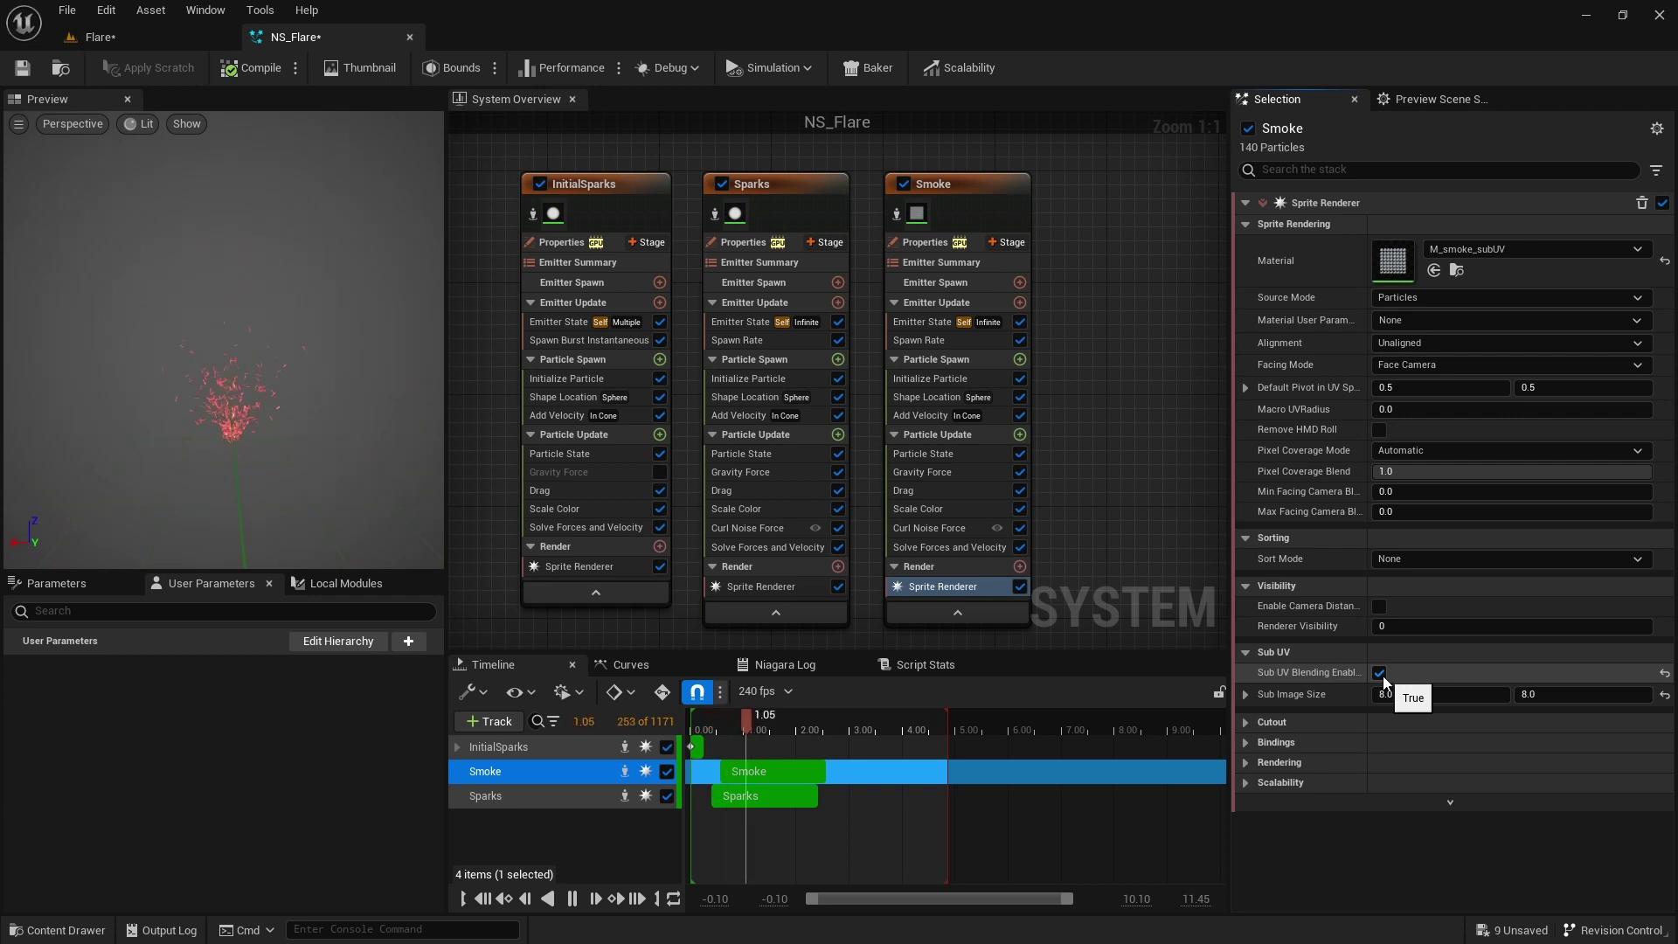
Add a Sub UVAnimation module to Smoke Particle Update, linked to Sprite Renderer, playing frames 0–63.
click(1018, 436)
text(sub)
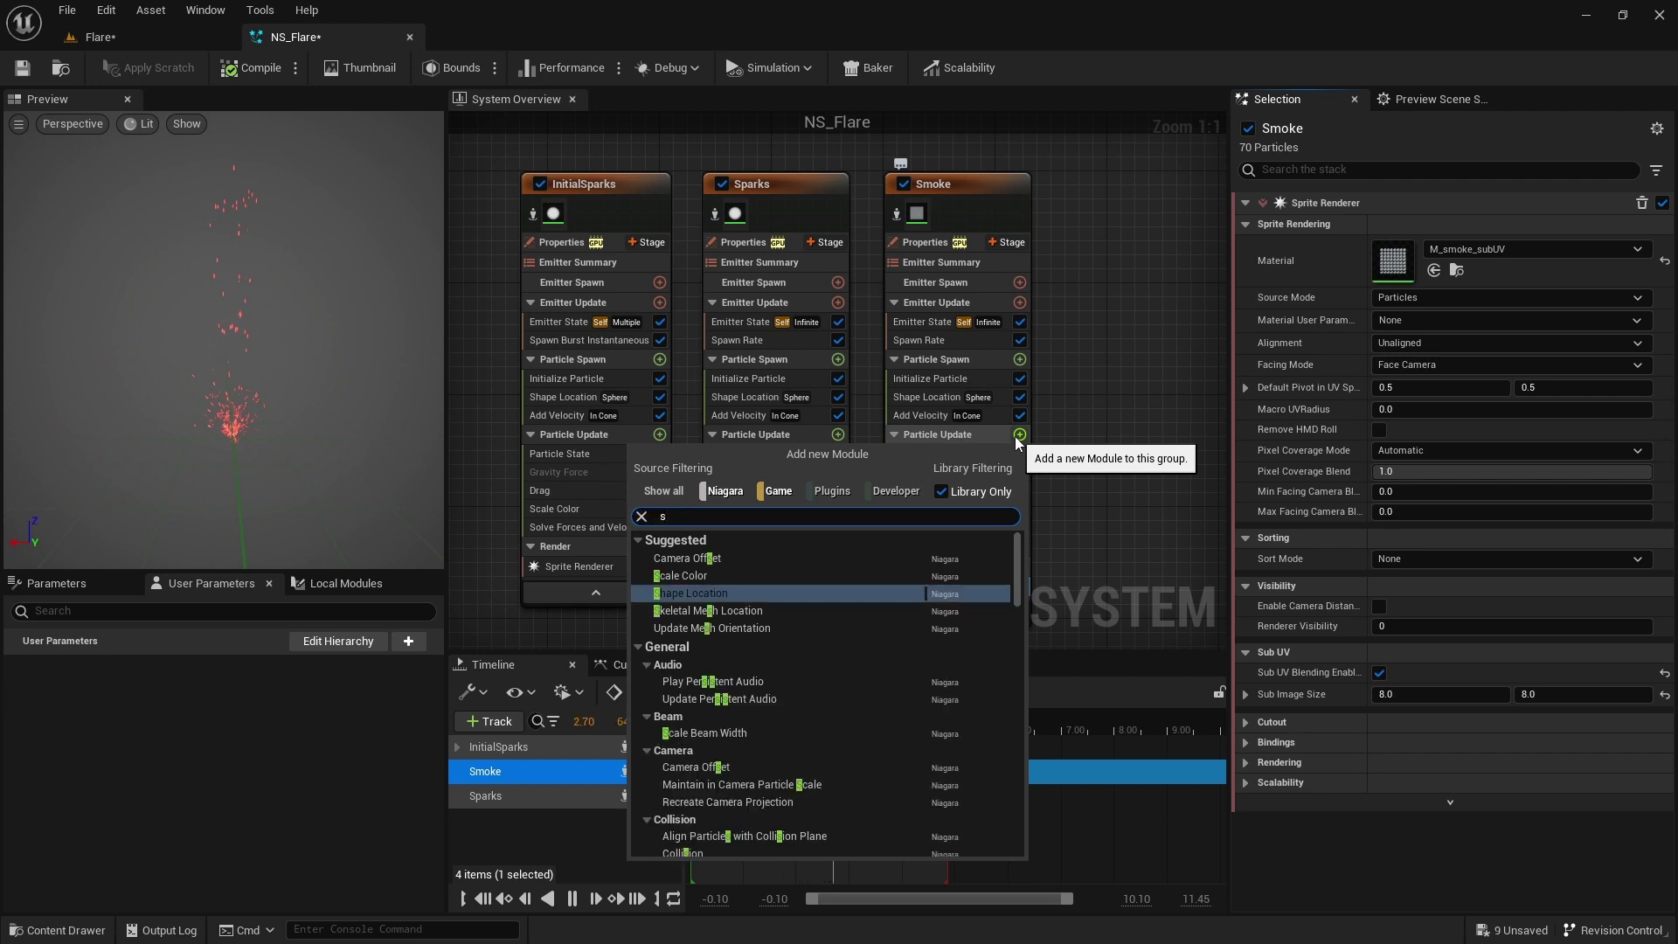
click(753, 557)
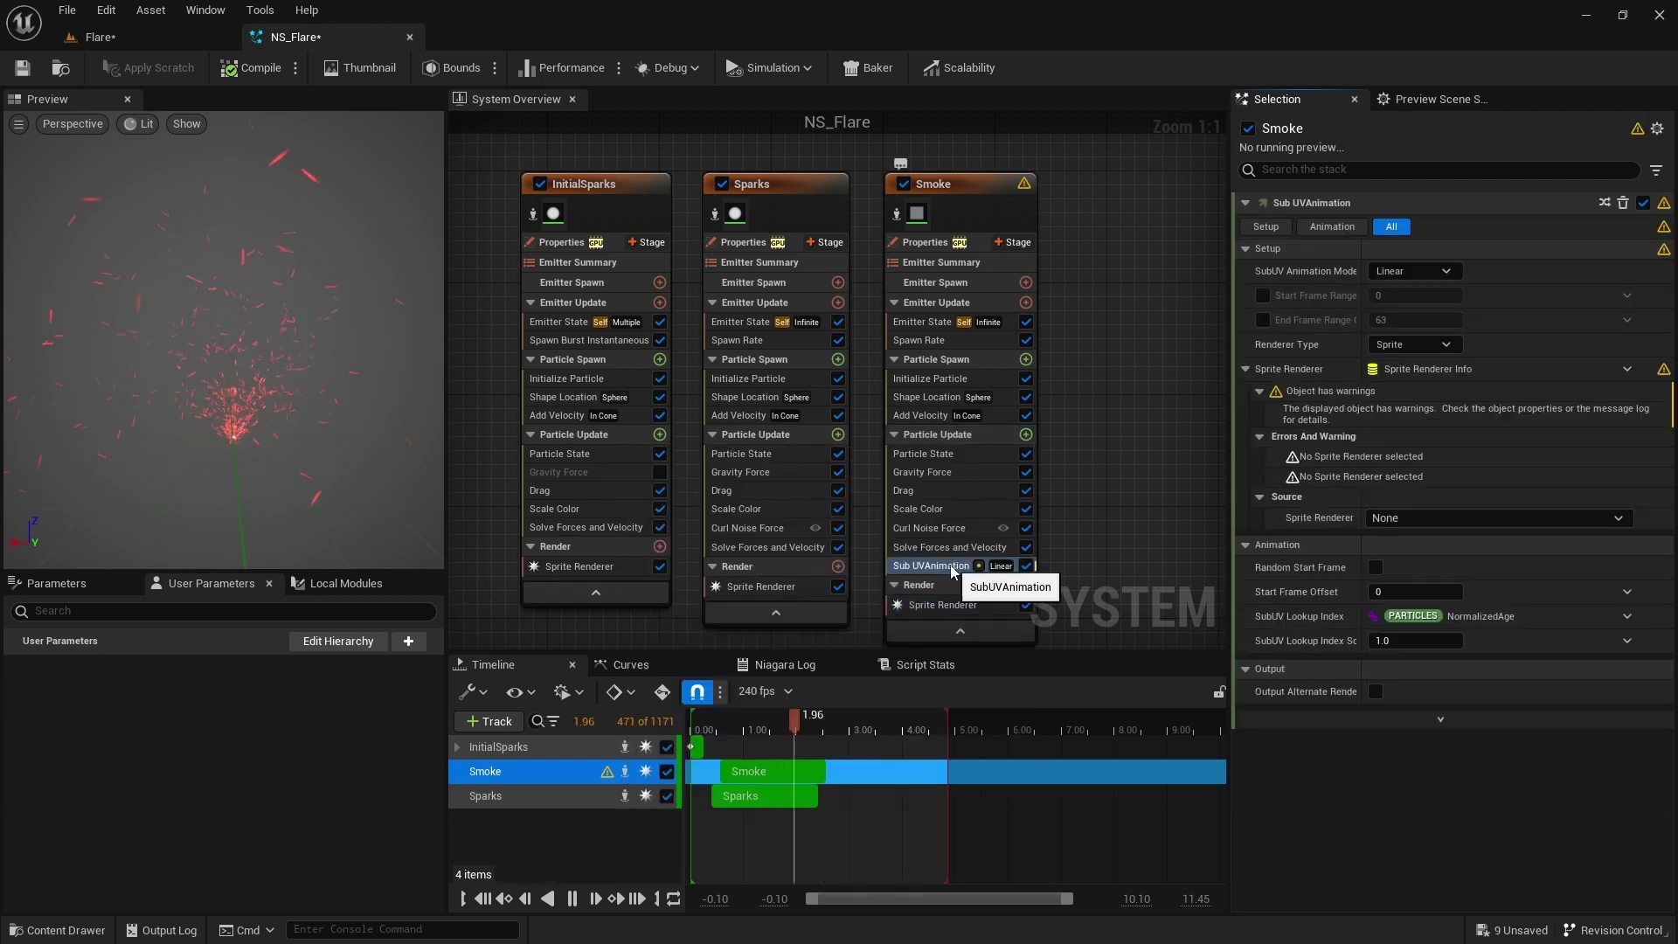
click(1448, 518)
click(1449, 540)
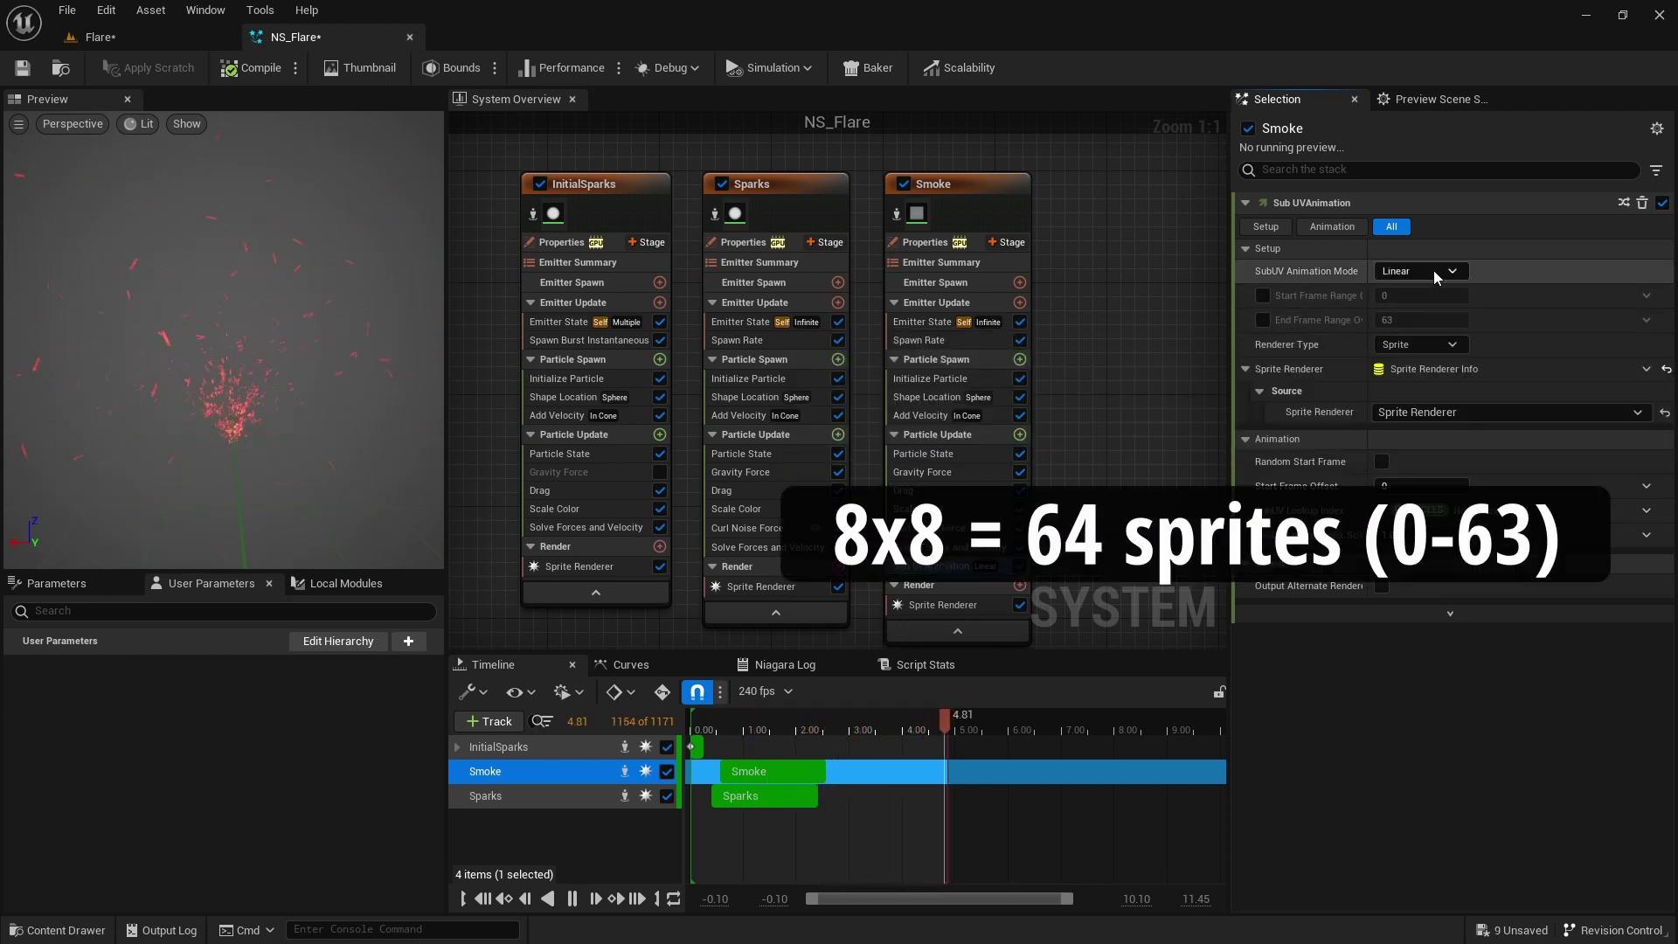
click(1263, 296)
click(1262, 319)
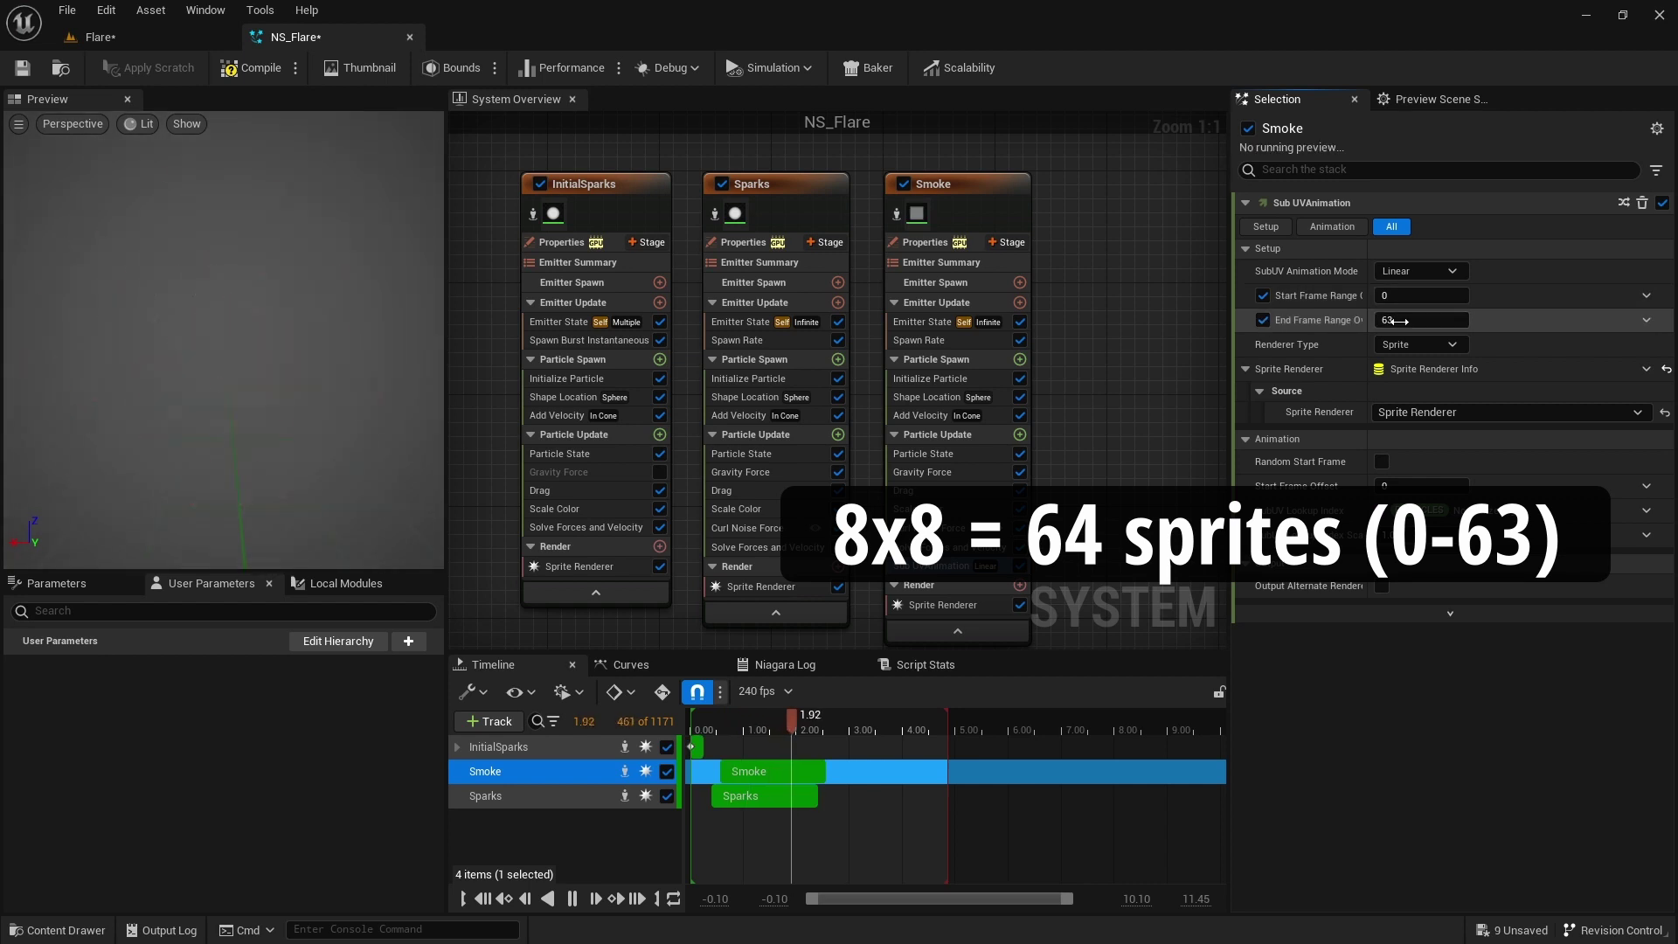
click(1465, 731)
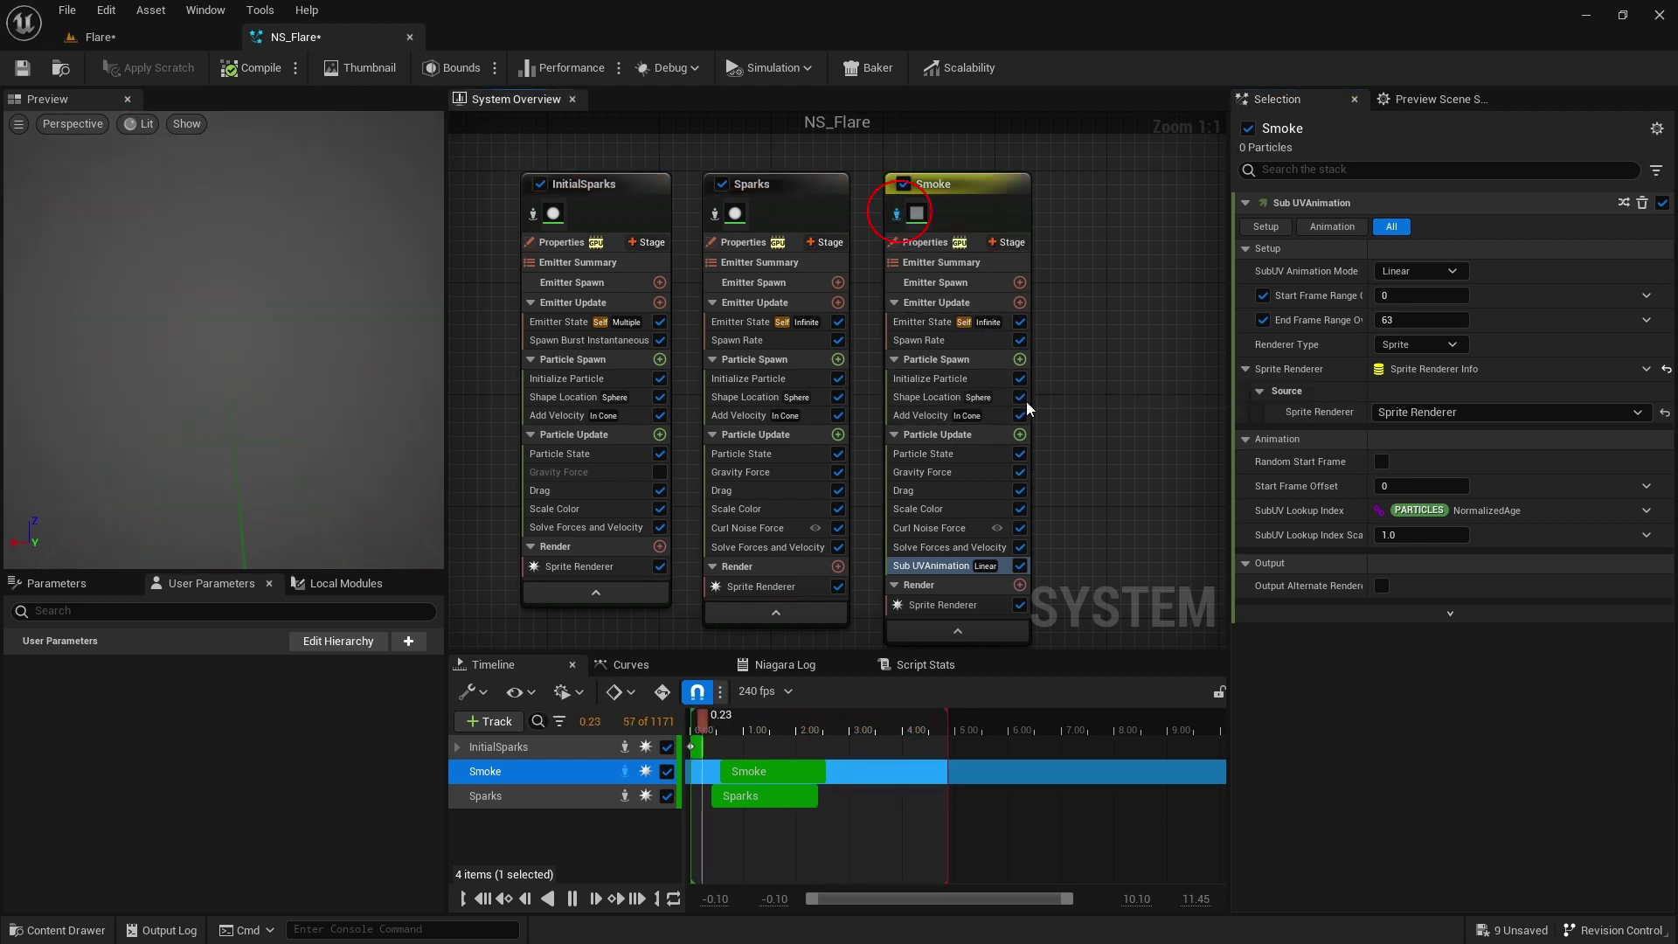
Switch the Smoke's Initialize Particle sprite size mode to Random Uniform.
click(930, 379)
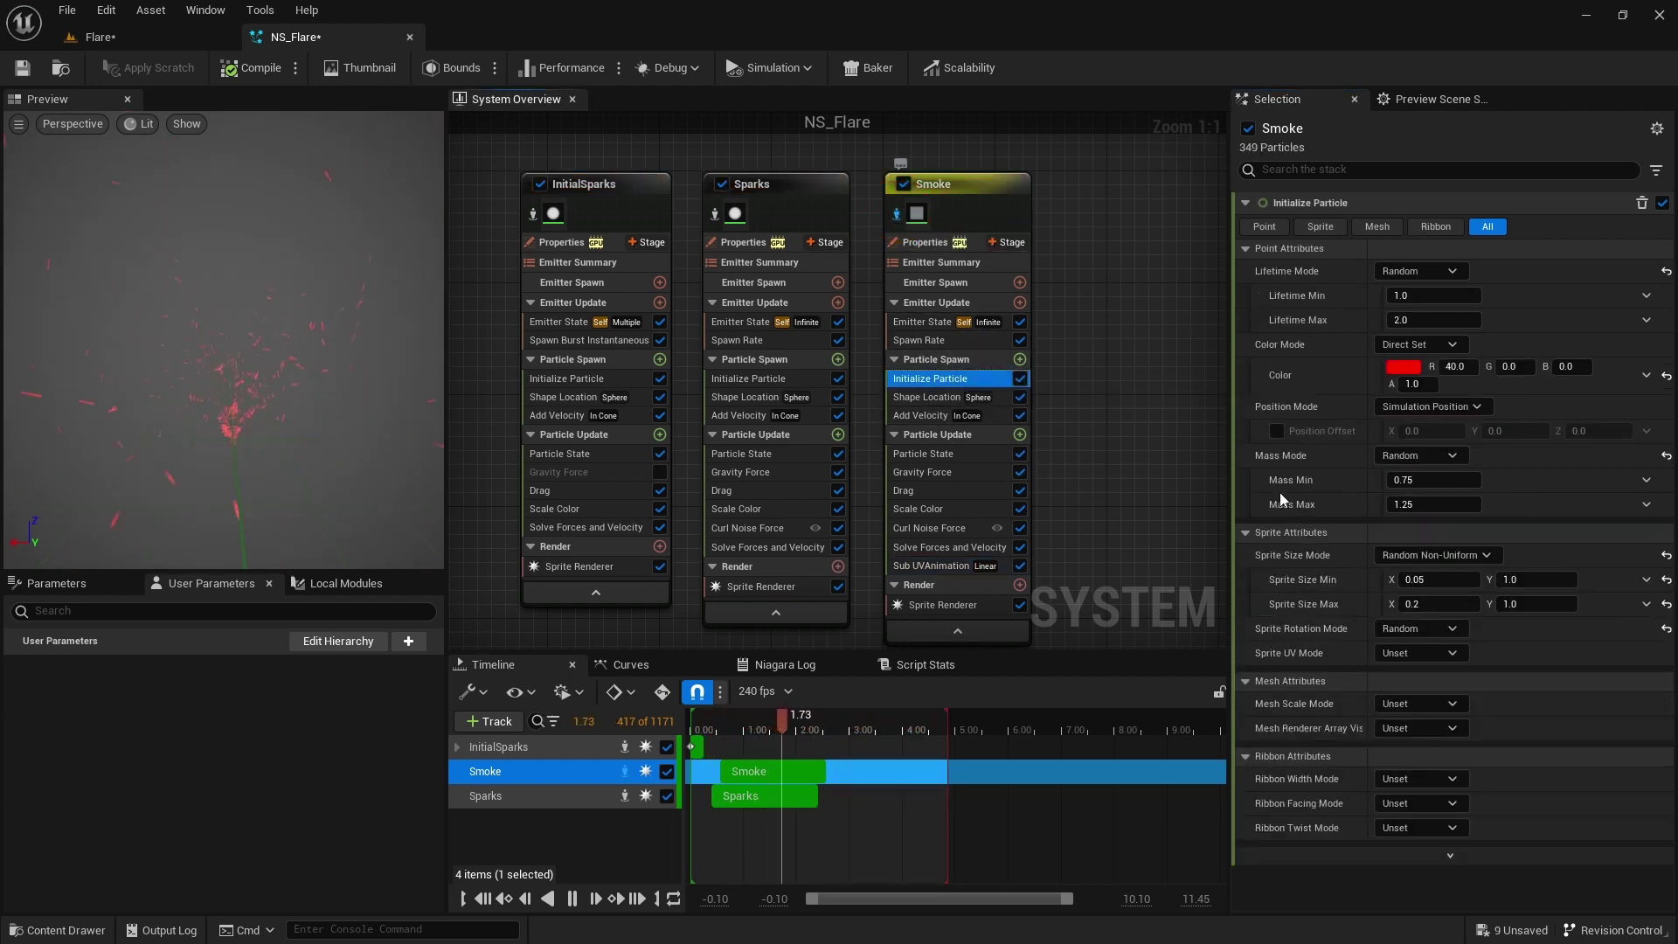
click(1474, 559)
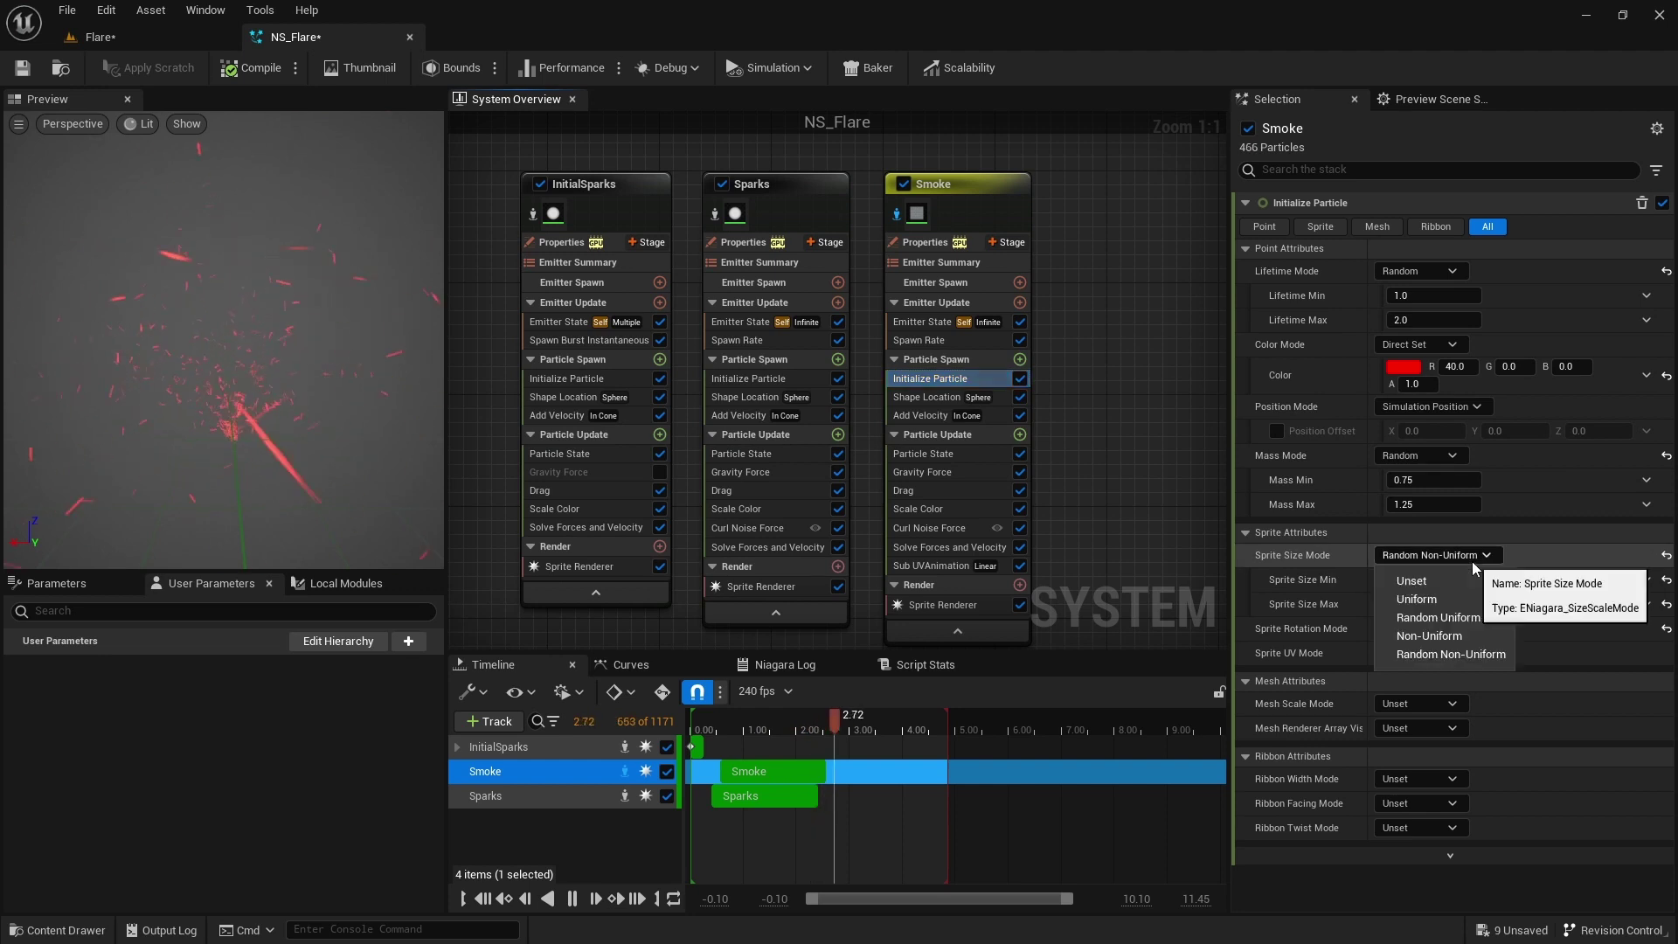
click(1473, 619)
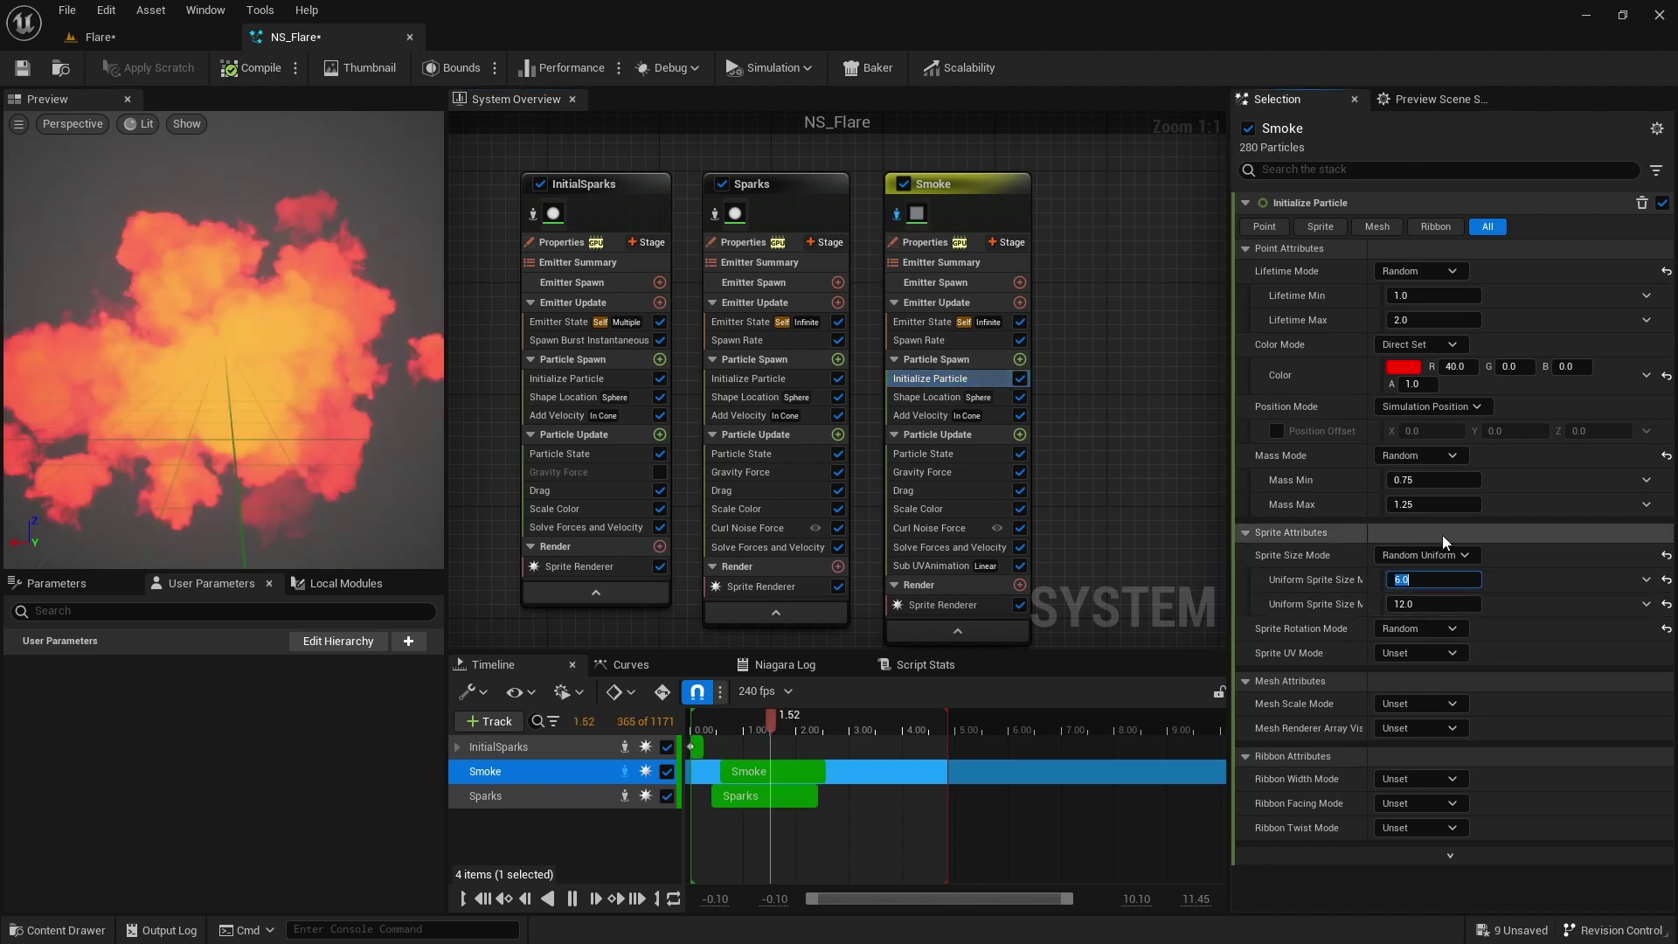
Set the Smoke's initial colour to a grey with alpha 0.5.
click(1403, 366)
click(1240, 703)
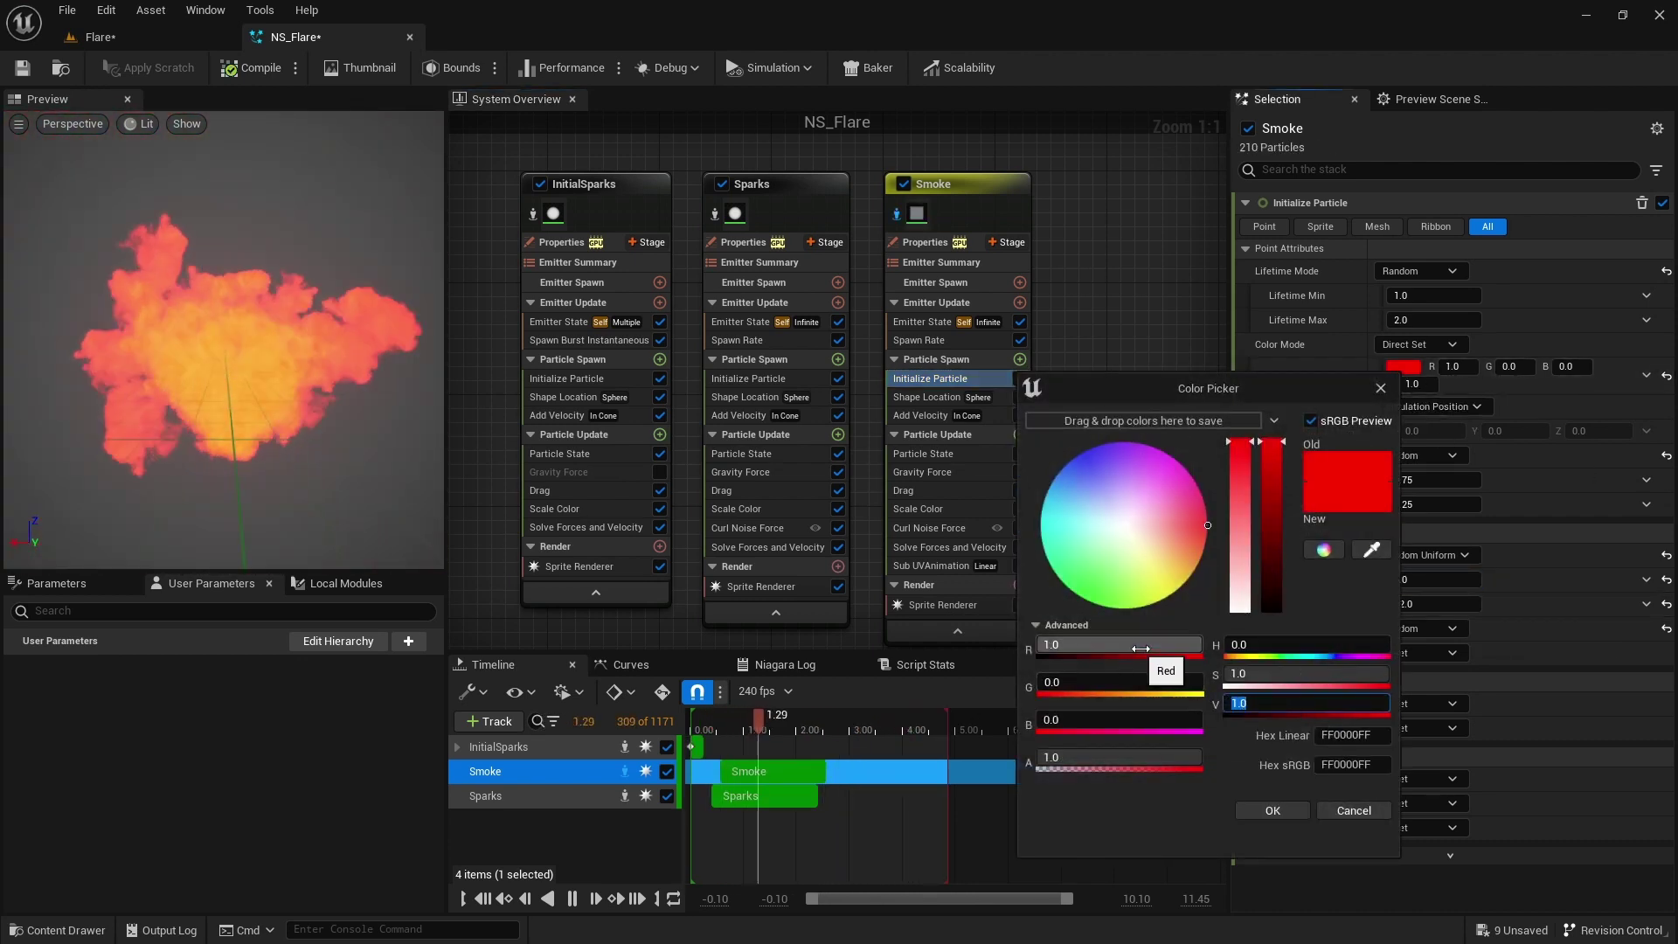
click(1094, 682)
text(1)
key(Tab)
text(1)
key(Return)
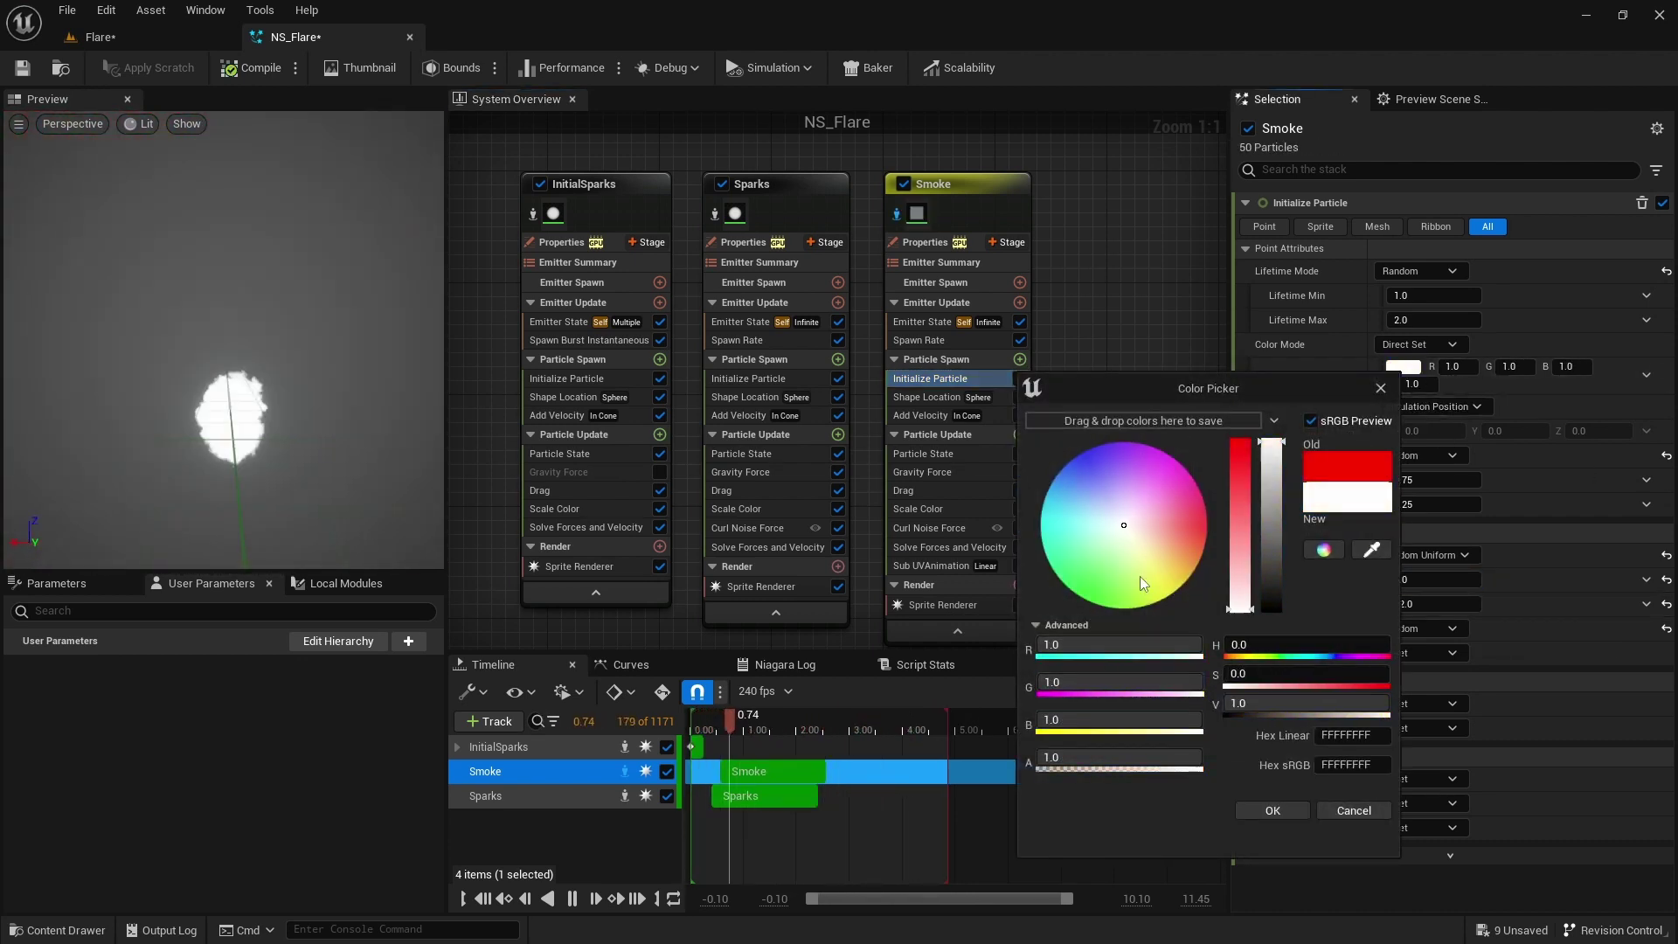
drag(1272, 443, 1272, 474)
drag(1197, 756, 1119, 757)
click(1180, 758)
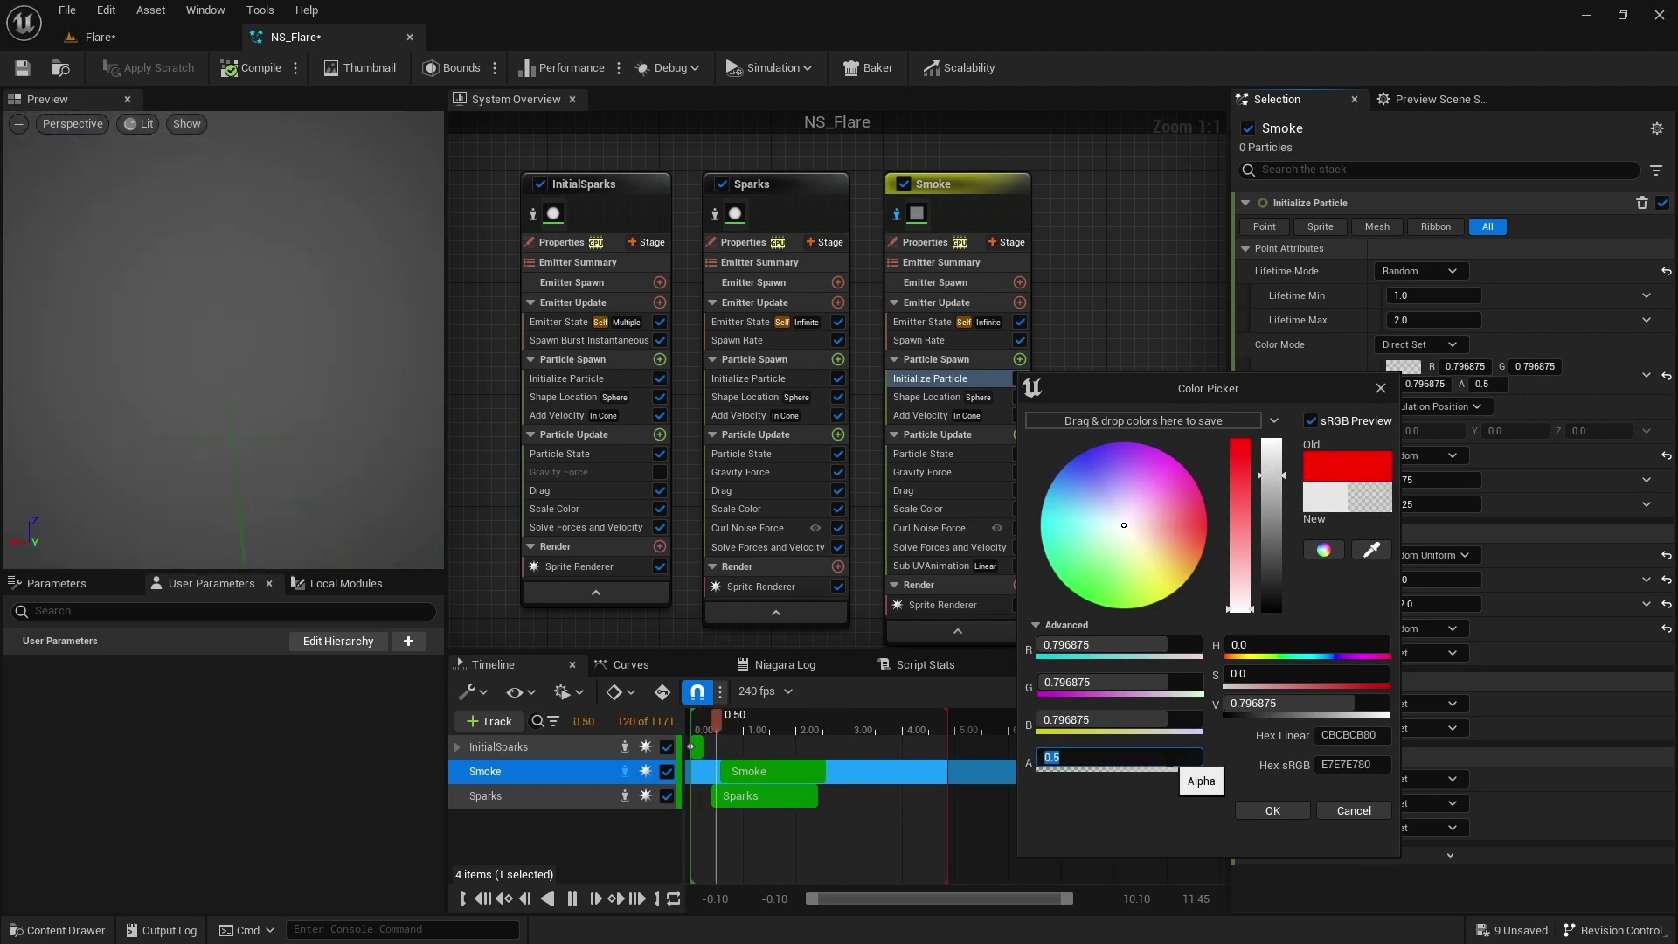
click(1273, 810)
Set the Smoke's mass to 0.01–0.02 and its sprite size range to 20–50.
click(1418, 481)
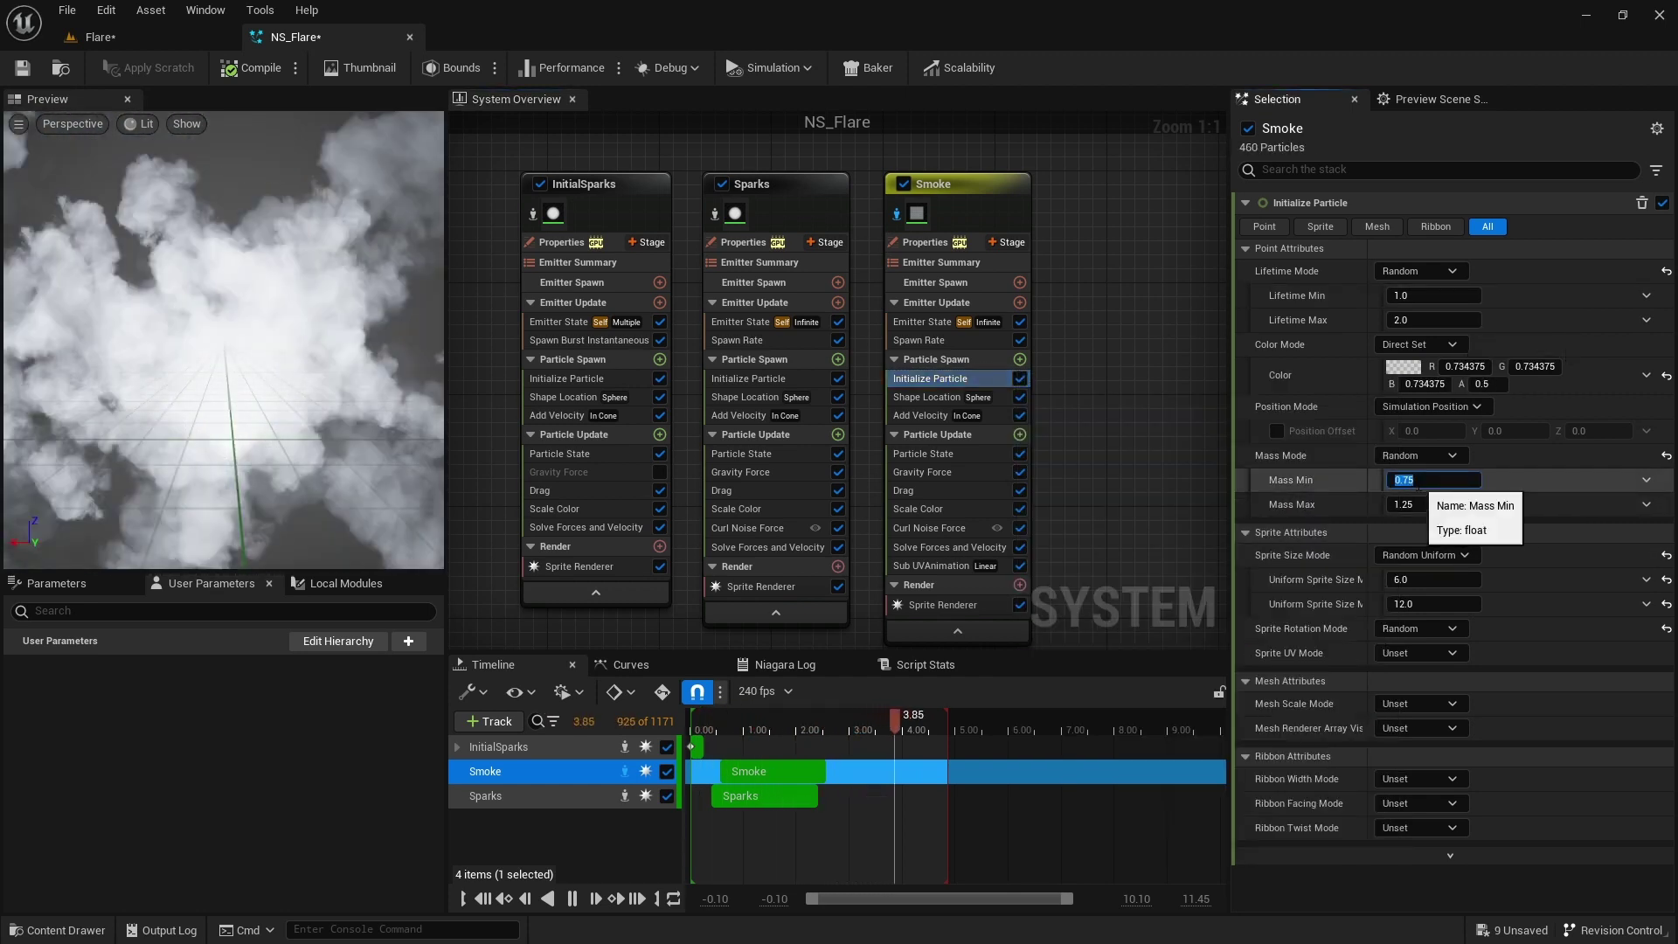
text(0.01)
key(Return)
click(1417, 505)
text(0.02)
key(Return)
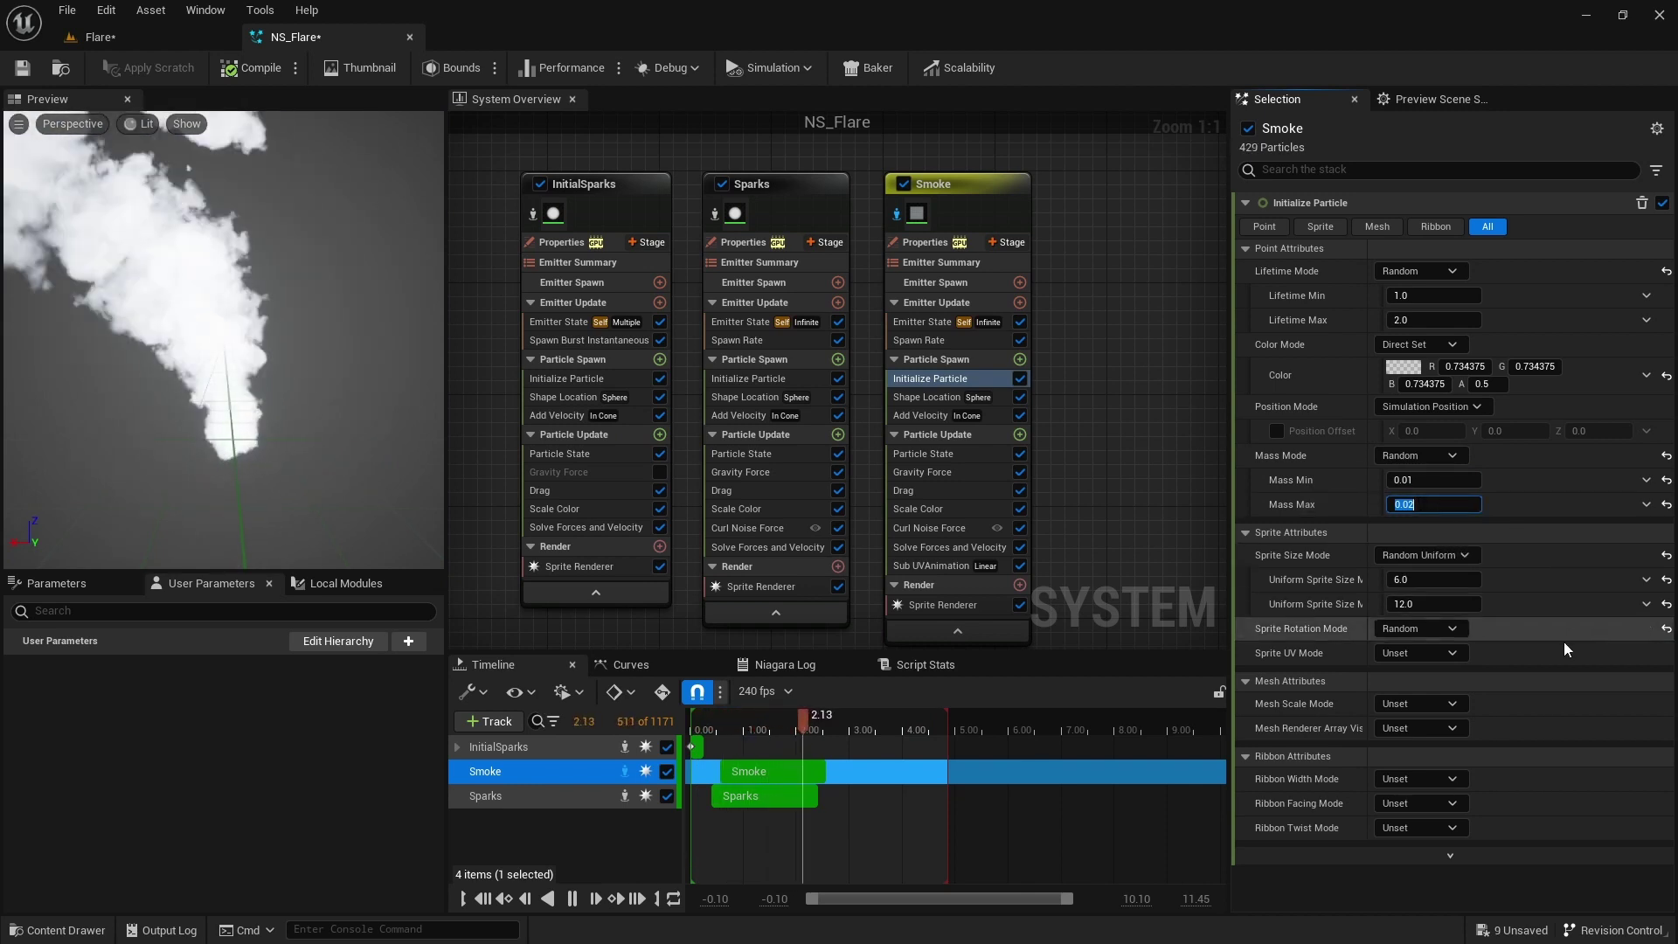
click(1433, 580)
click(1434, 604)
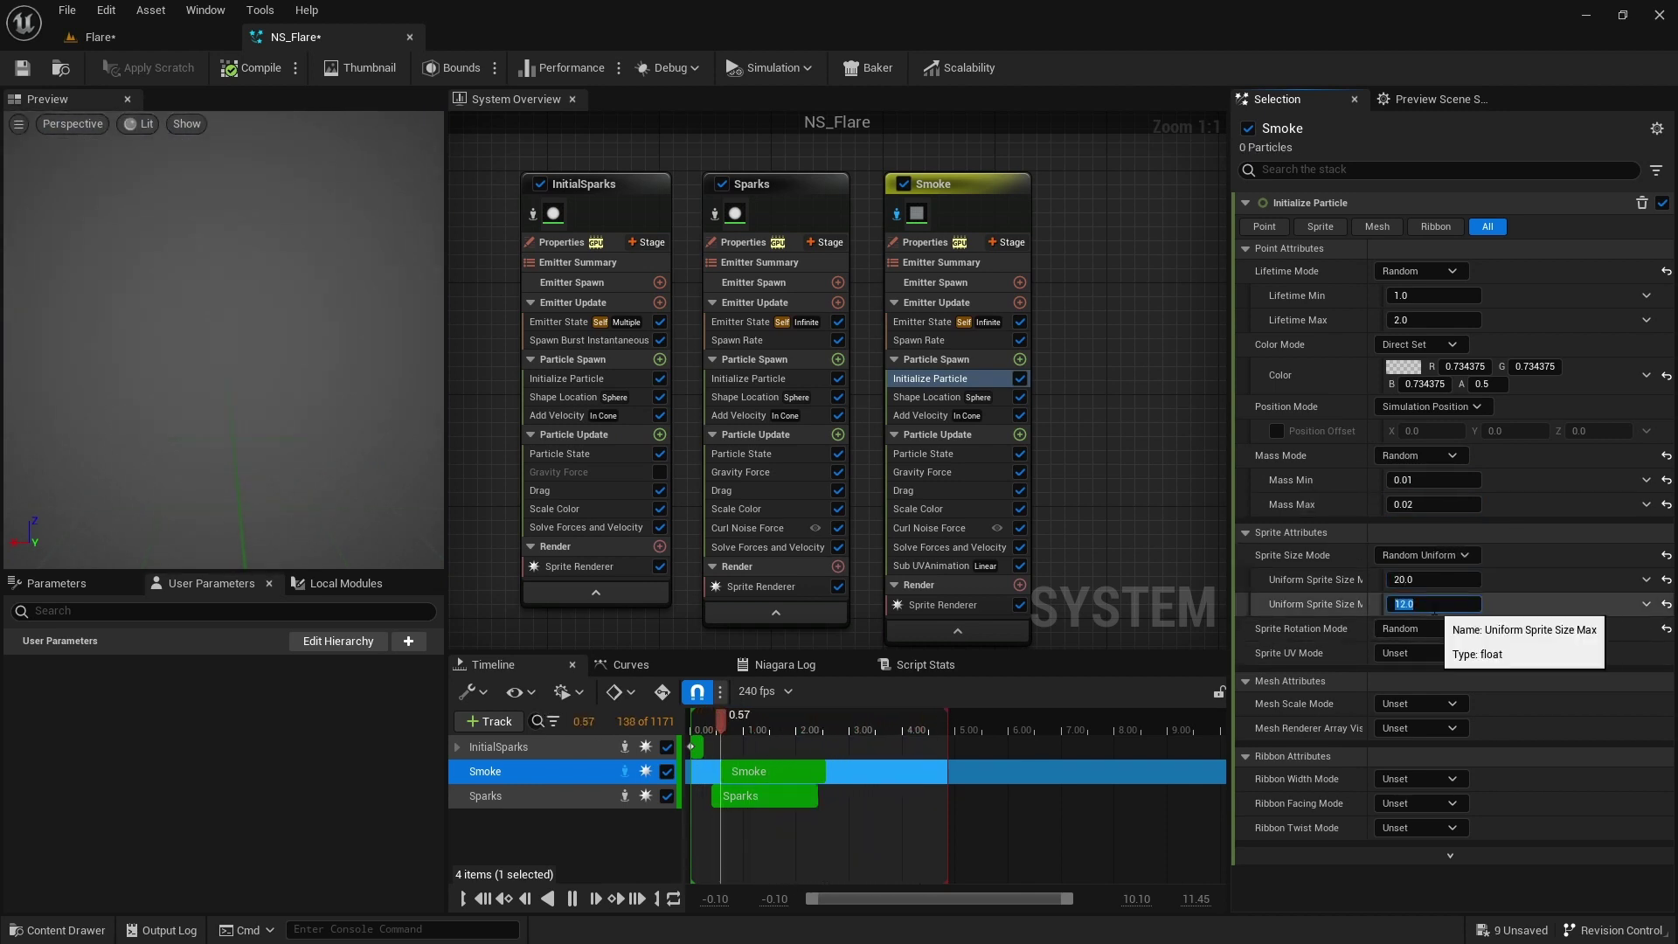
key(Return)
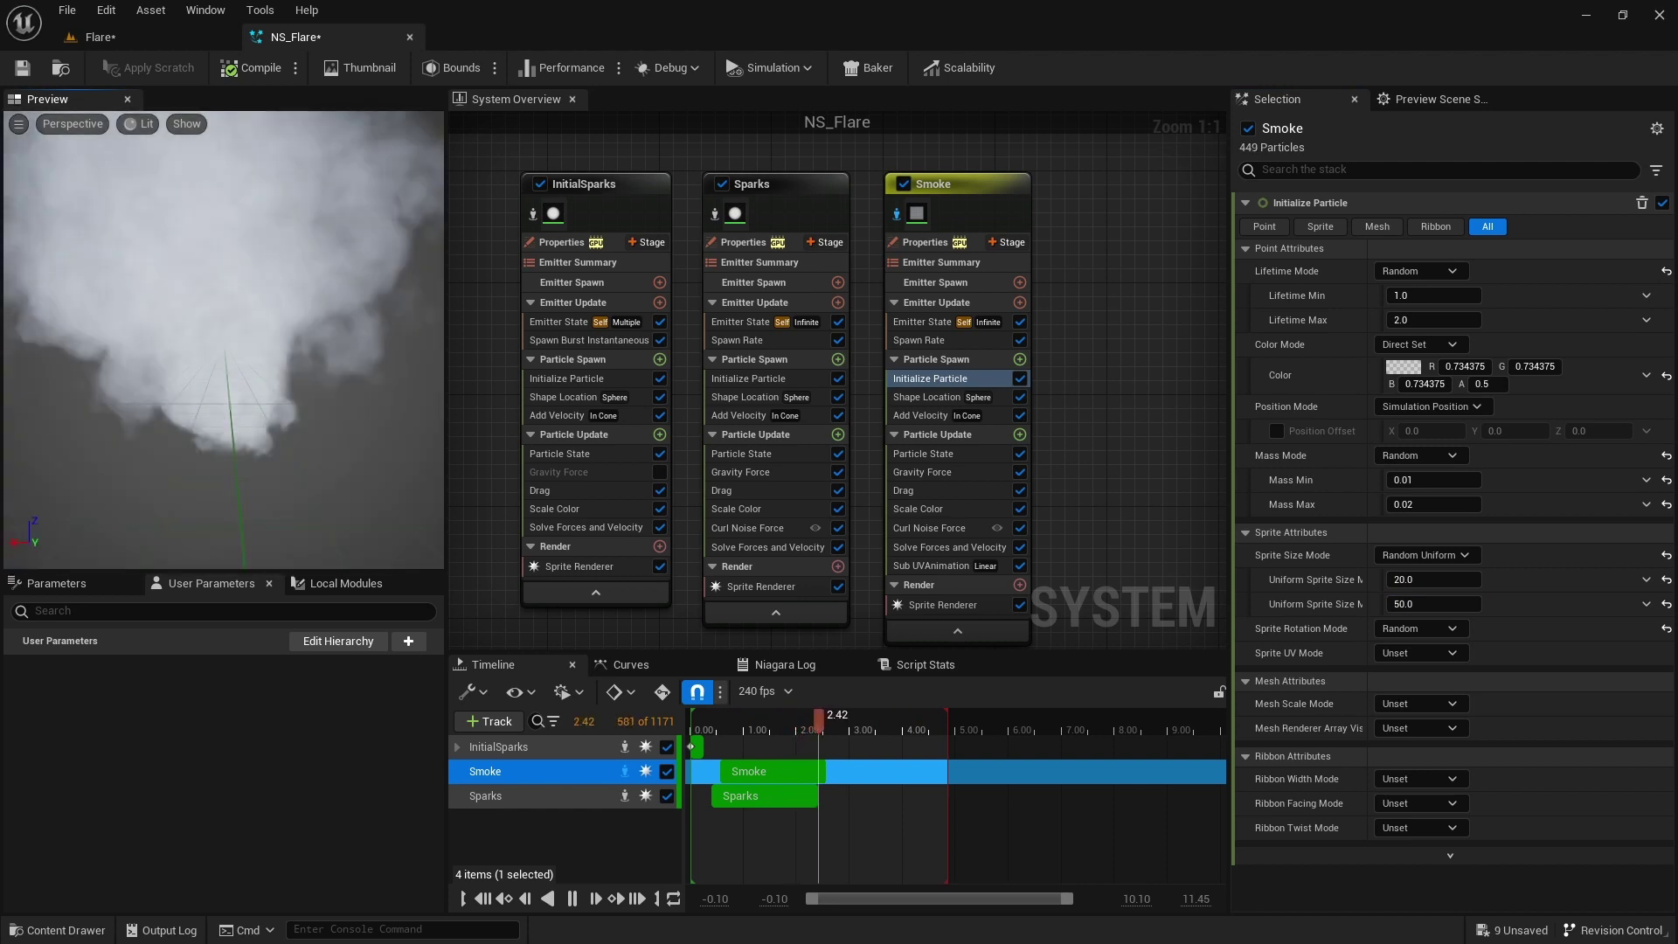
Set the Smoke's Add Velocity speed to 25–50 with a 60° cone angle.
click(922, 415)
click(1433, 275)
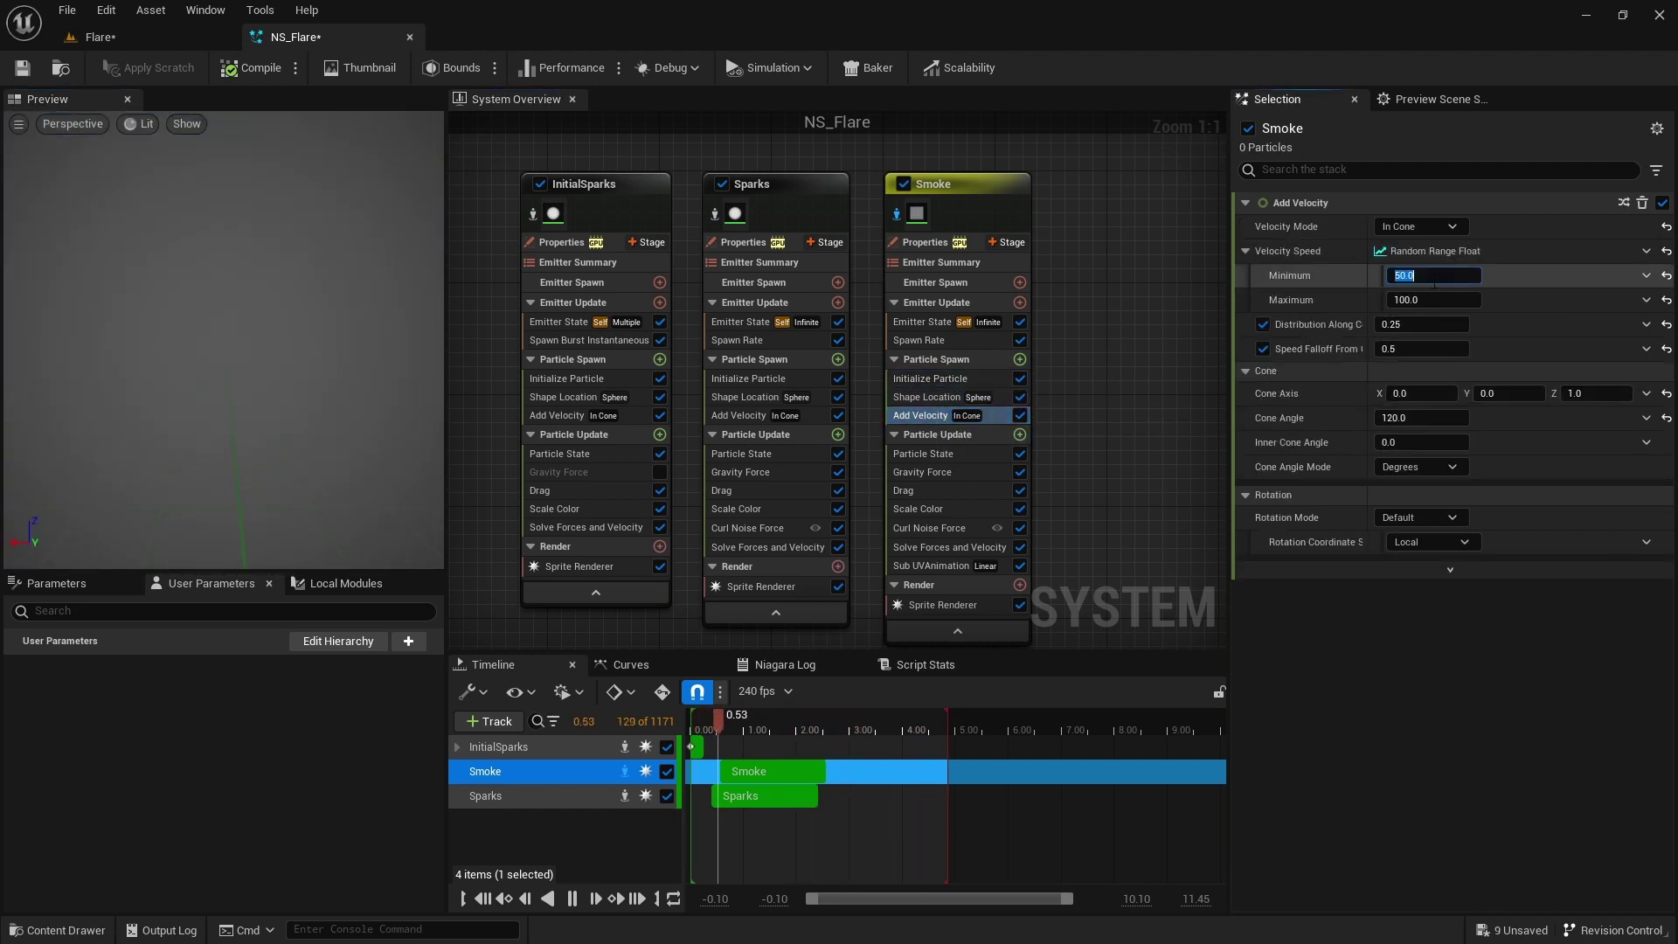
text(25)
click(1428, 300)
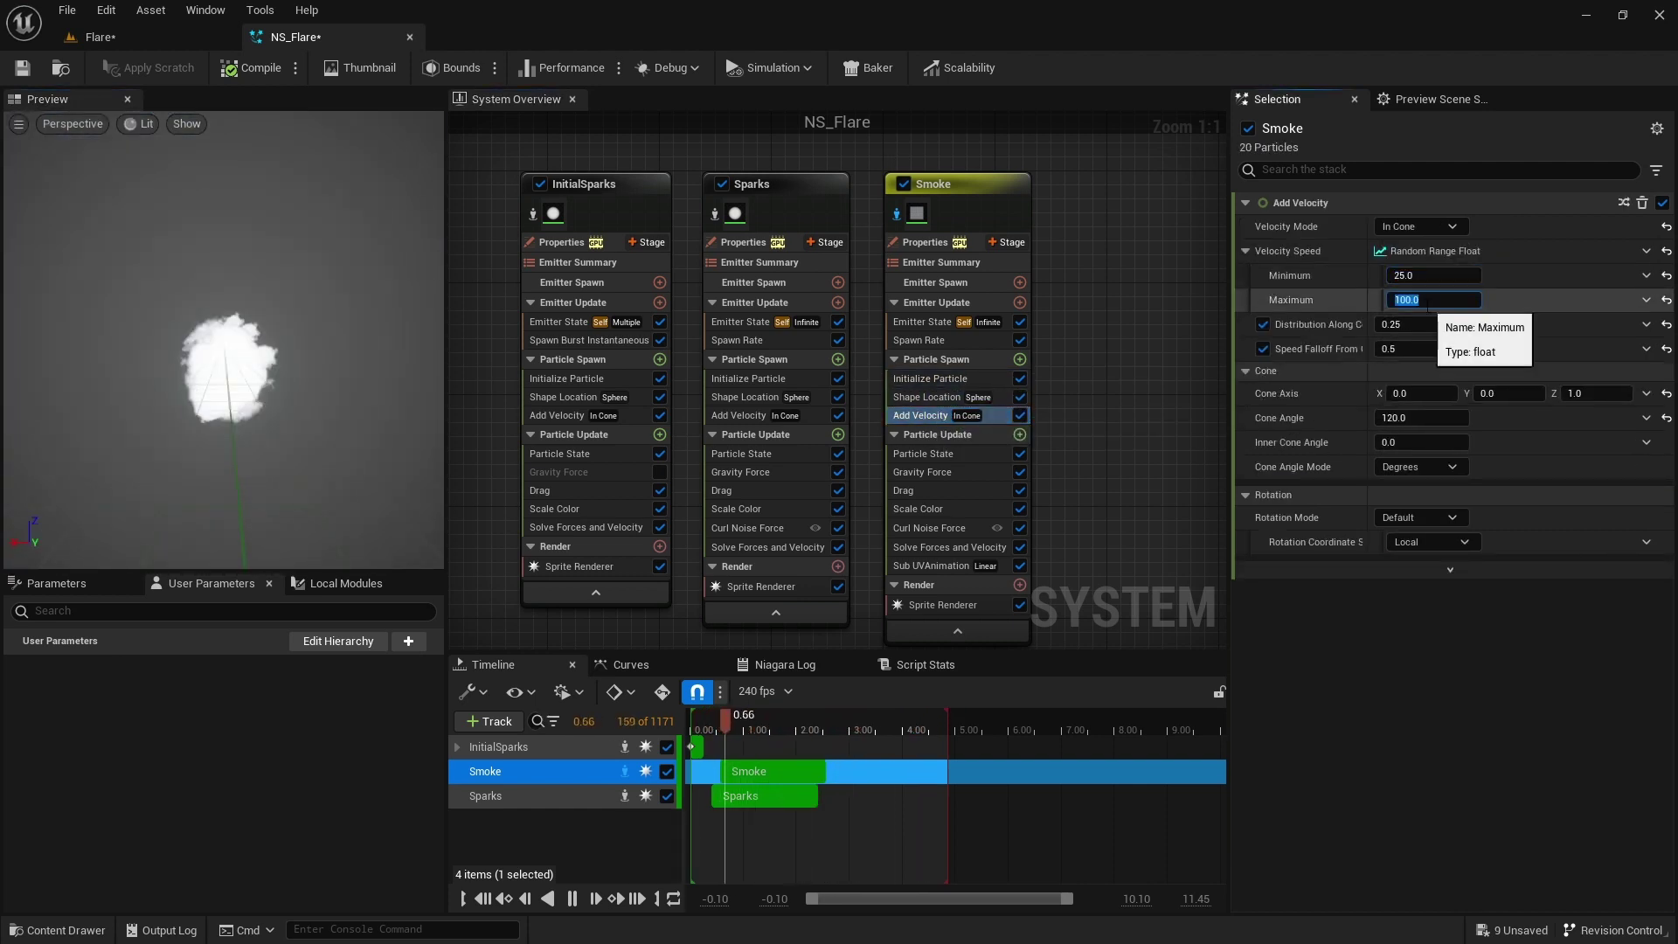
text(50)
click(1397, 418)
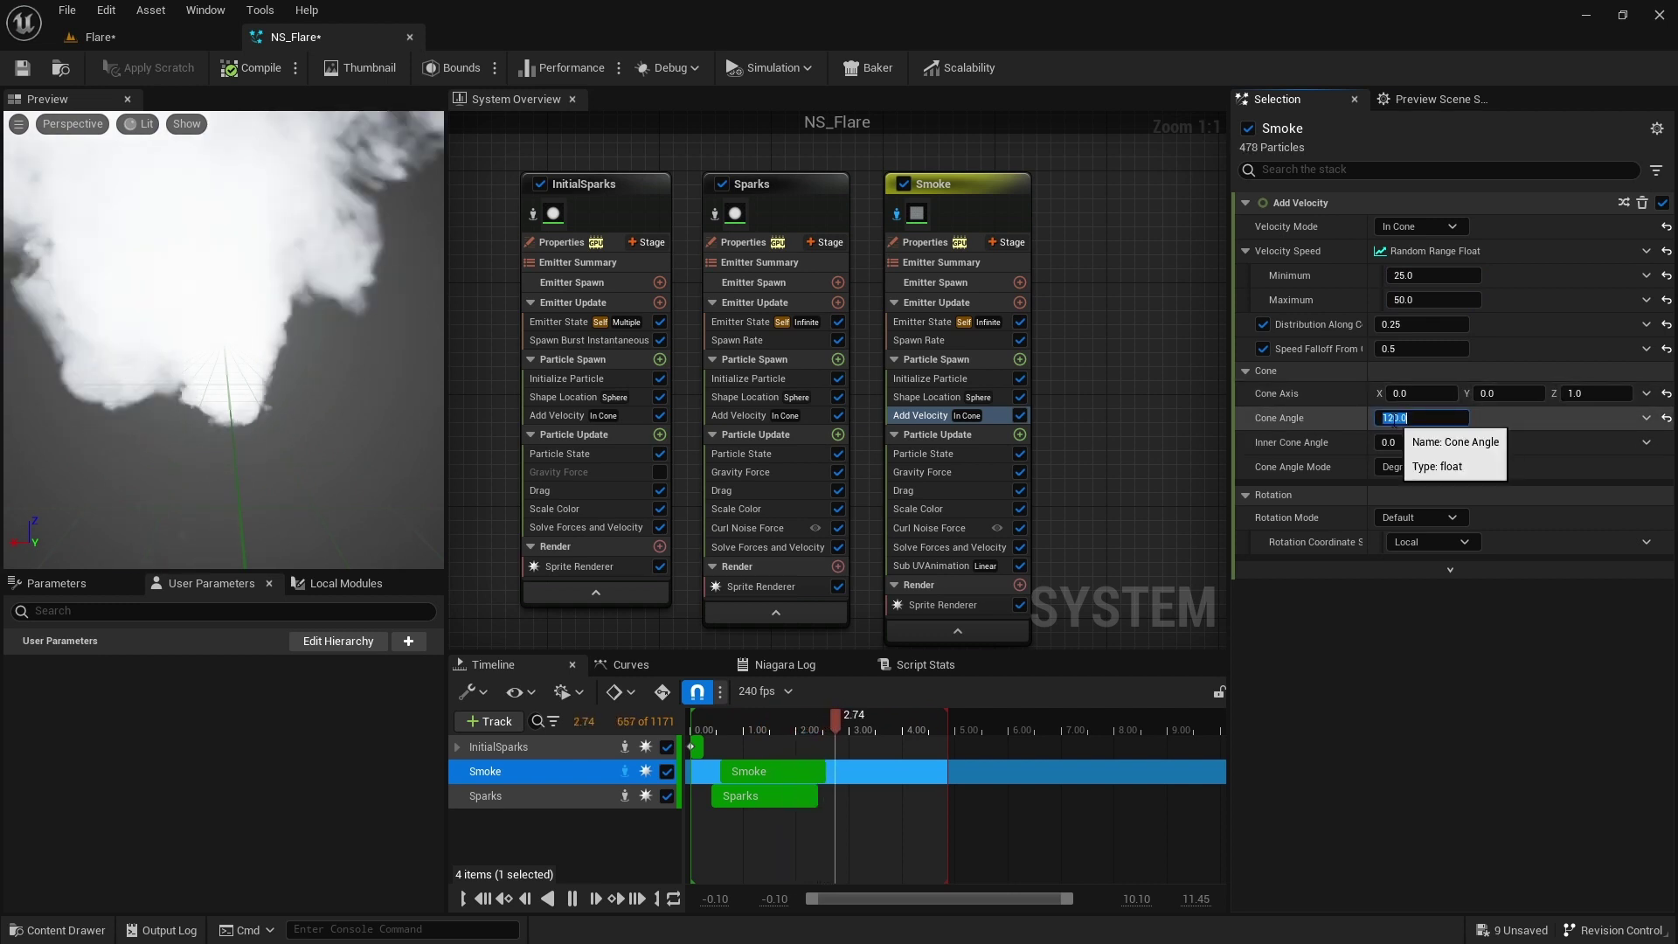
text(60)
key(Return)
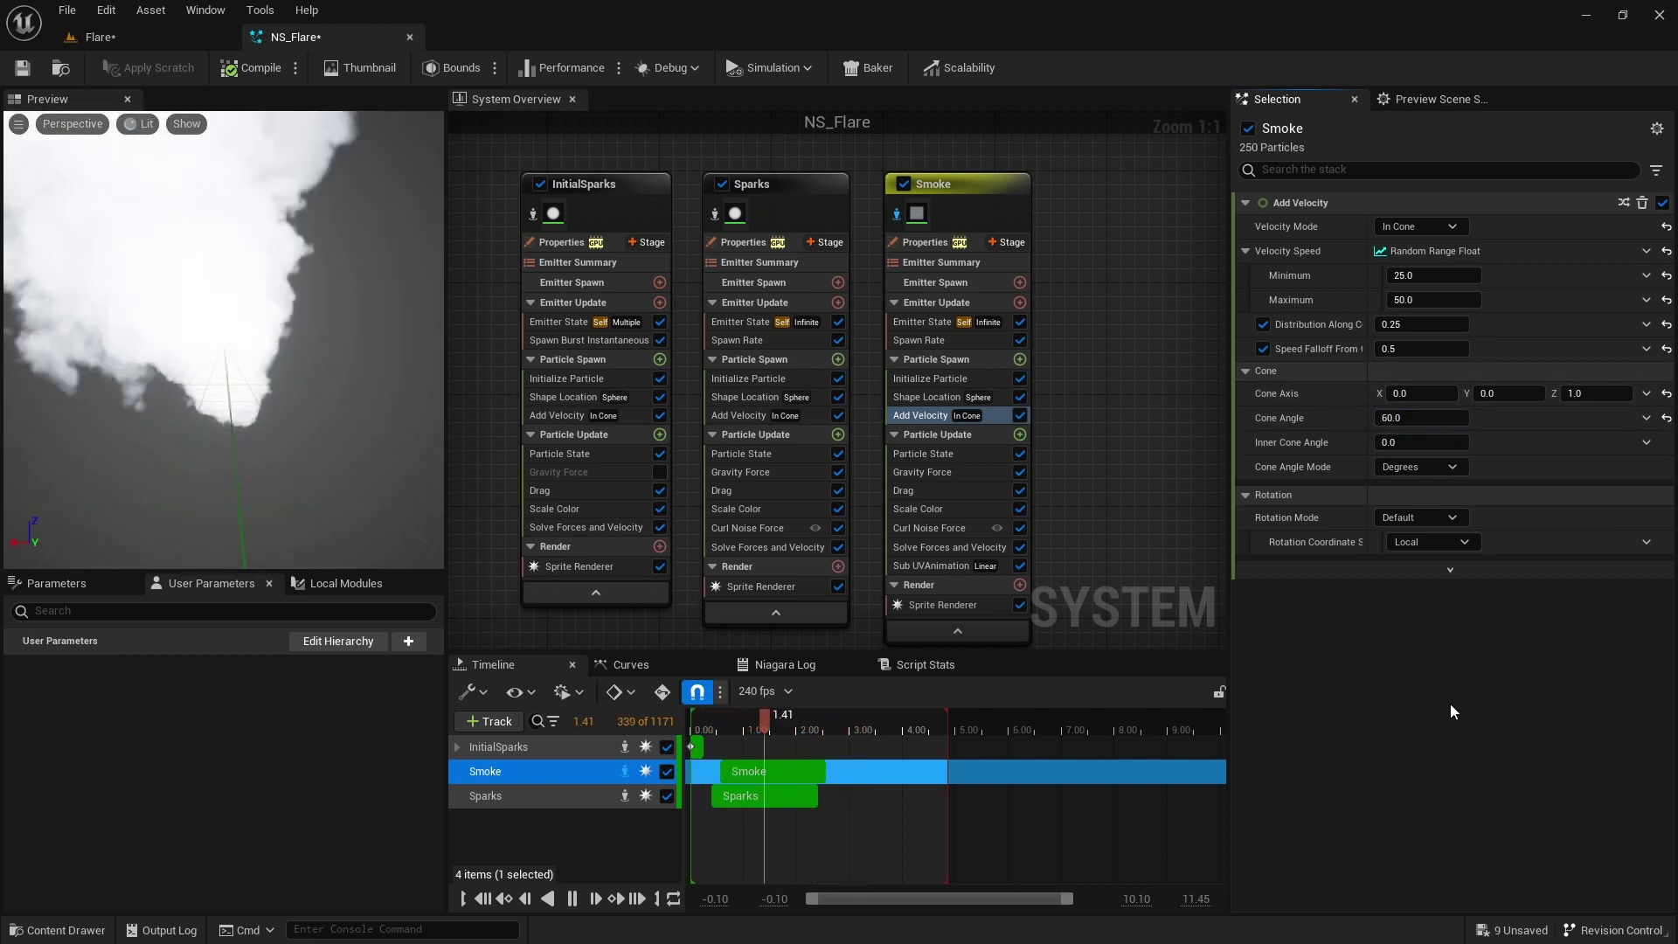
Set the Smoke's Gravity Force Z to -20.
click(951, 472)
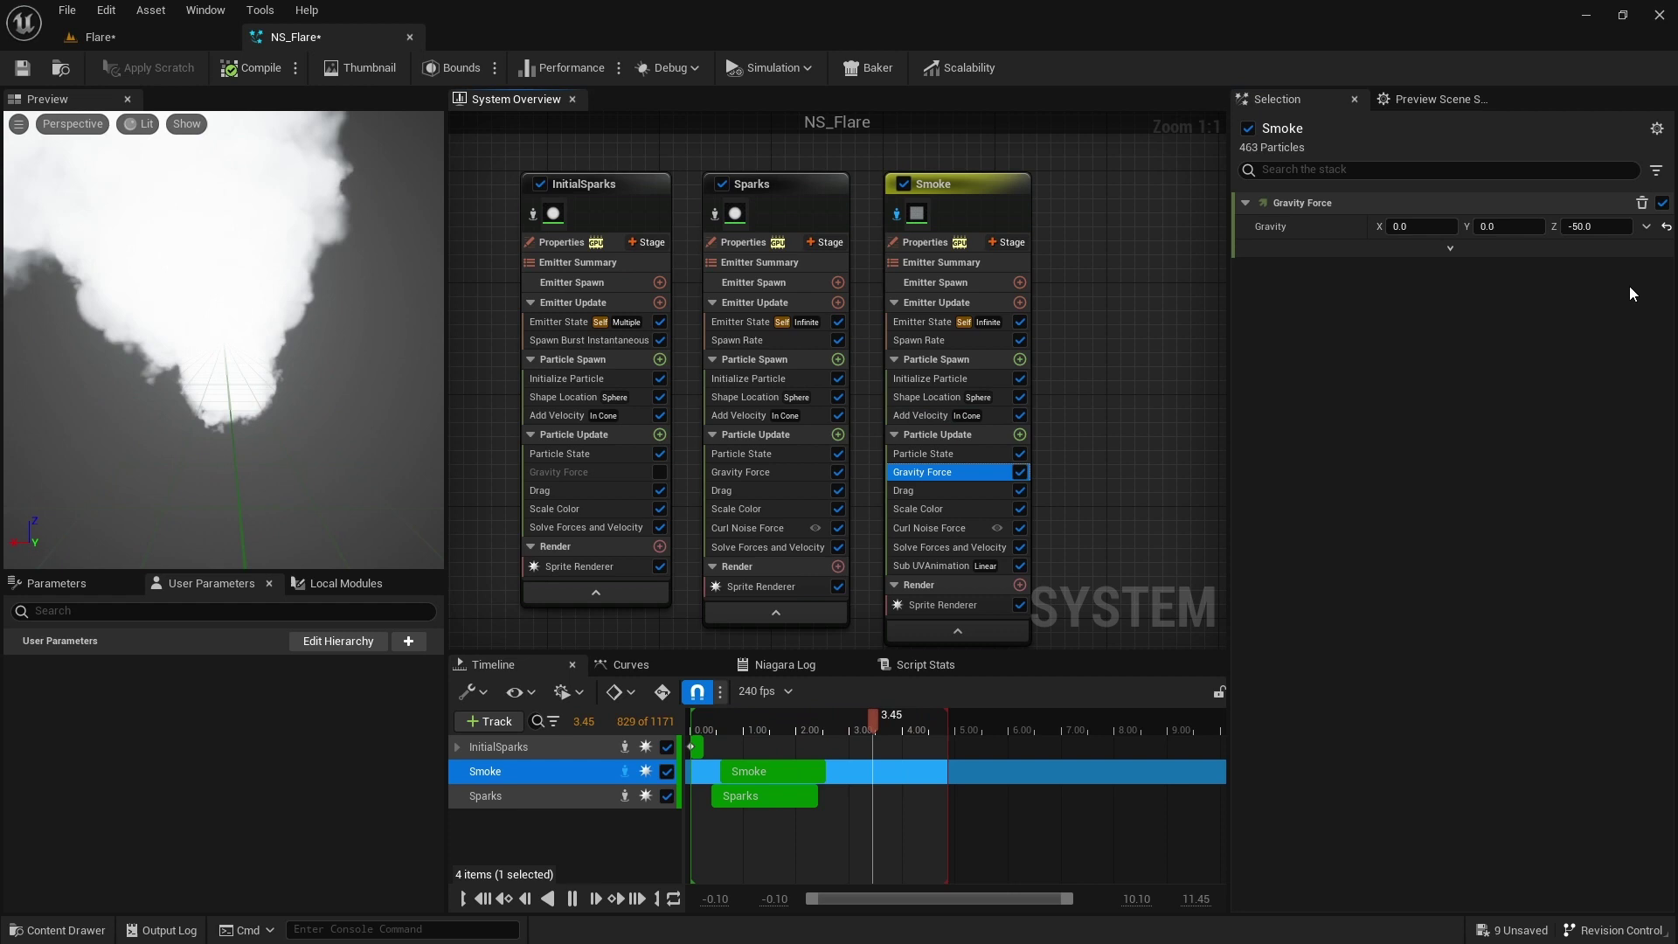
click(1583, 227)
text(-)
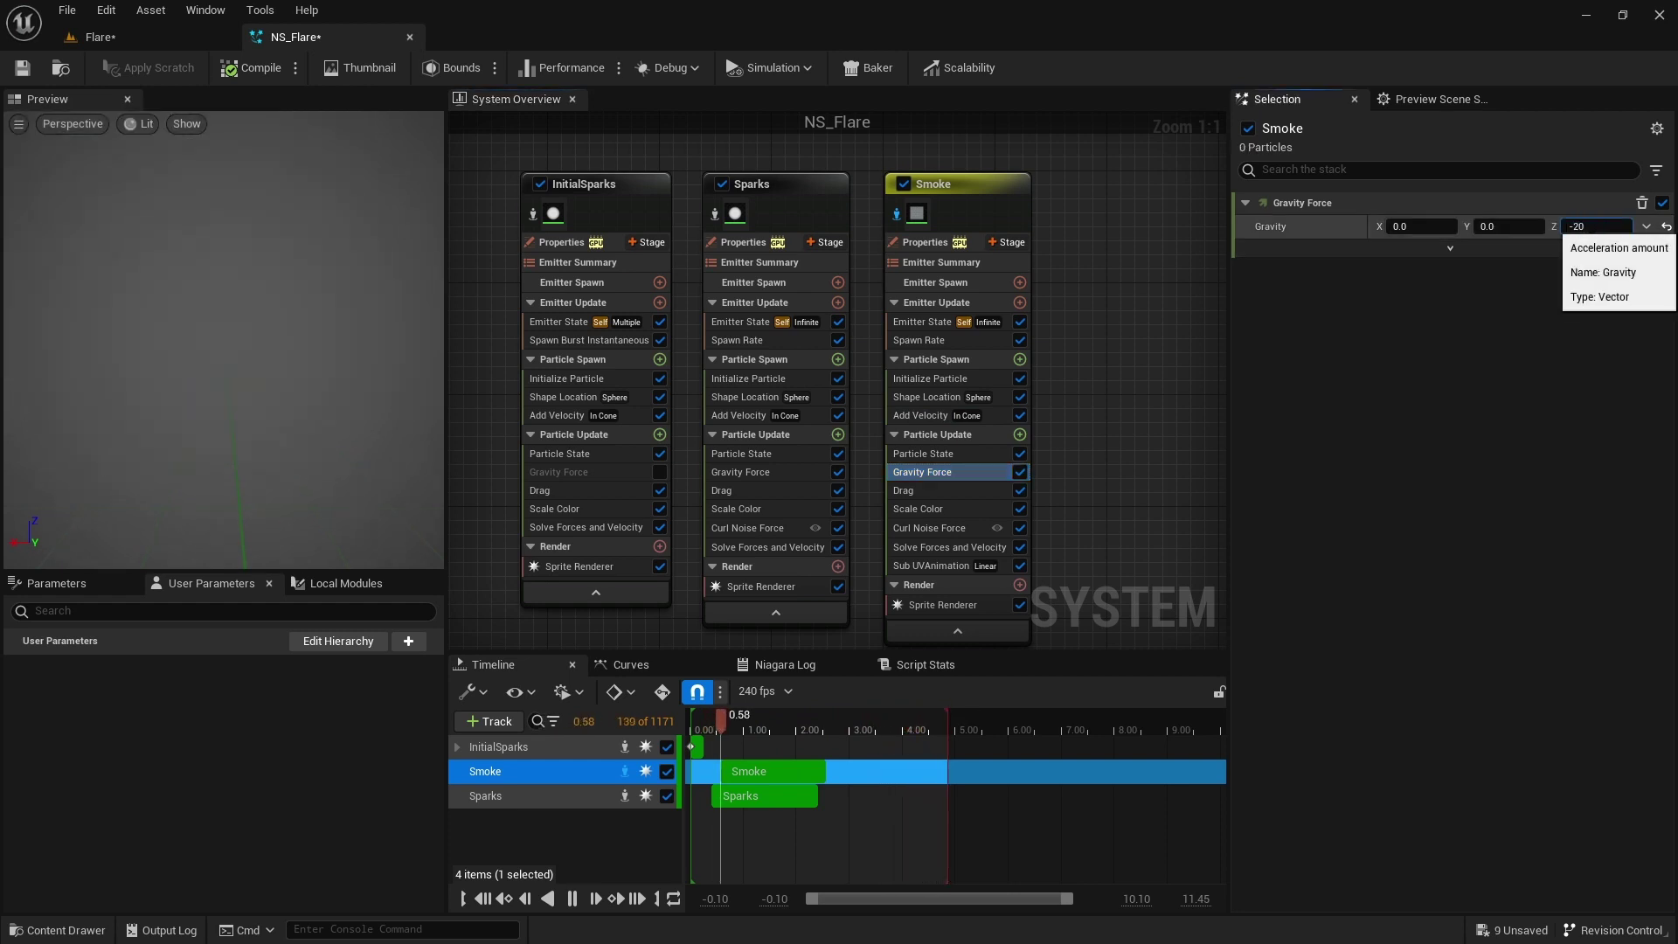
text(20)
key(Return)
Drive the Smoke's Drag from a Linear Ramp Up float curve whose end key is 3.0.
click(955, 491)
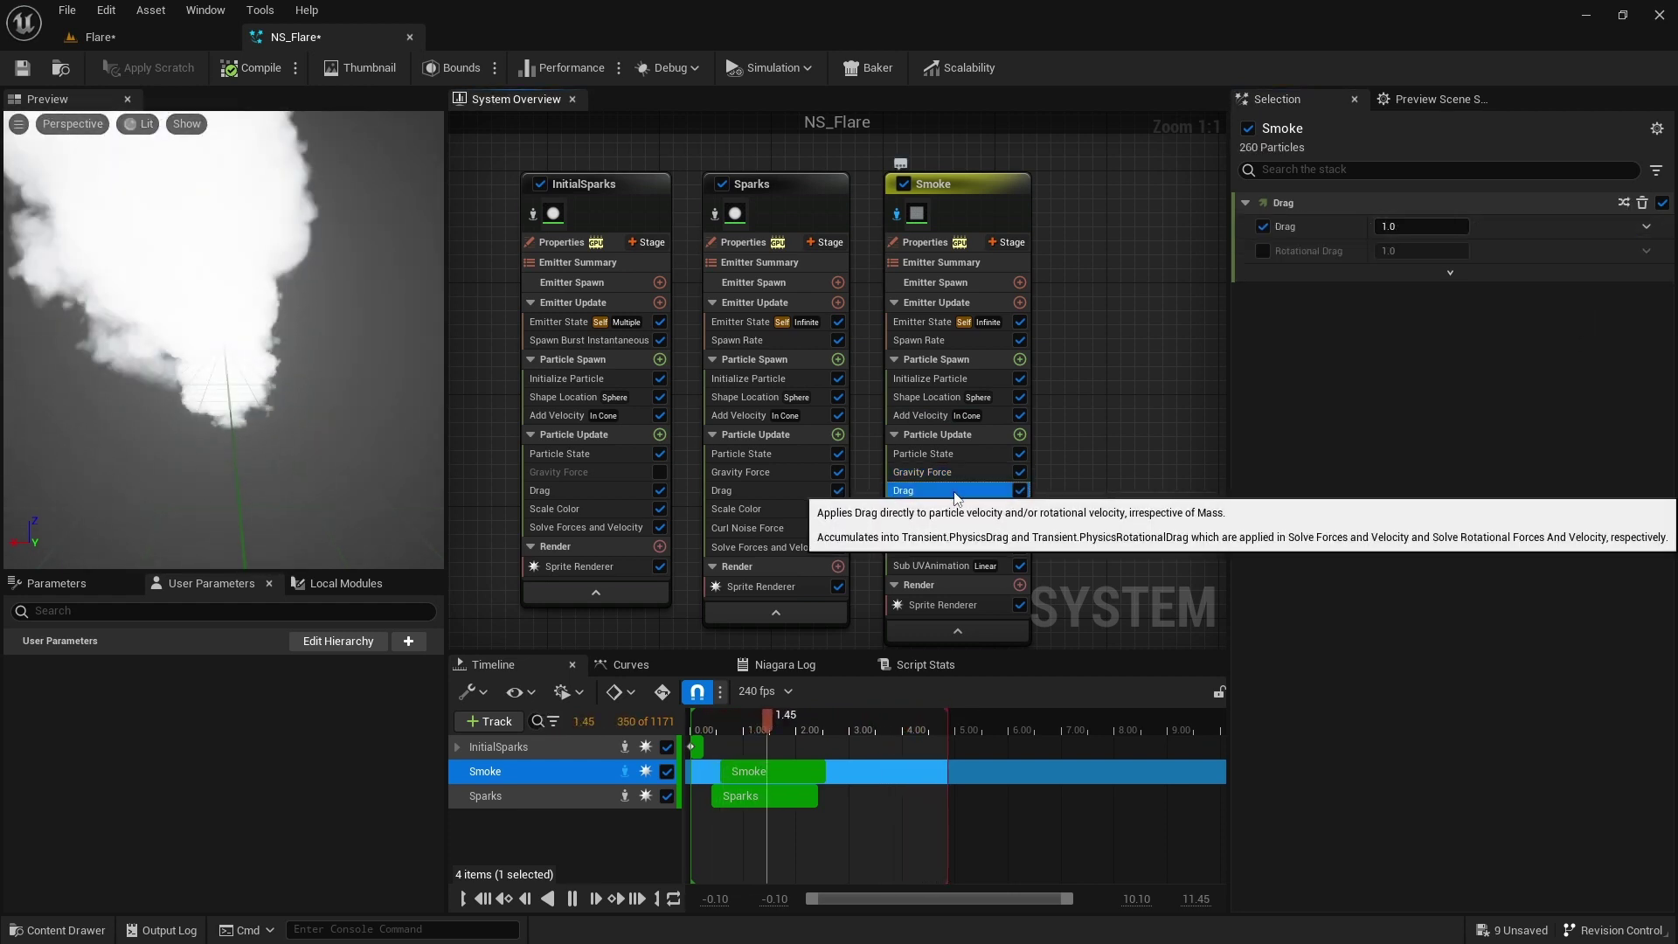
click(1646, 226)
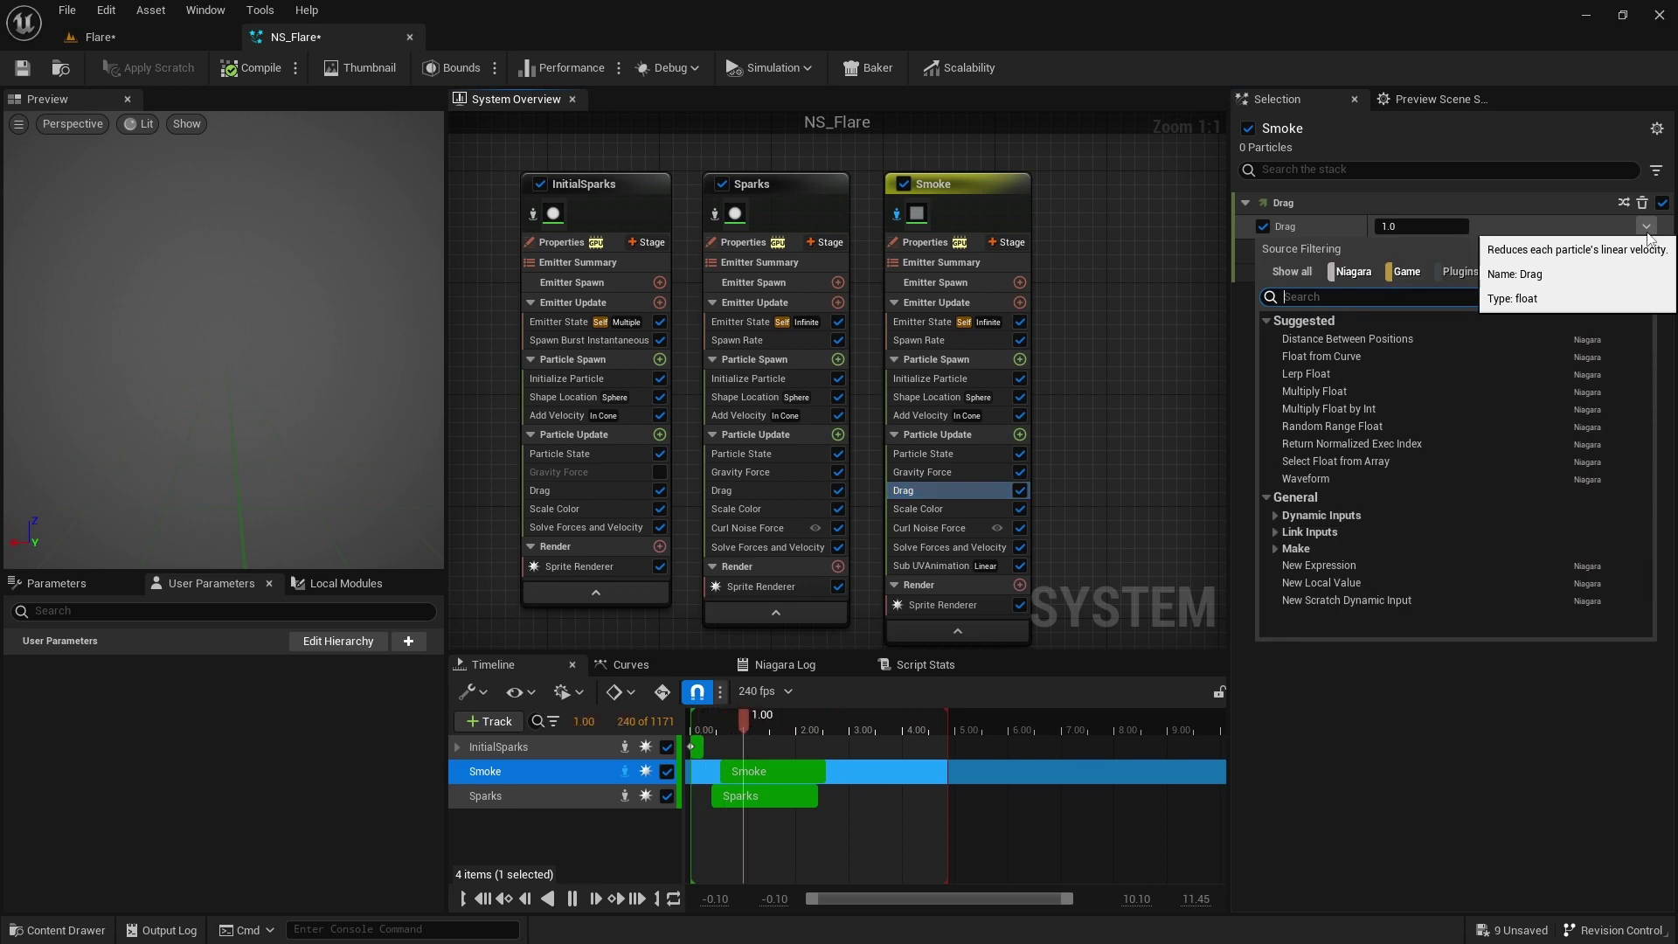
click(1407, 356)
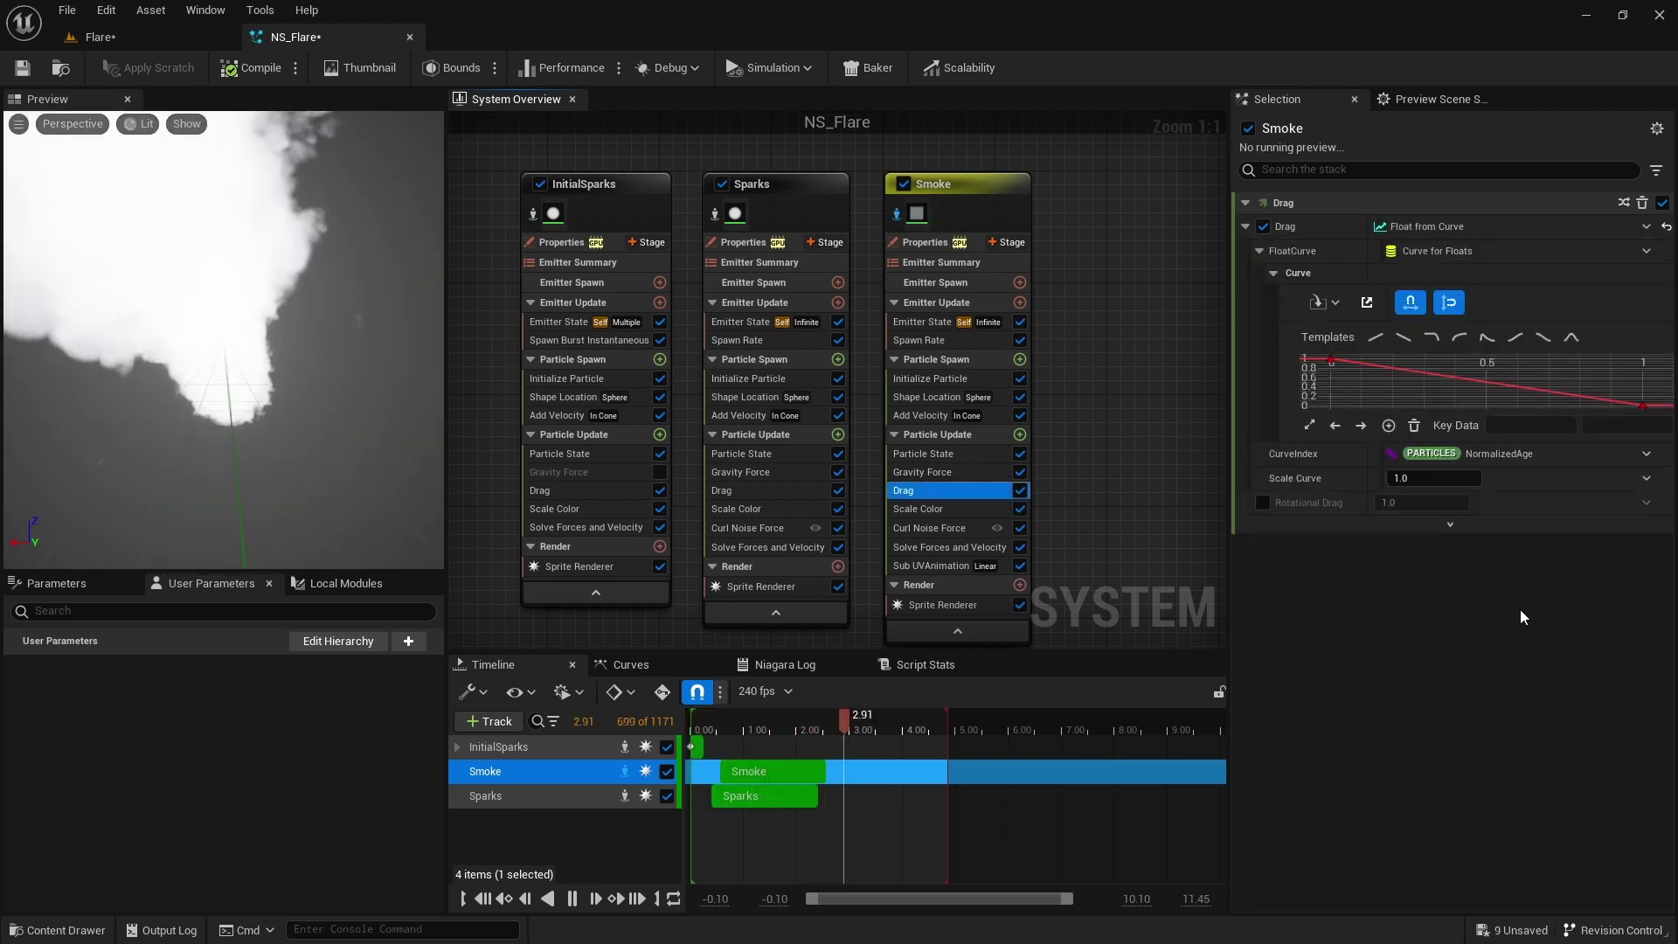
click(1375, 335)
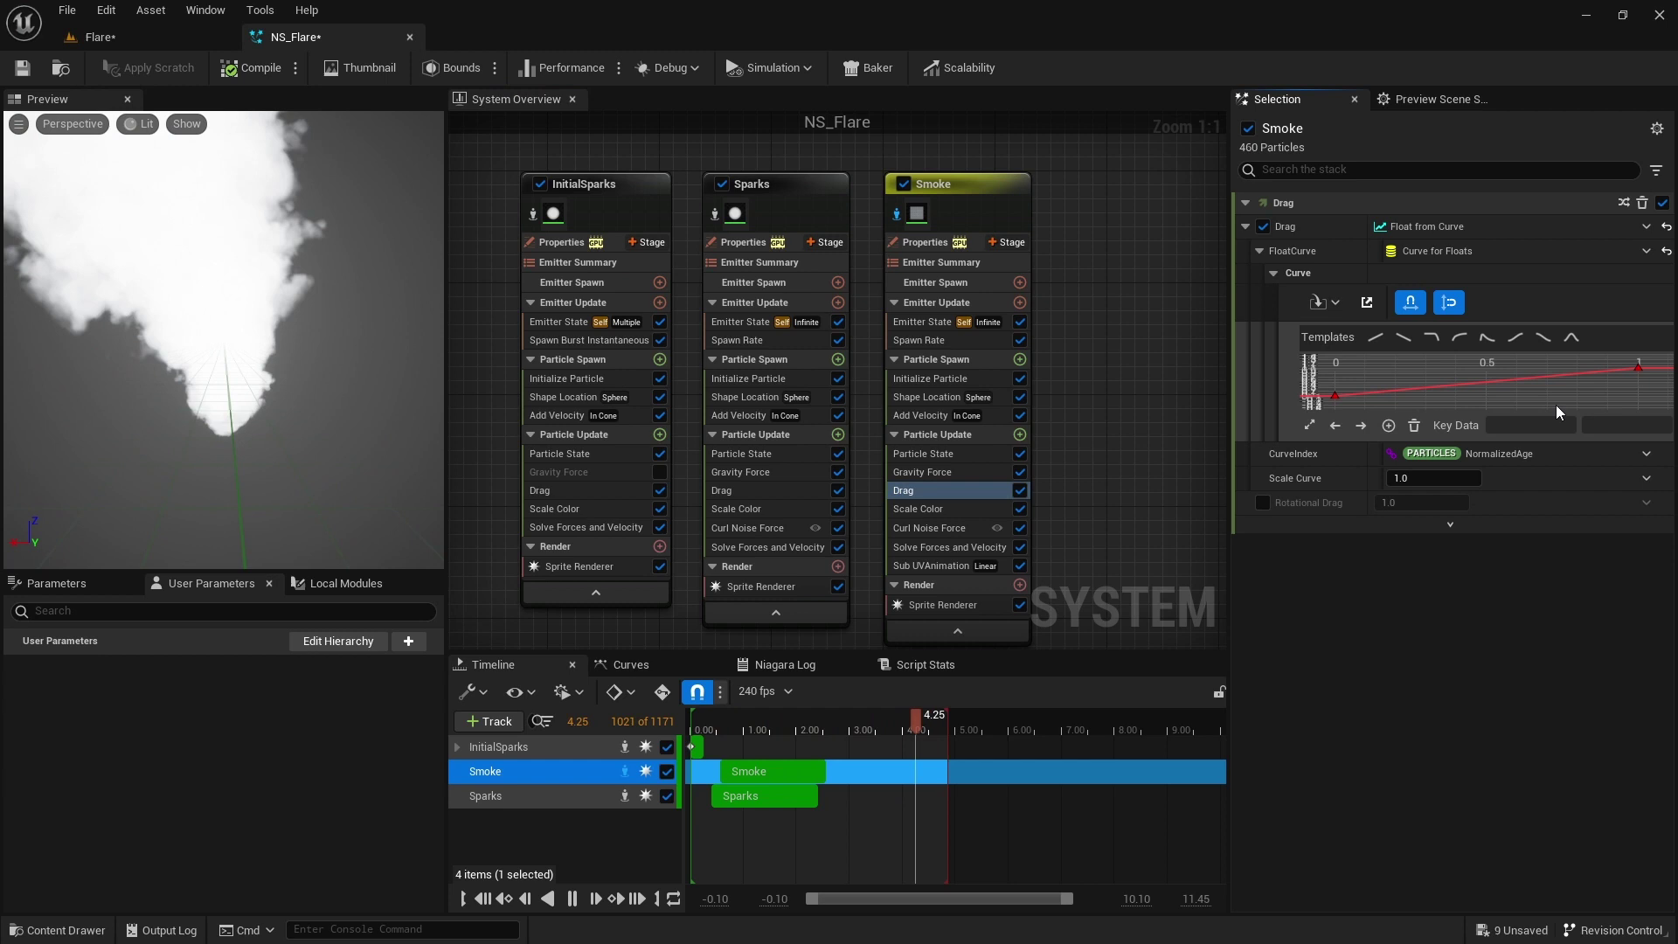
click(1639, 367)
click(1625, 425)
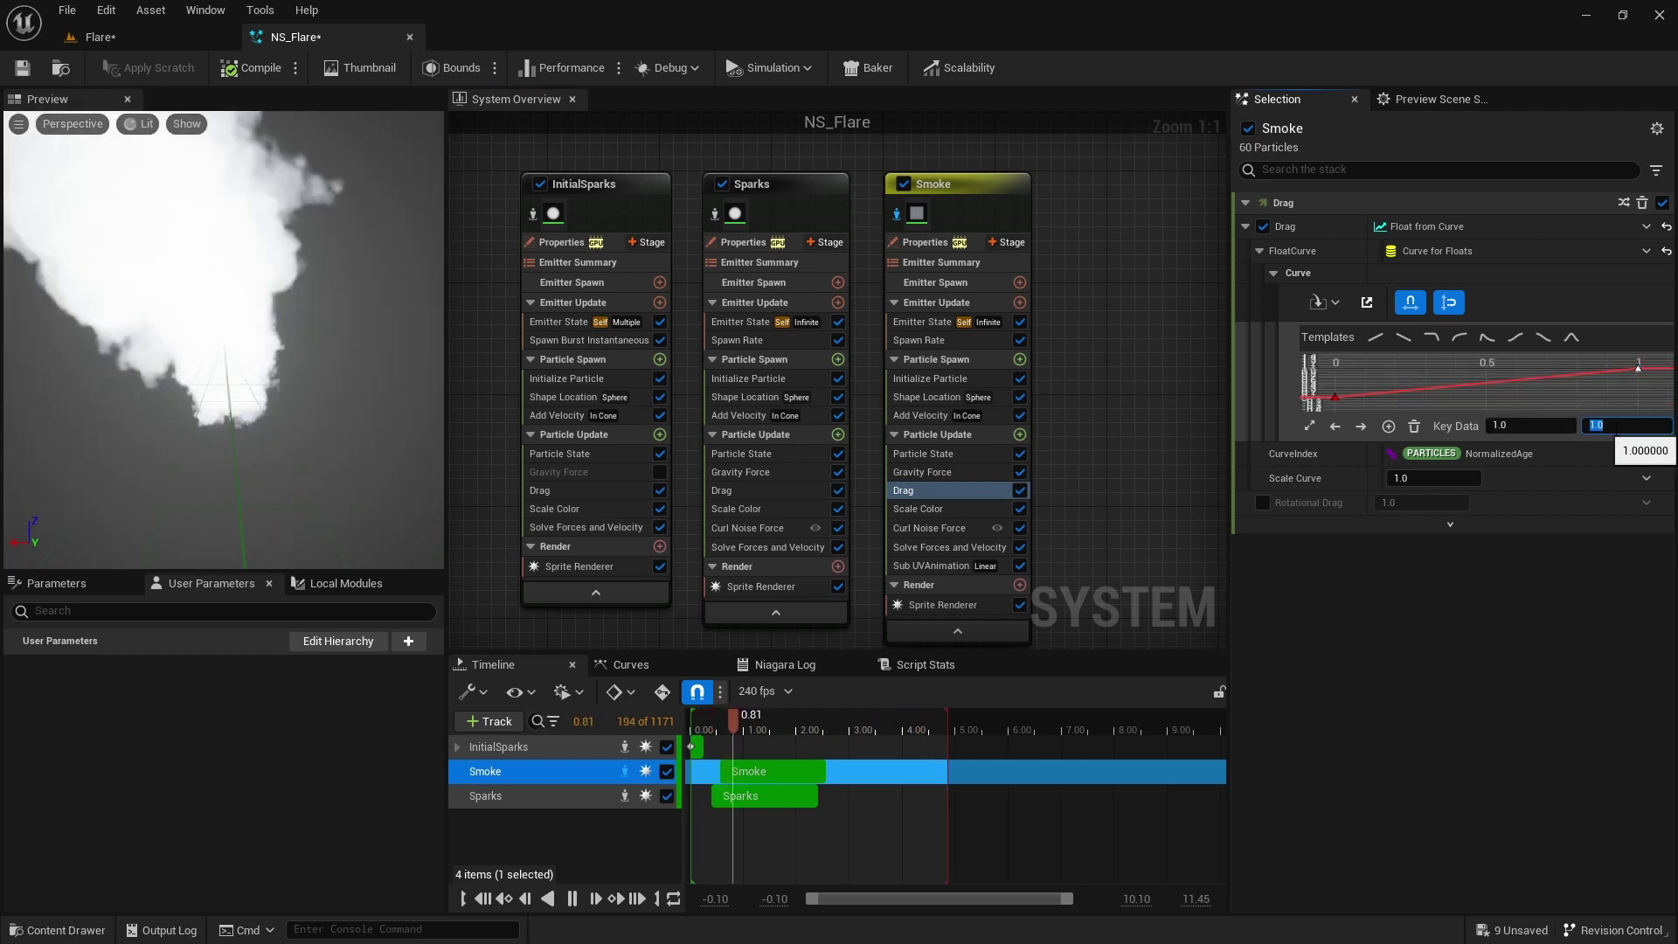
key(Return)
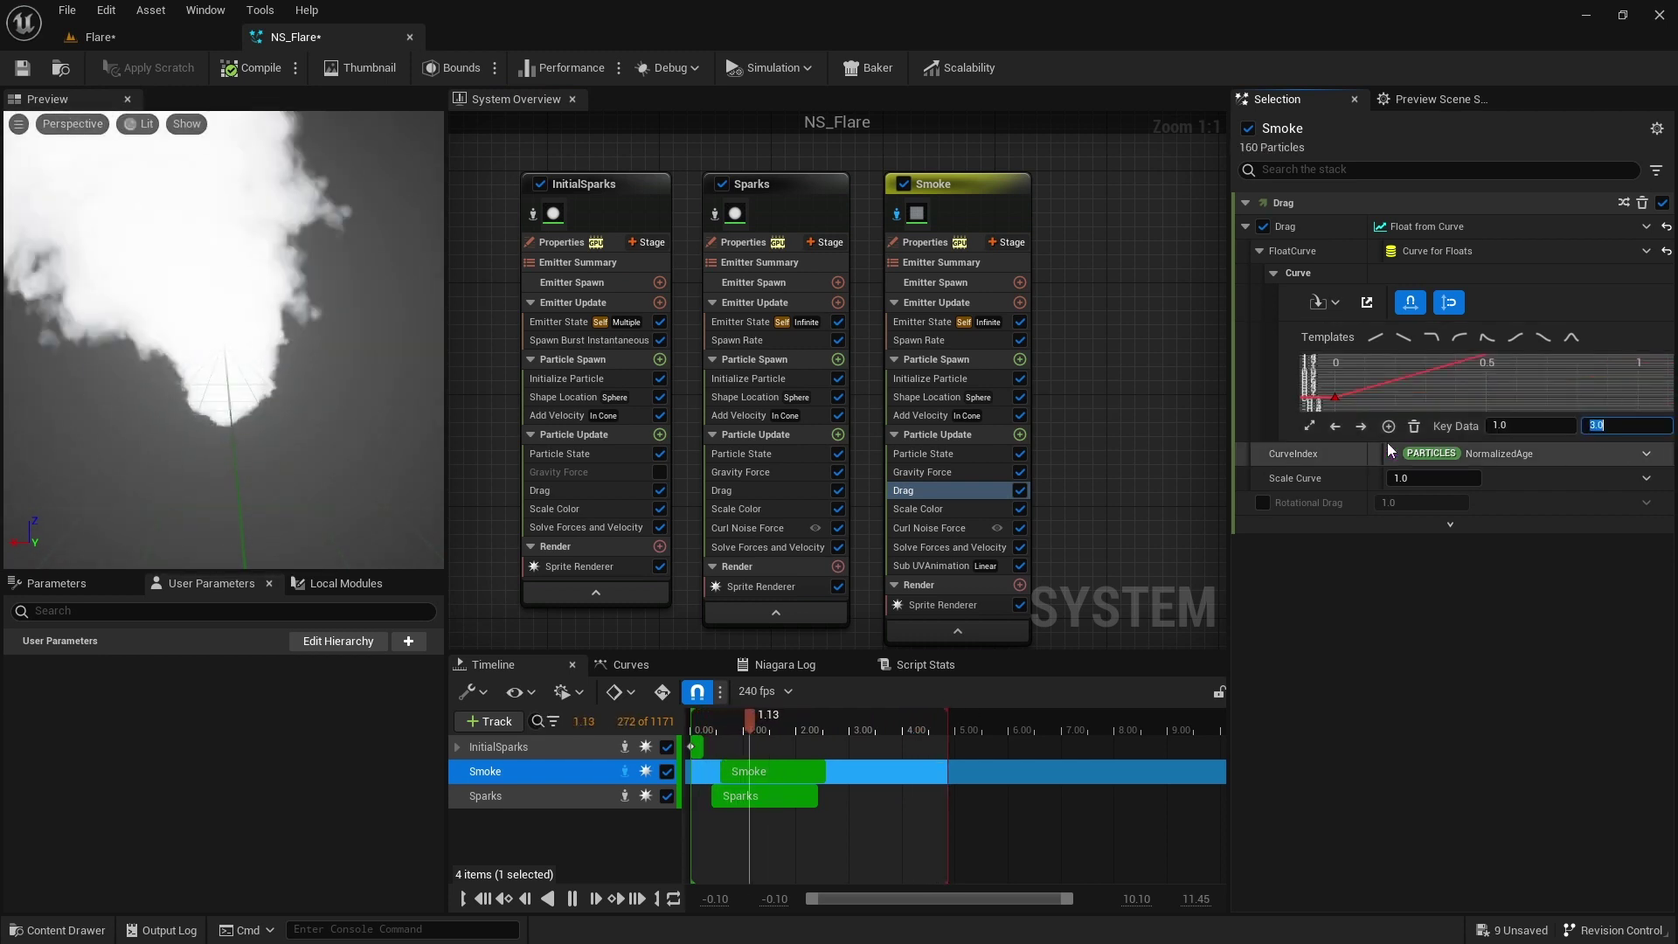
click(1308, 425)
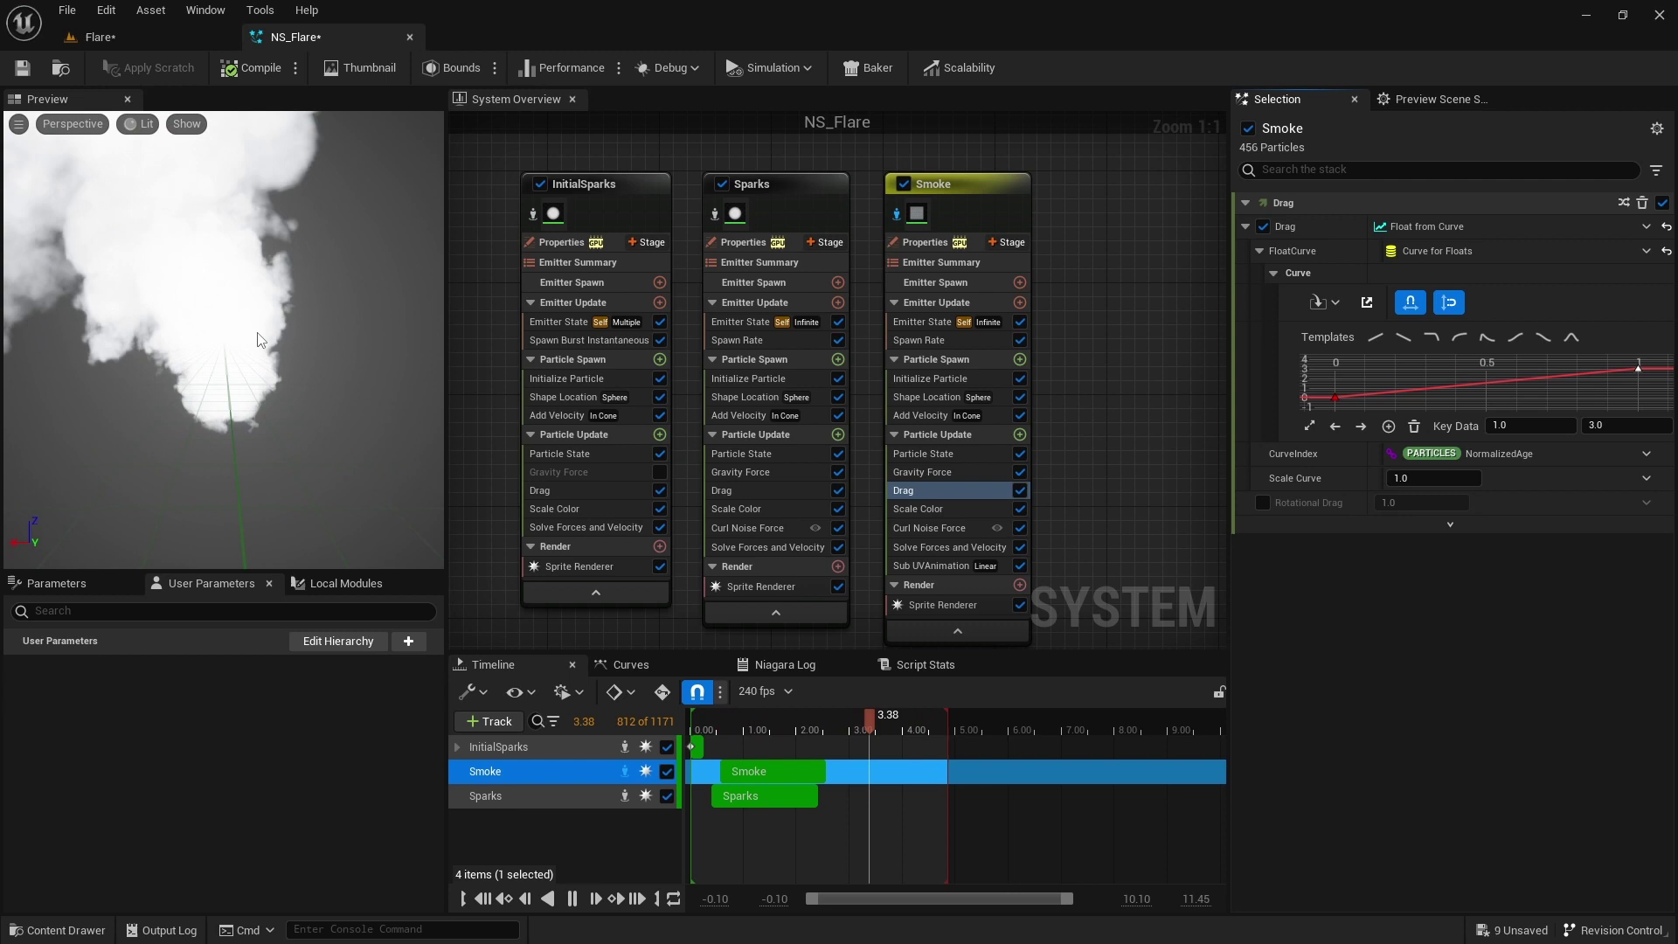
Add an eased-curve Scale Sprite Size module to Smoke, then inspect its 300 spawn rate.
click(1019, 435)
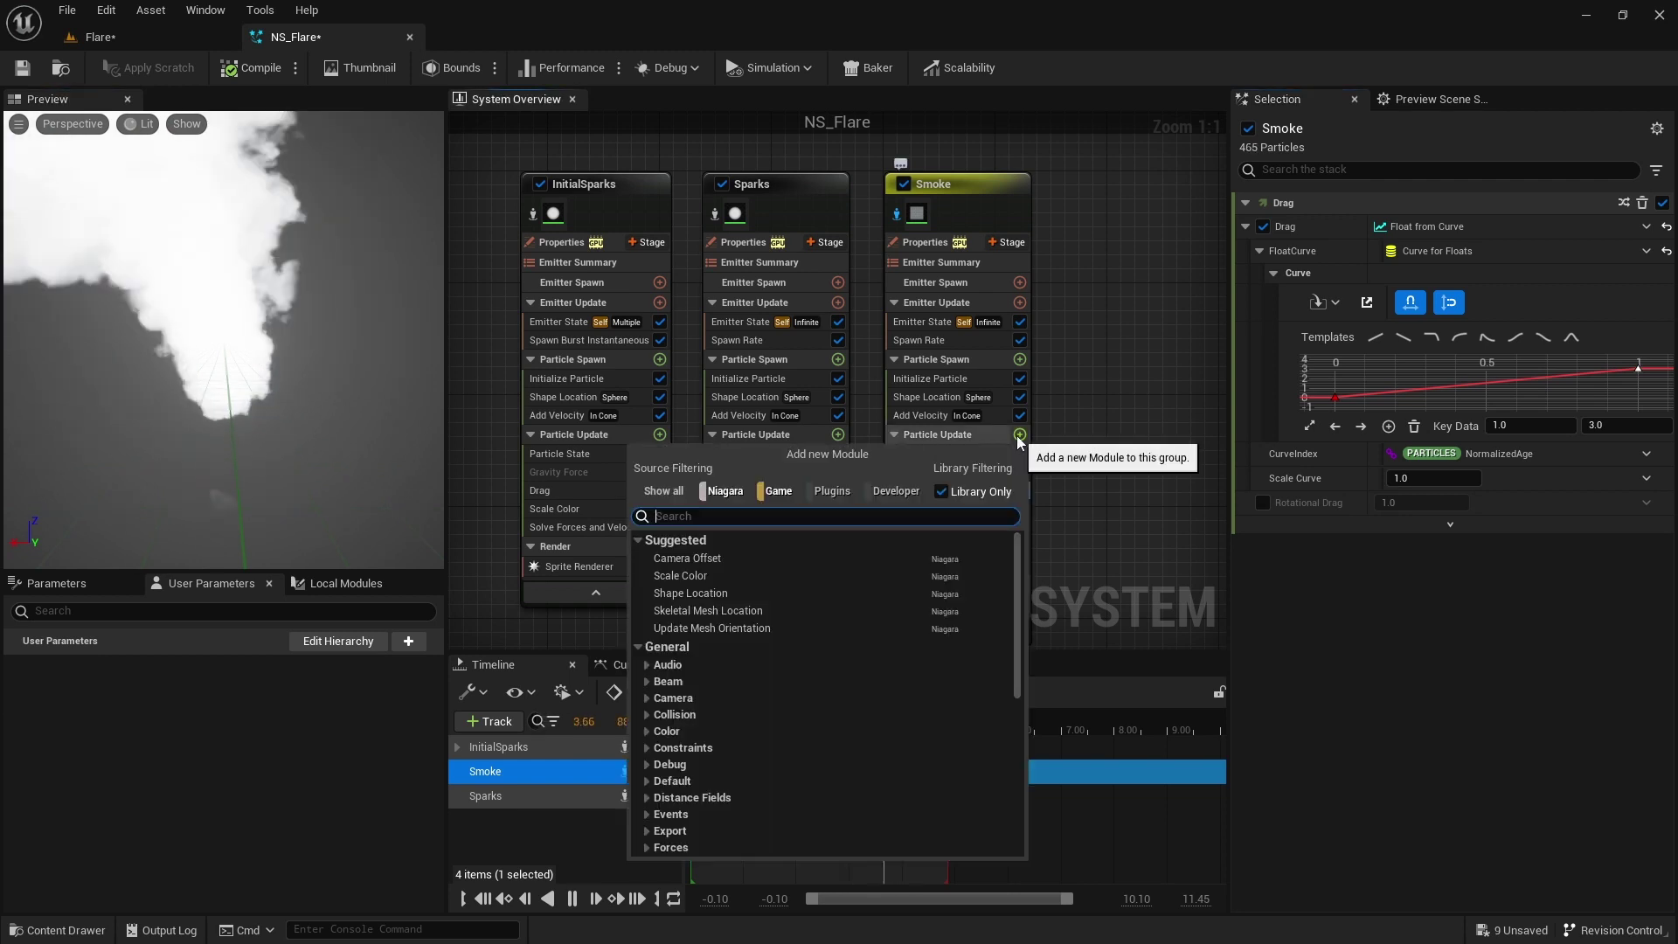
text(scale)
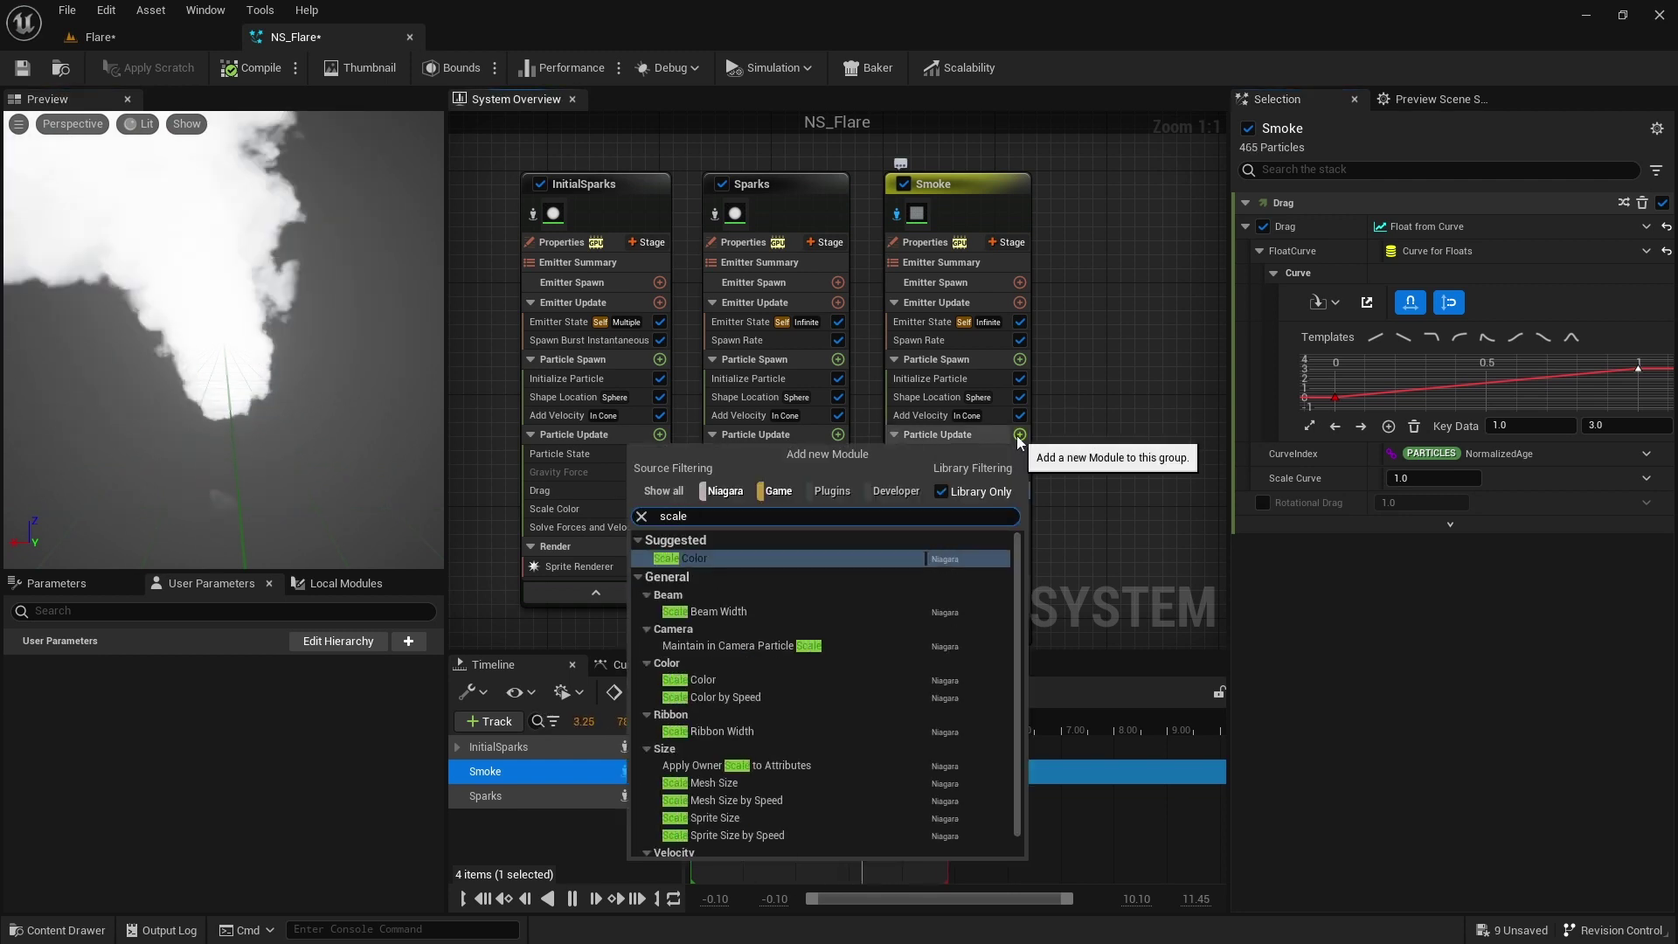
click(748, 821)
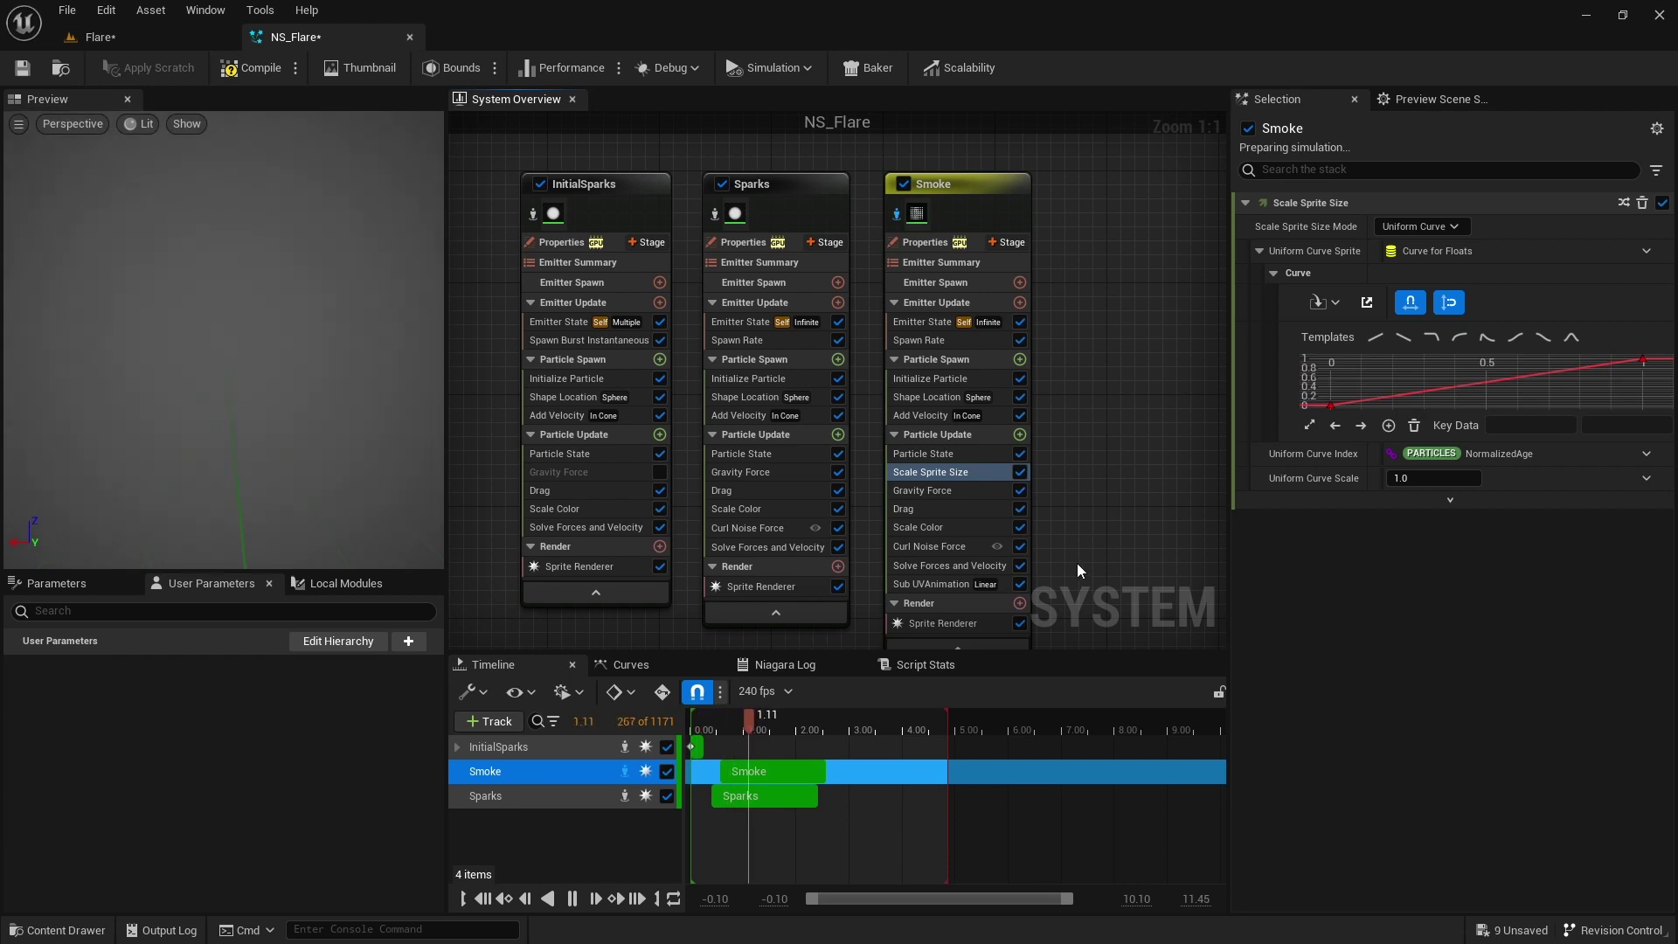
click(1460, 338)
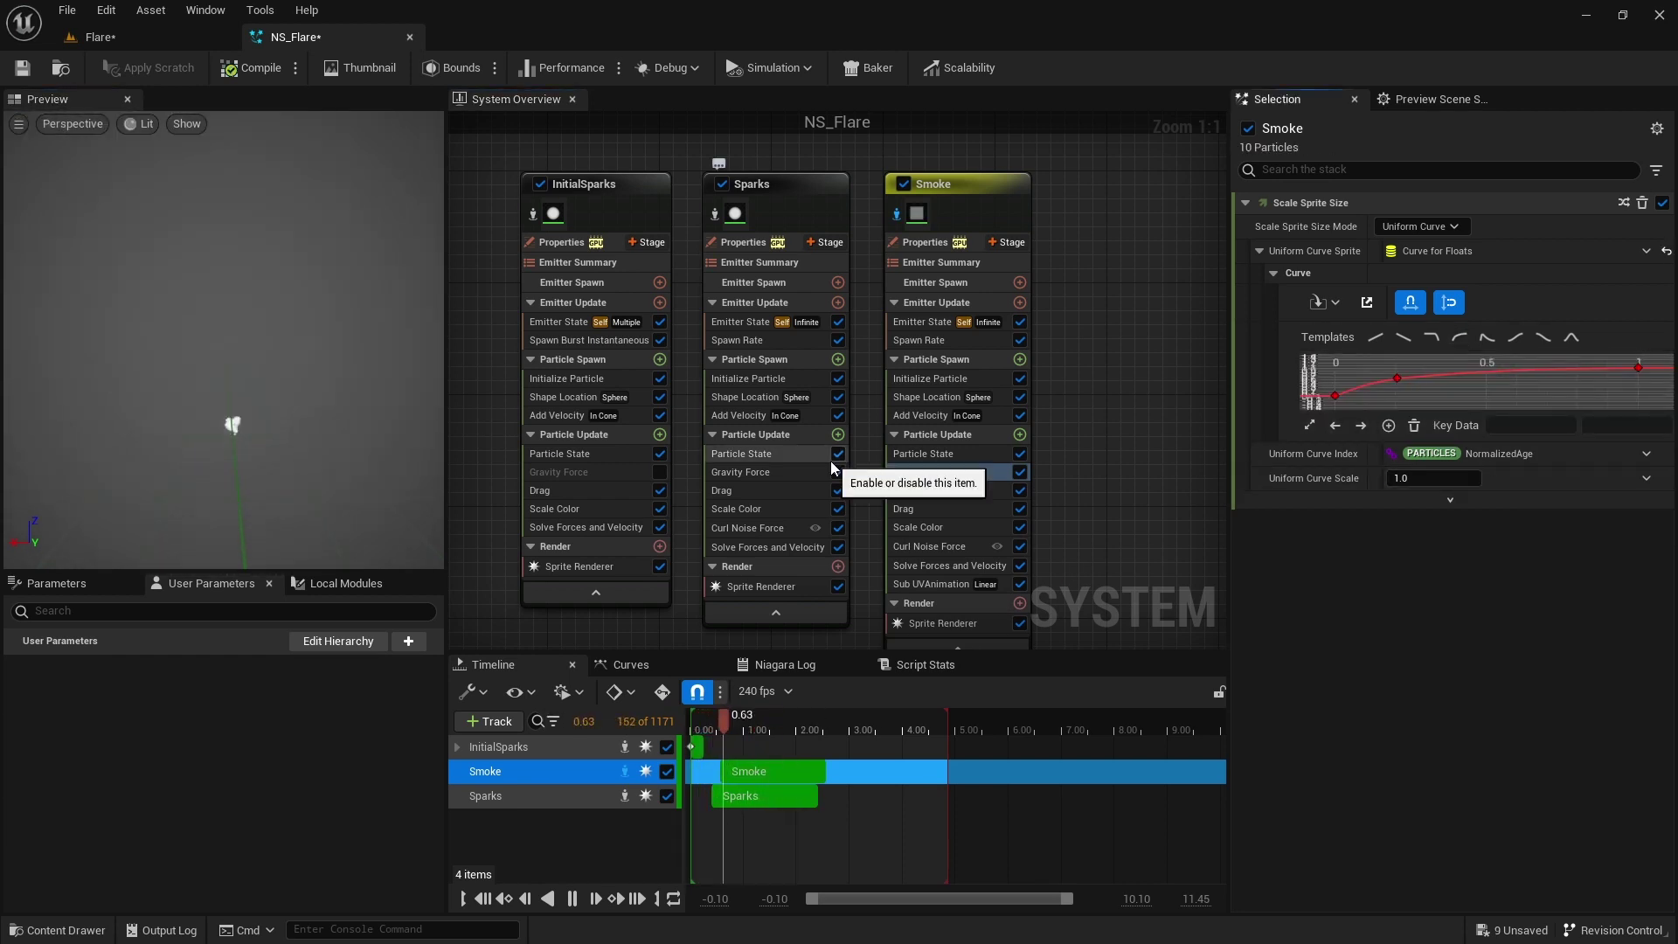
click(922, 340)
click(1399, 228)
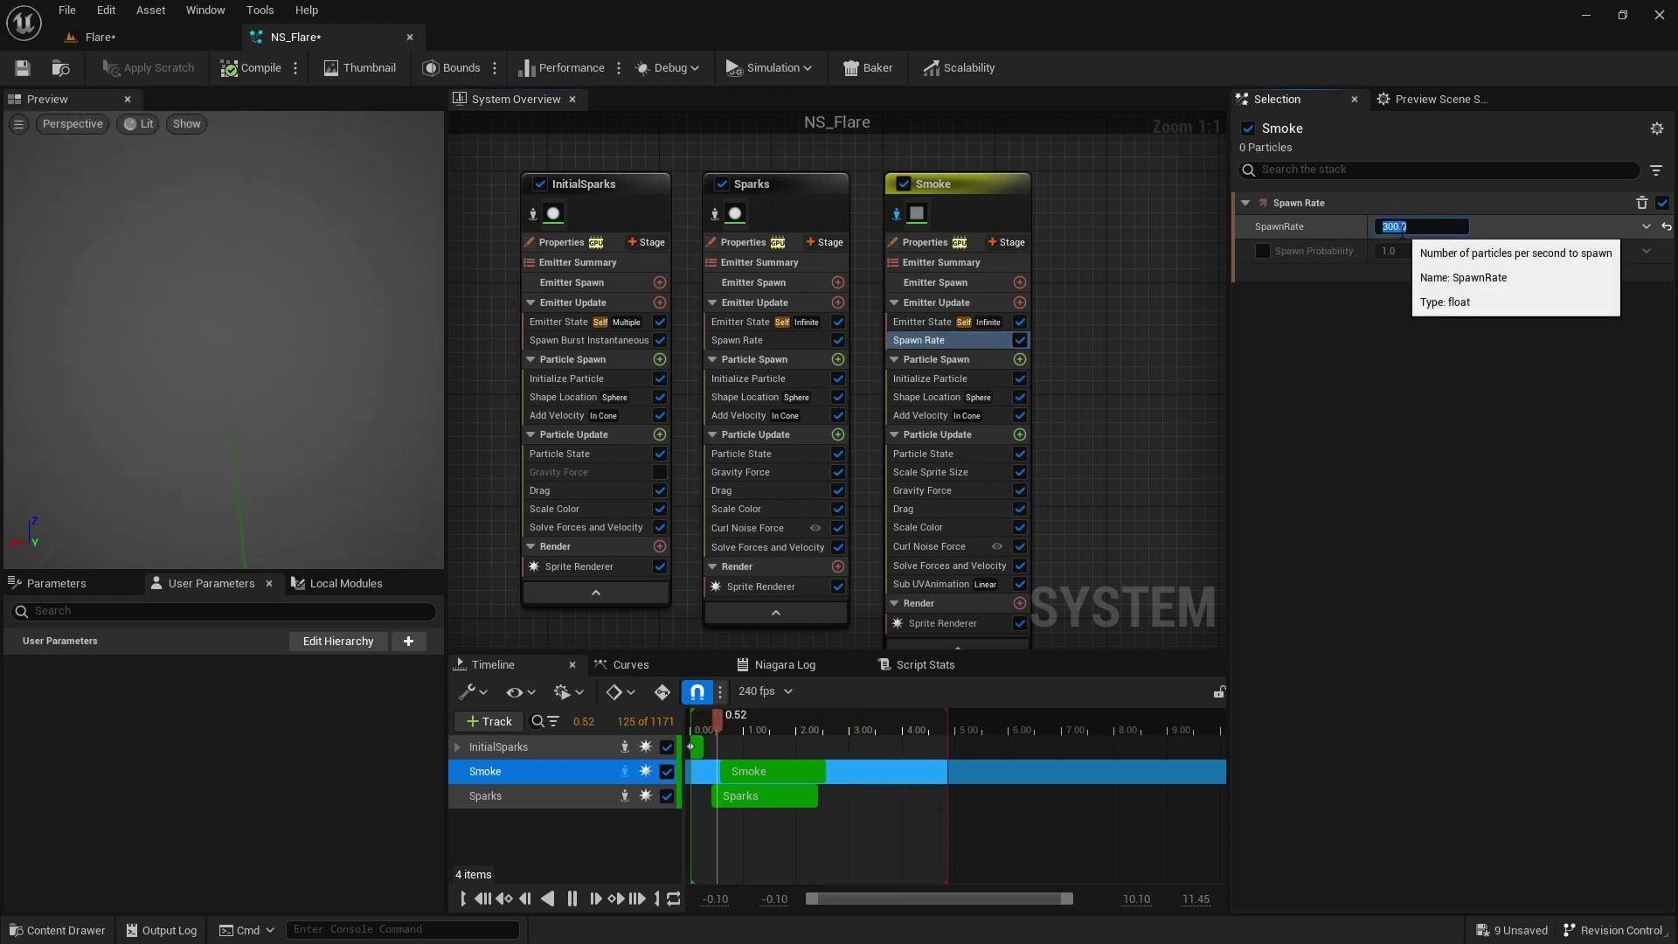
Apply a bump curve to the Smoke's Scale Color alpha and save NS_Flare.
click(921, 416)
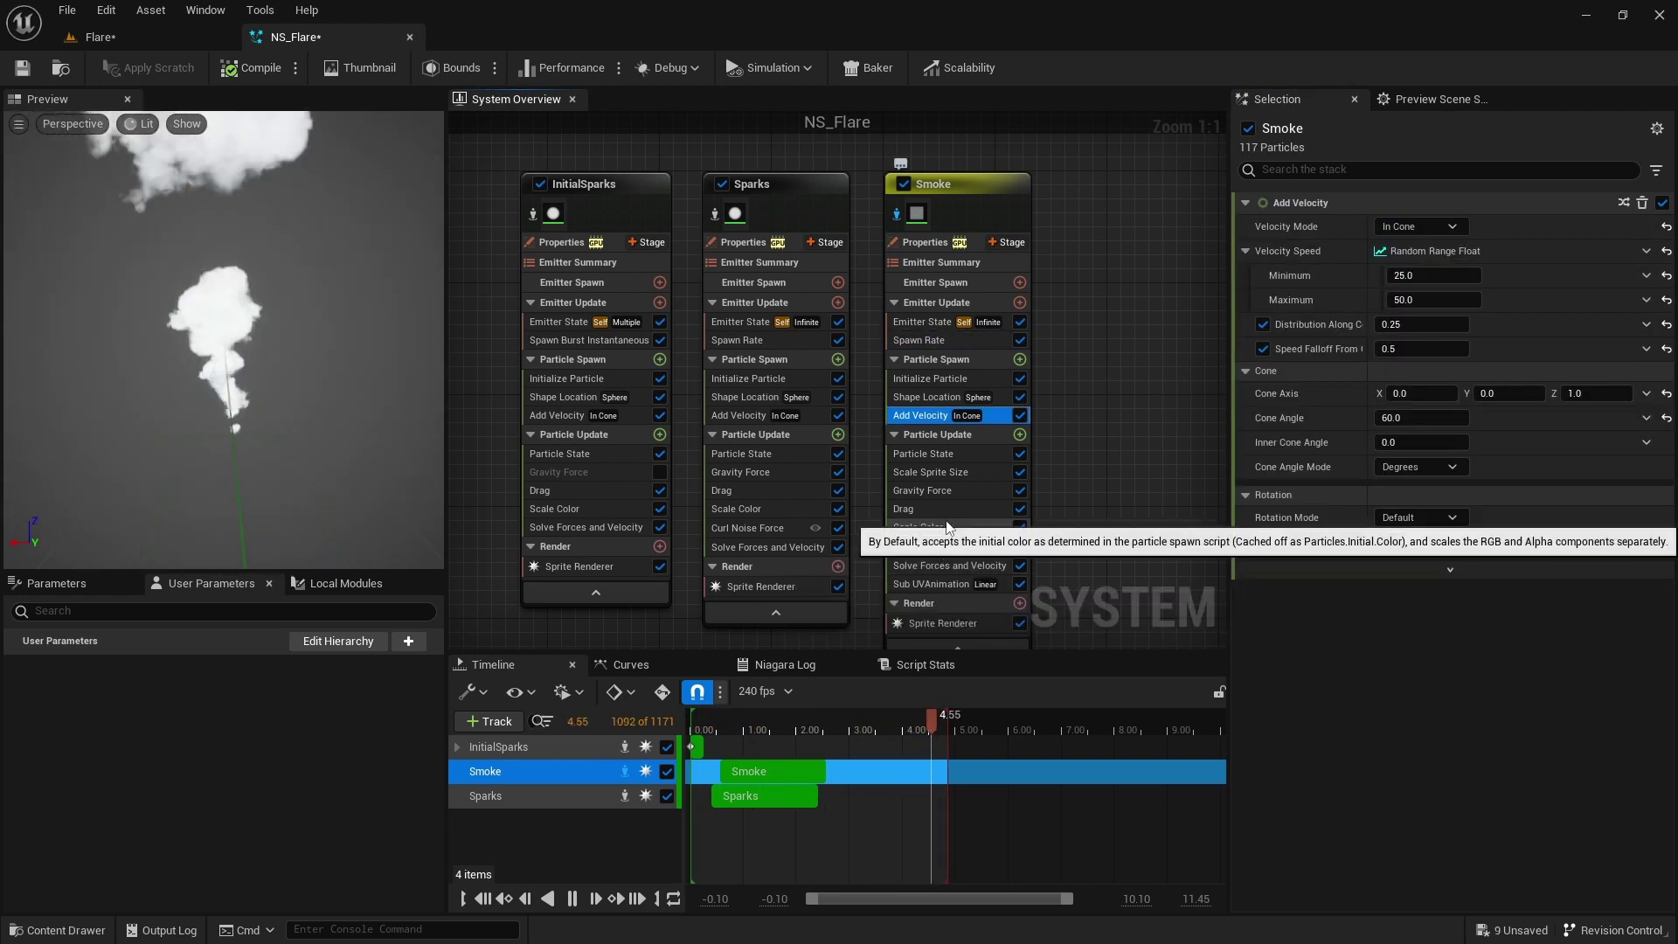
click(947, 526)
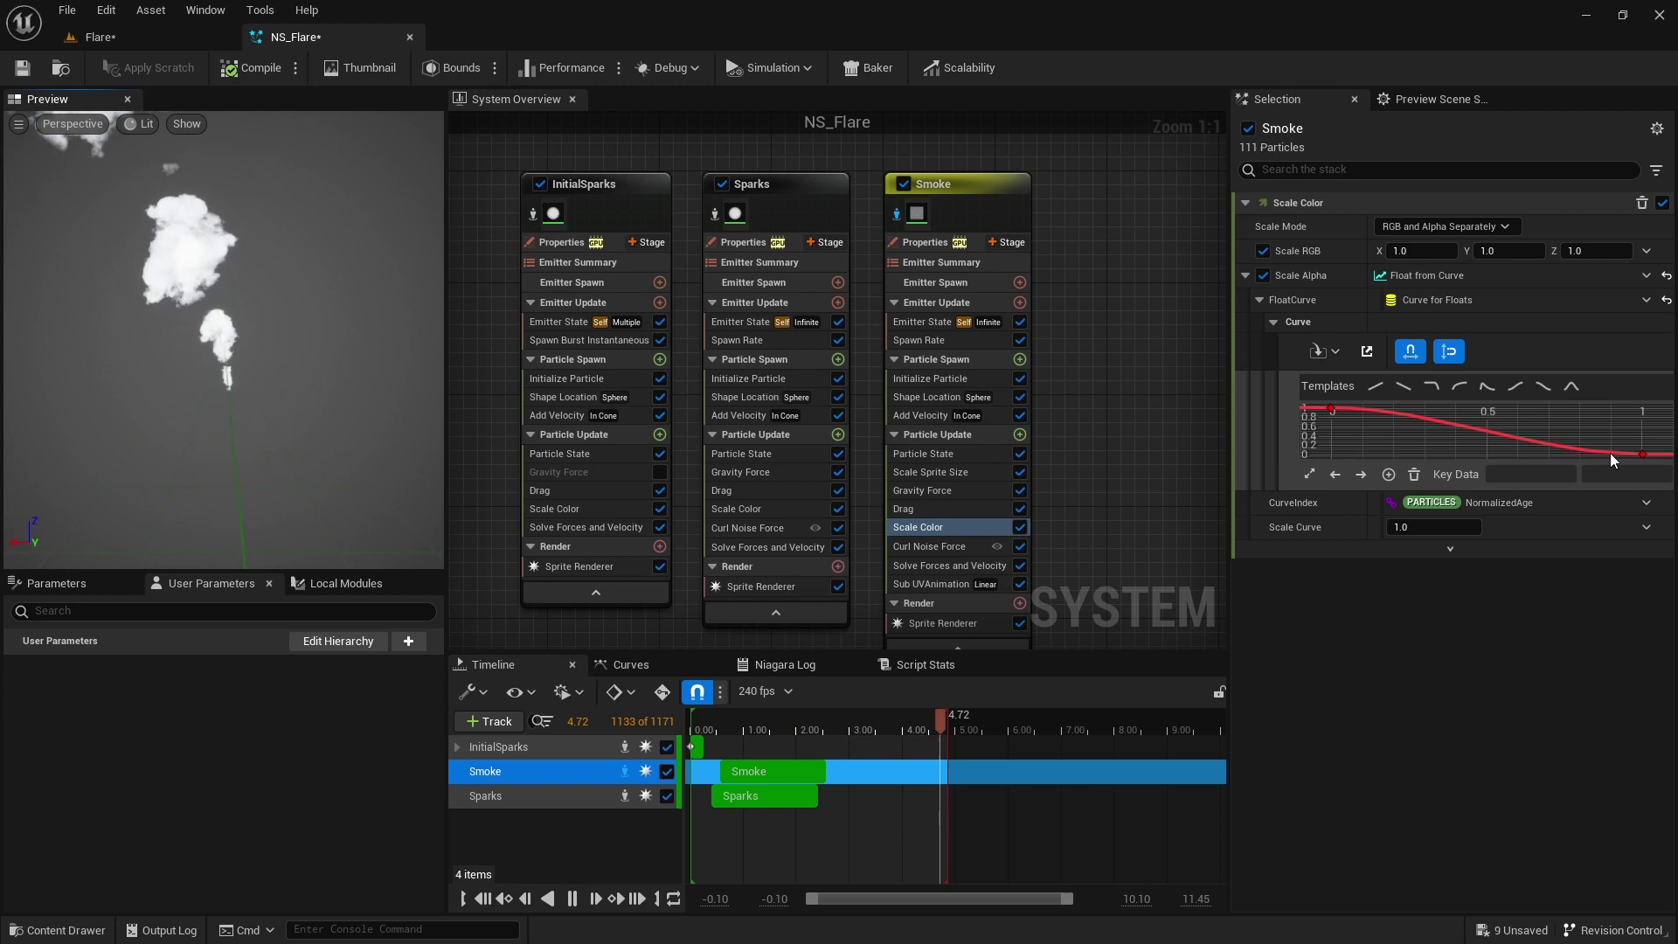
click(1490, 389)
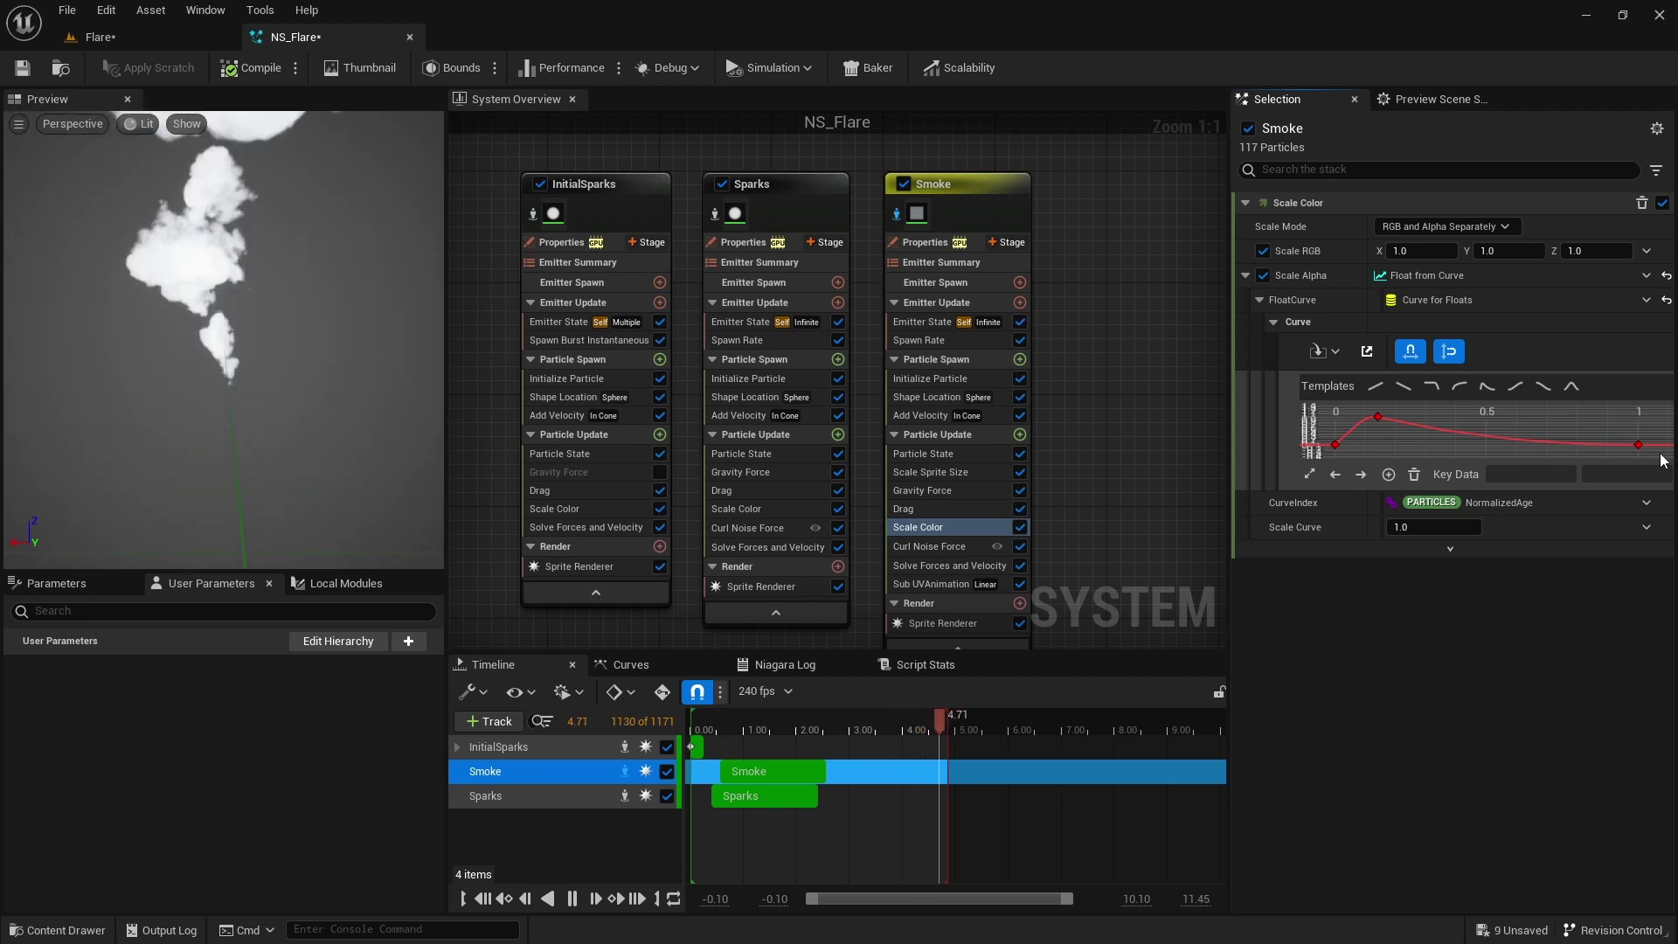
mouse_move(1380, 421)
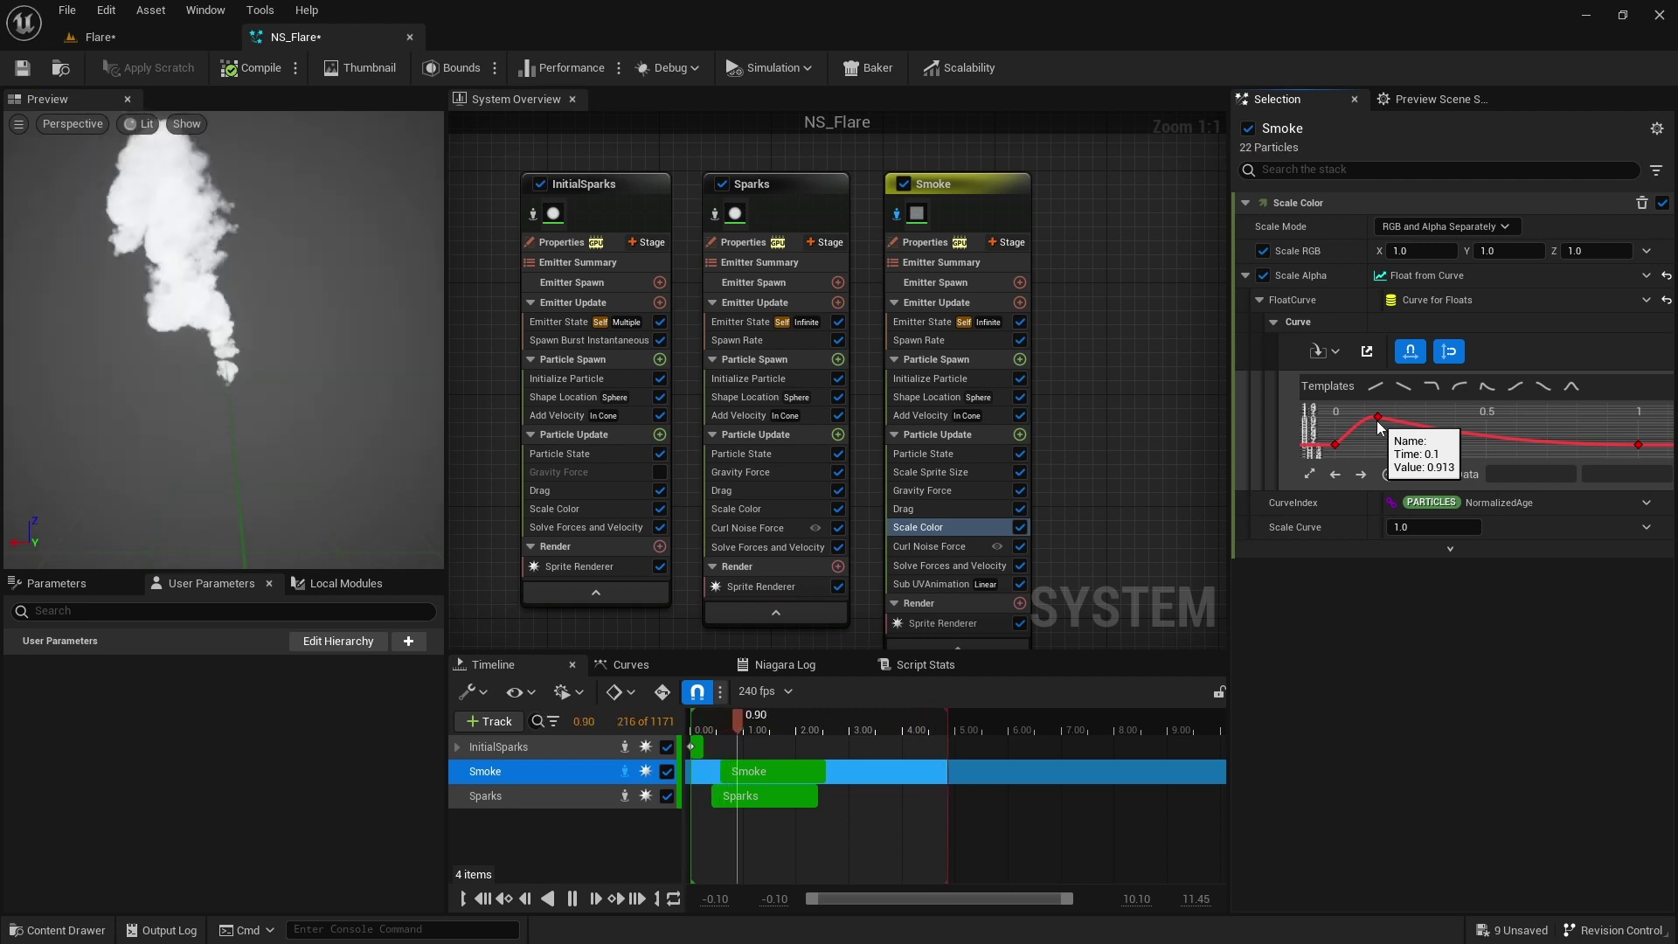
click(22, 69)
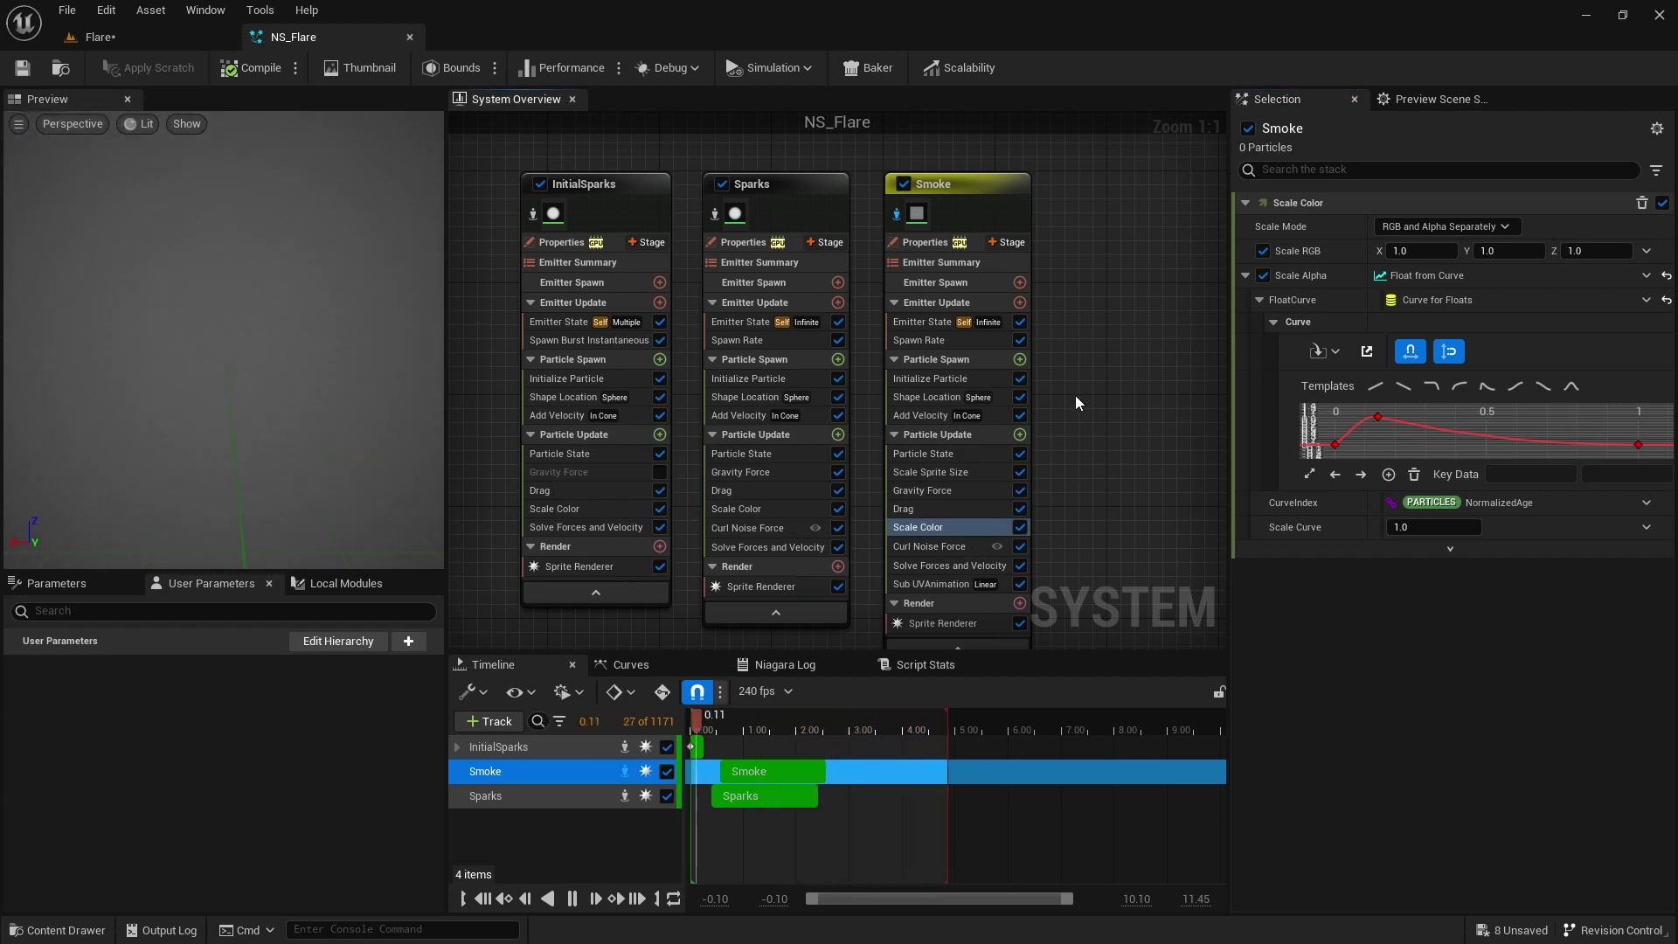
Set the Smoke's Curl Noise strength to 1.0 and frequency to 2.0.
click(961, 546)
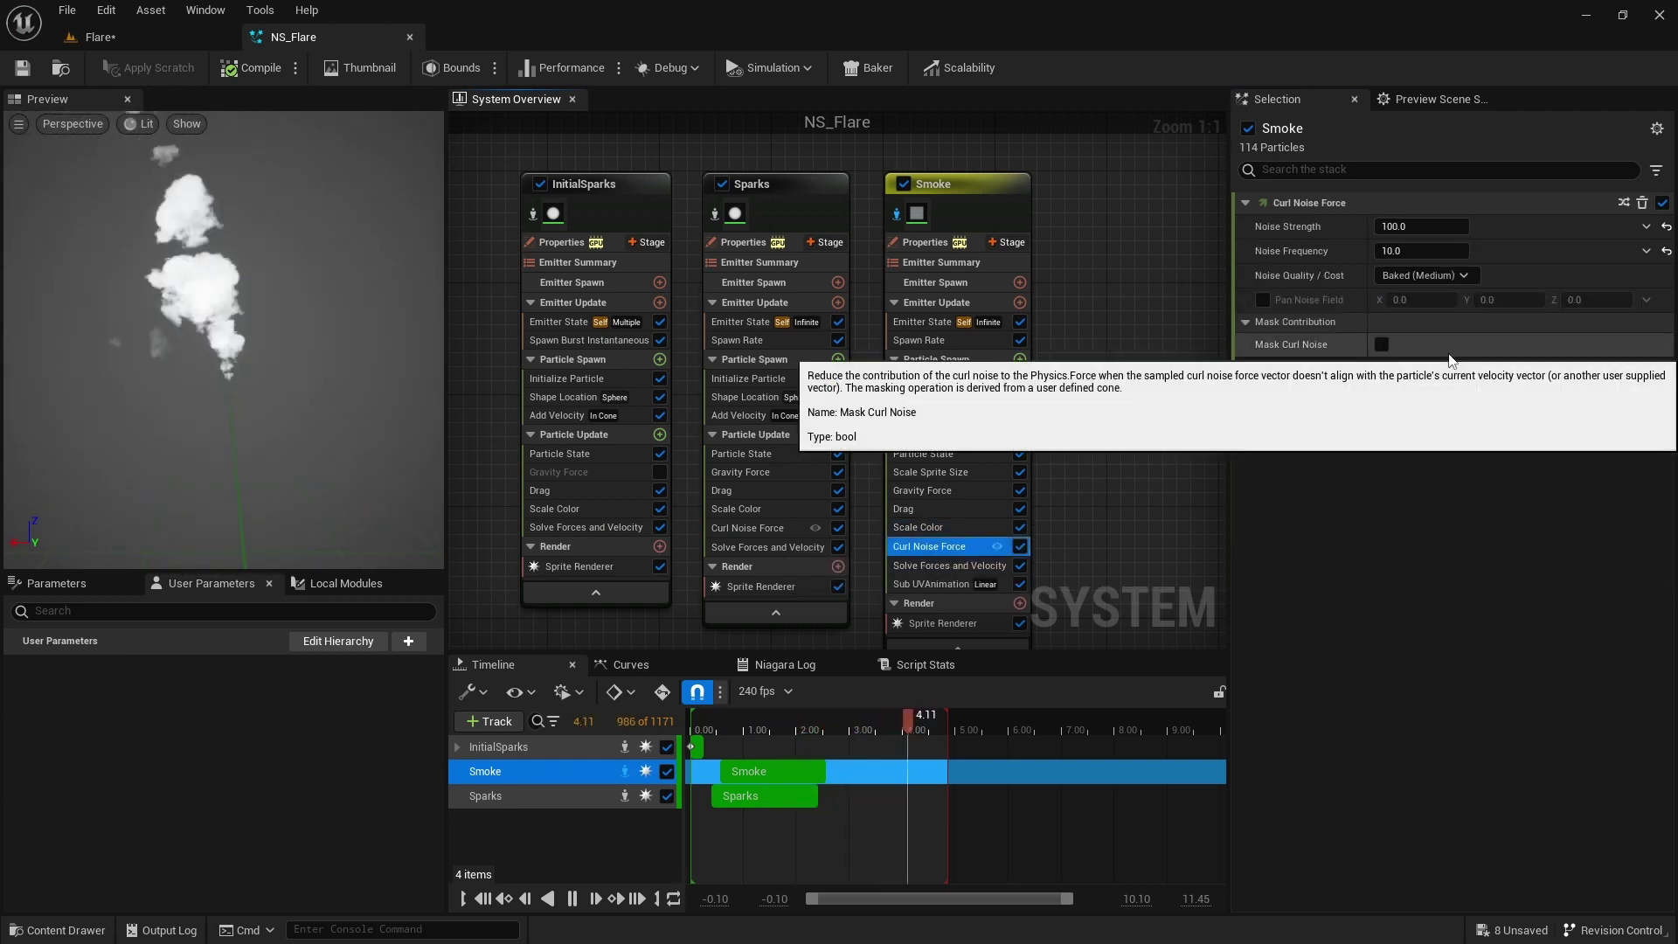
click(1409, 229)
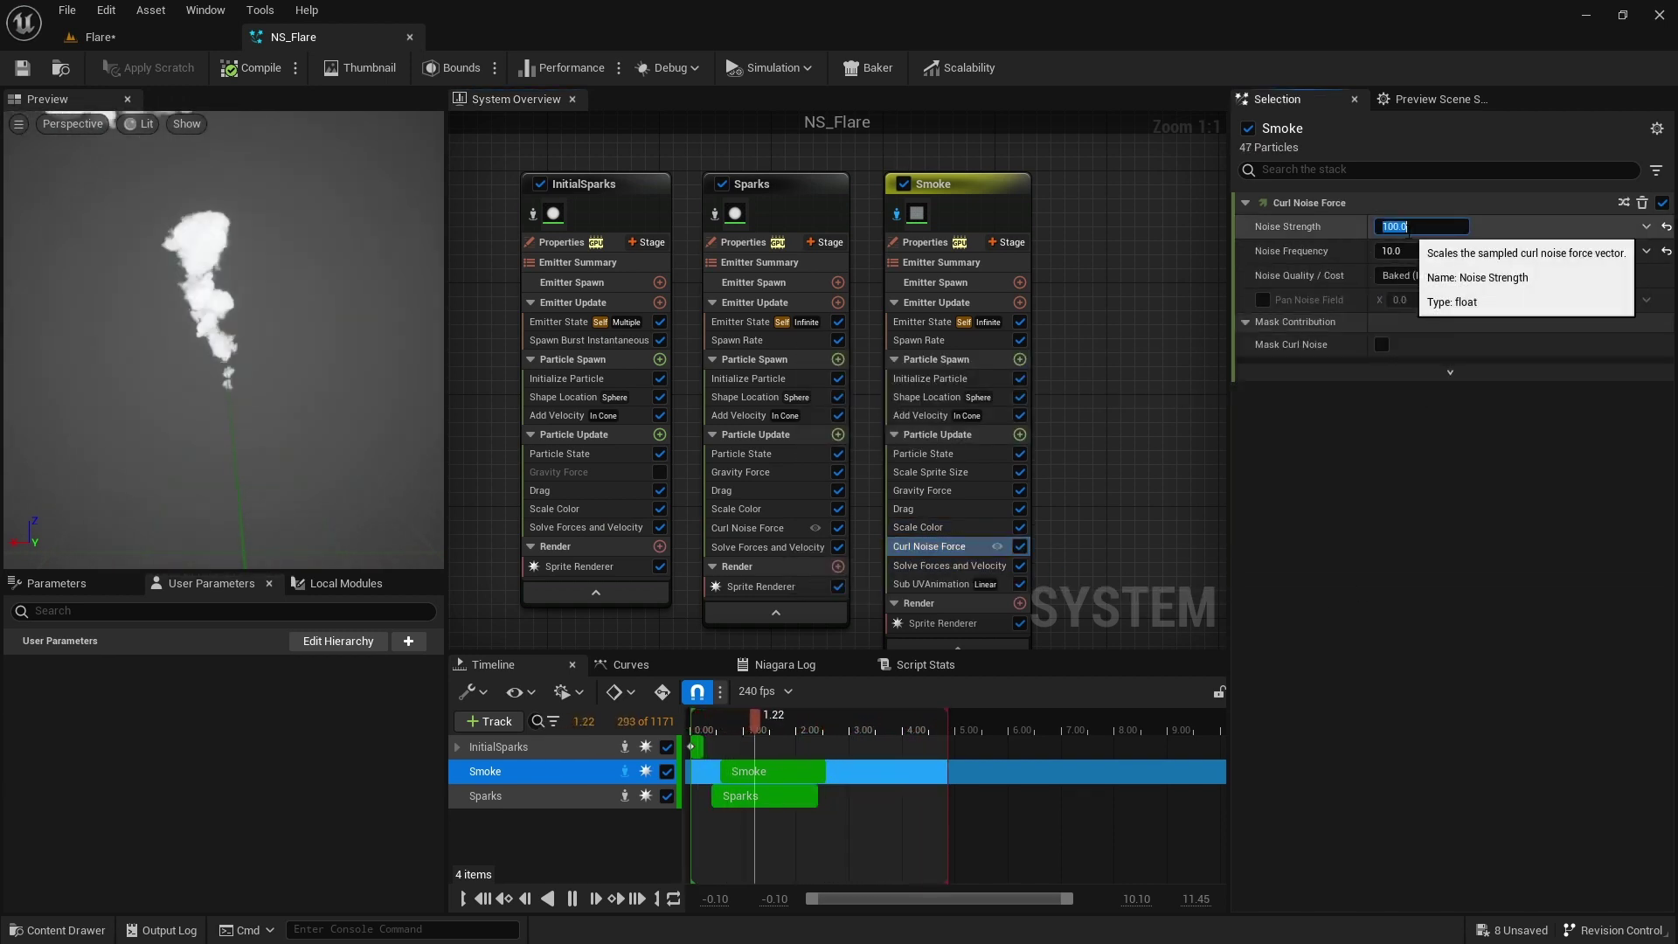
key(Return)
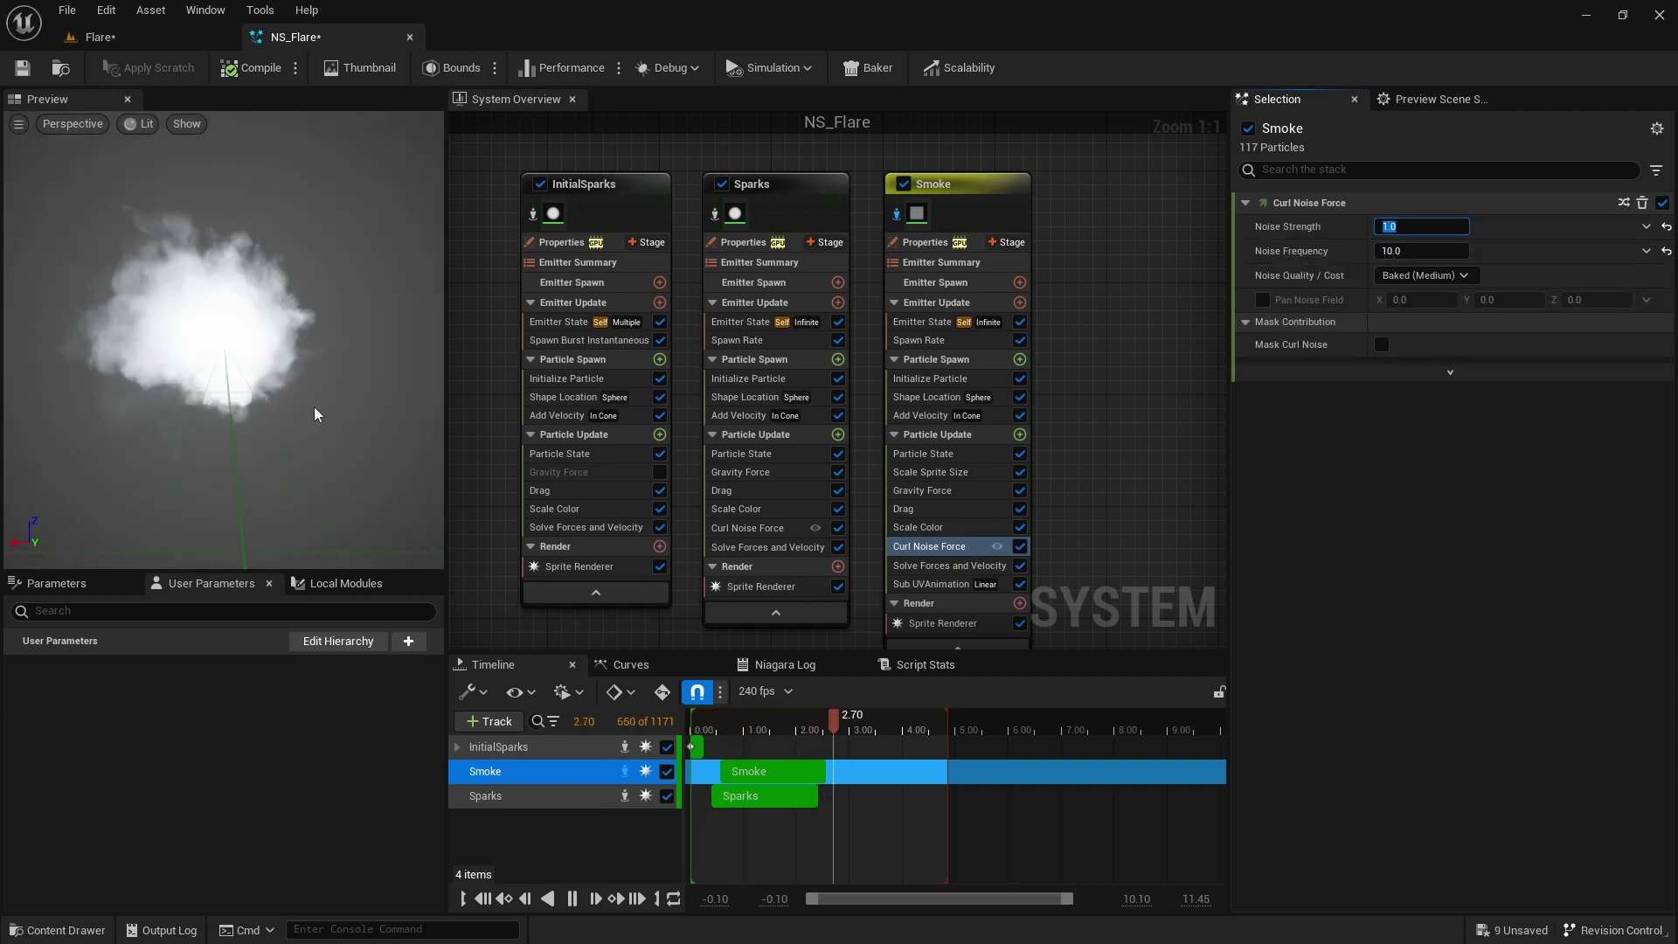
click(1396, 251)
text(2)
key(Return)
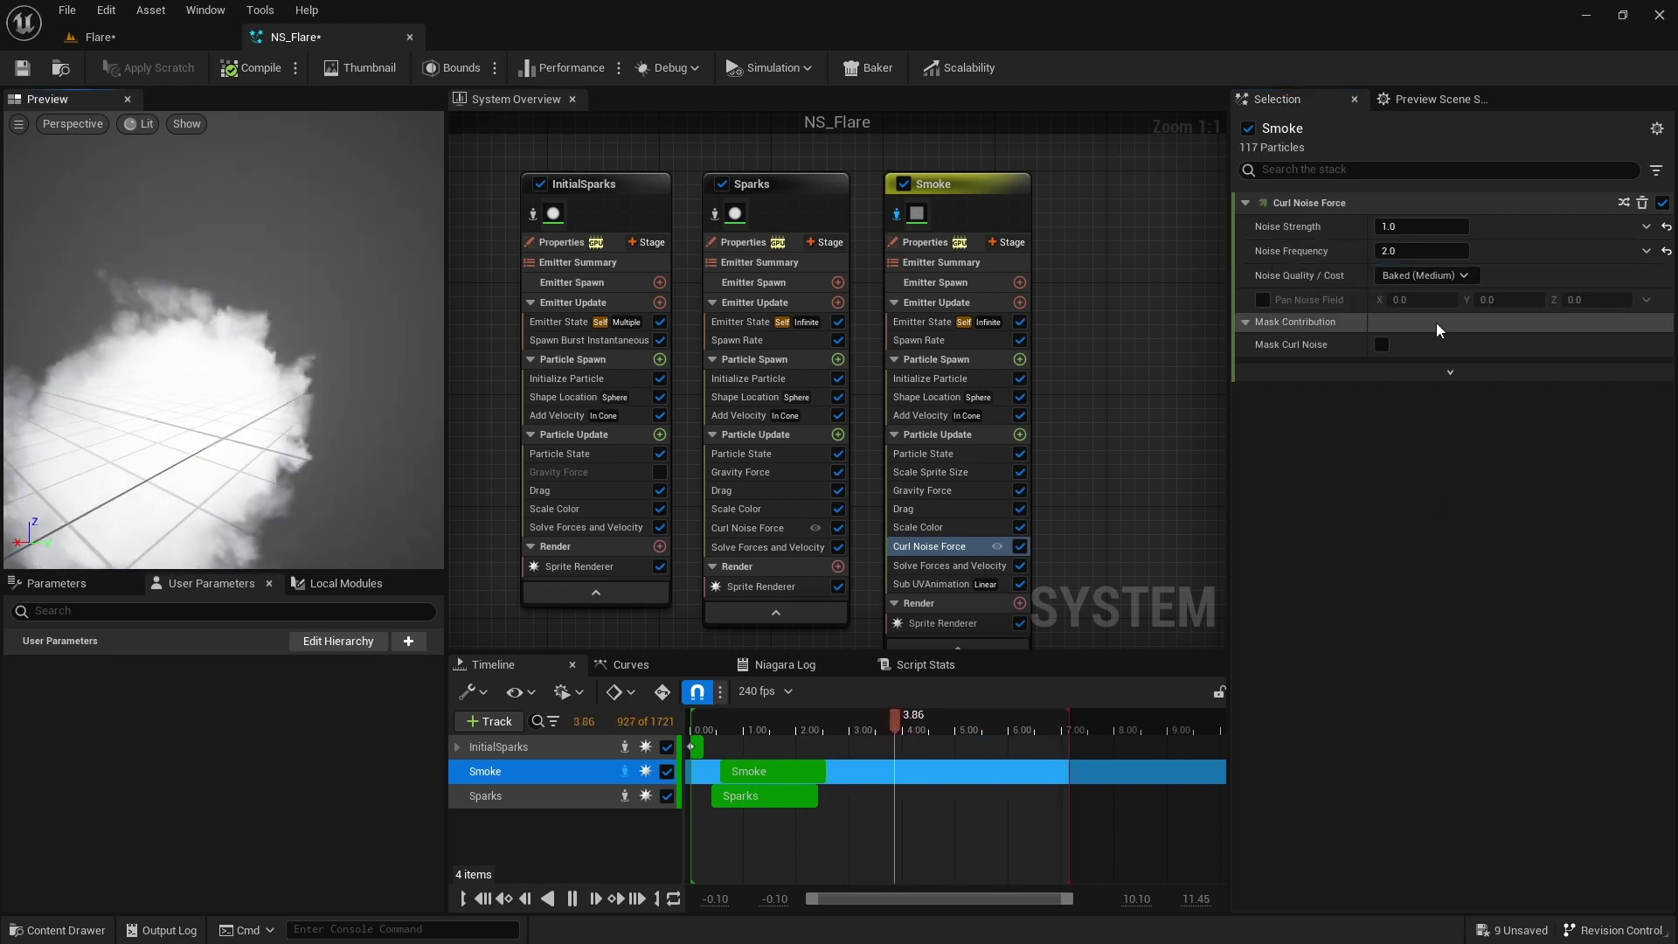
Enable Pan Noise Field as a Random Range Vector from (-0.2,-0.2,0) to (0.2,0.2,1).
click(1263, 300)
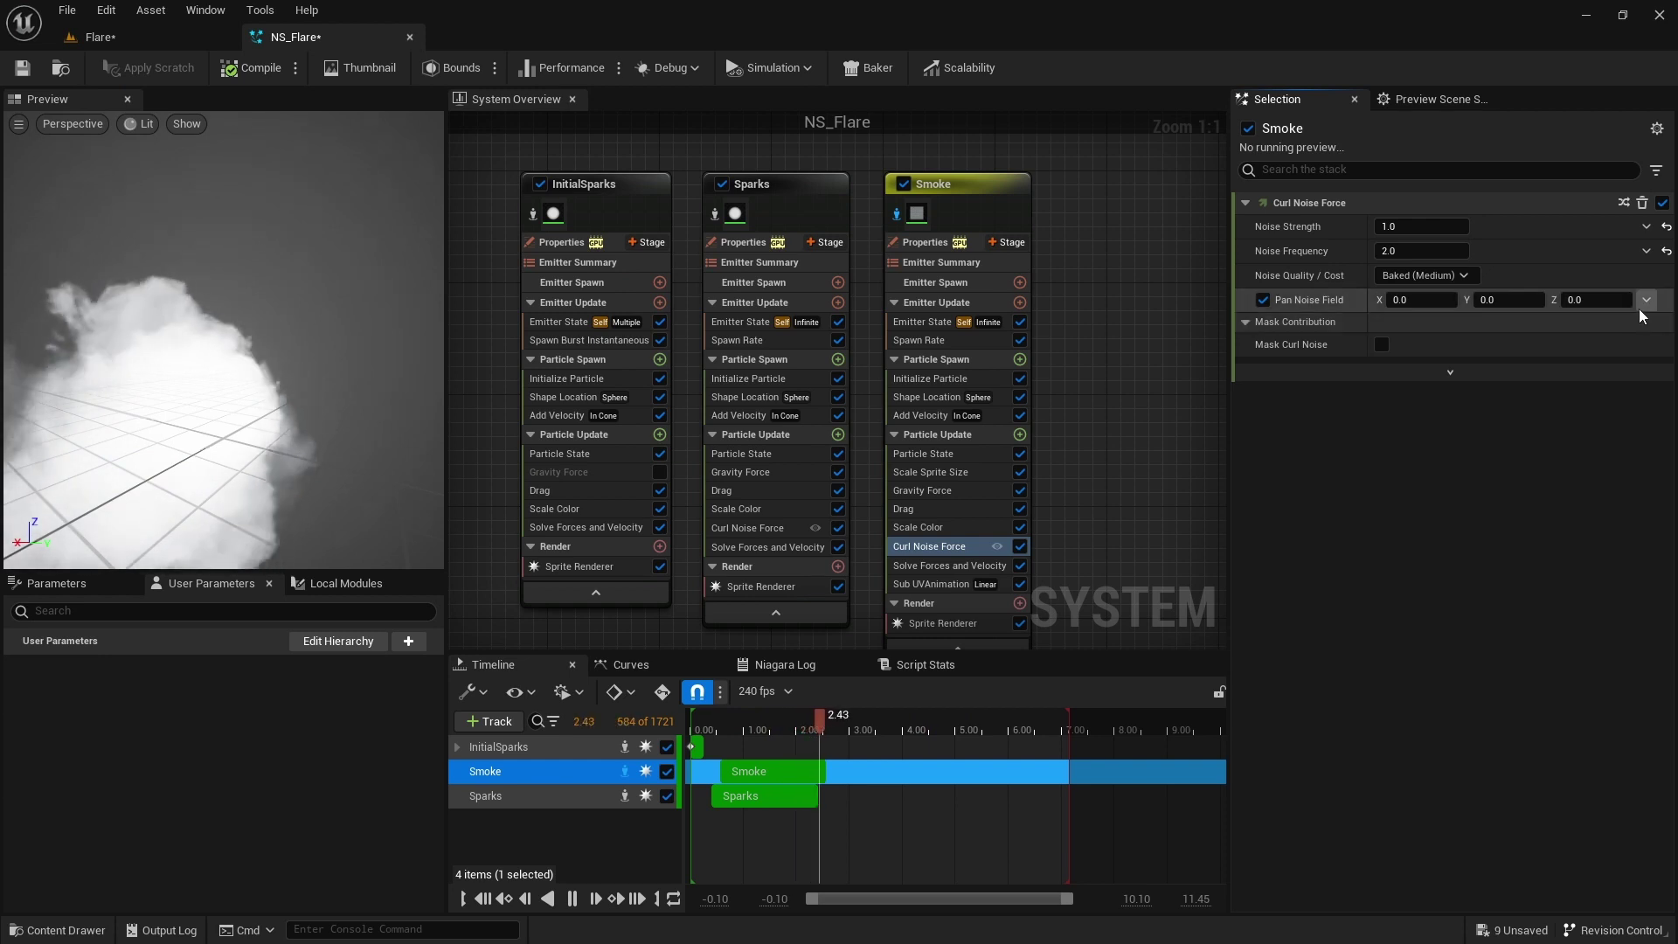
click(1647, 300)
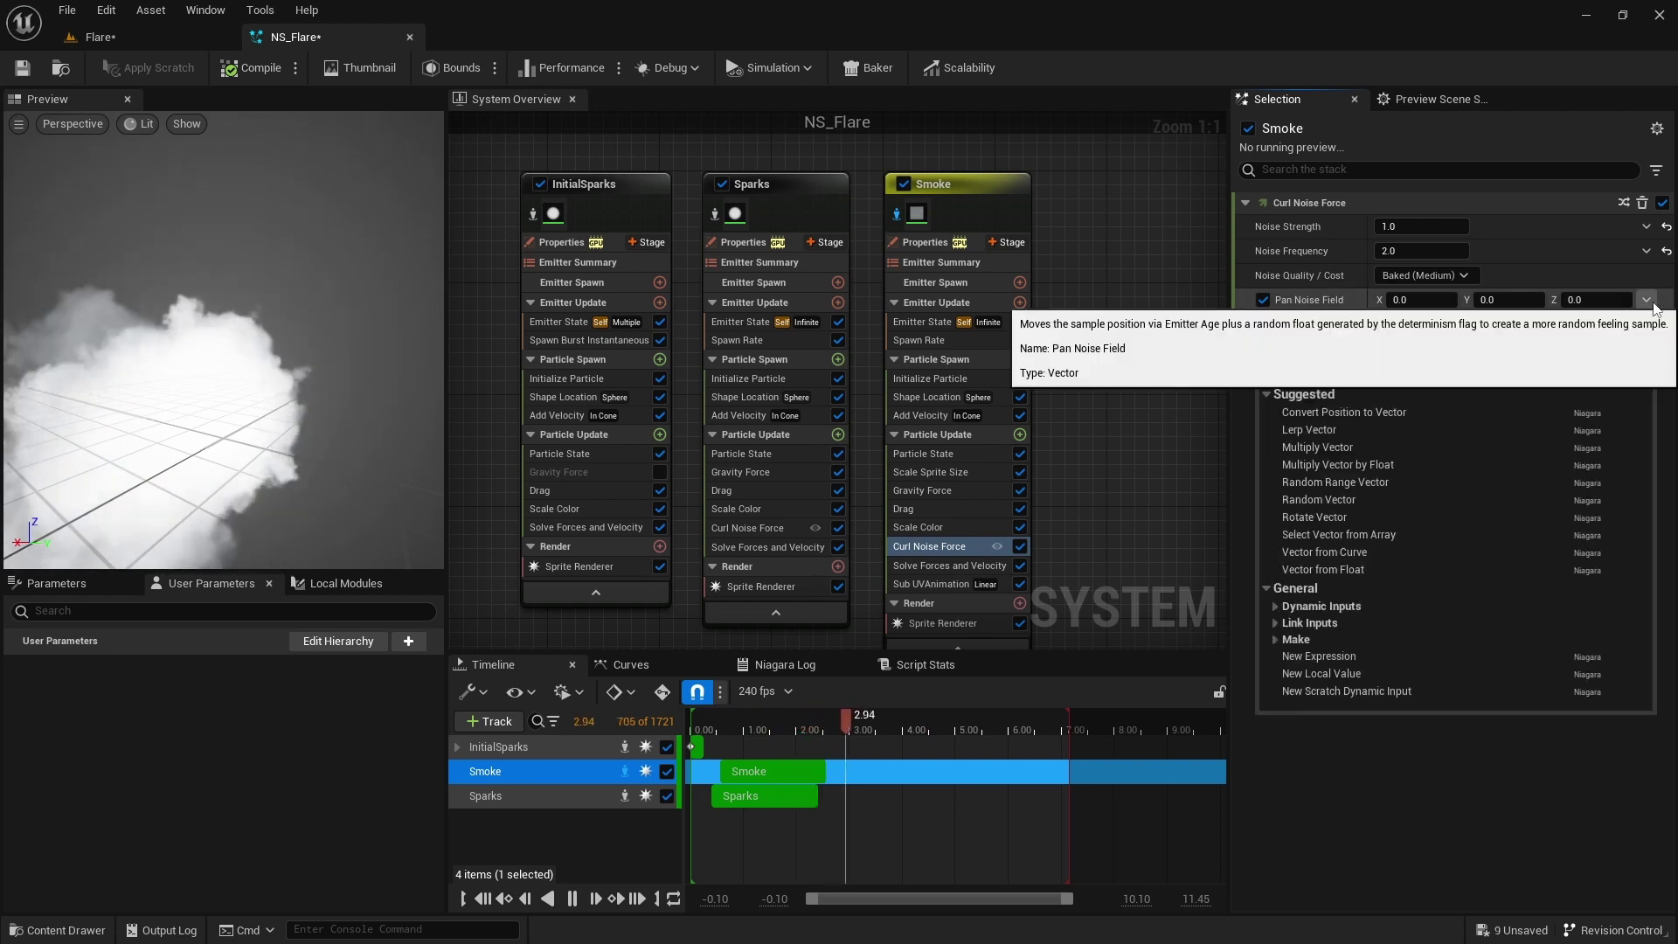
click(1405, 483)
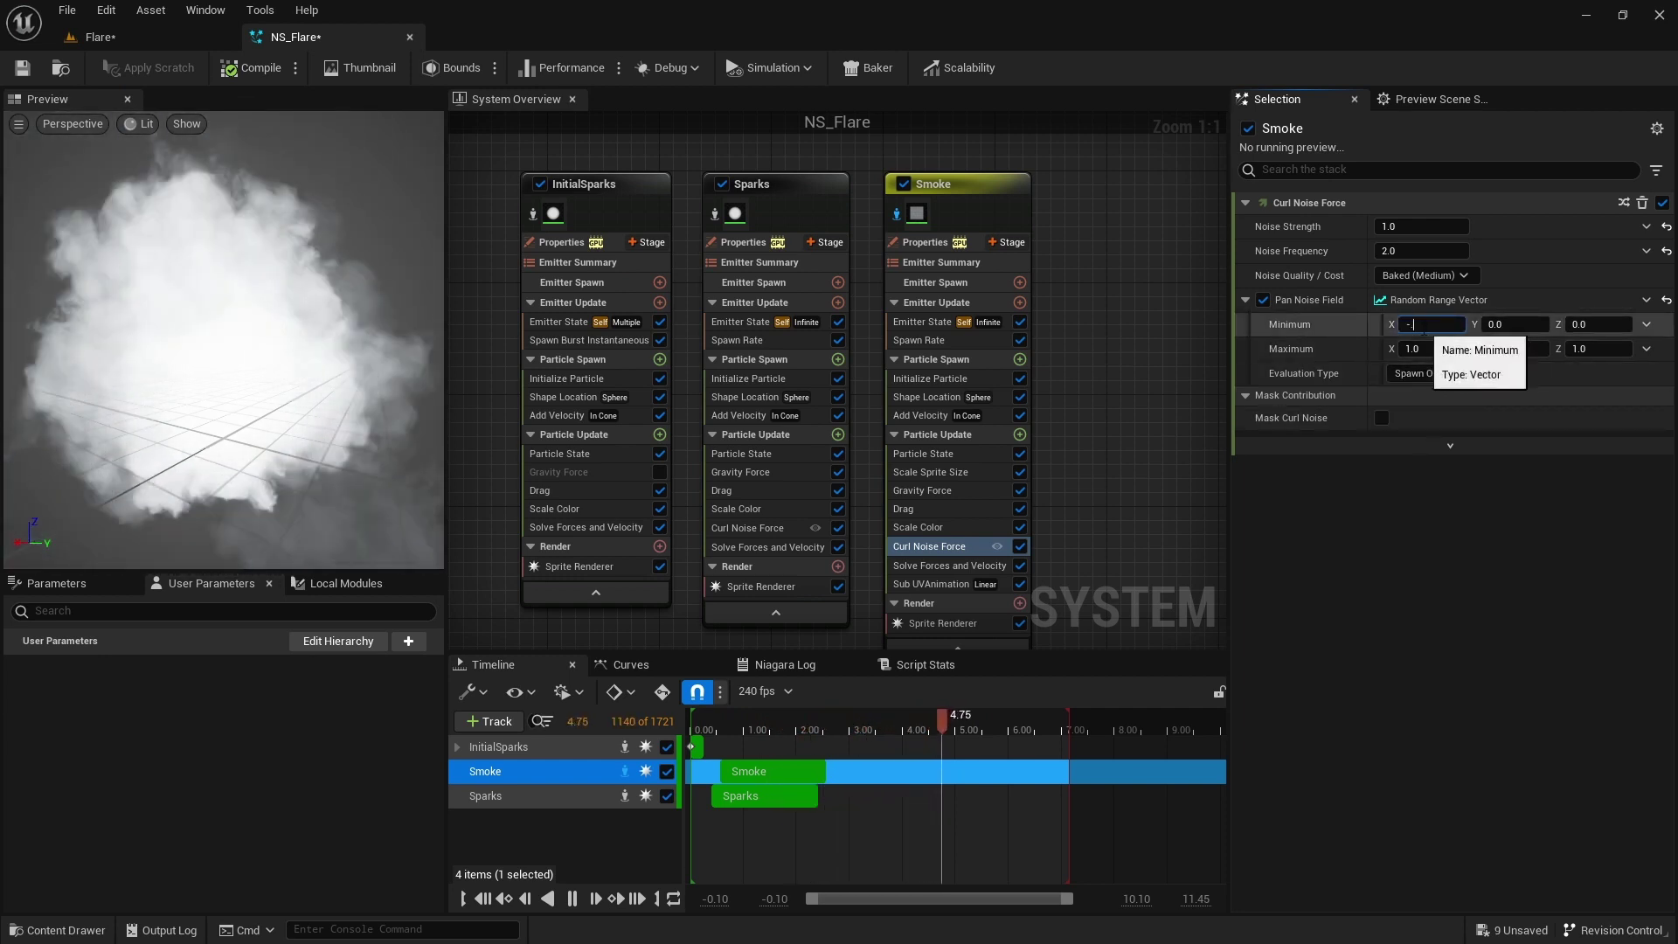
click(1421, 324)
text(-2)
click(1425, 347)
text(.2)
click(1521, 325)
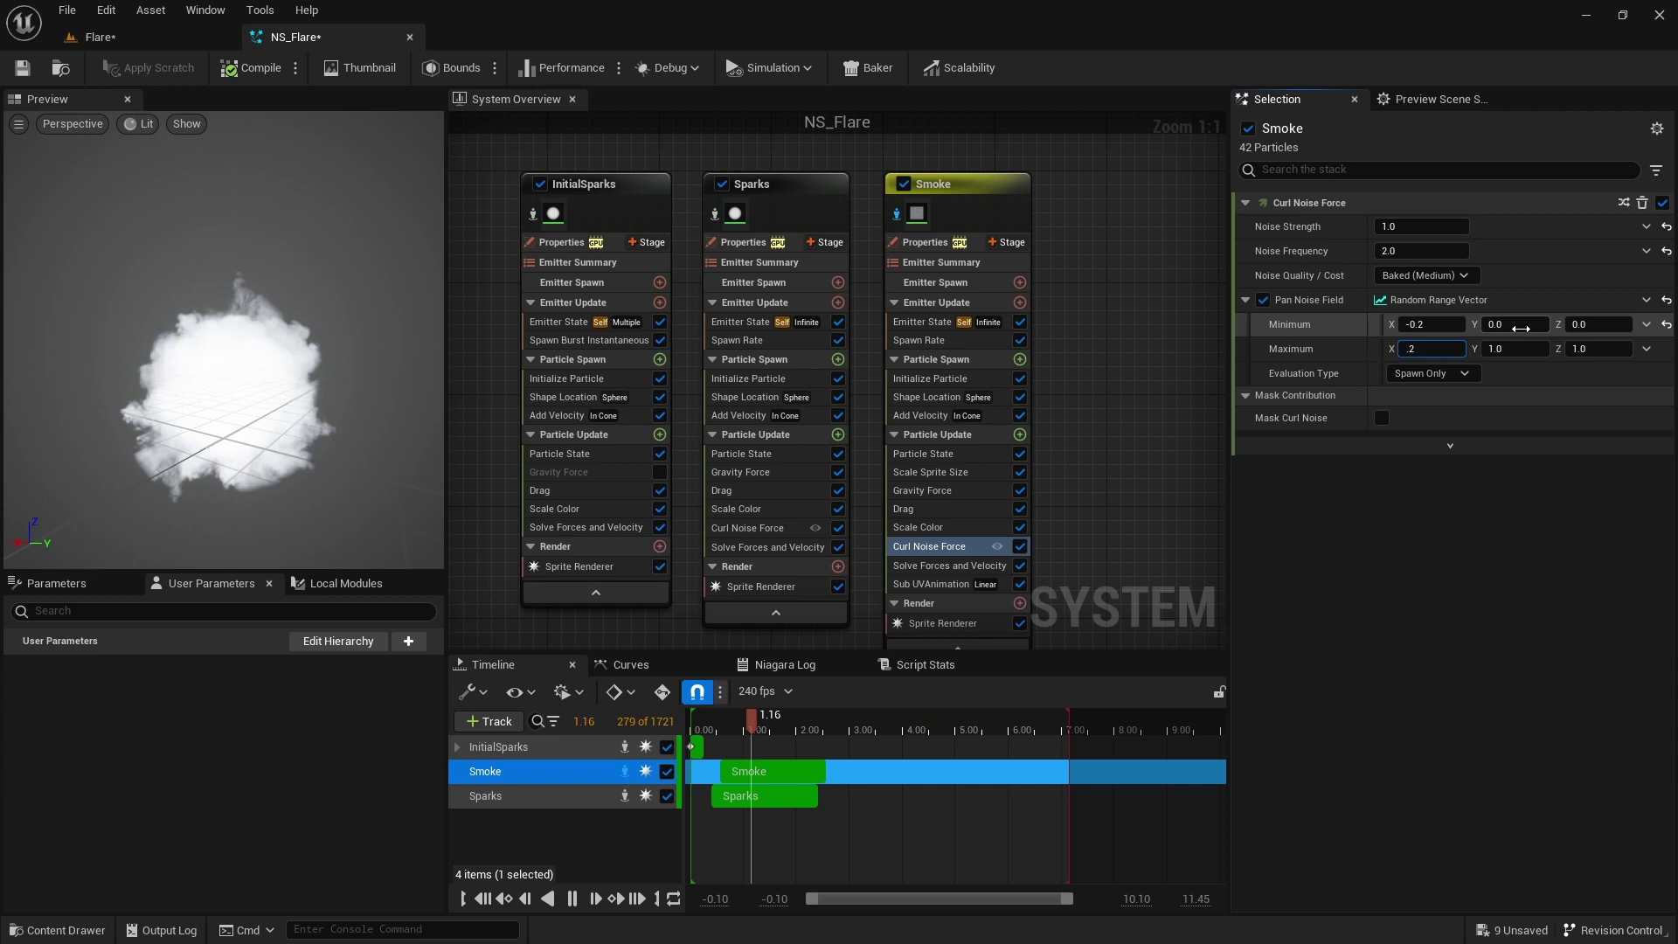
text(-0.2)
click(1503, 349)
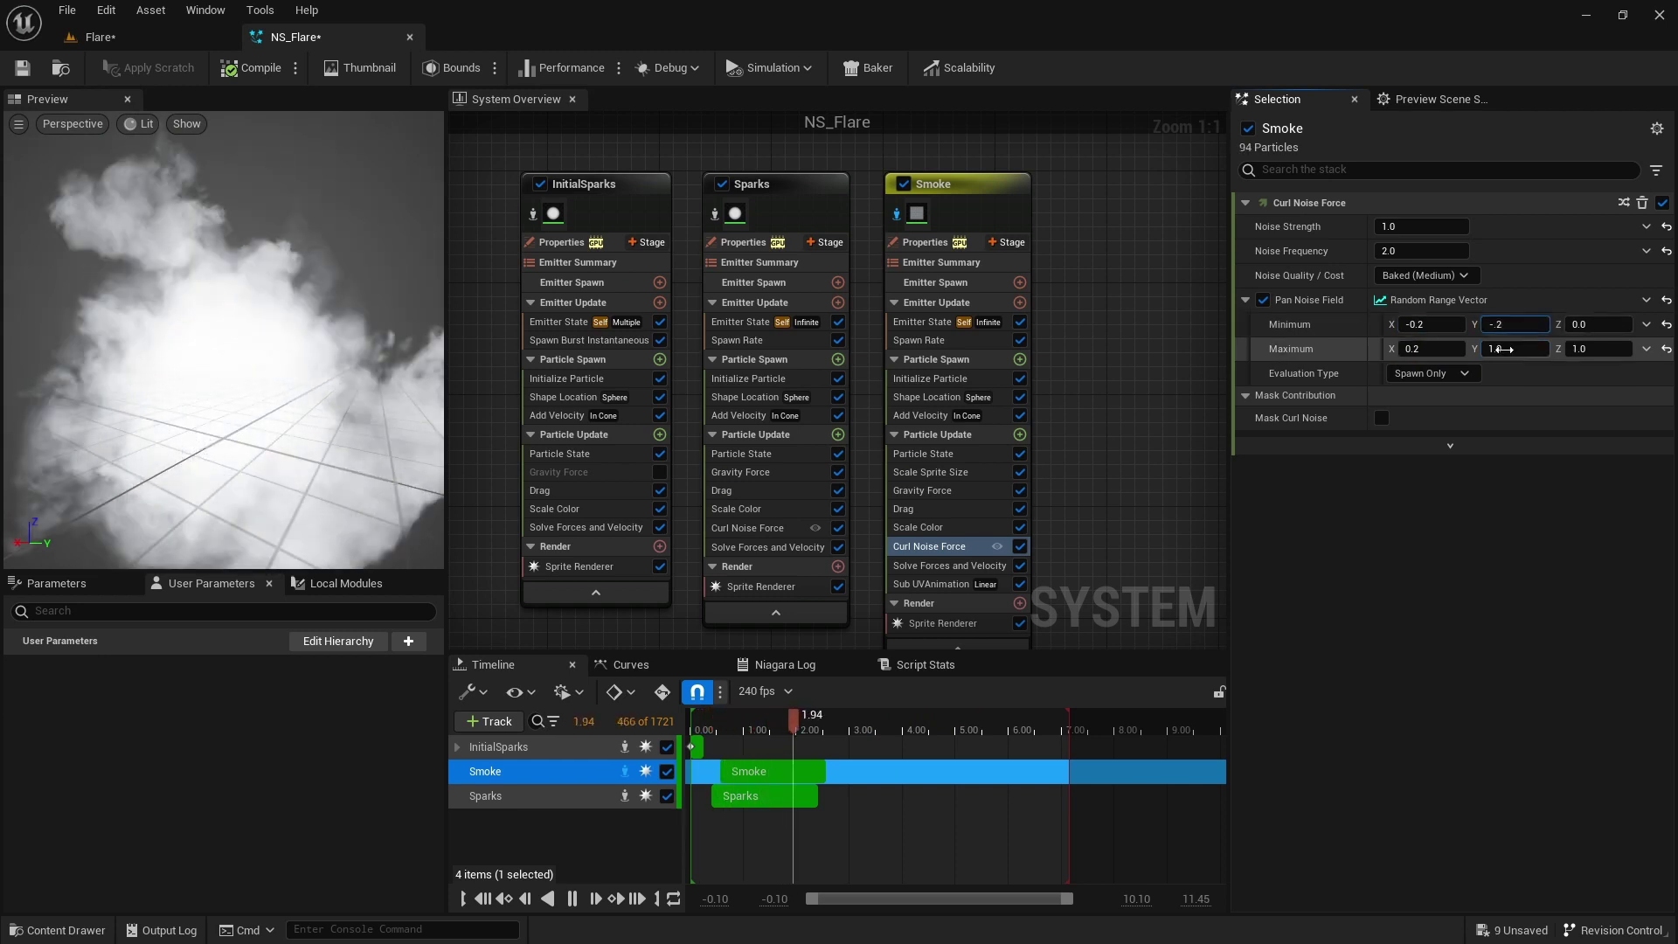
key(BackSpace)
text(0.2)
key(Return)
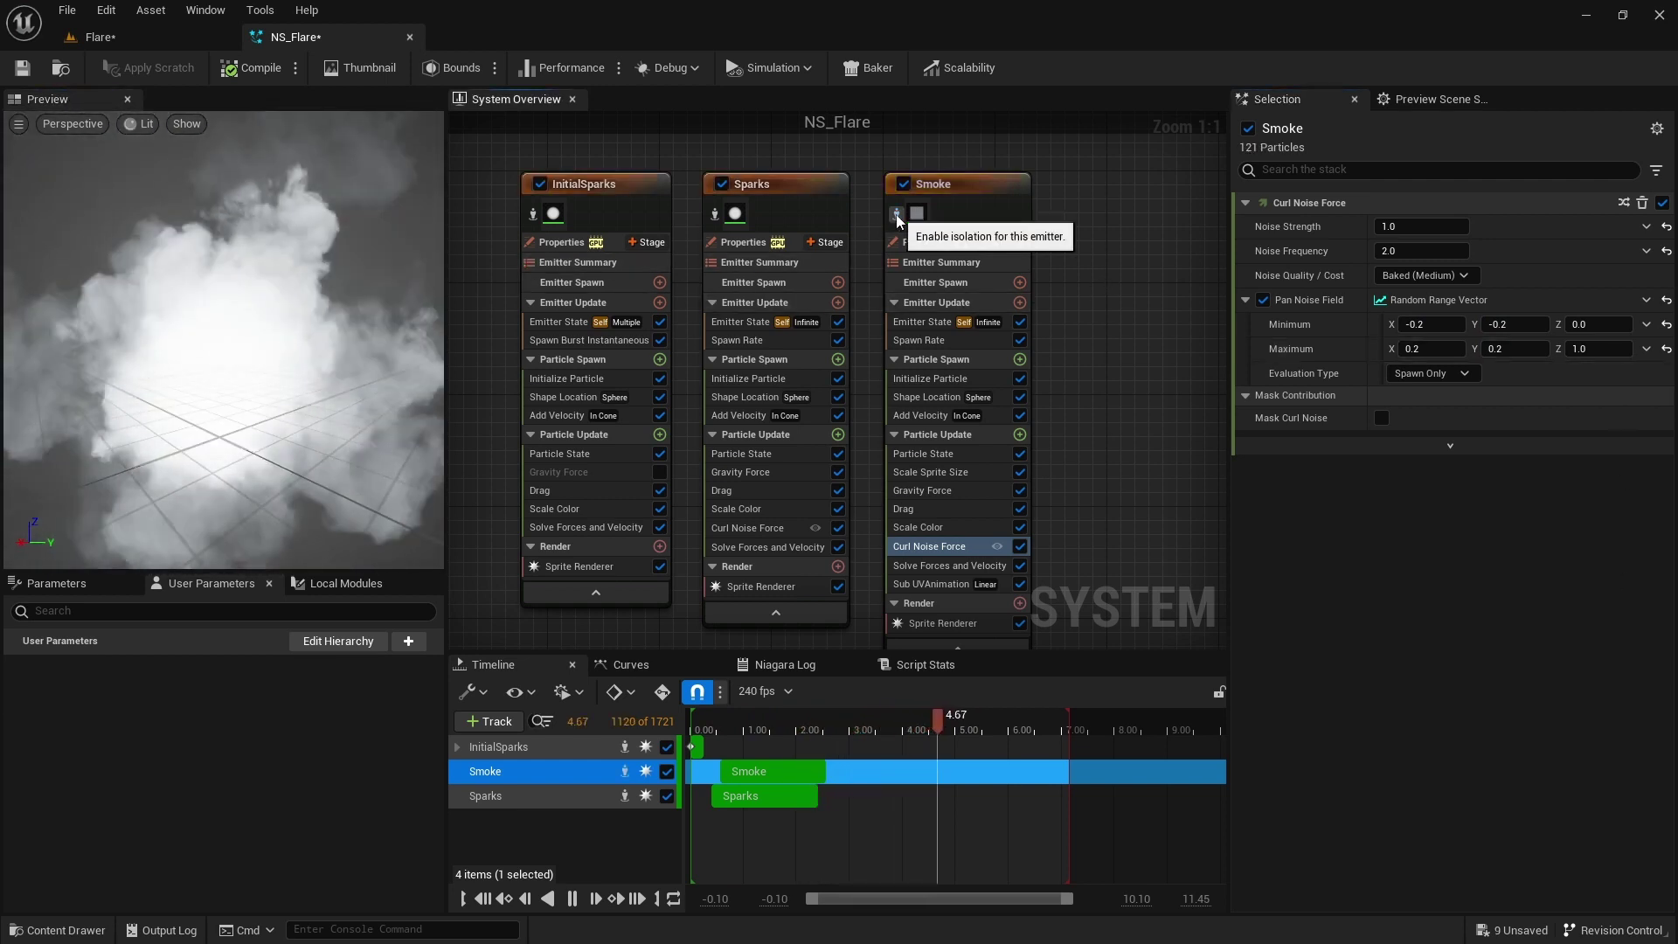
Save NS_Flare and restart the flare effect in the Flare level by toggling Auto Activate.
key(ctrl+s)
click(96, 37)
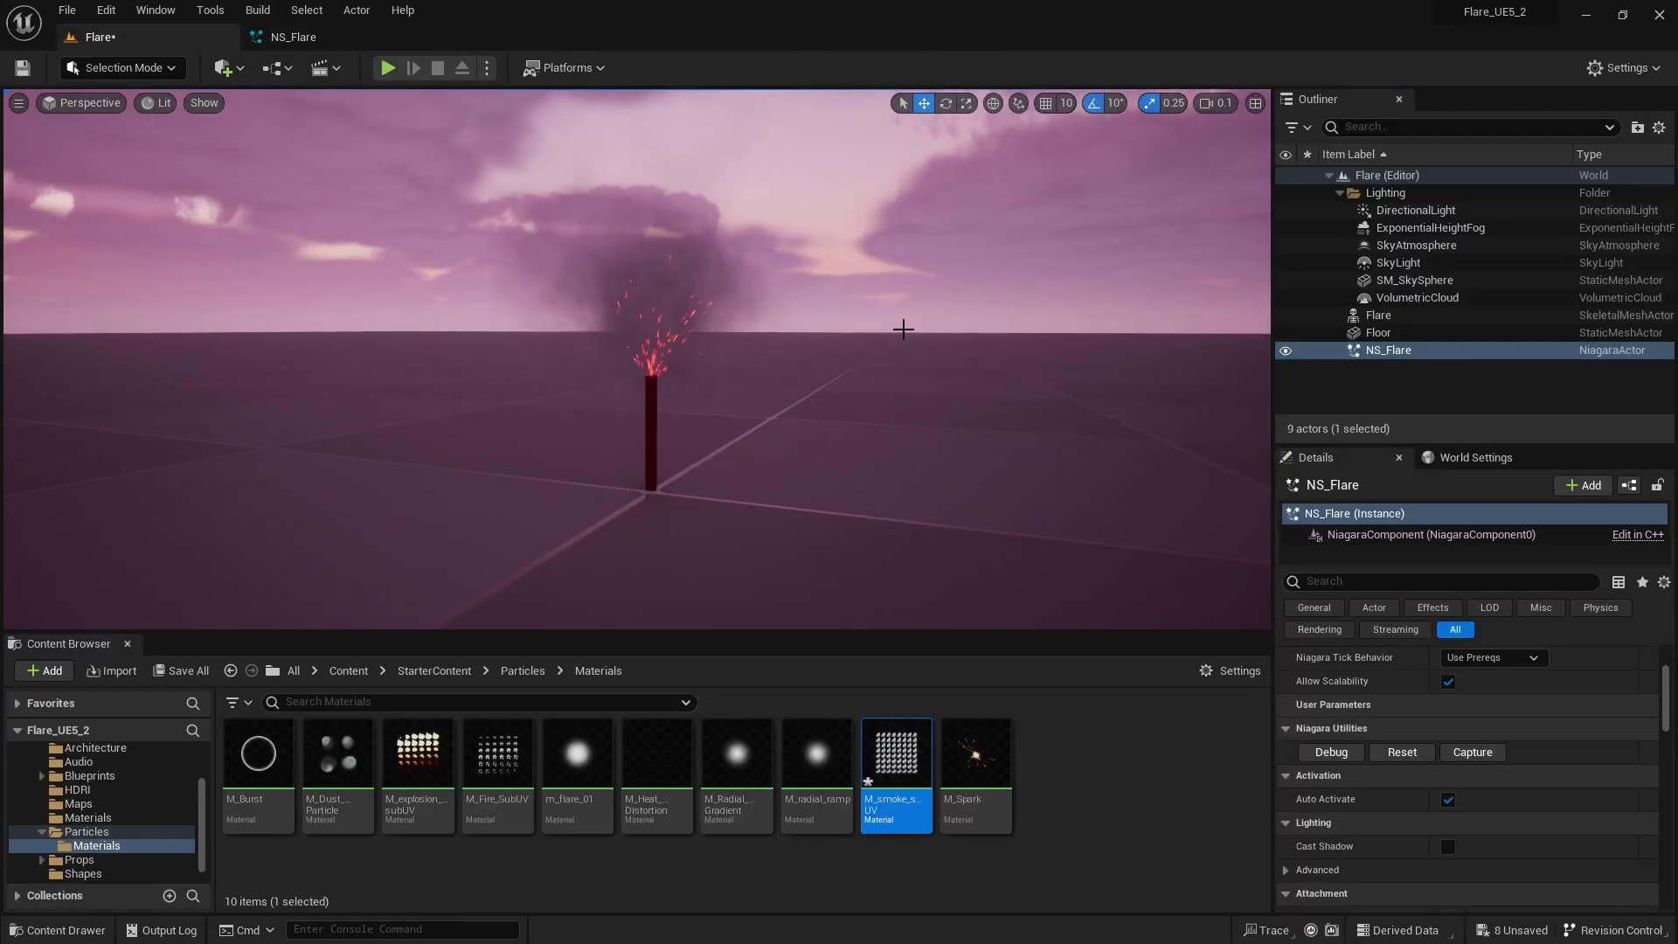
right_drag(906, 348, 933, 350)
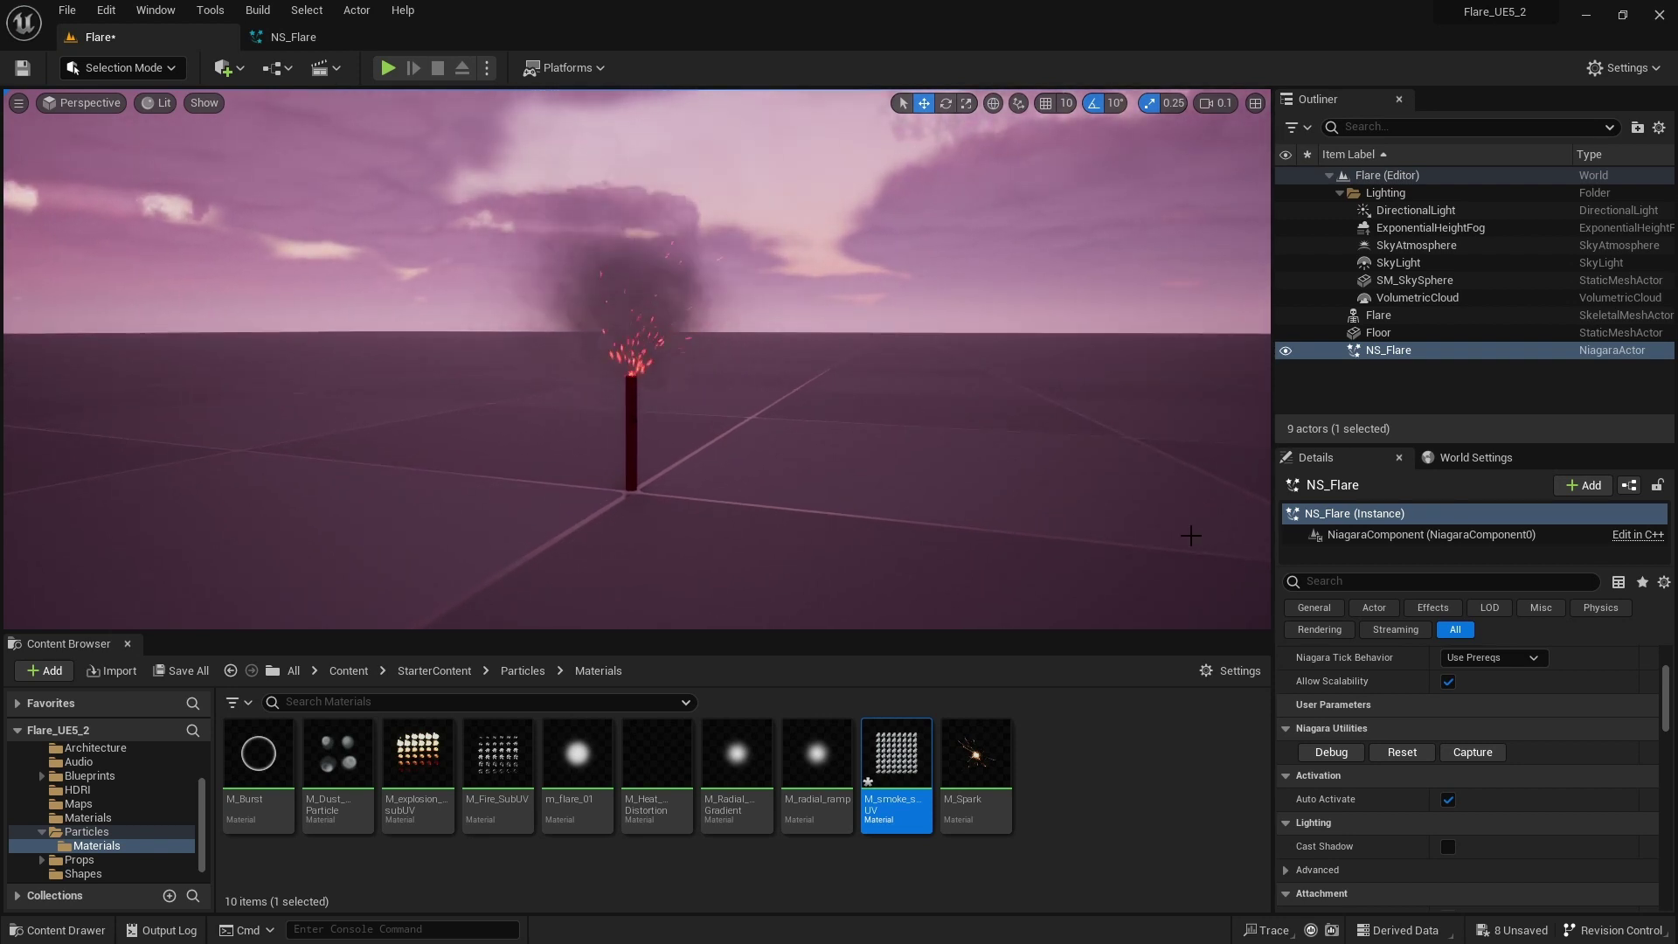
click(1448, 799)
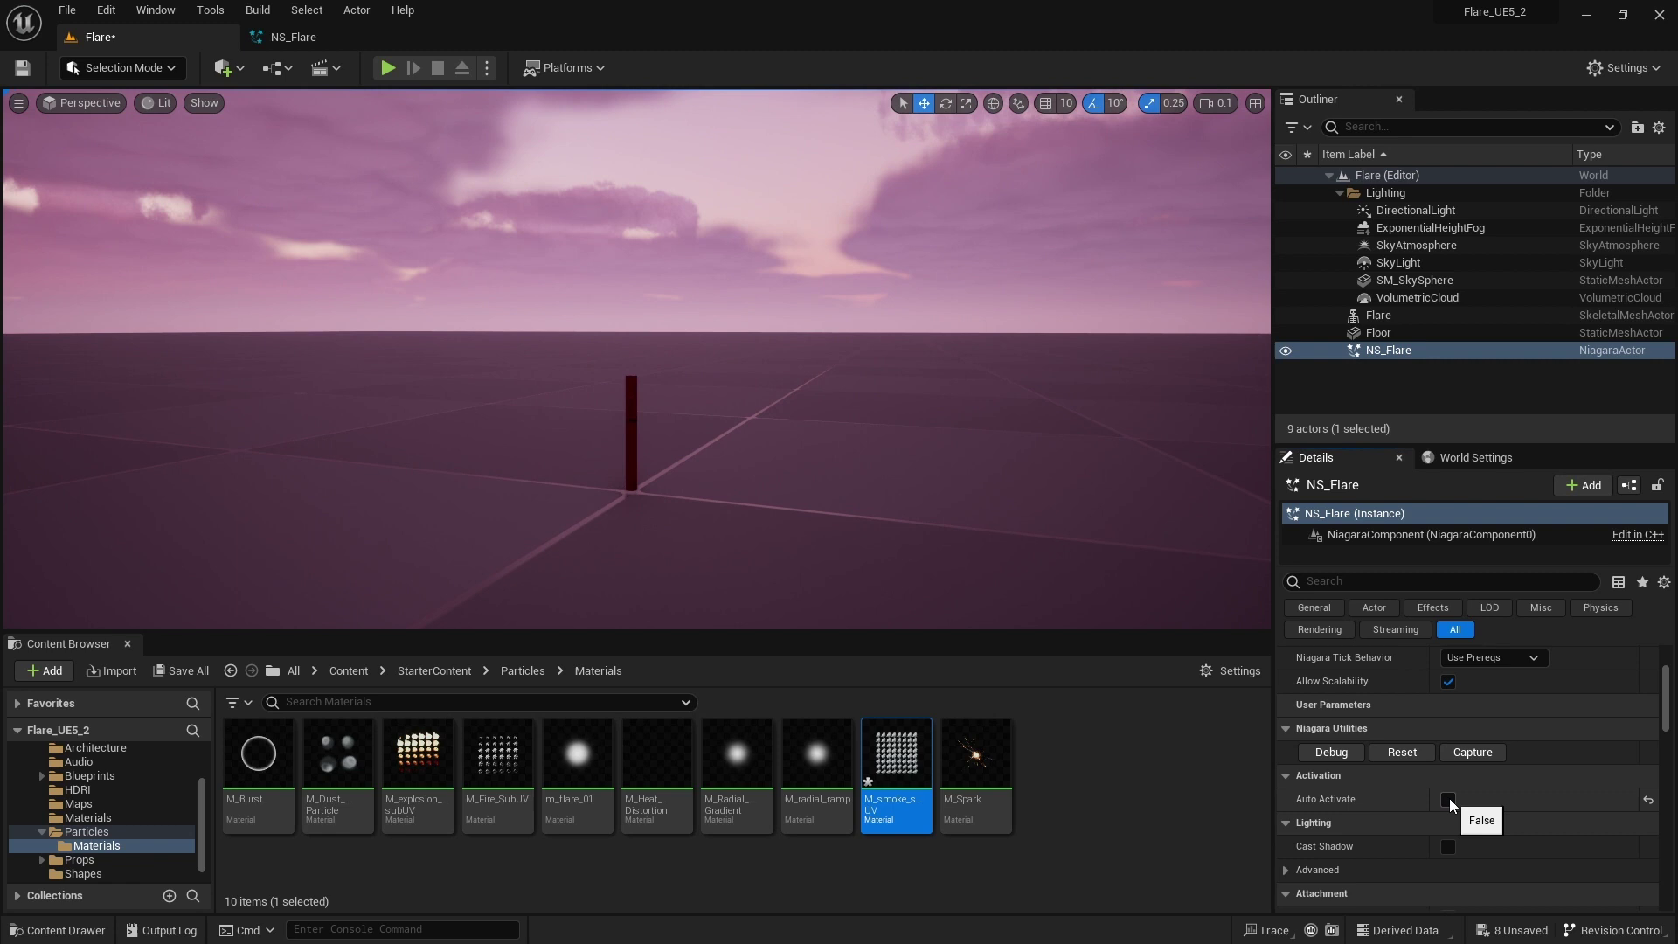
right_drag(874, 434, 704, 465)
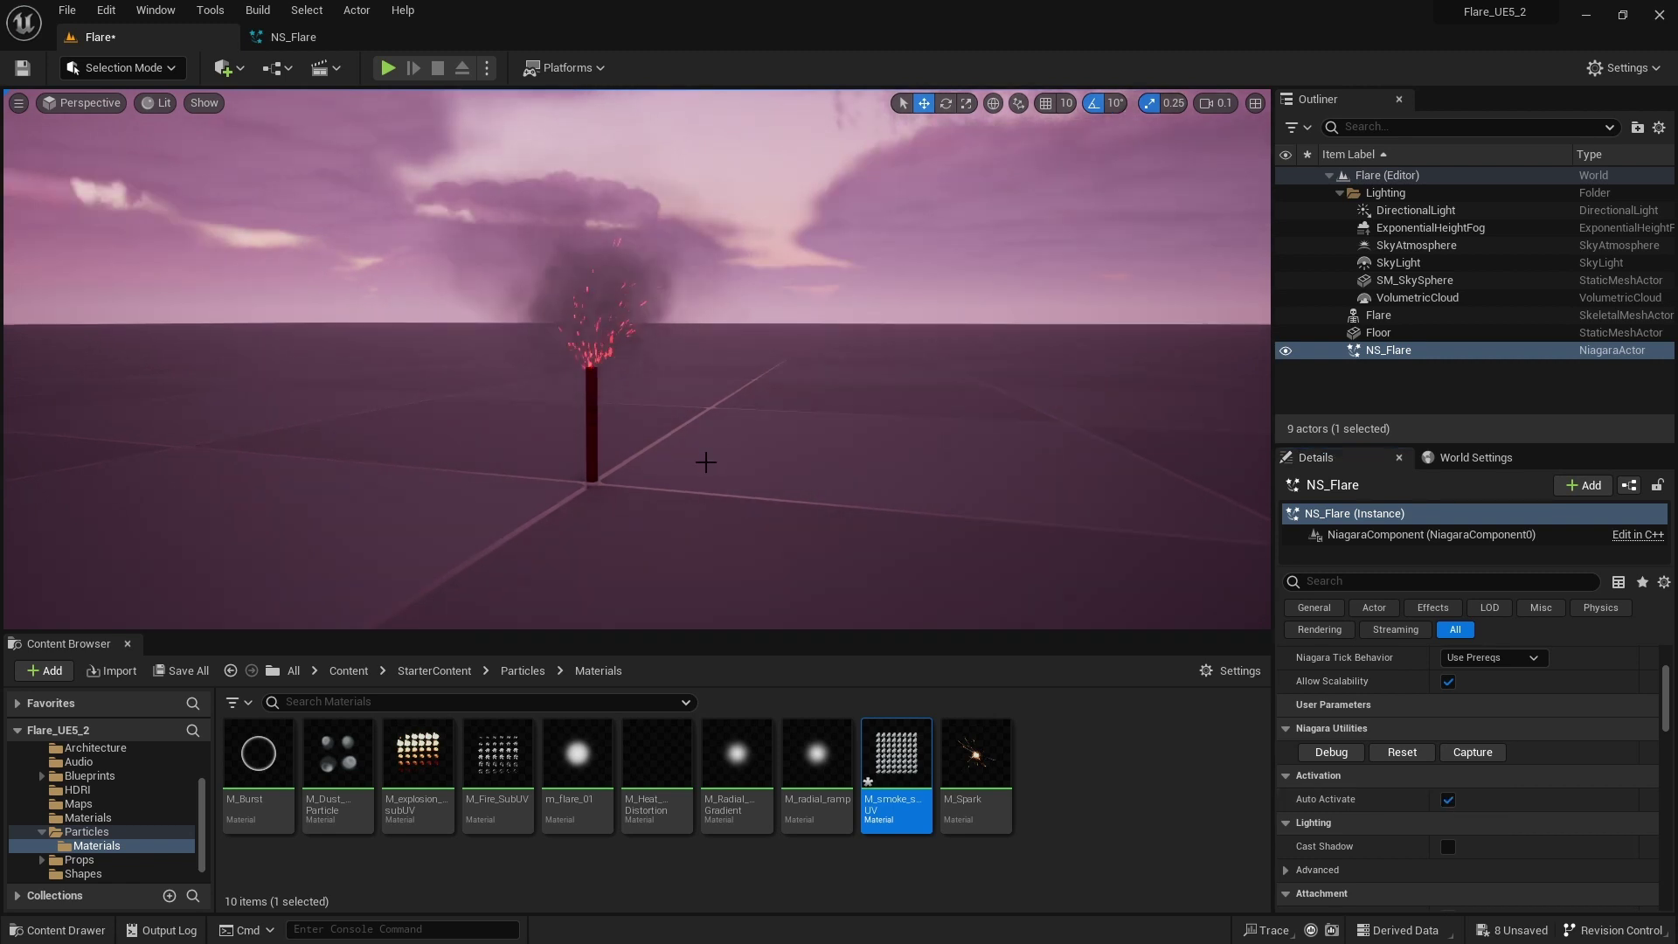
Place a Point Light at location 0, 0, 0 and raise it into the smoke.
click(234, 73)
mouse_move(280, 233)
click(447, 255)
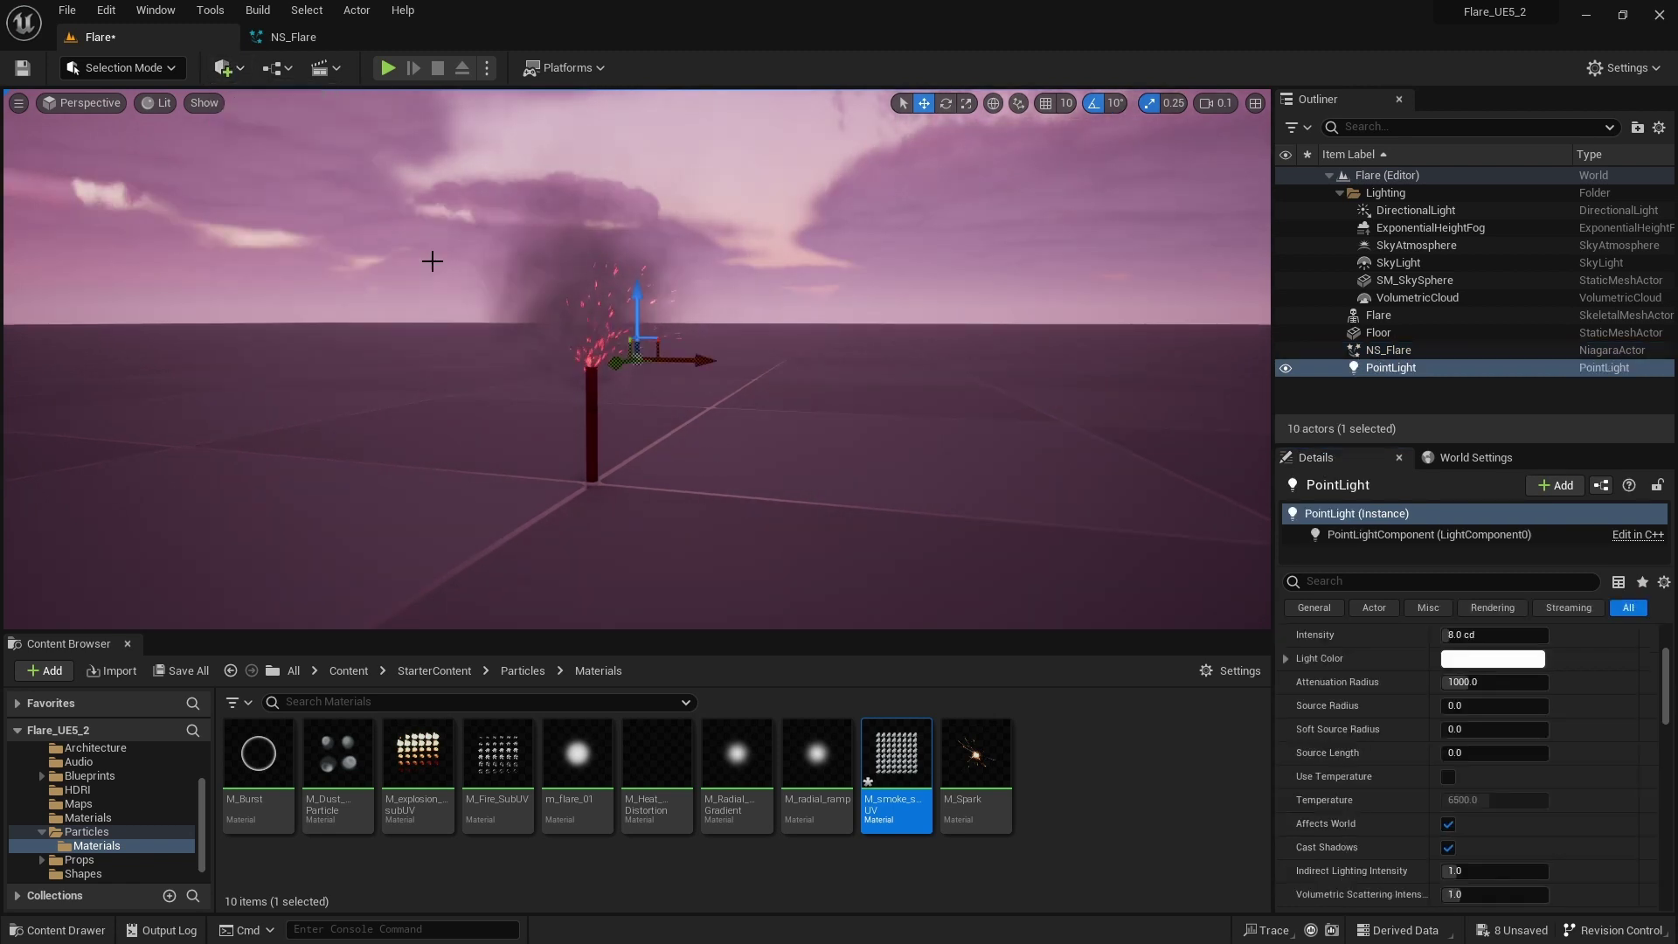
scroll(1399, 688, up, 1)
click(1473, 657)
text(0)
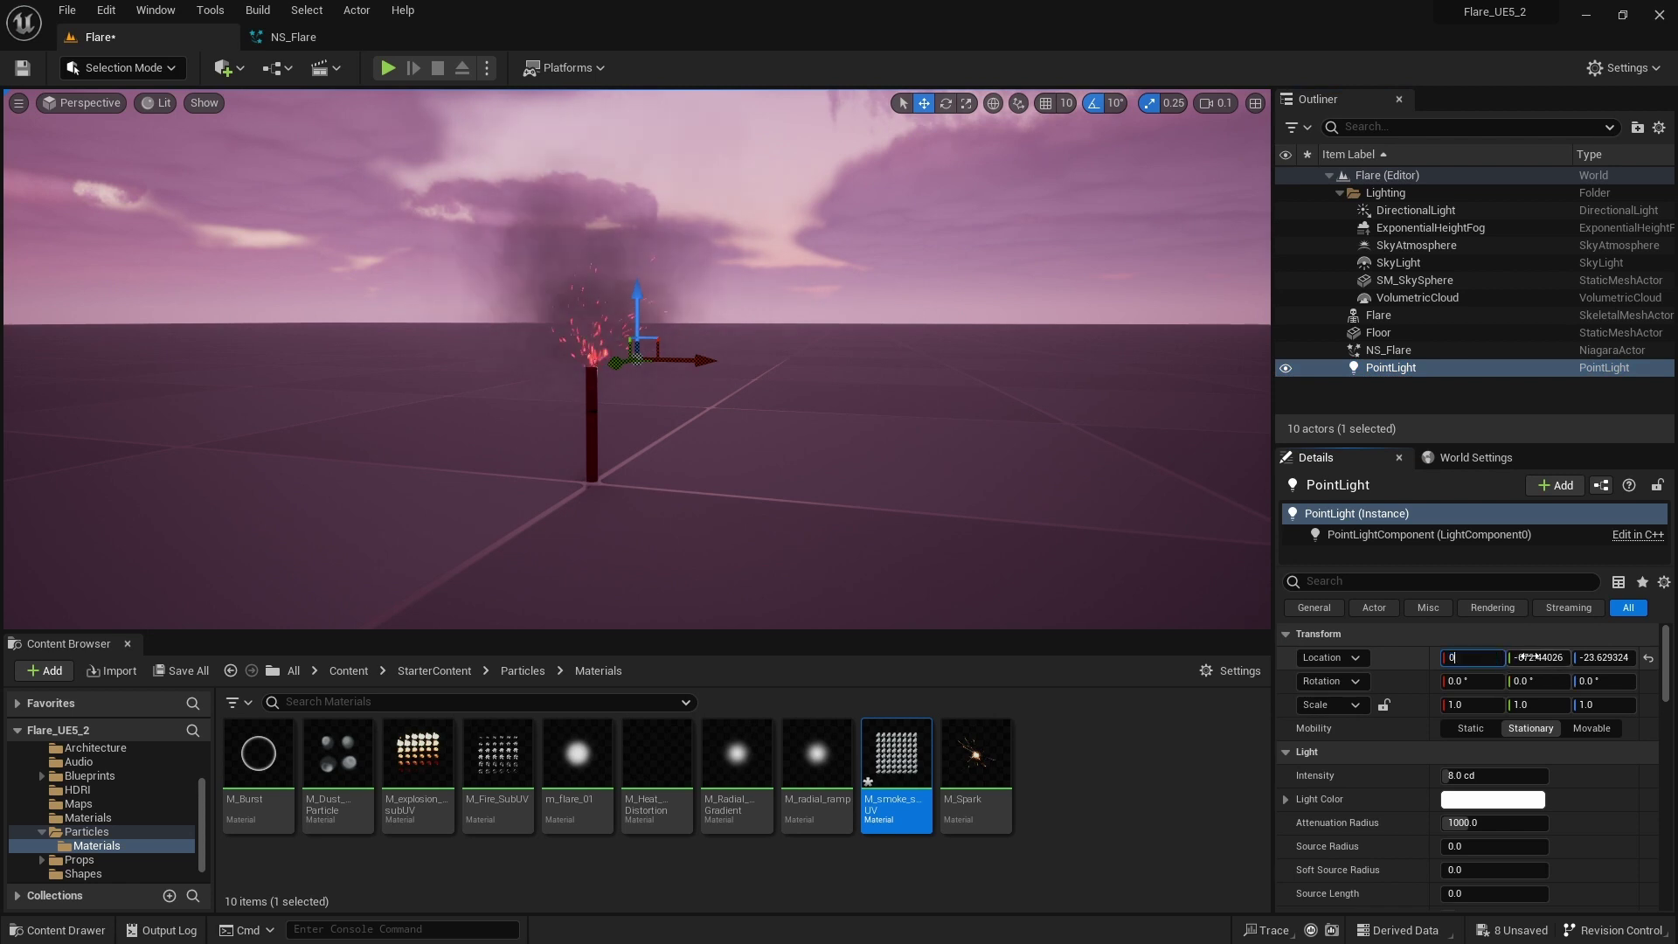
key(Tab)
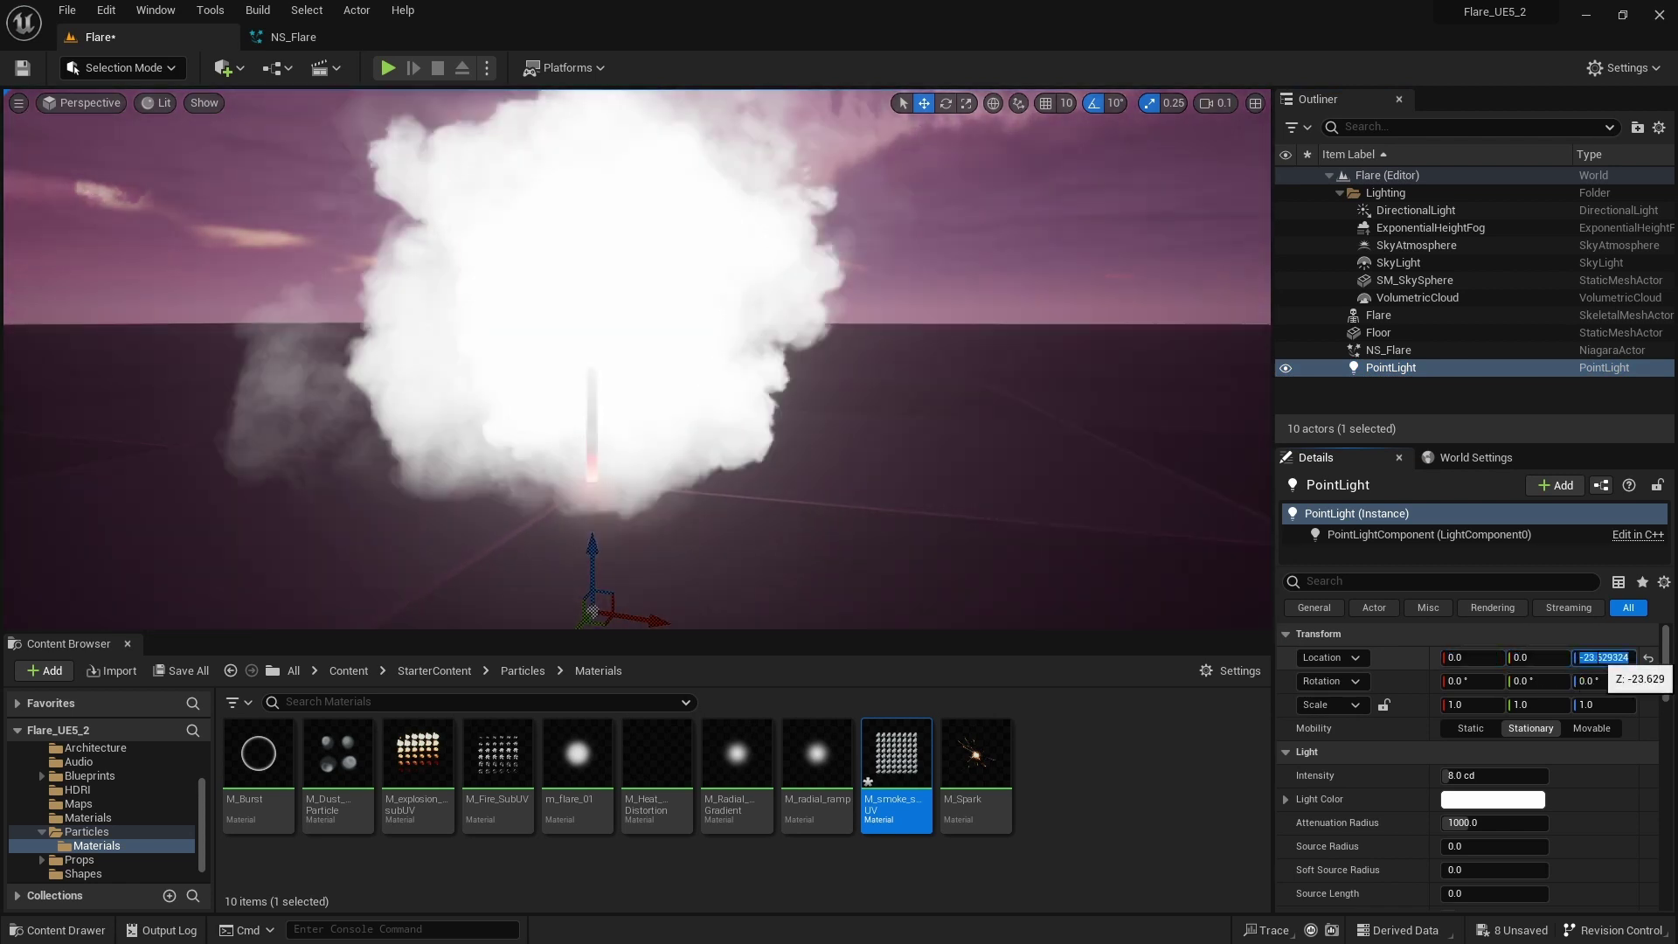
text(0)
key(Return)
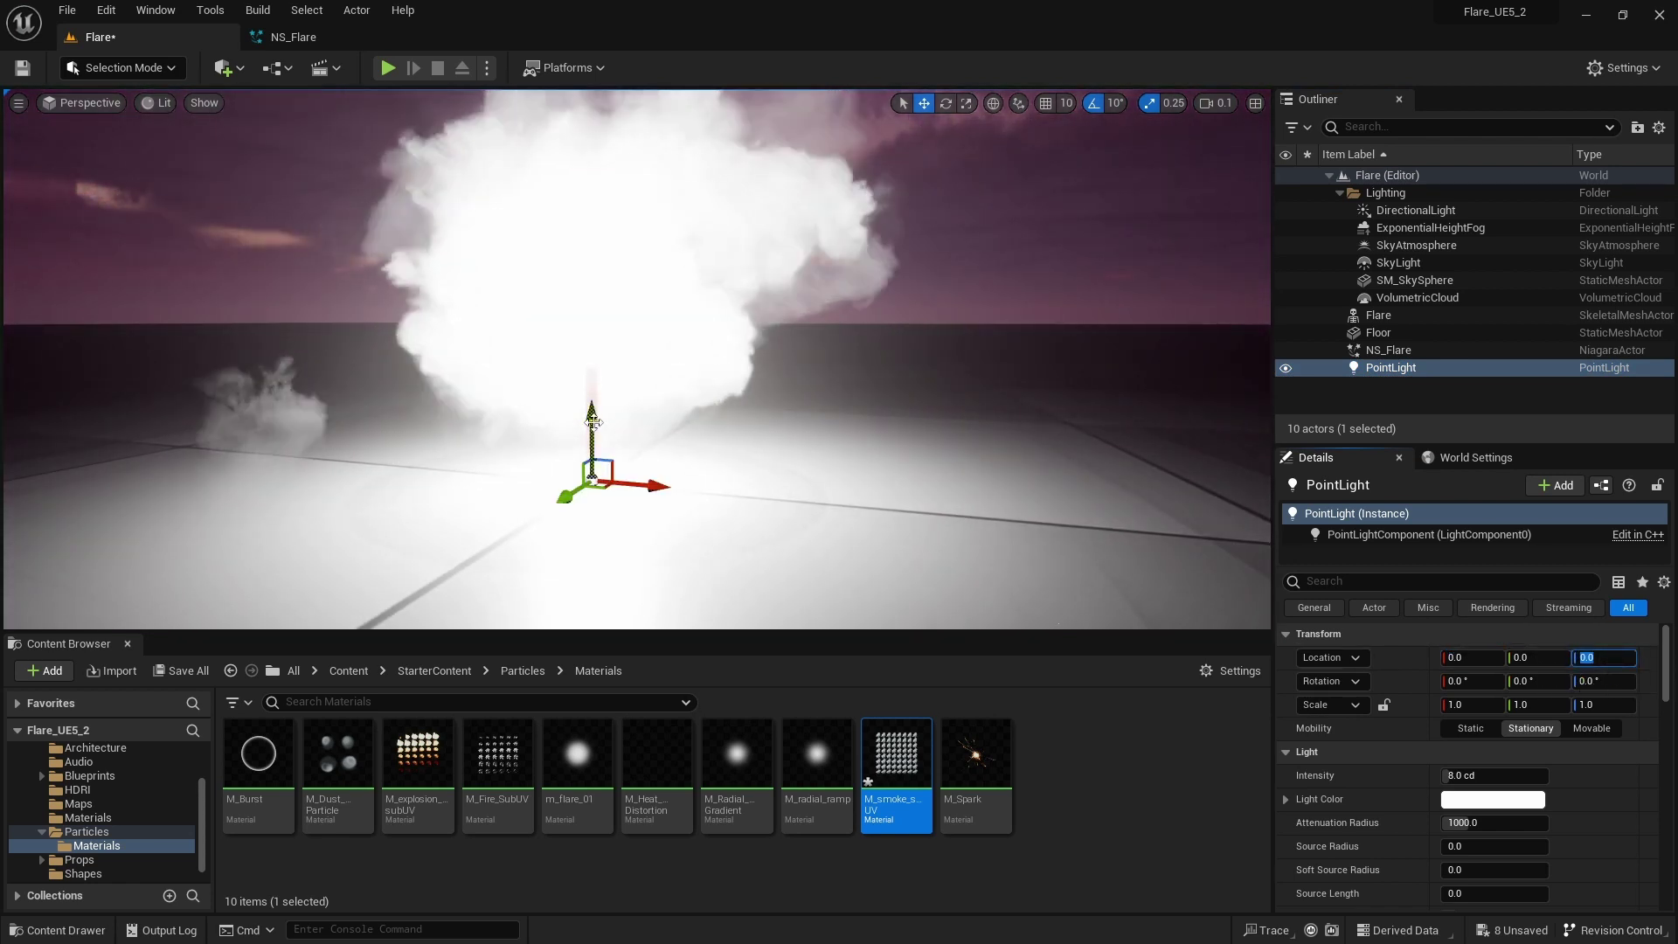
drag(591, 418, 603, 291)
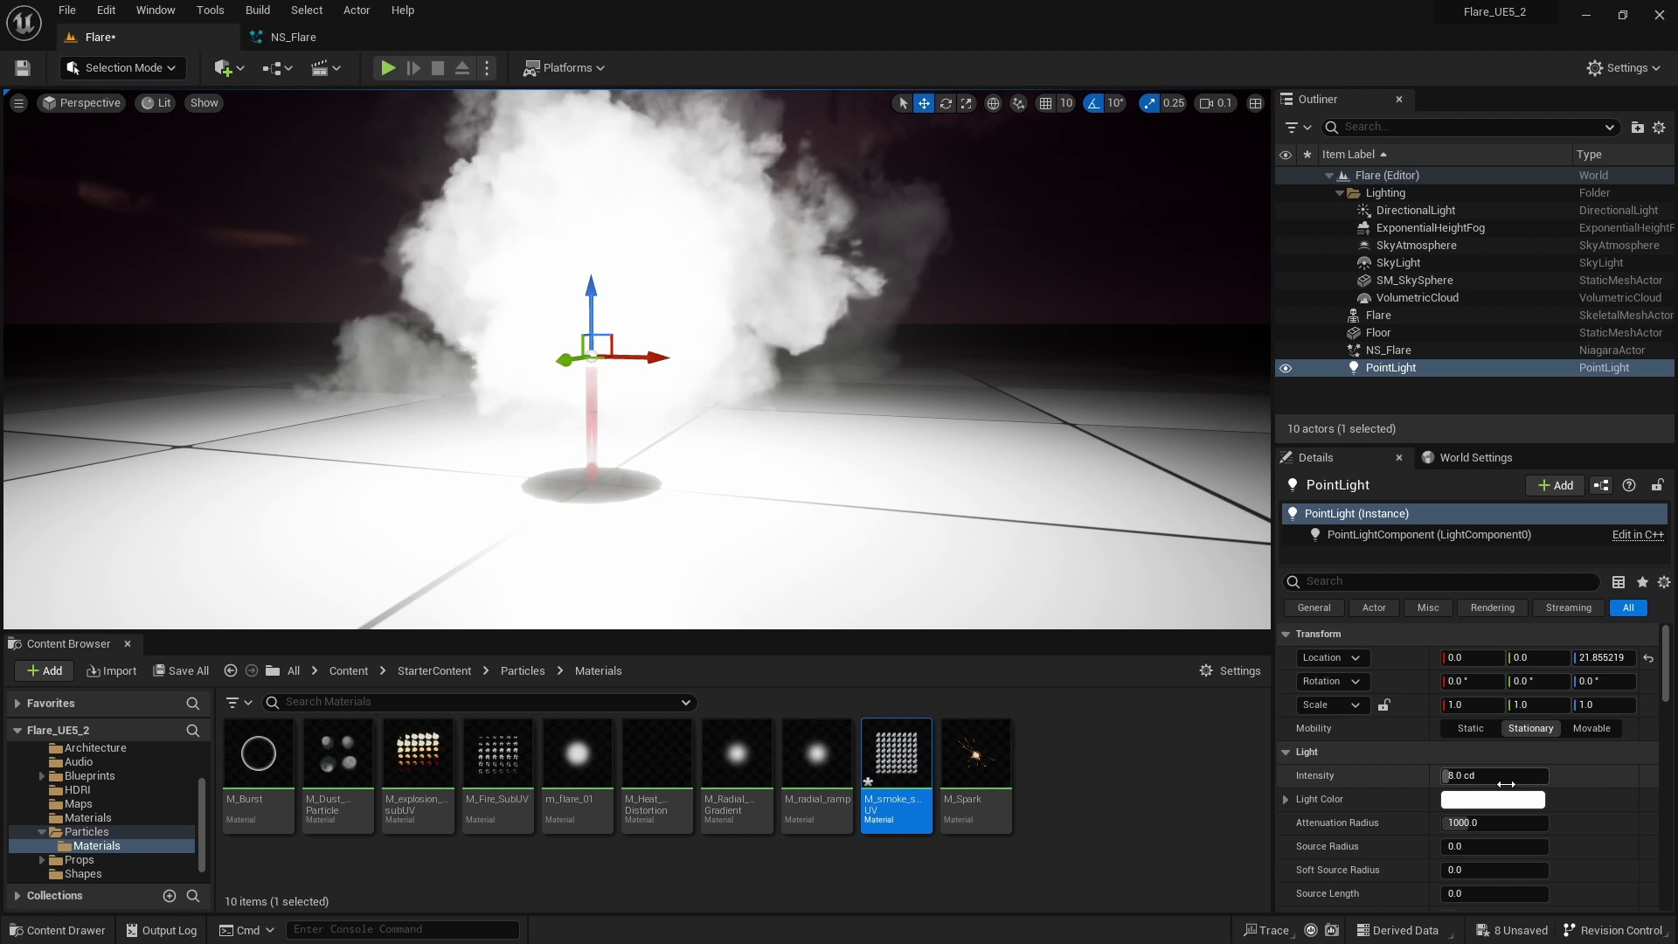
Set the point light's Light Color to red.
click(1492, 799)
drag(1245, 641, 1292, 634)
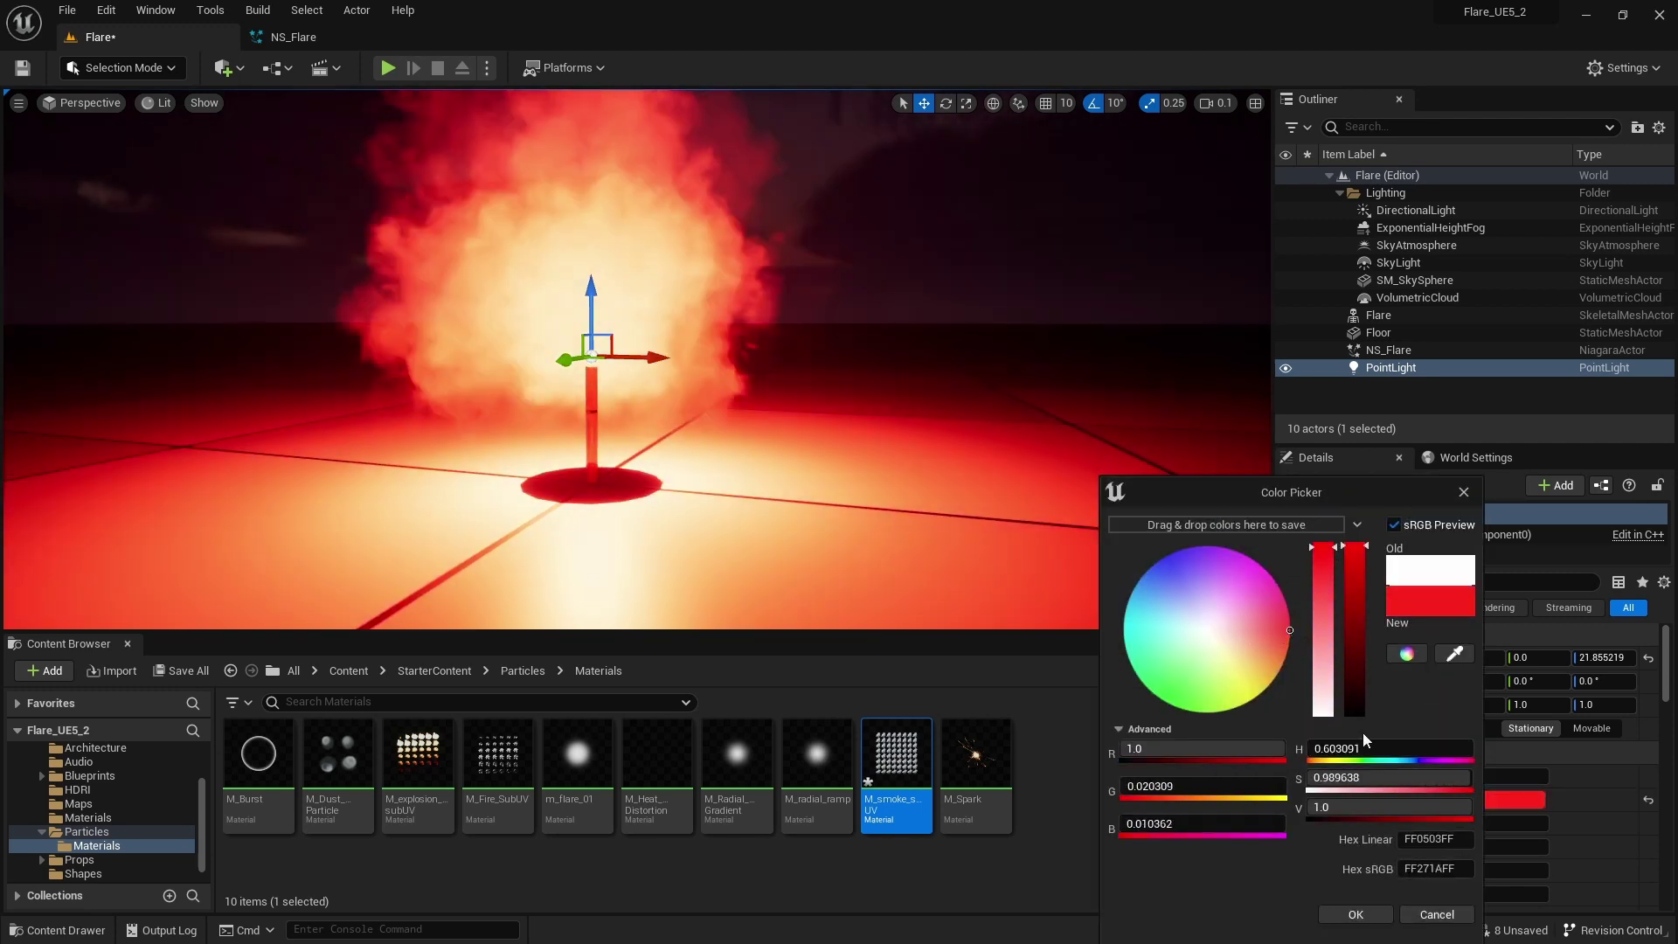
click(1355, 914)
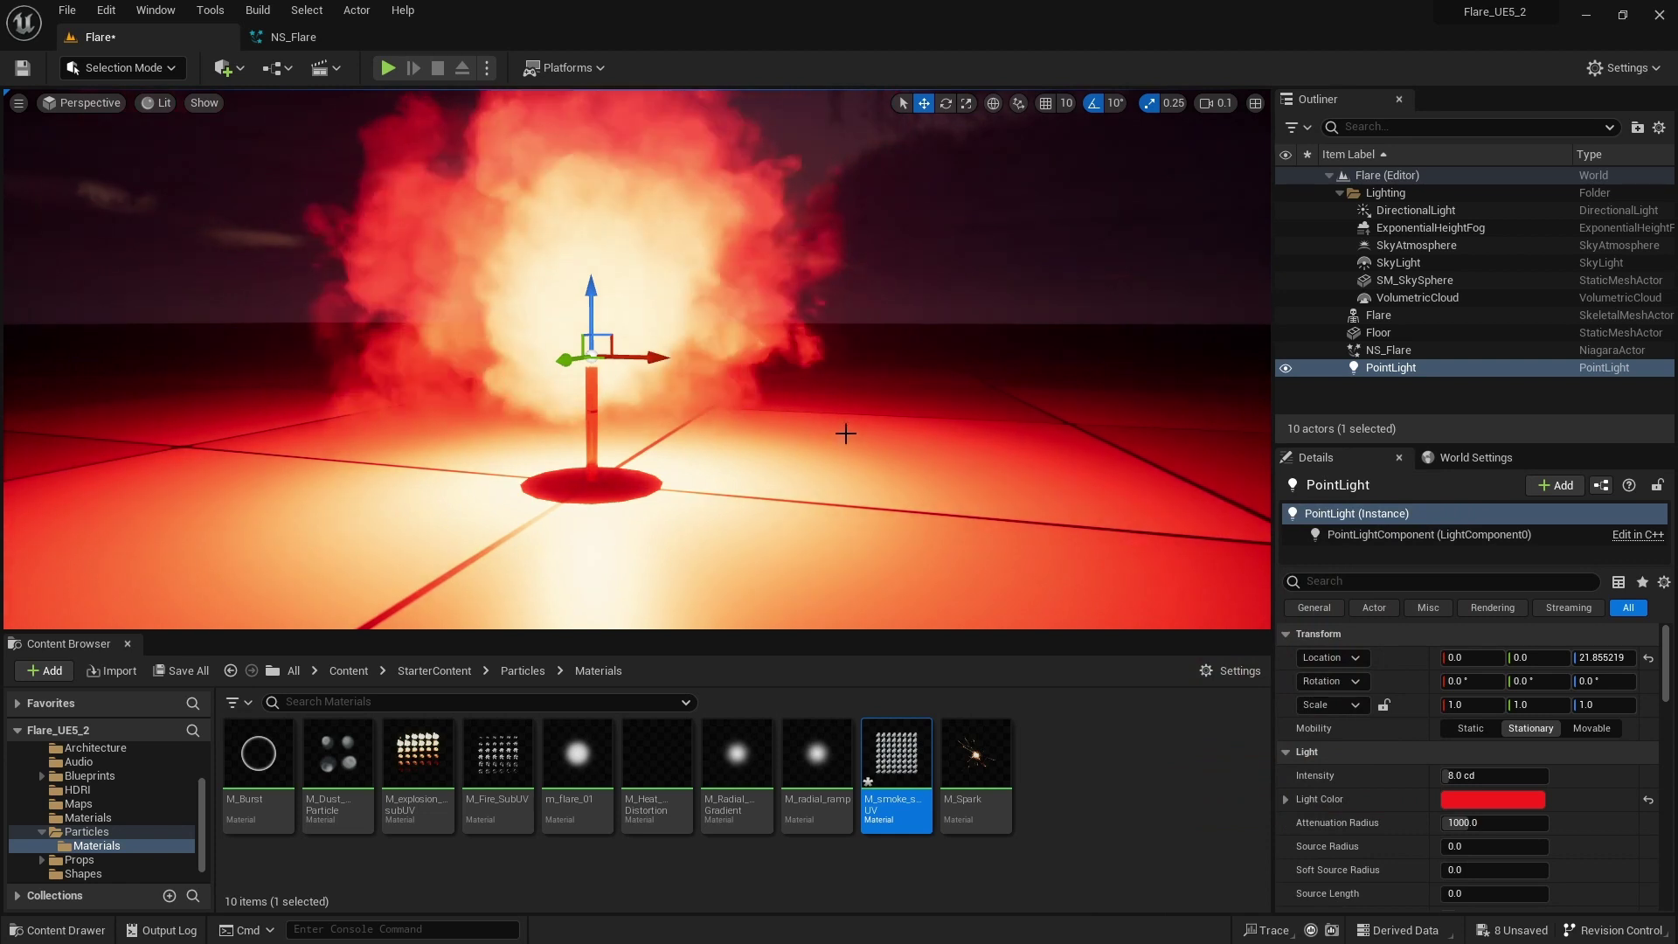
scroll(1468, 769, down, 3)
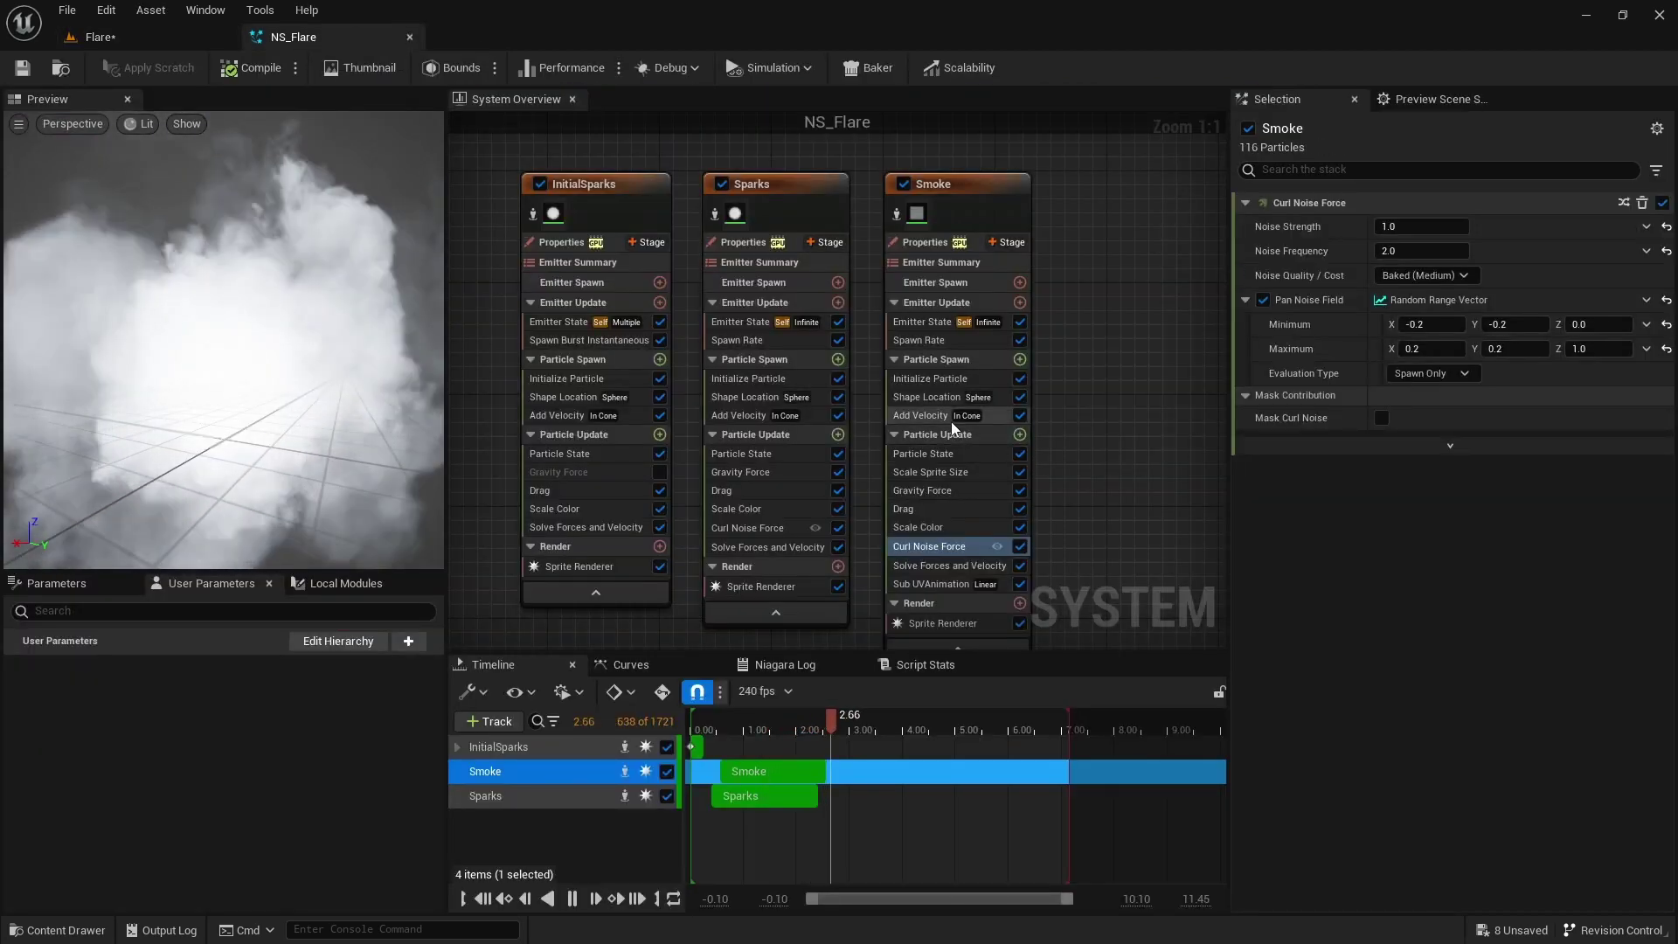
Change the Smoke's Add Velocity speed to a minimum of 30 and maximum of 75.
click(941, 416)
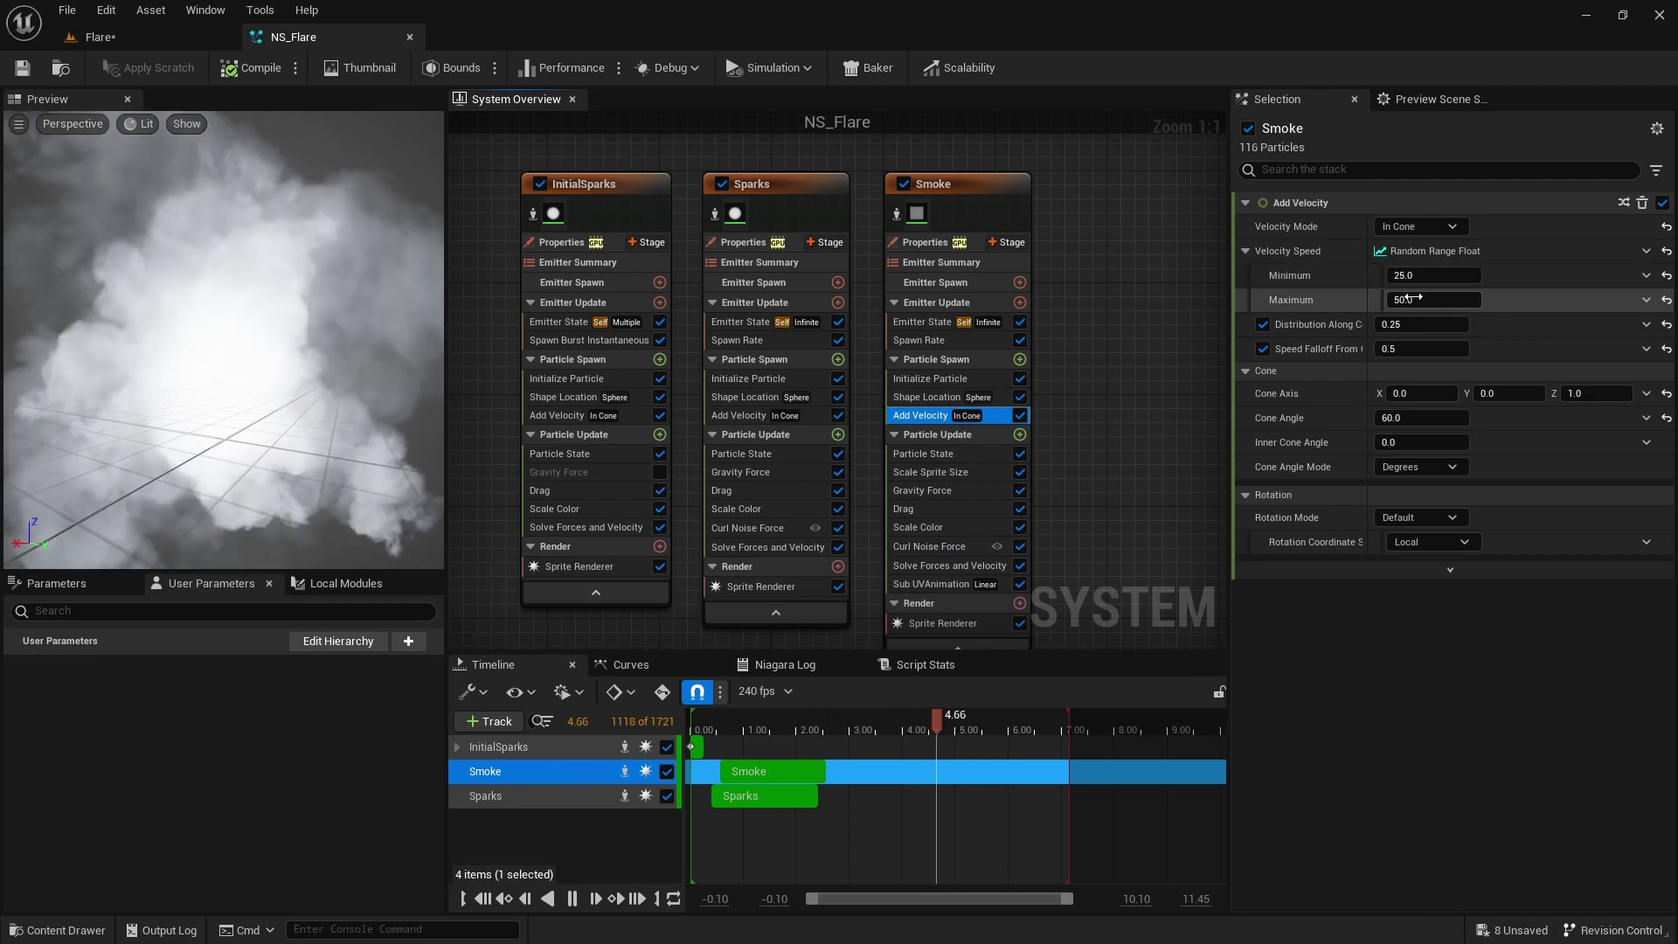
text(75)
key(Return)
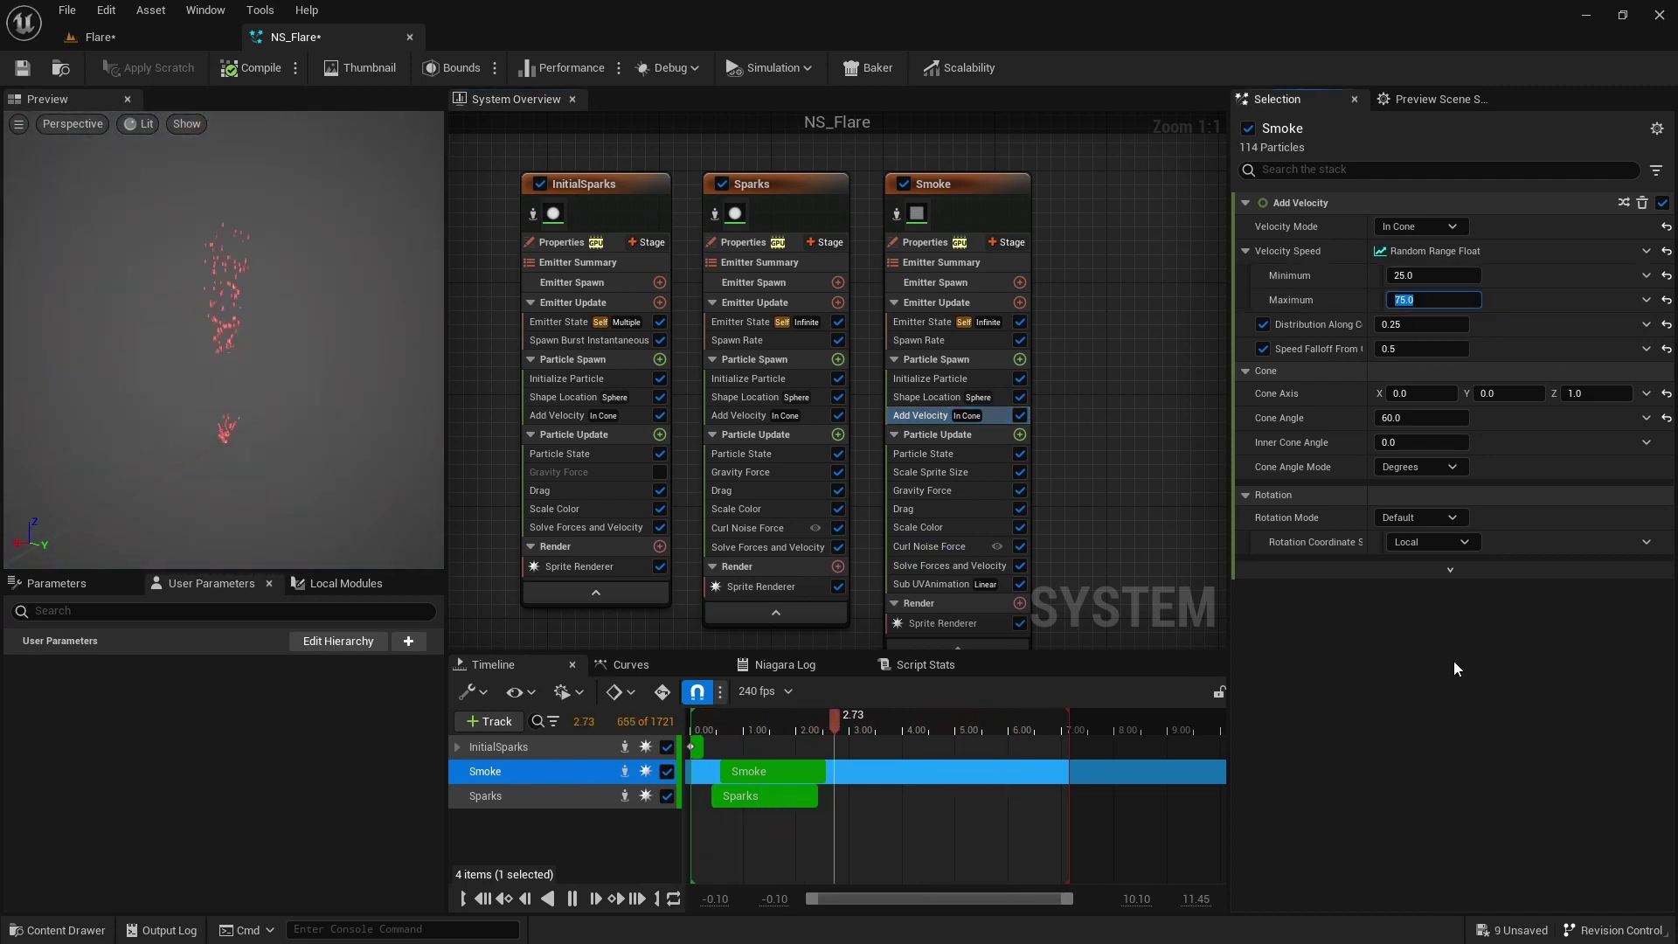
click(1433, 276)
text(30)
key(Return)
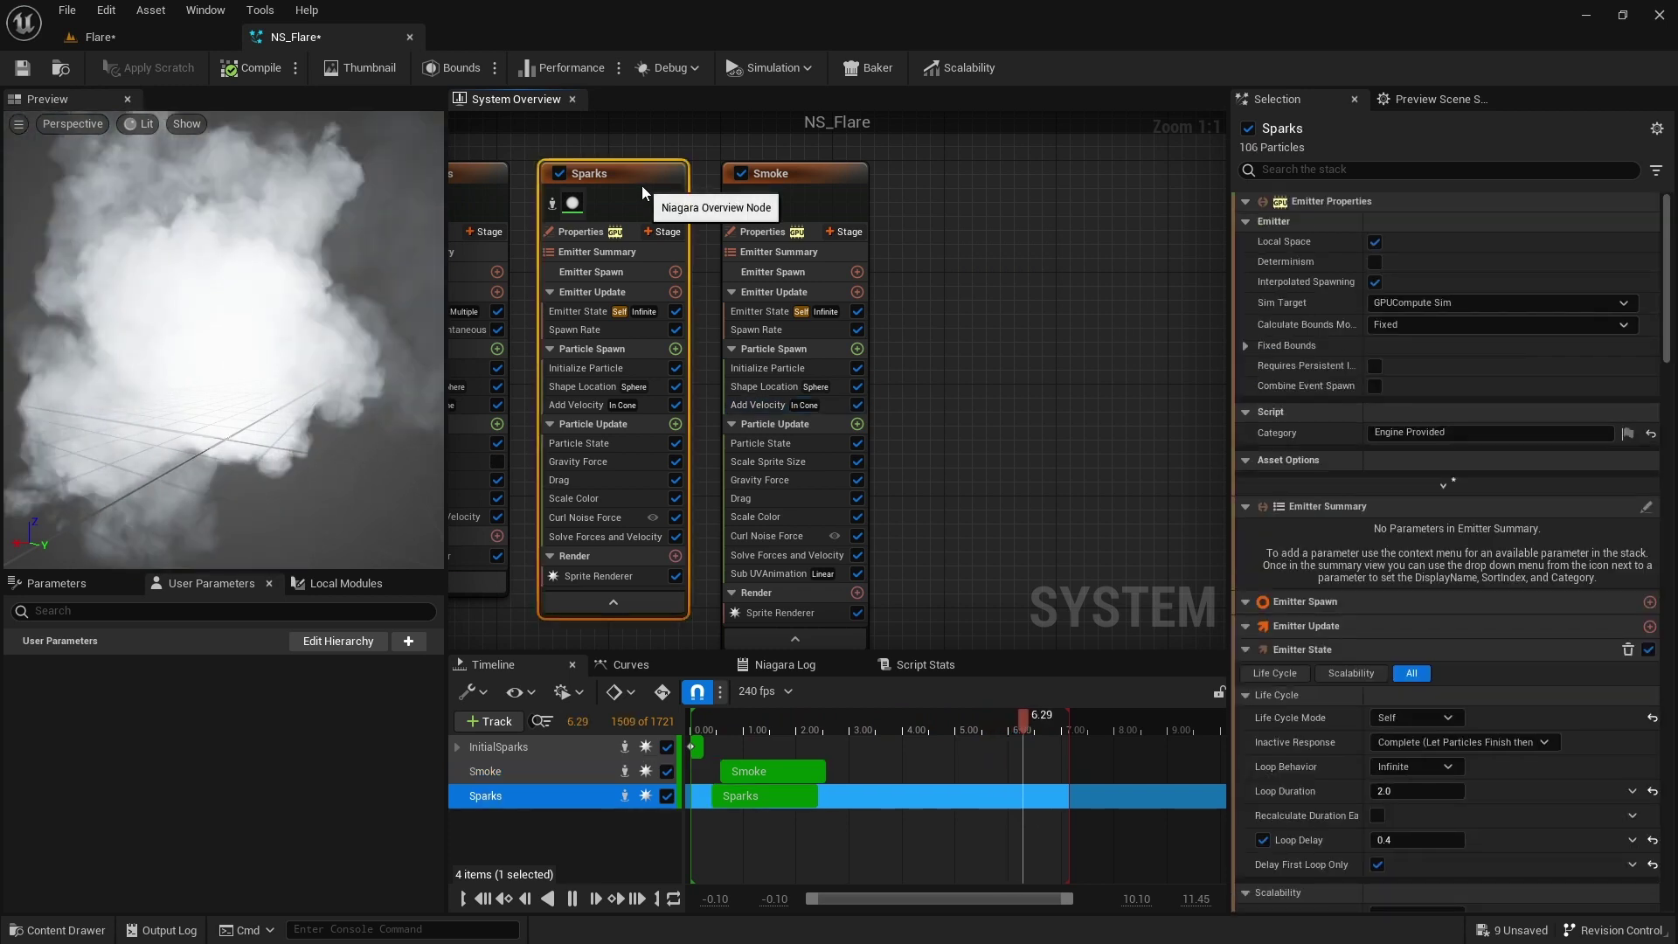
Duplicate the Sparks emitter and rename the copy to Flame.
right_click(641, 185)
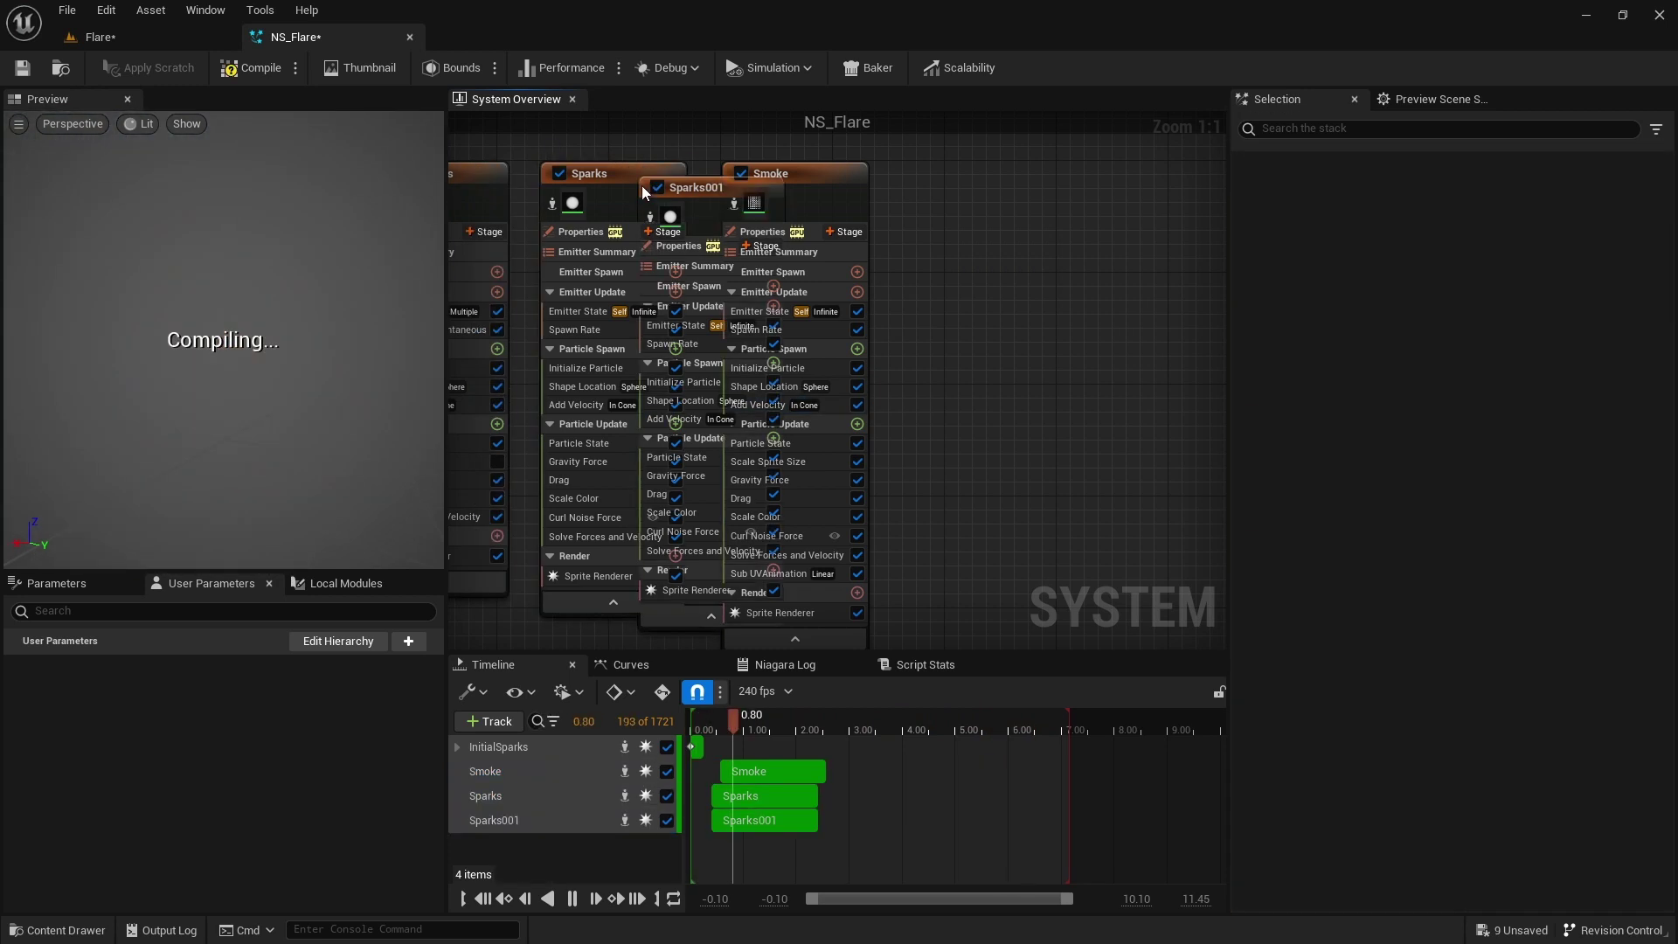
click(742, 201)
double_click(998, 196)
text(Flame)
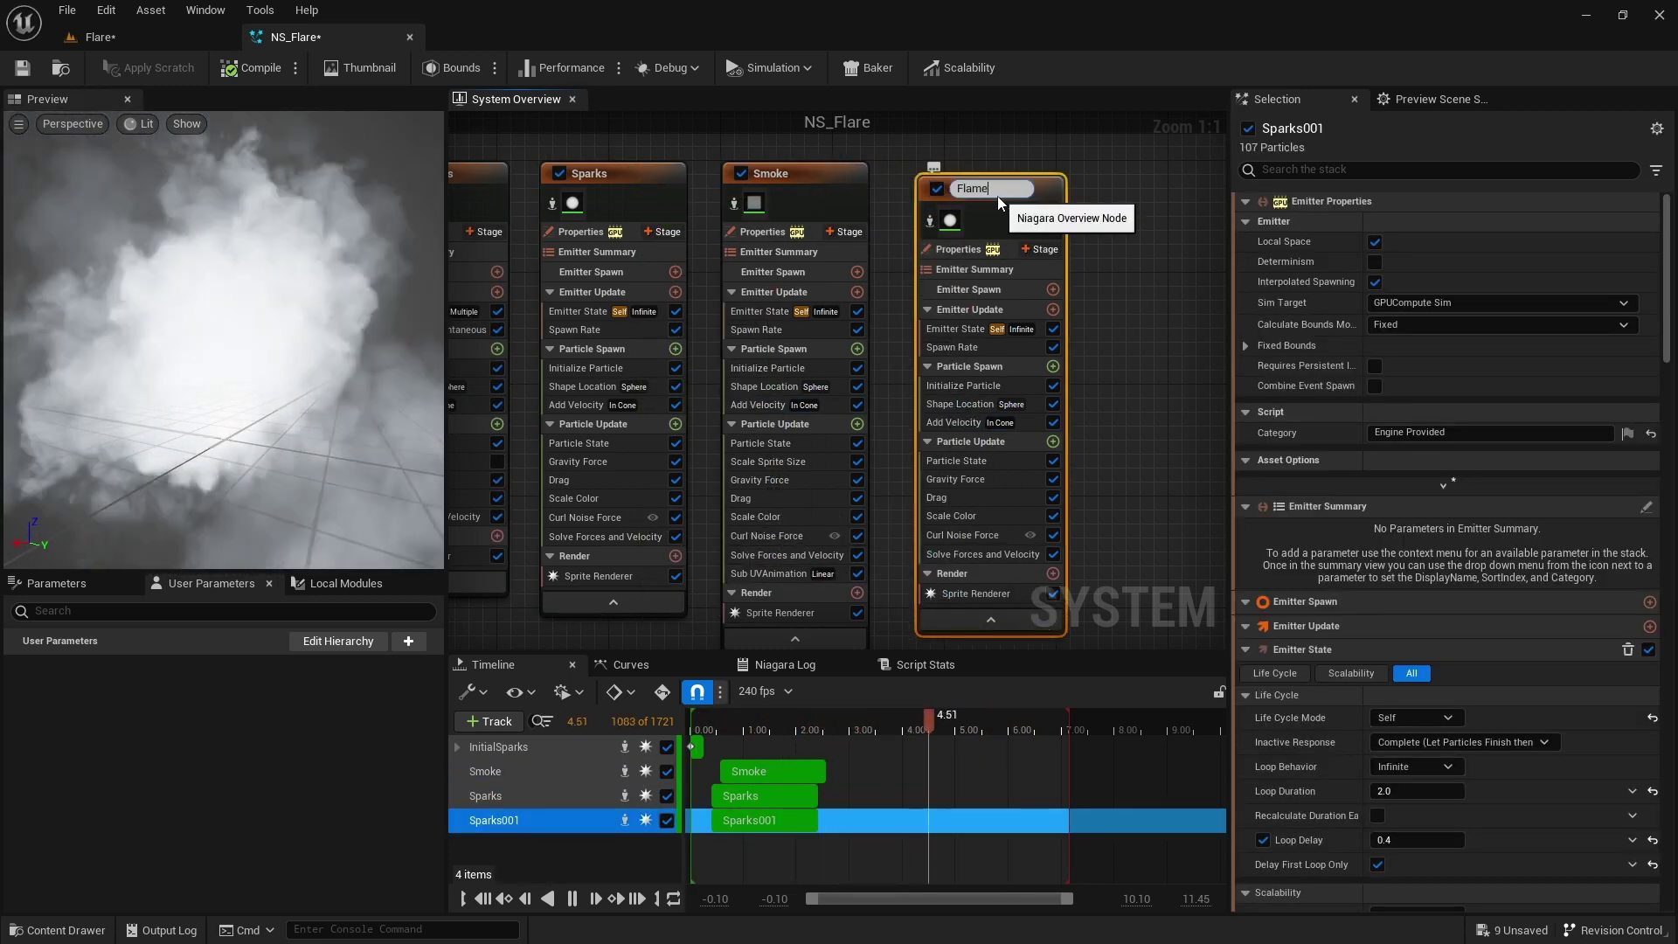
key(Return)
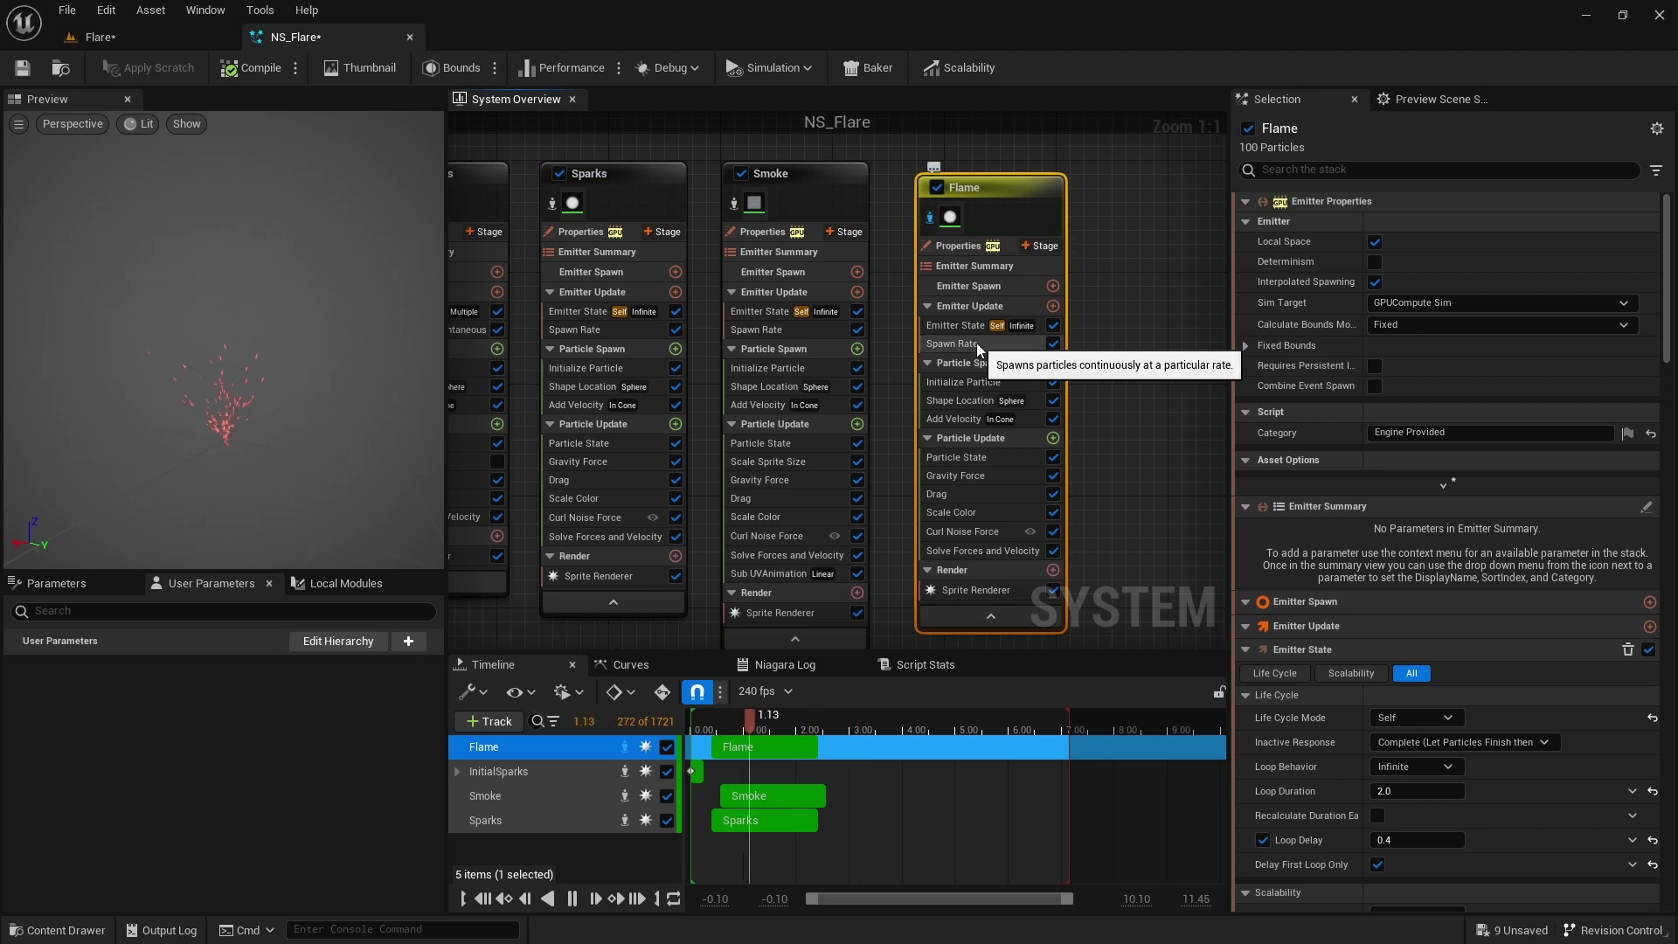
Set the Flame emitter's Loop Delay to 0.5.
click(977, 344)
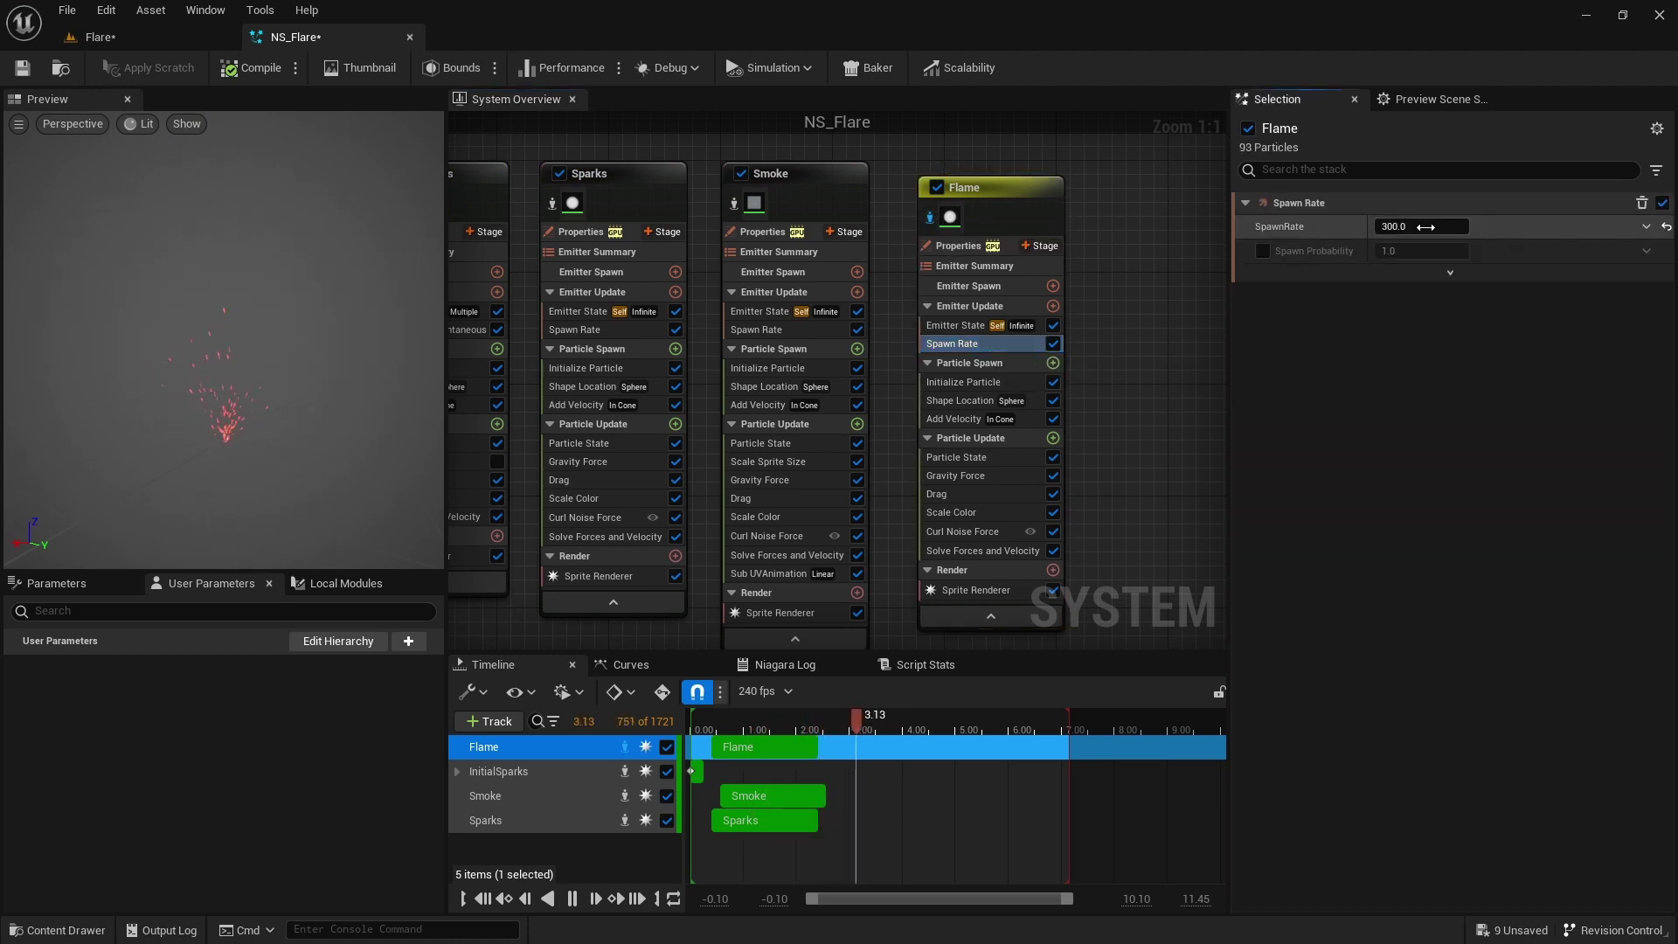
click(975, 331)
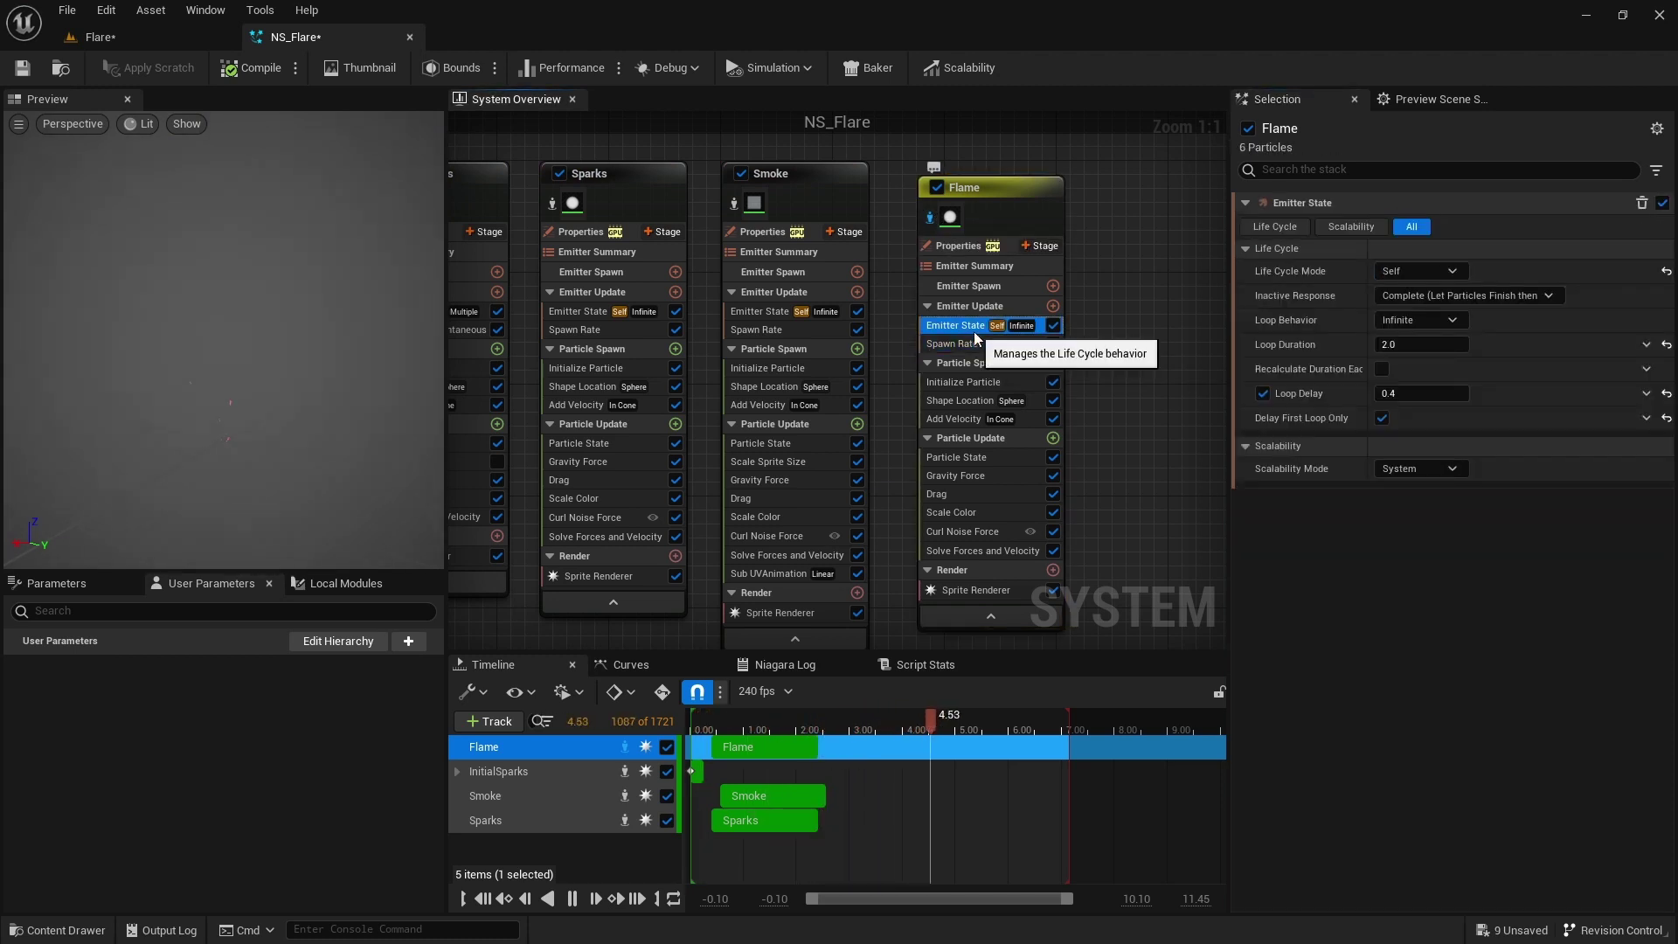
click(1422, 394)
text(.55)
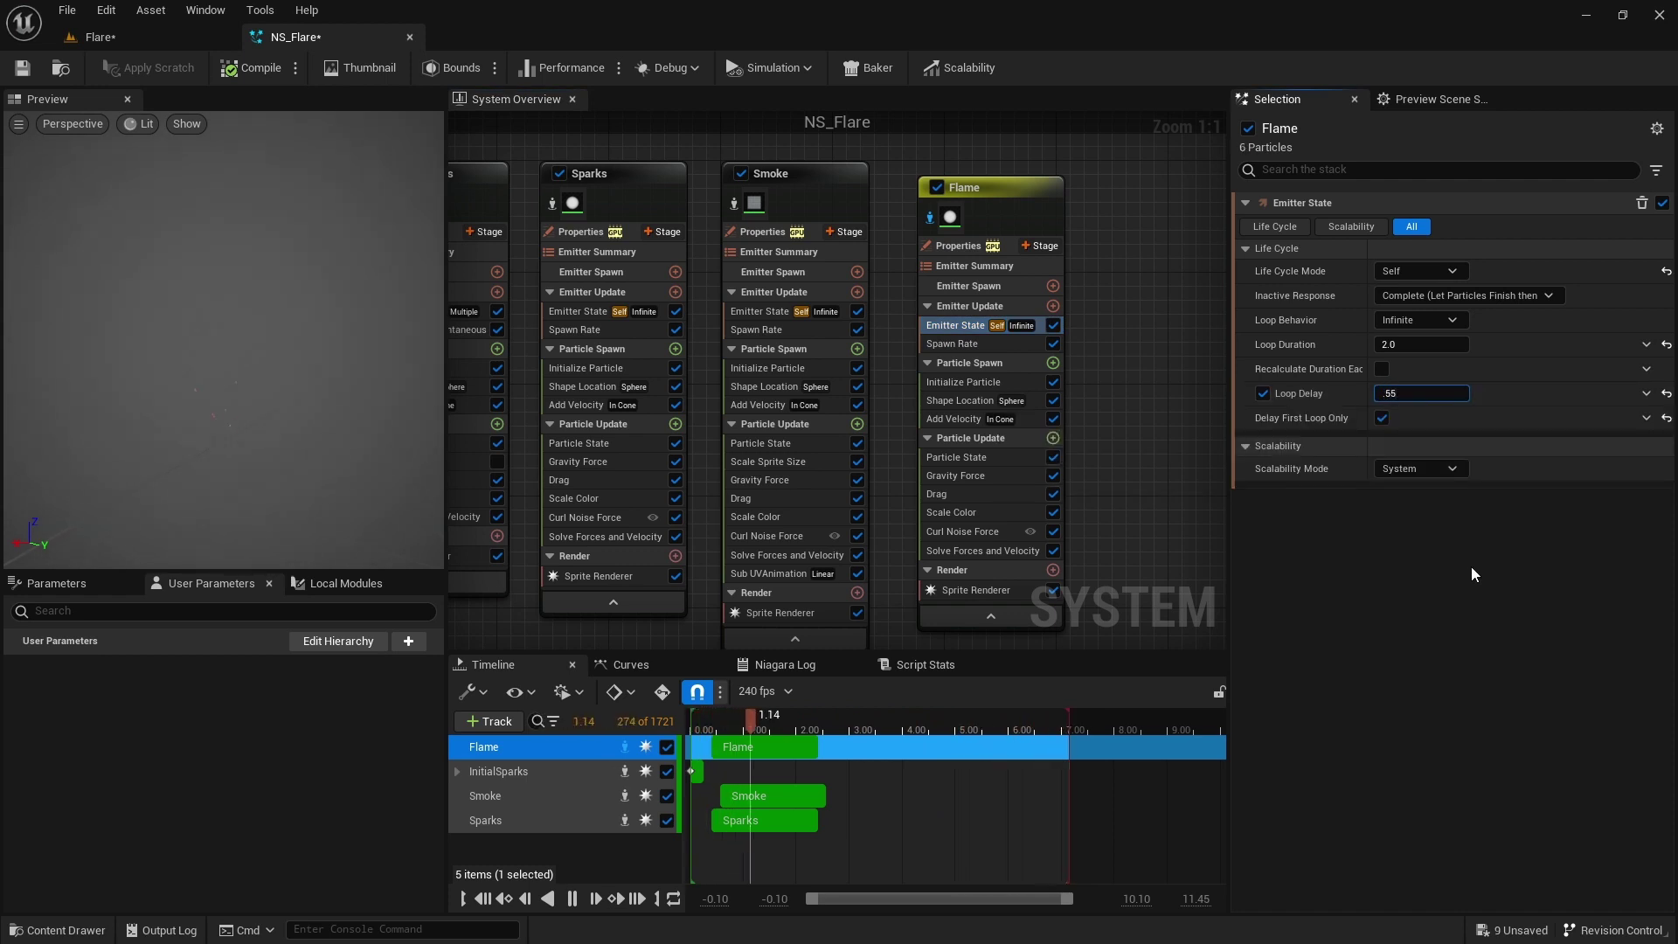
key(Return)
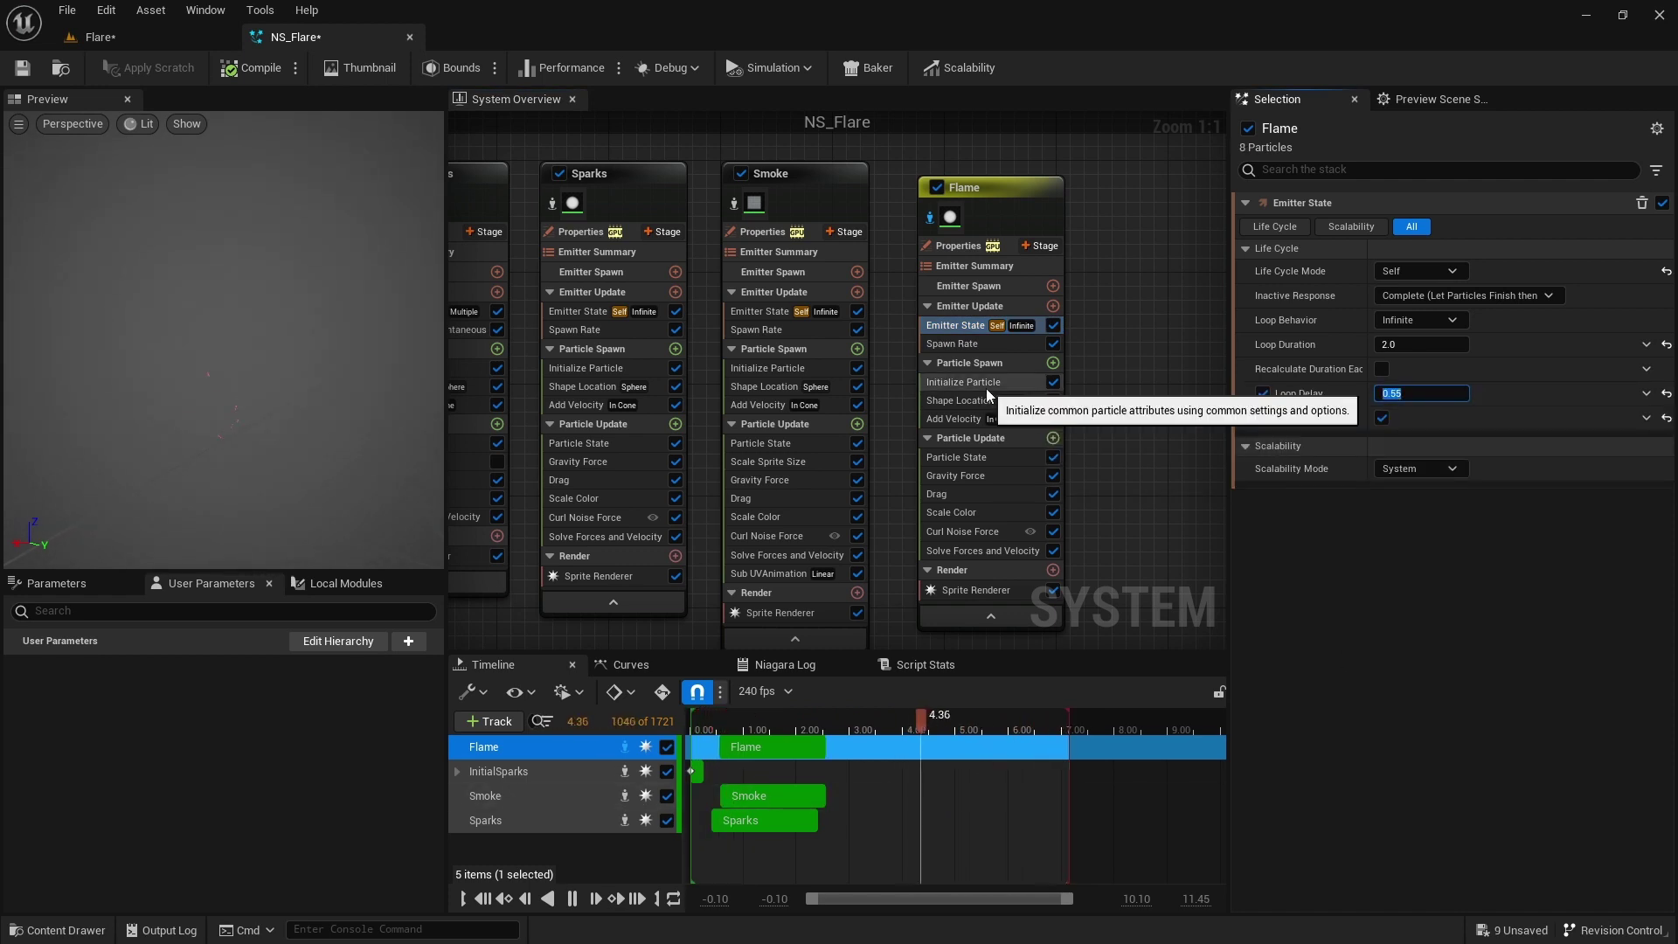
In Flame's Initialize Particle, set Lifetime Mode to Direct Set with a lifetime of 0.3.
click(986, 384)
click(1415, 271)
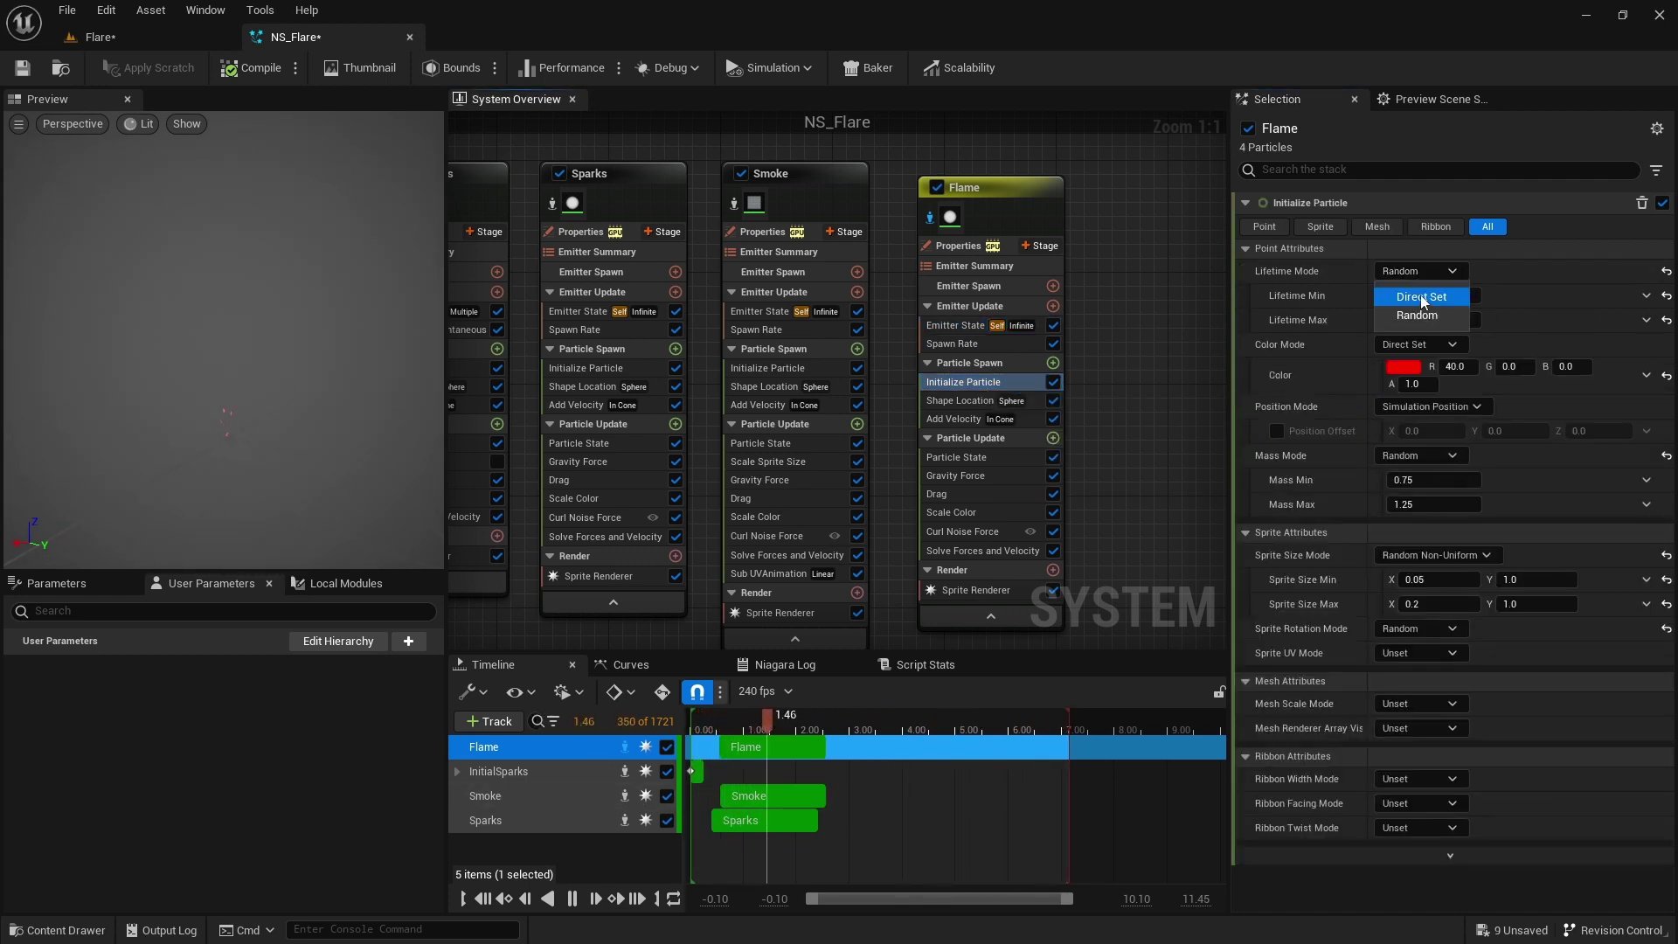
click(1421, 297)
click(1407, 295)
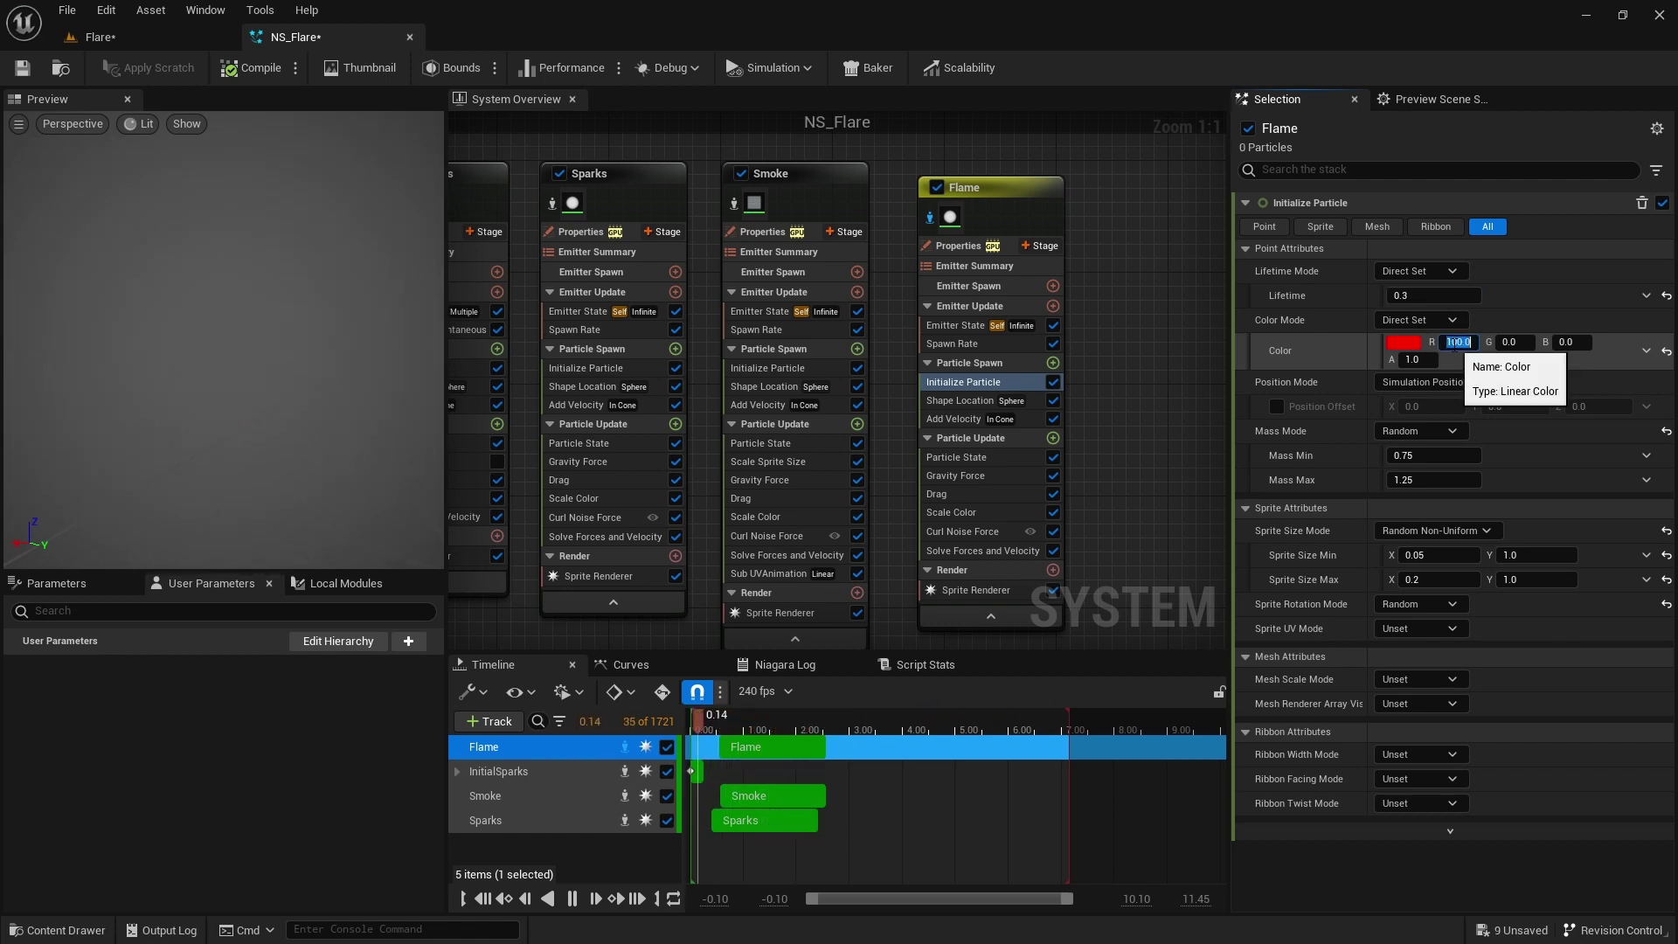
Set Flame's Sprite Size Mode to Uniform with a sprite size of 1.0.
click(1489, 532)
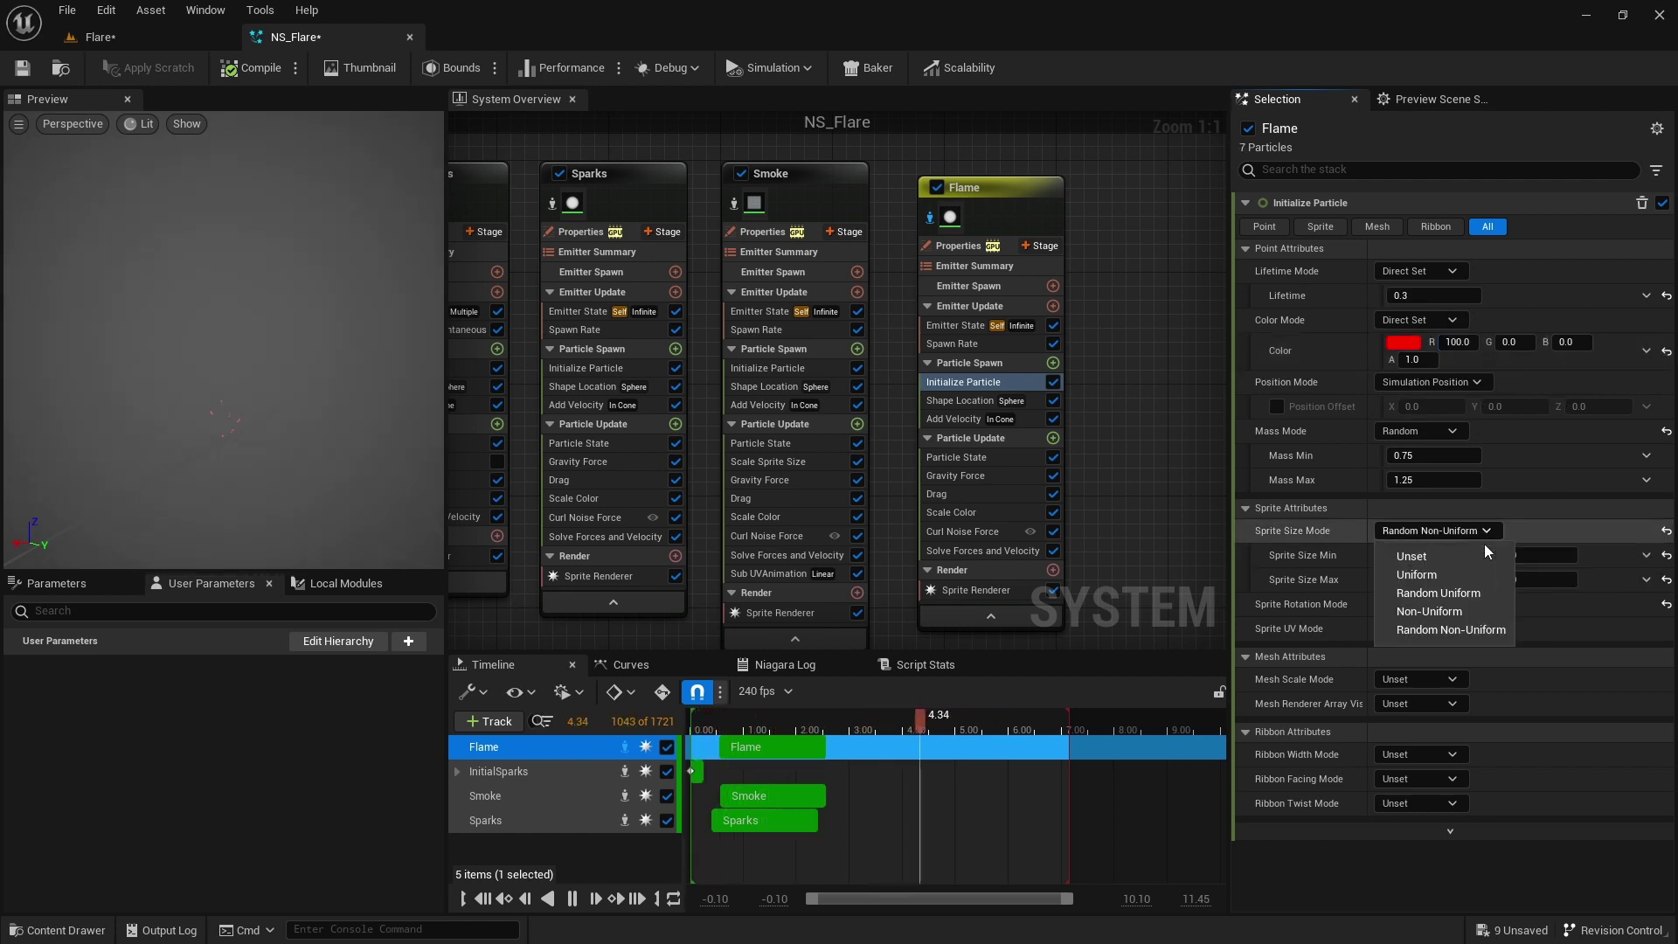
click(1475, 577)
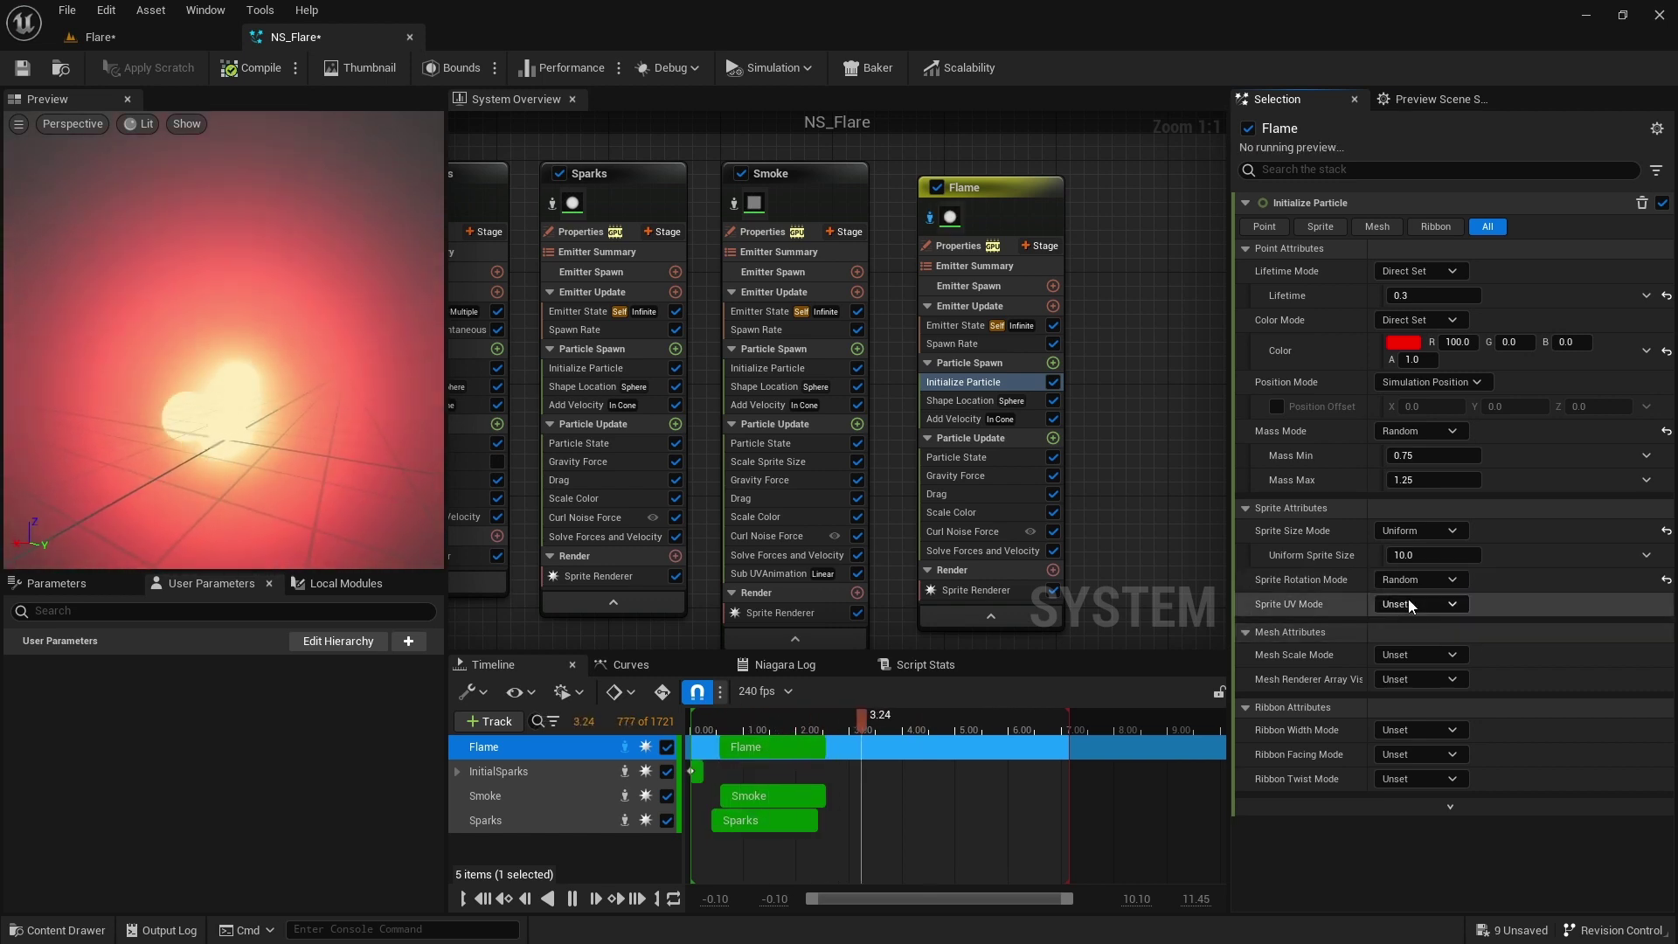
click(1411, 558)
text(1)
key(Return)
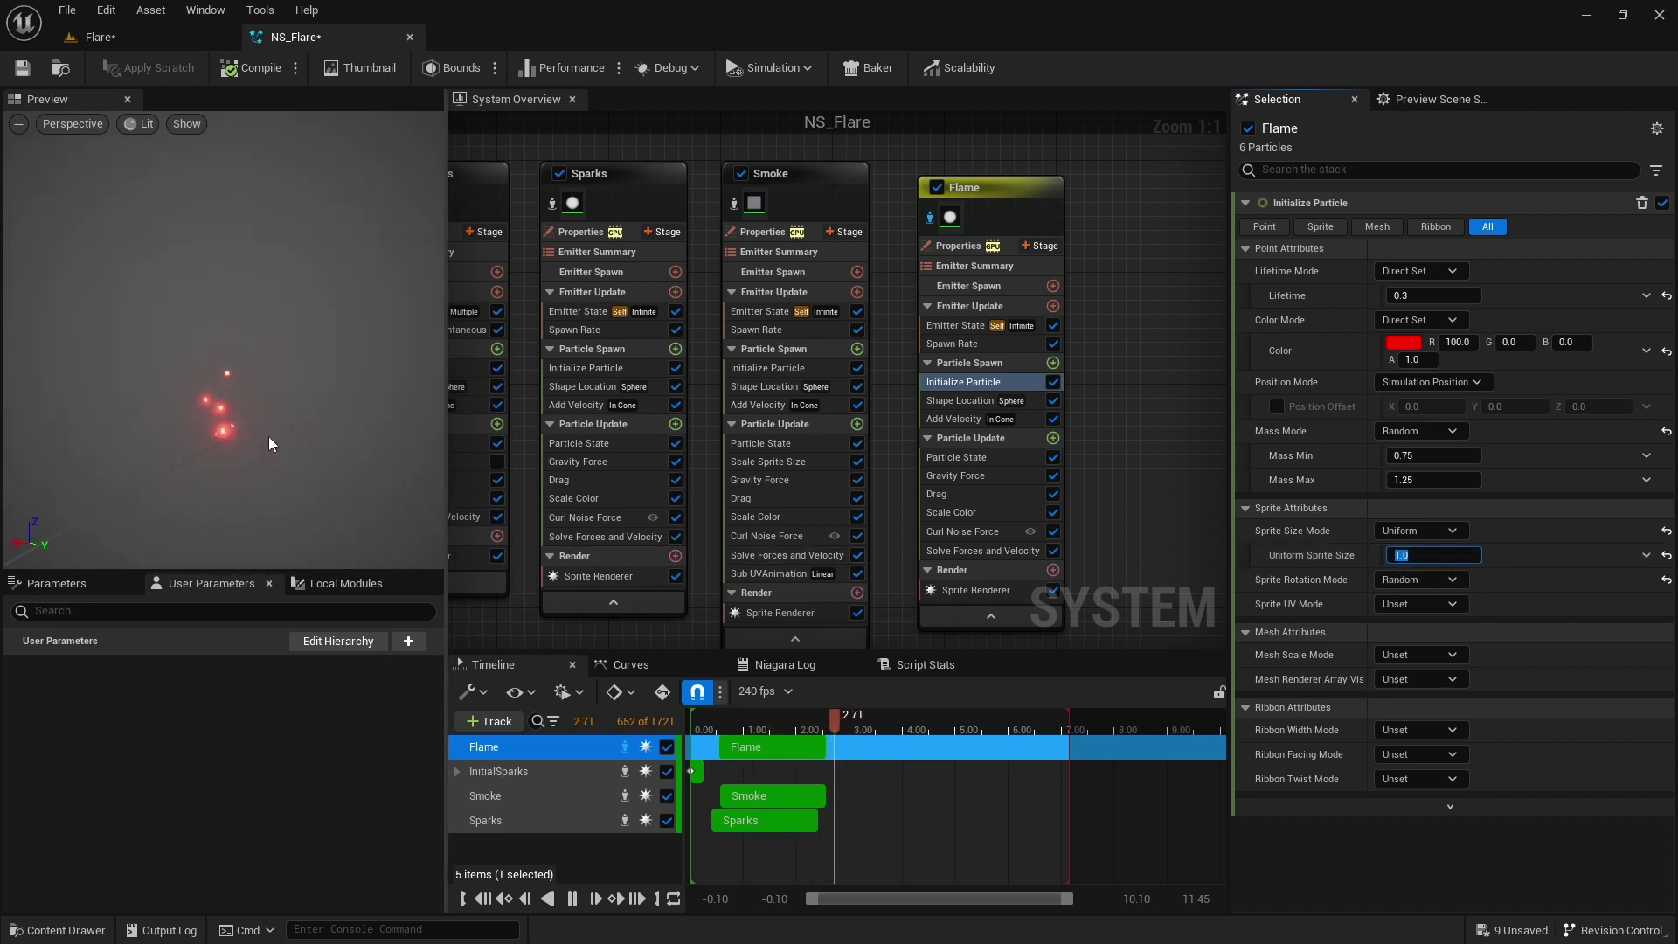
Set Flame's Add Velocity to Linear with a Z velocity of 20.
click(967, 423)
click(1427, 226)
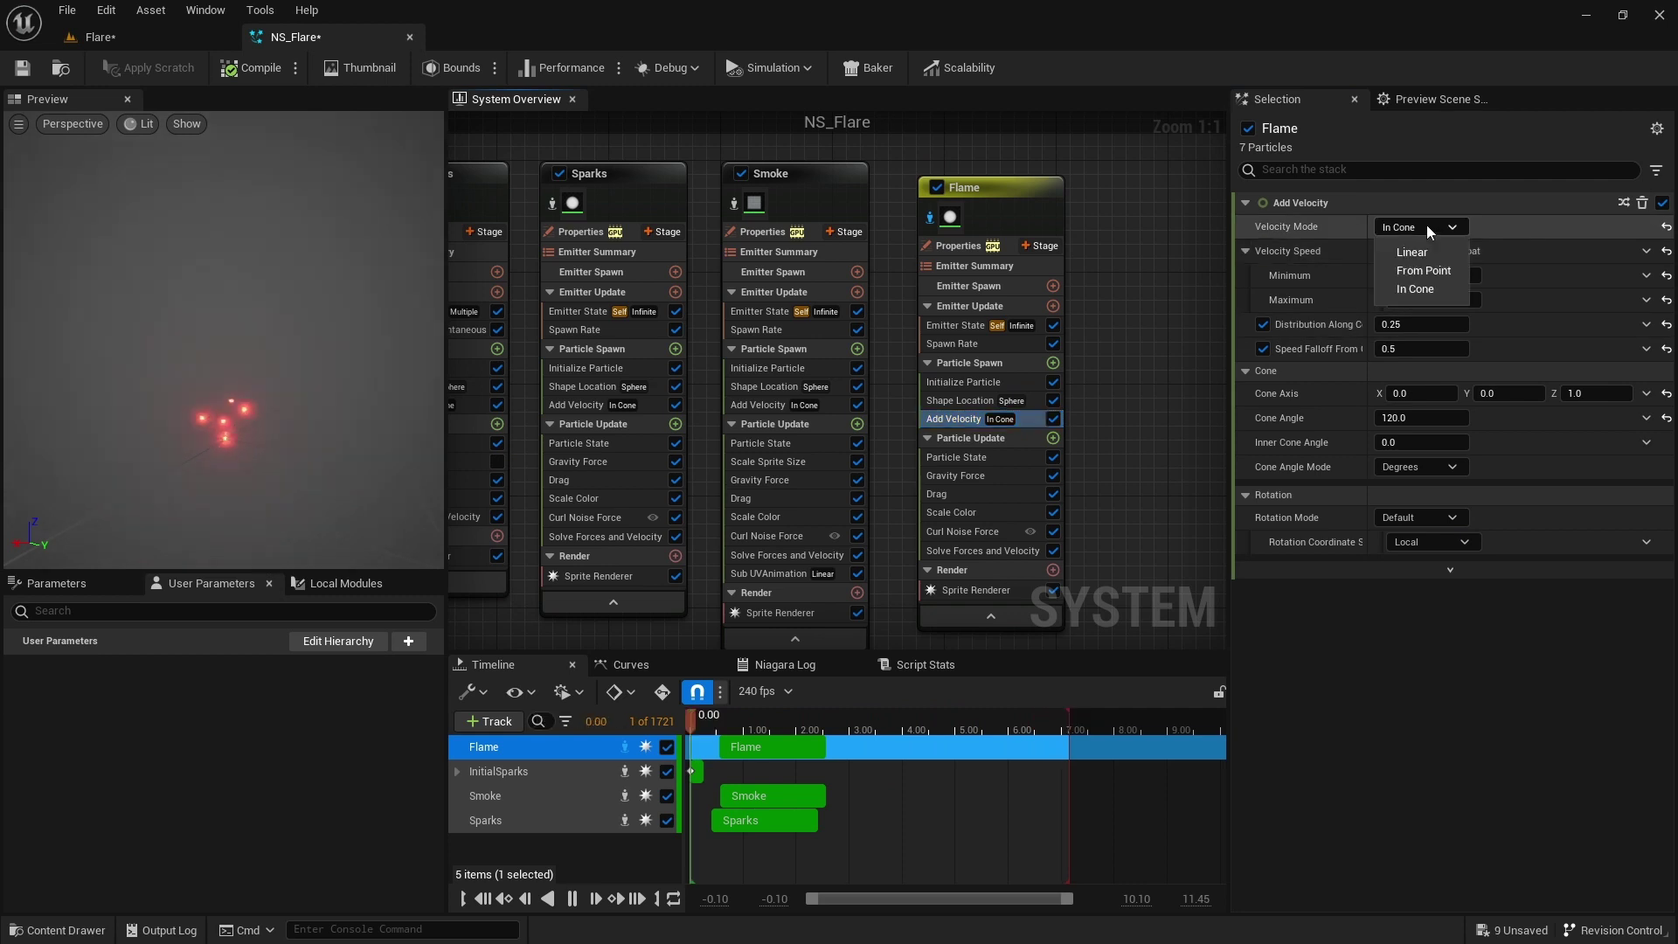
click(1434, 253)
click(1589, 251)
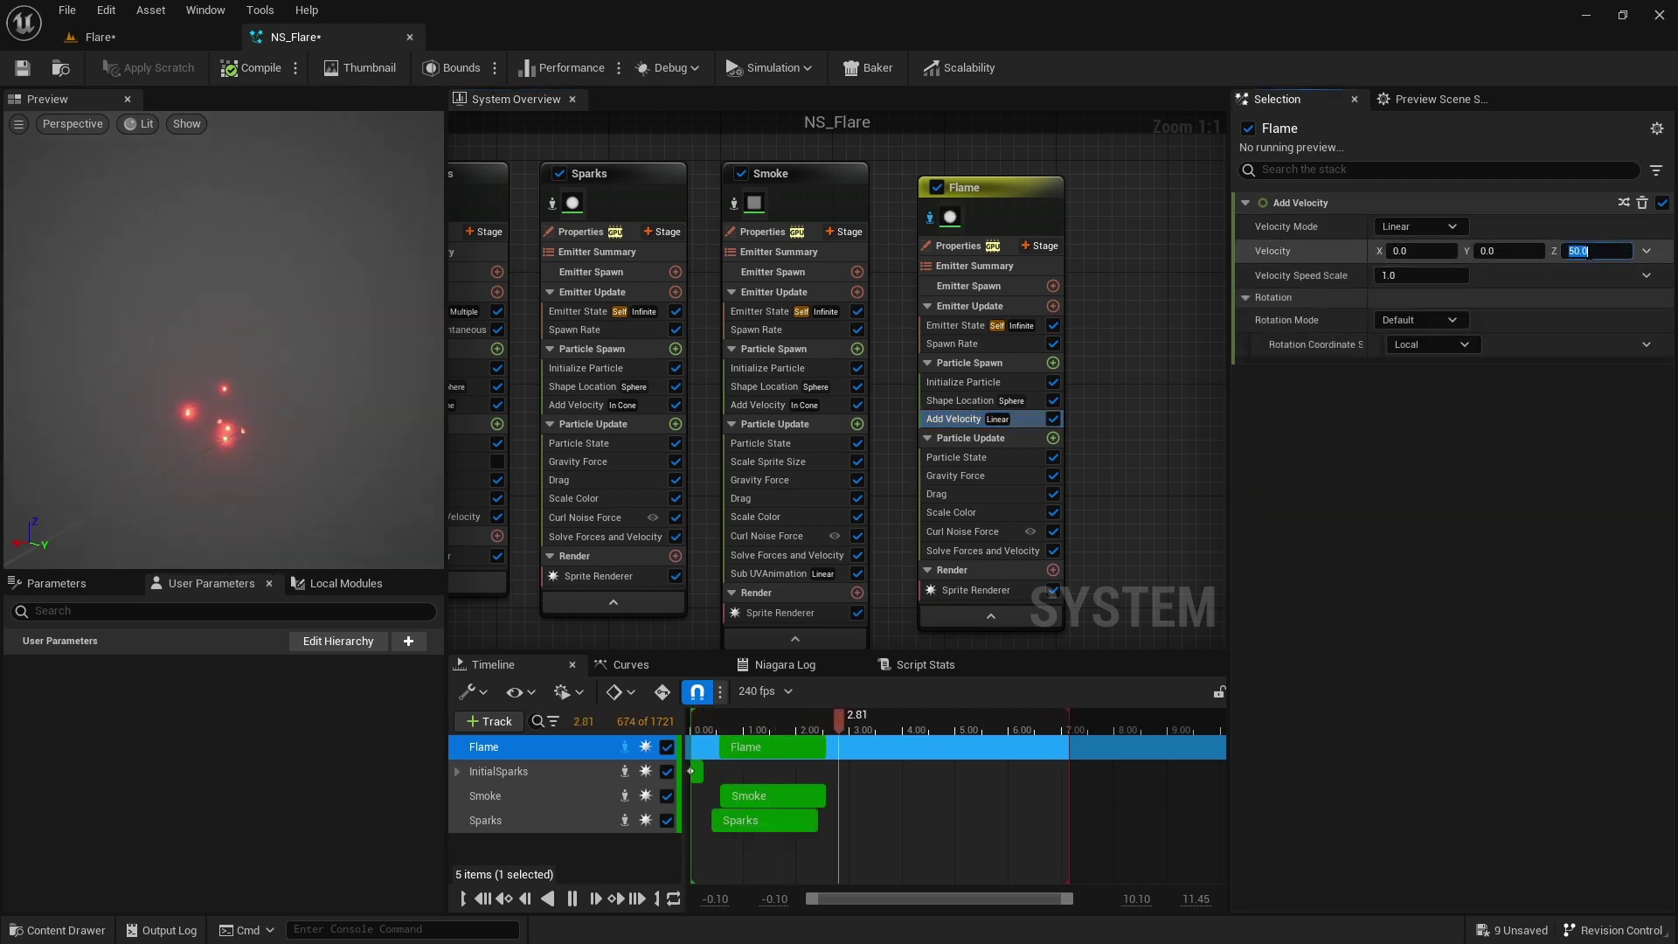
text(20)
key(Return)
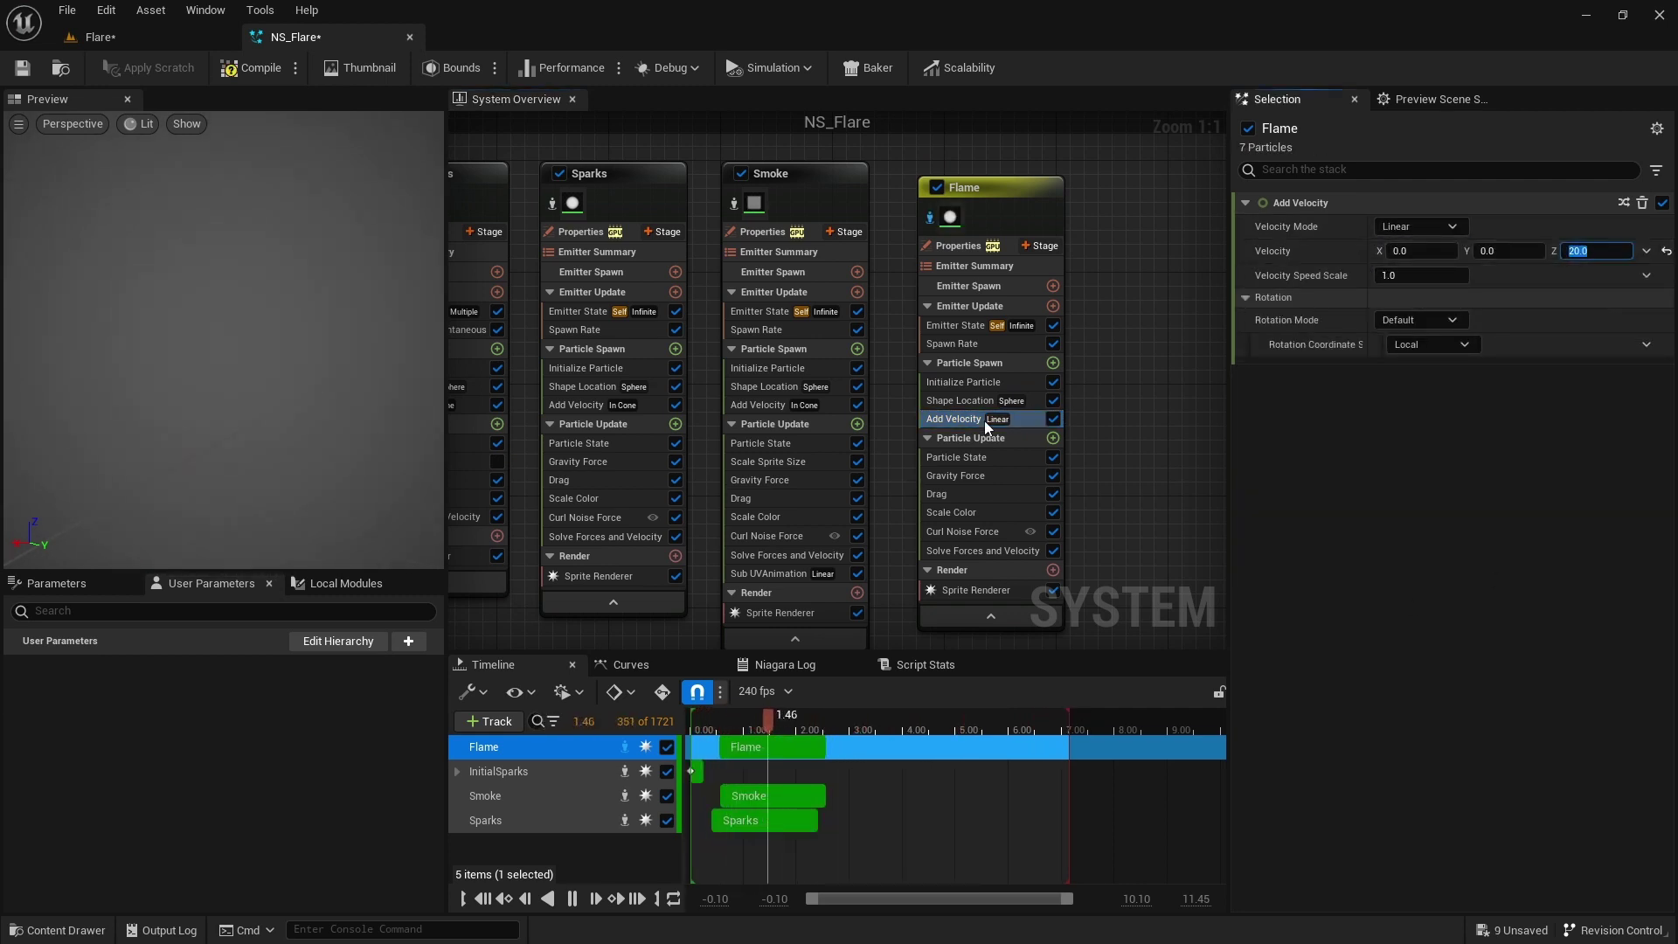
Replace Flame's Shape Location with a System Location module, offset Z 0.
click(966, 401)
key(Delete)
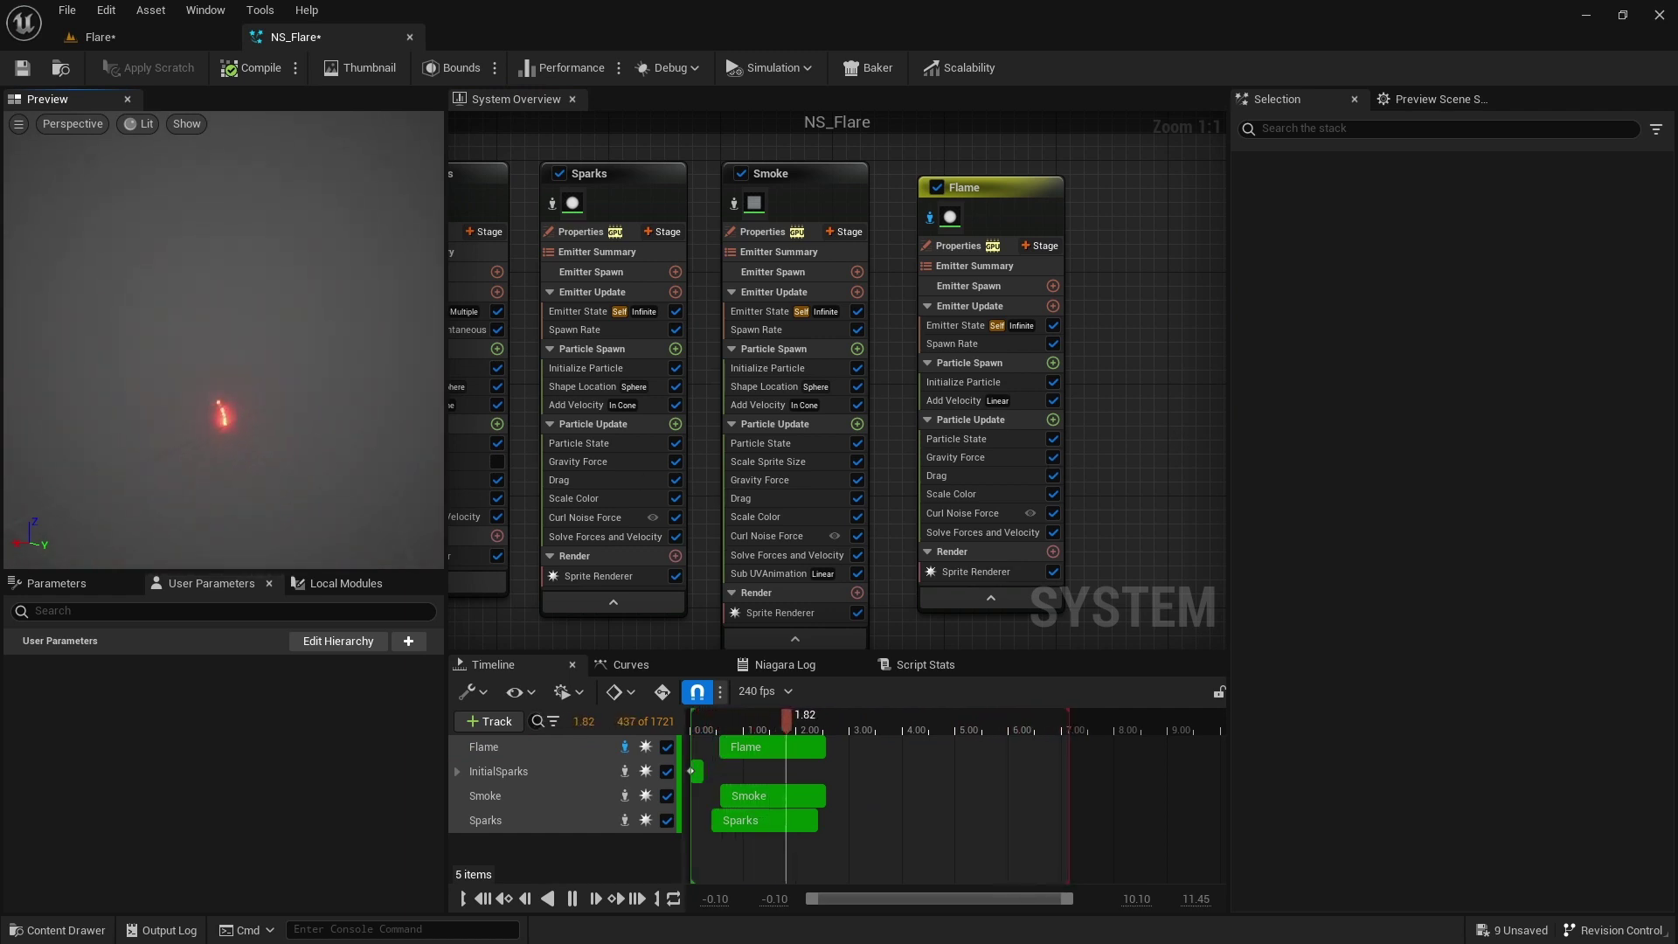
click(1053, 363)
text(sys)
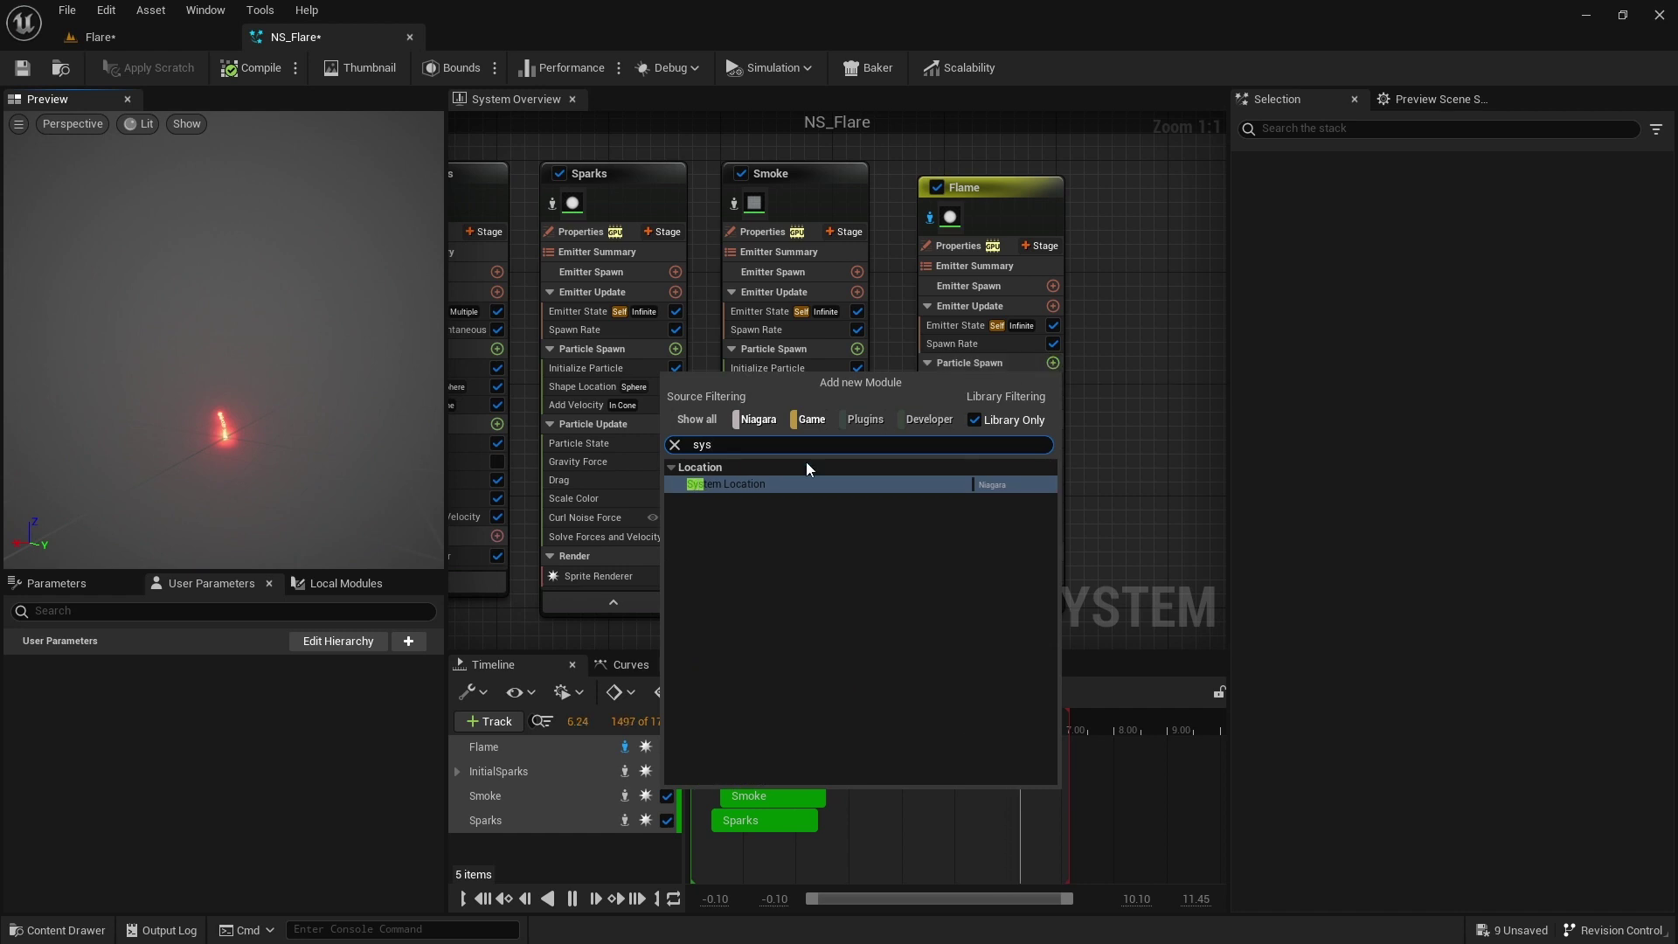
click(805, 472)
drag(1577, 226, 1586, 226)
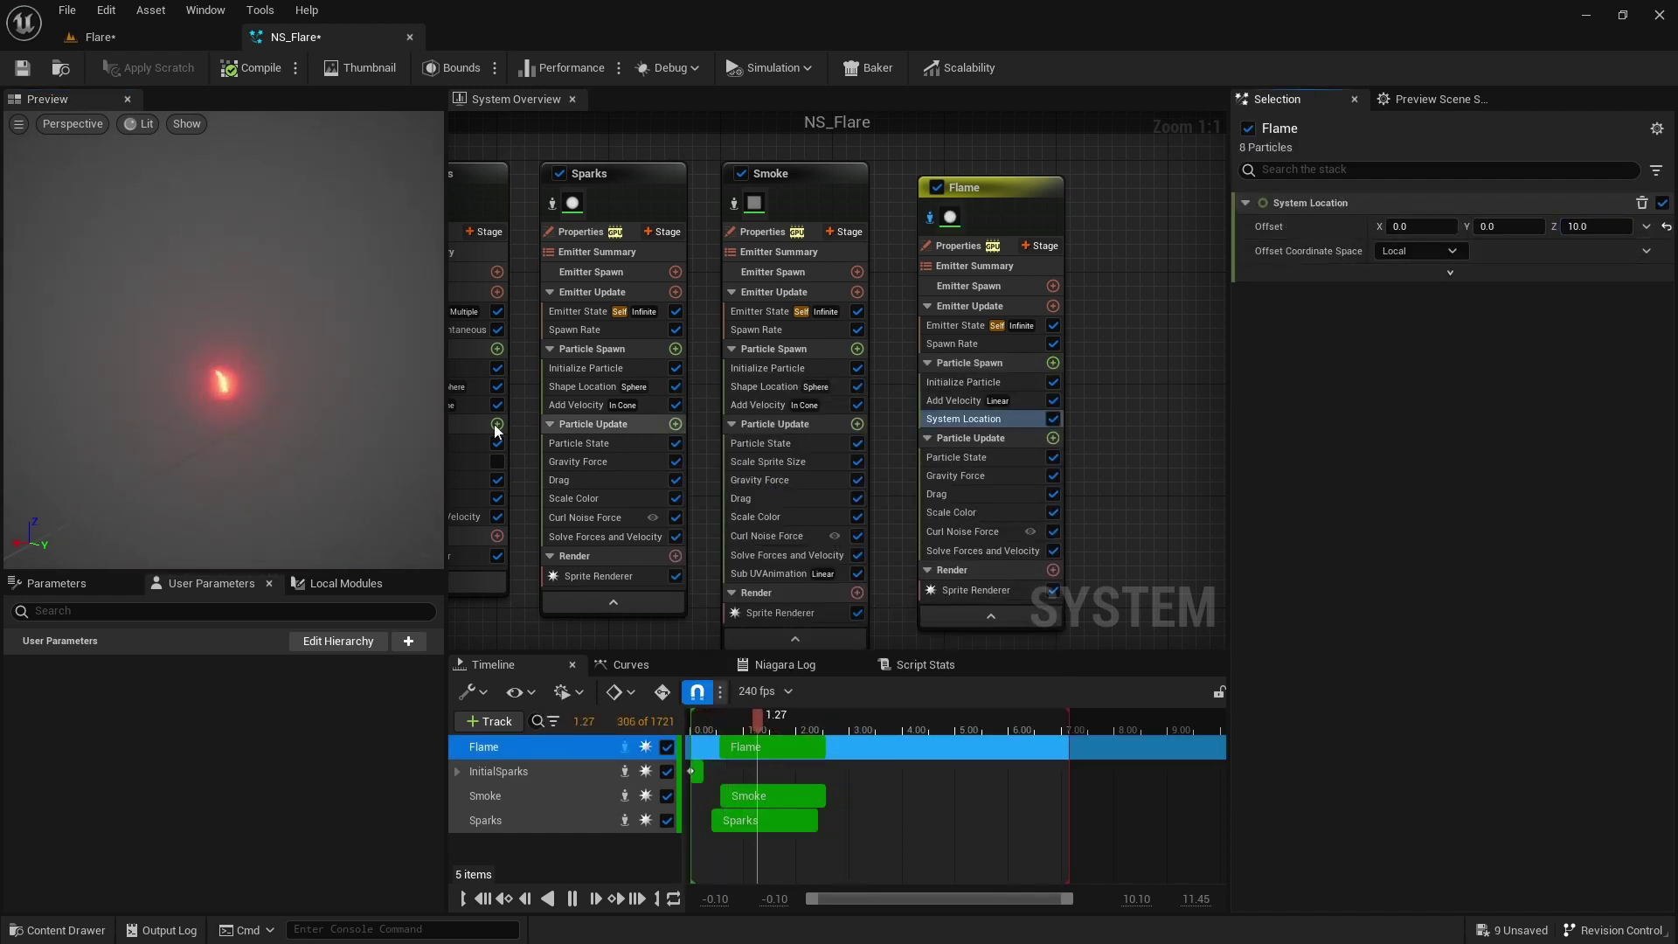
click(1577, 226)
text(0)
key(Return)
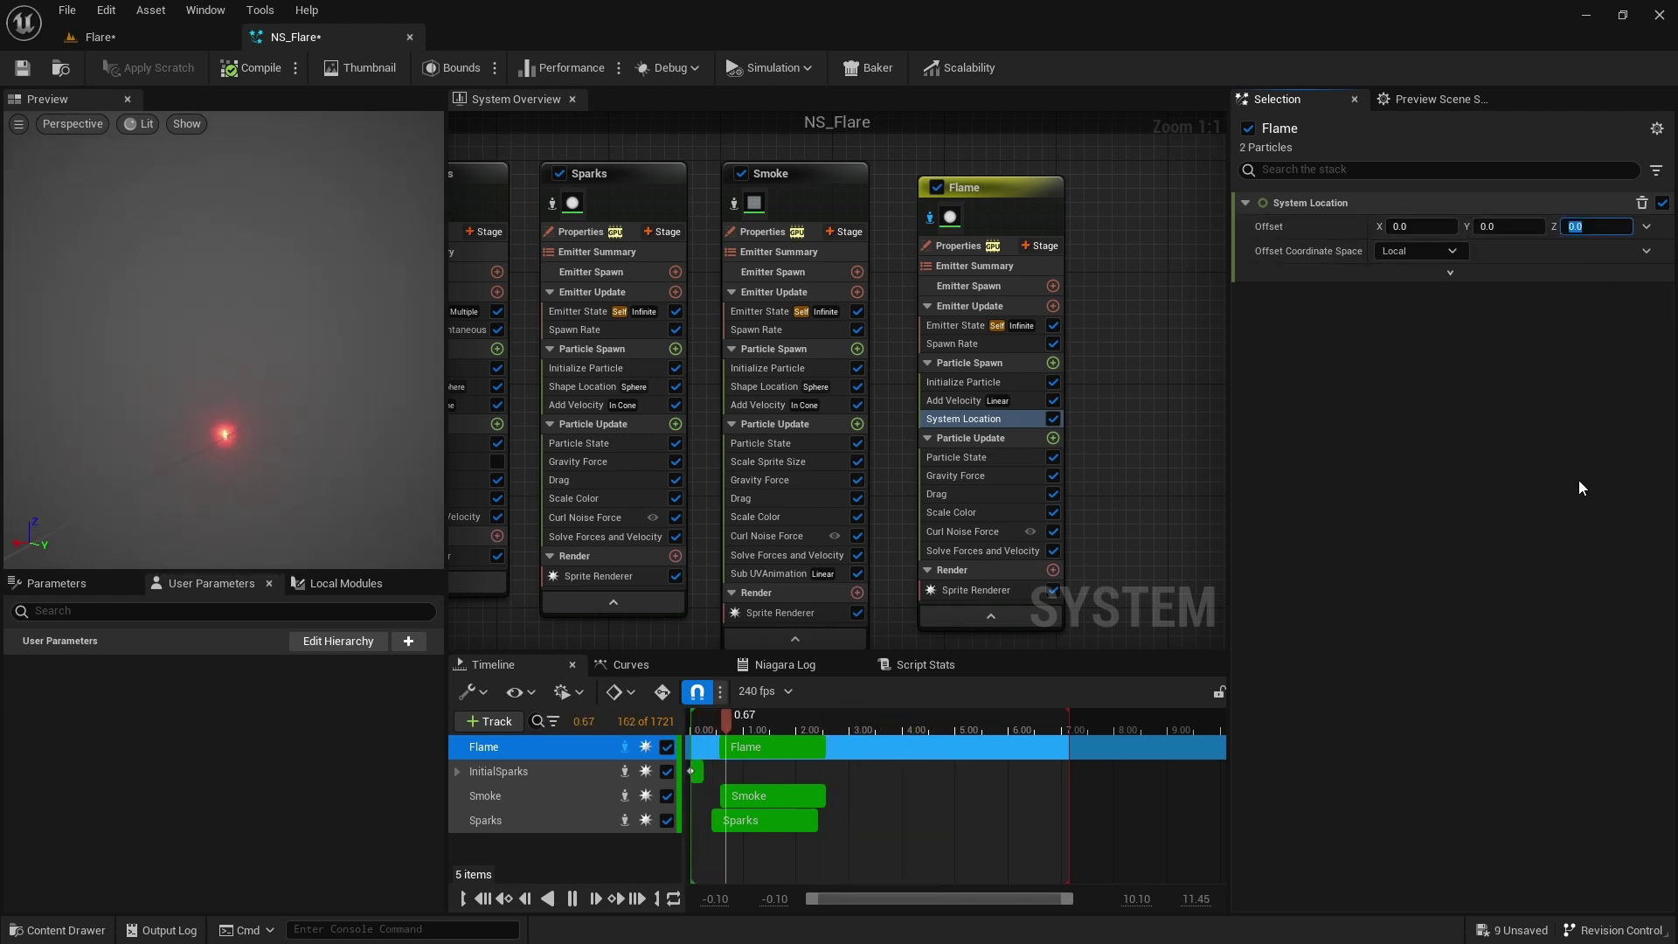
Delete Flame's Gravity Force module and set Curl Noise Frequency to 1.0.
click(970, 493)
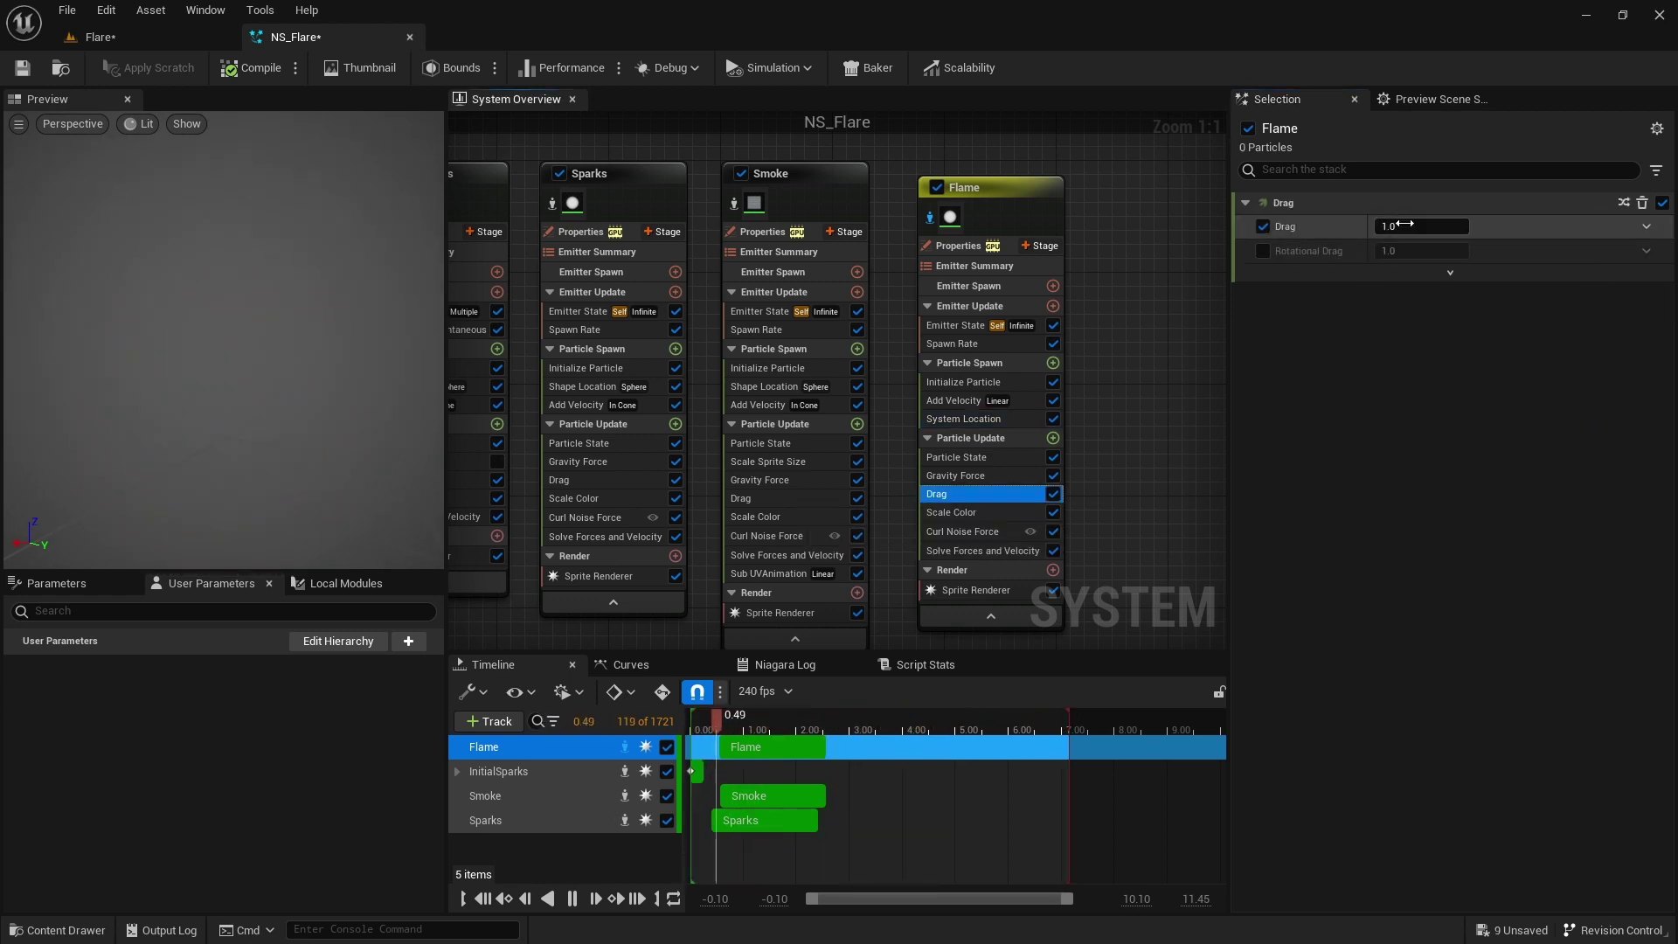
click(1043, 477)
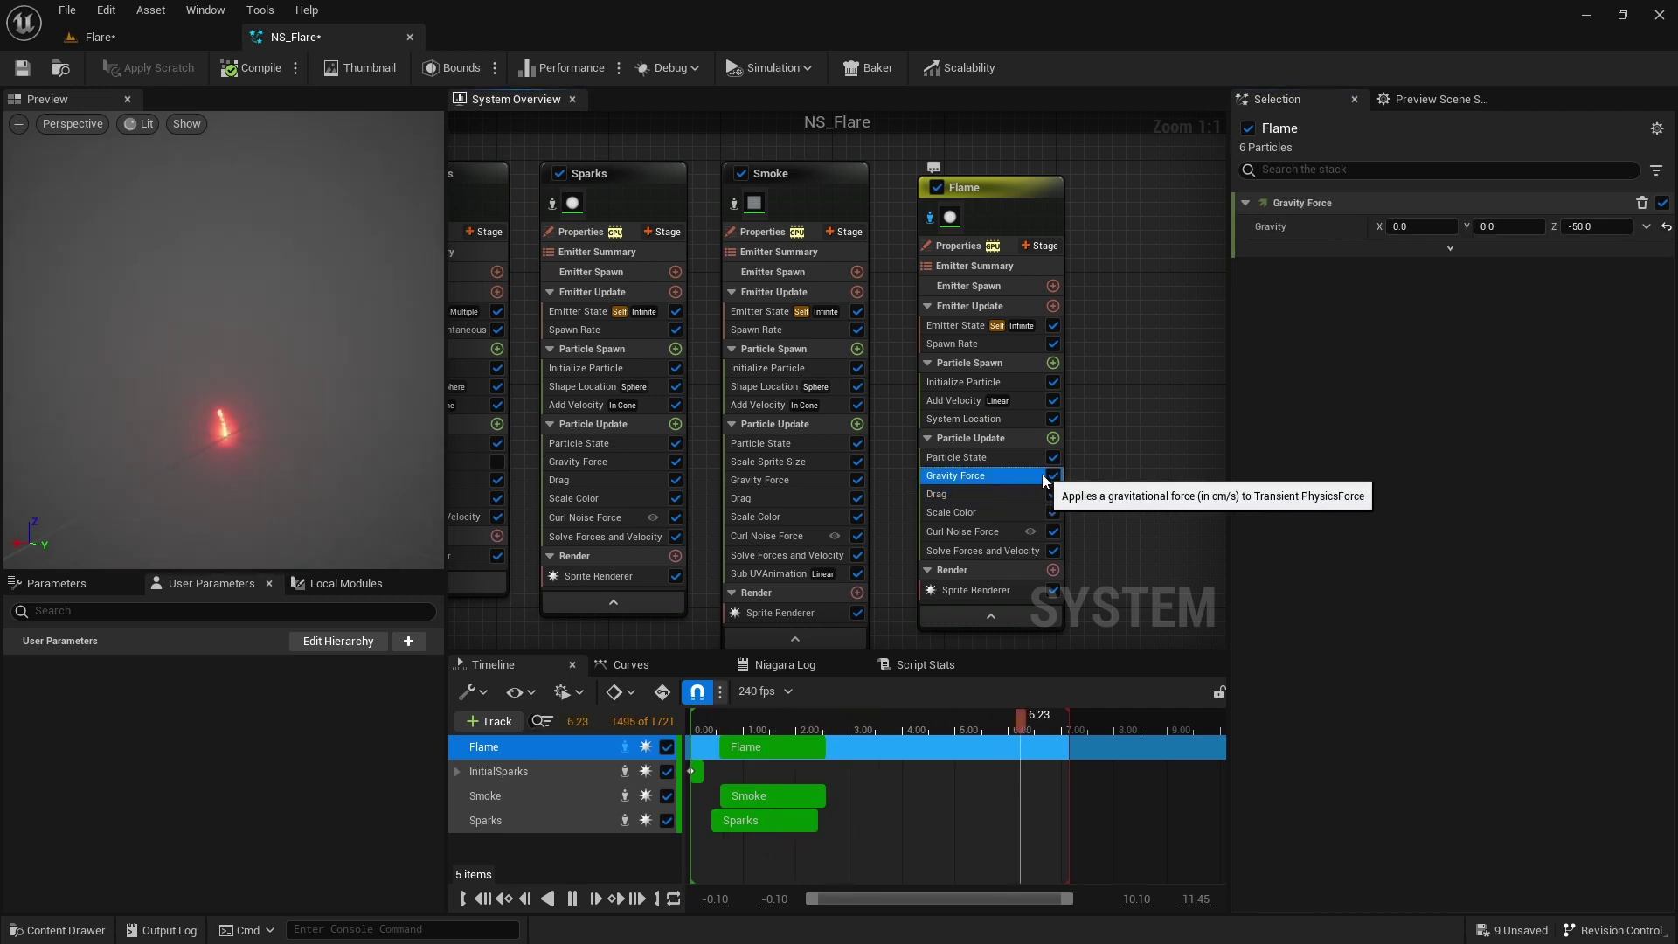
key(Delete)
click(1005, 513)
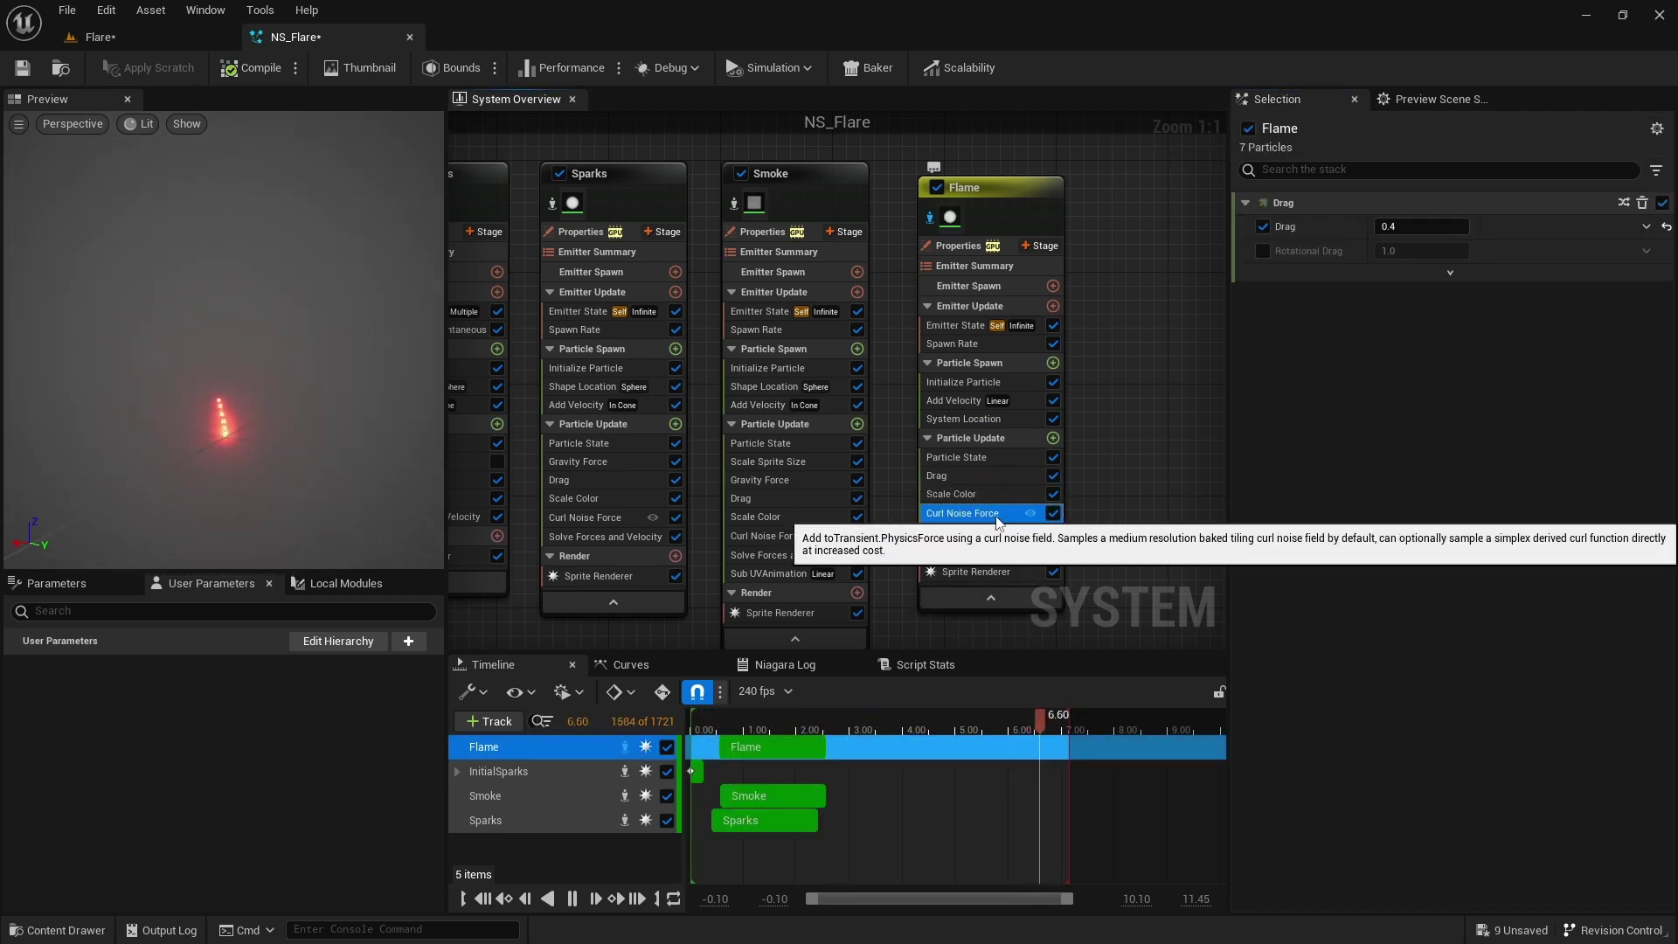
click(1409, 252)
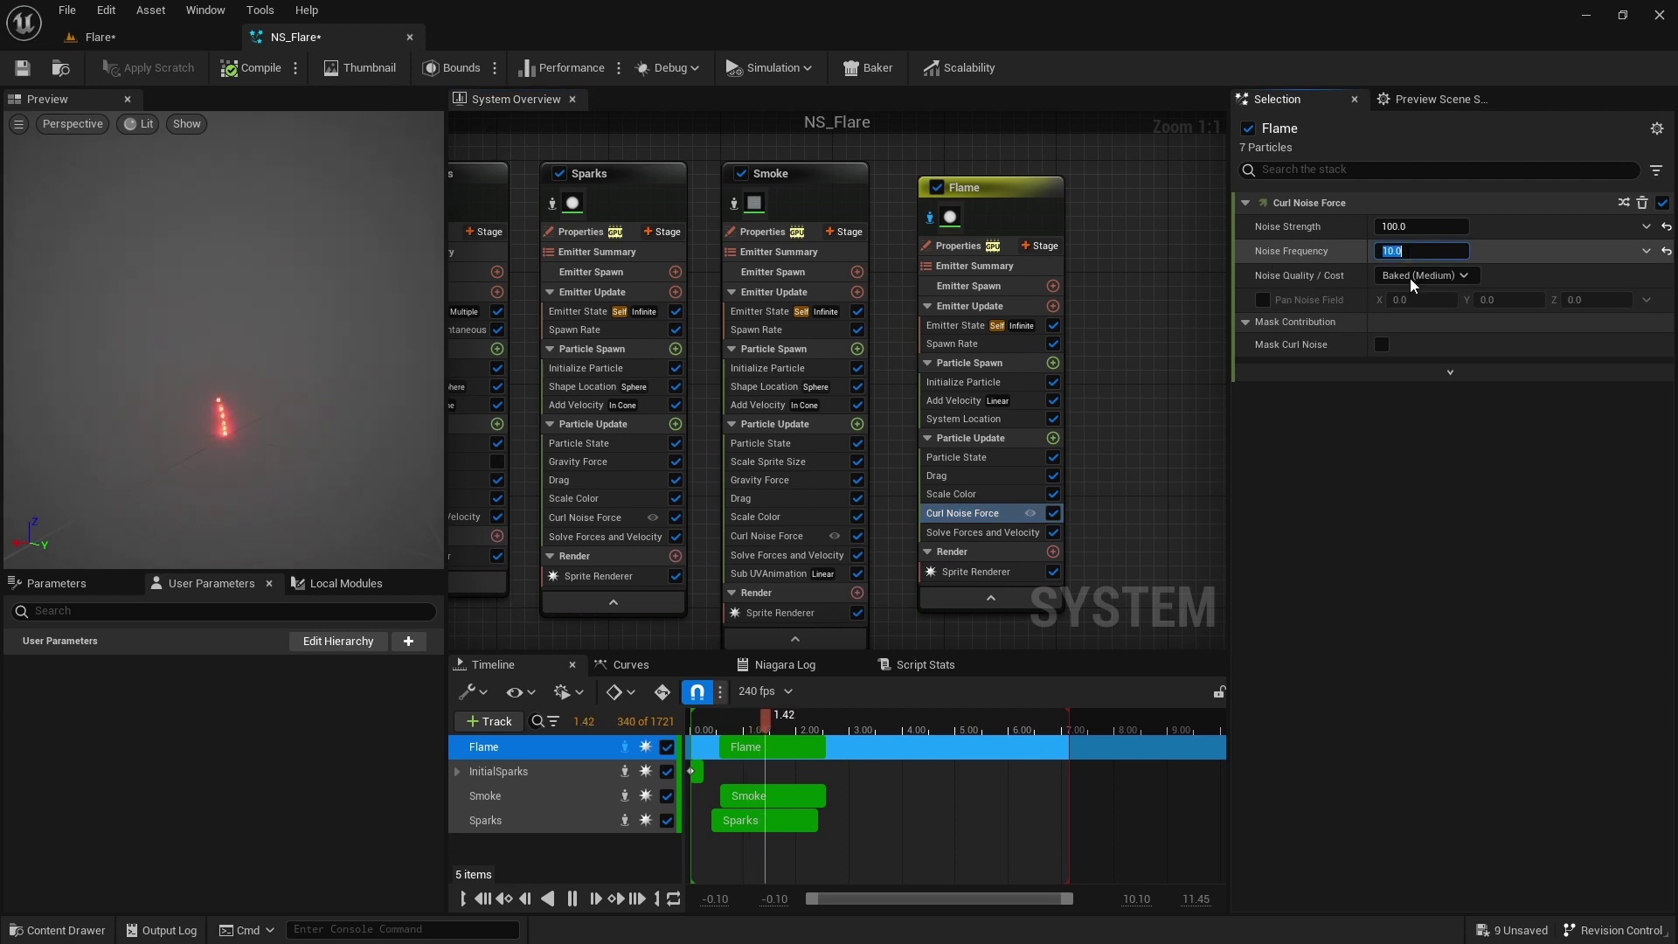
key(Return)
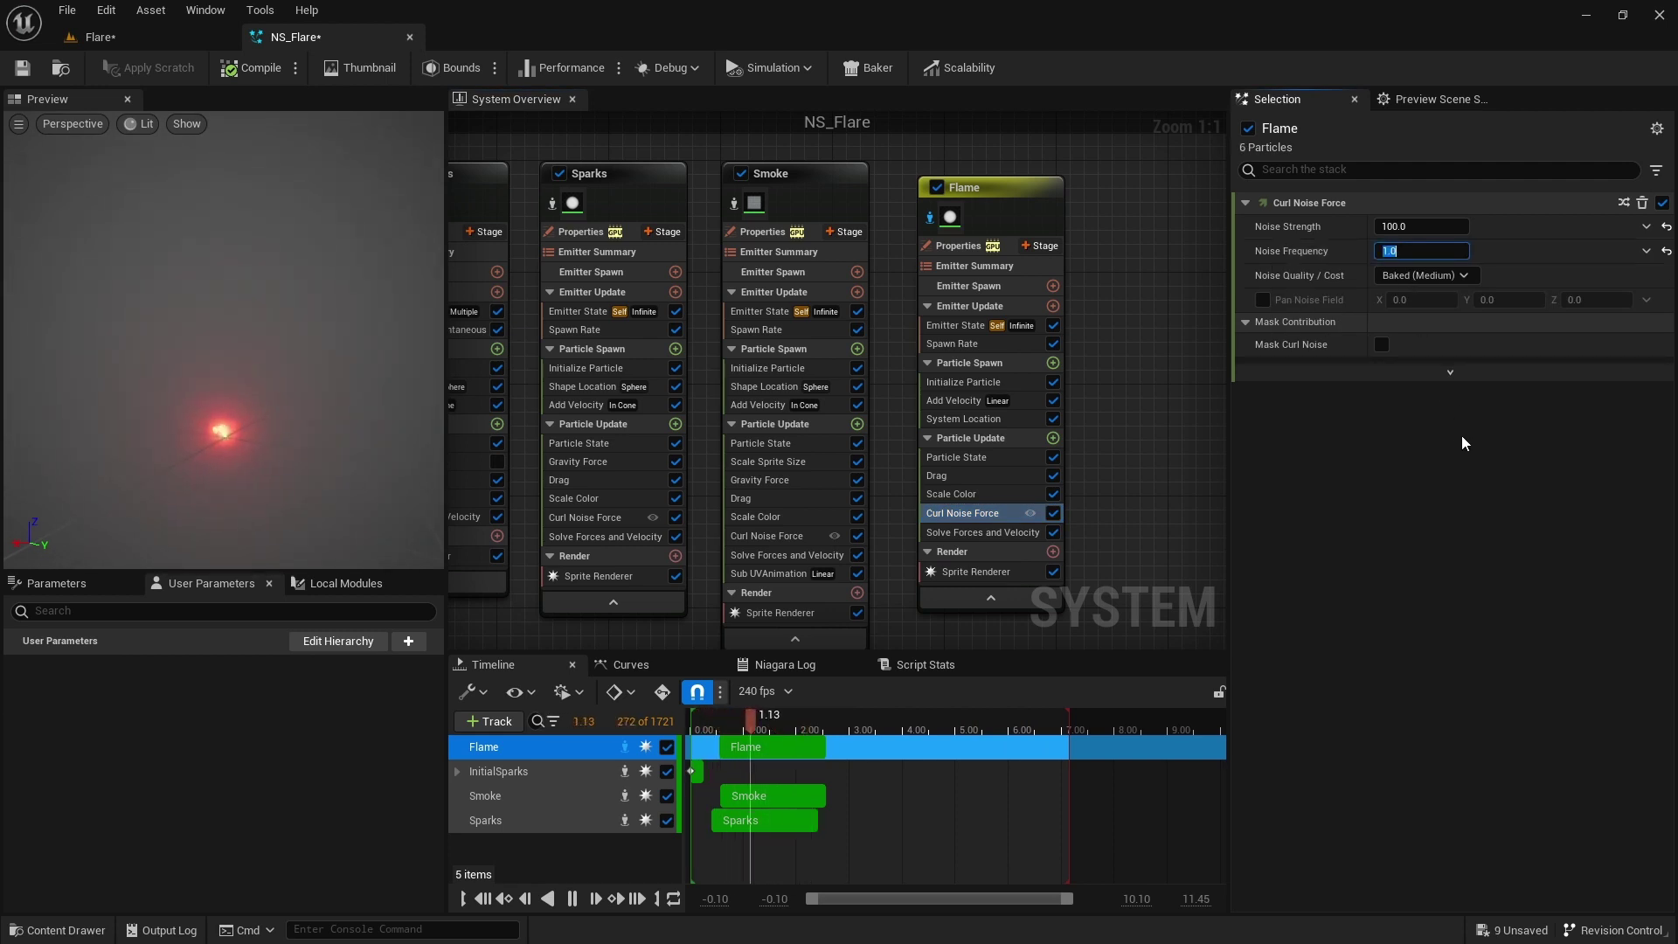
click(327, 430)
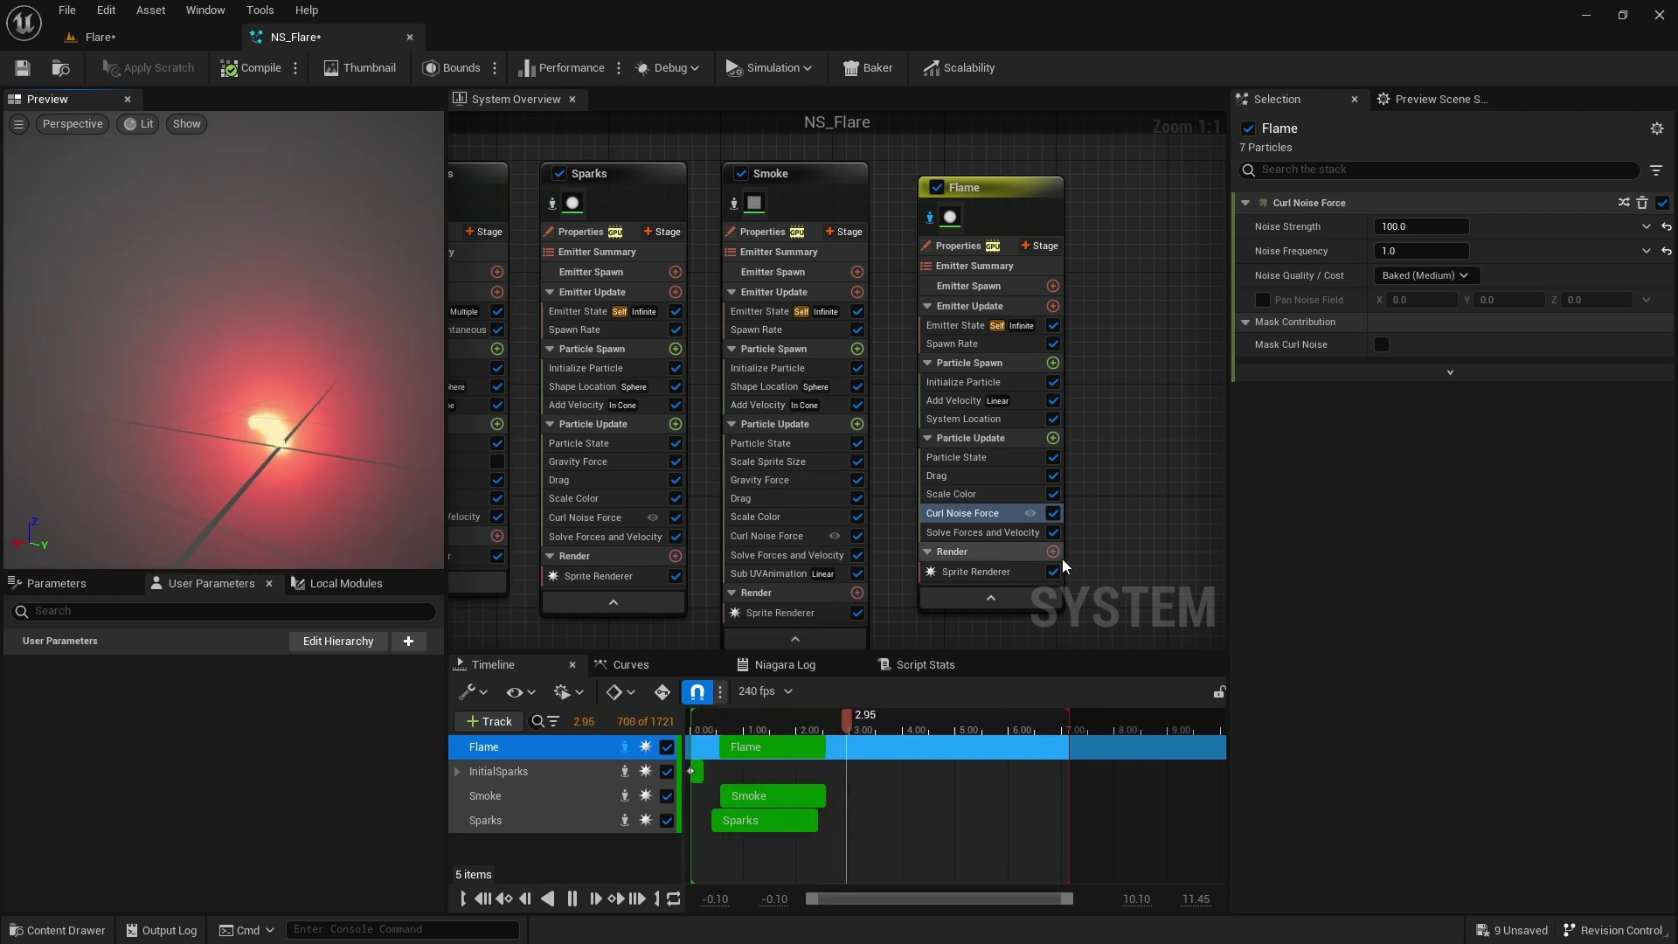
Give Flame a Ribbon Renderer in place of its sprite renderer.
right_drag(1064, 566, 1003, 485)
click(993, 472)
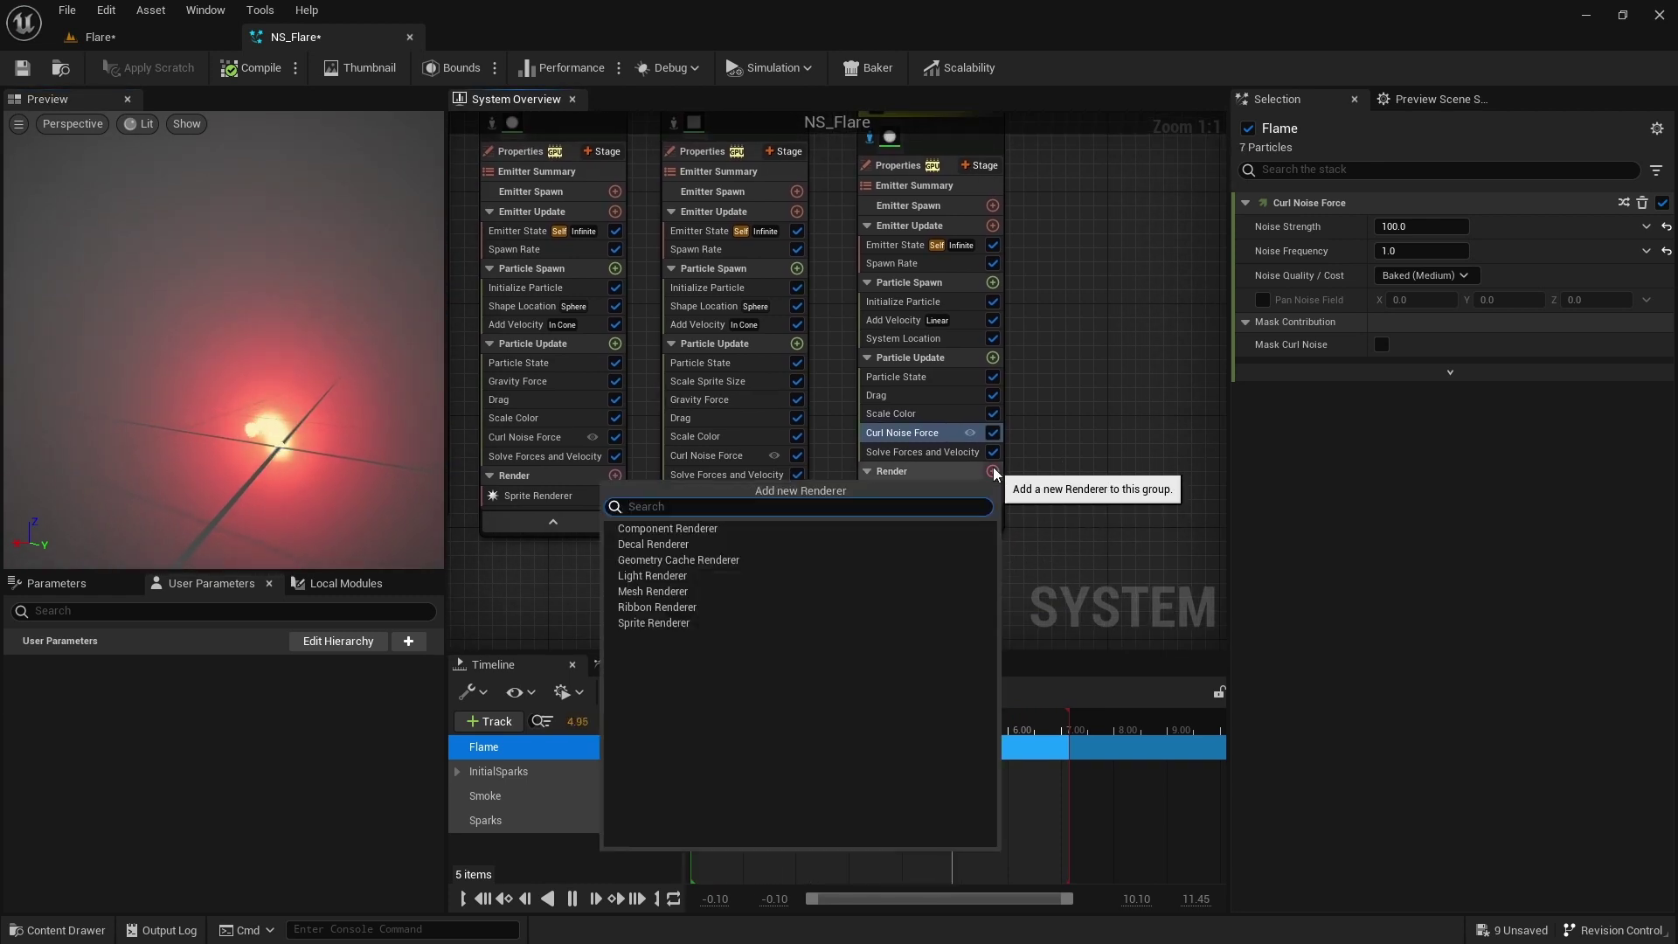
click(804, 606)
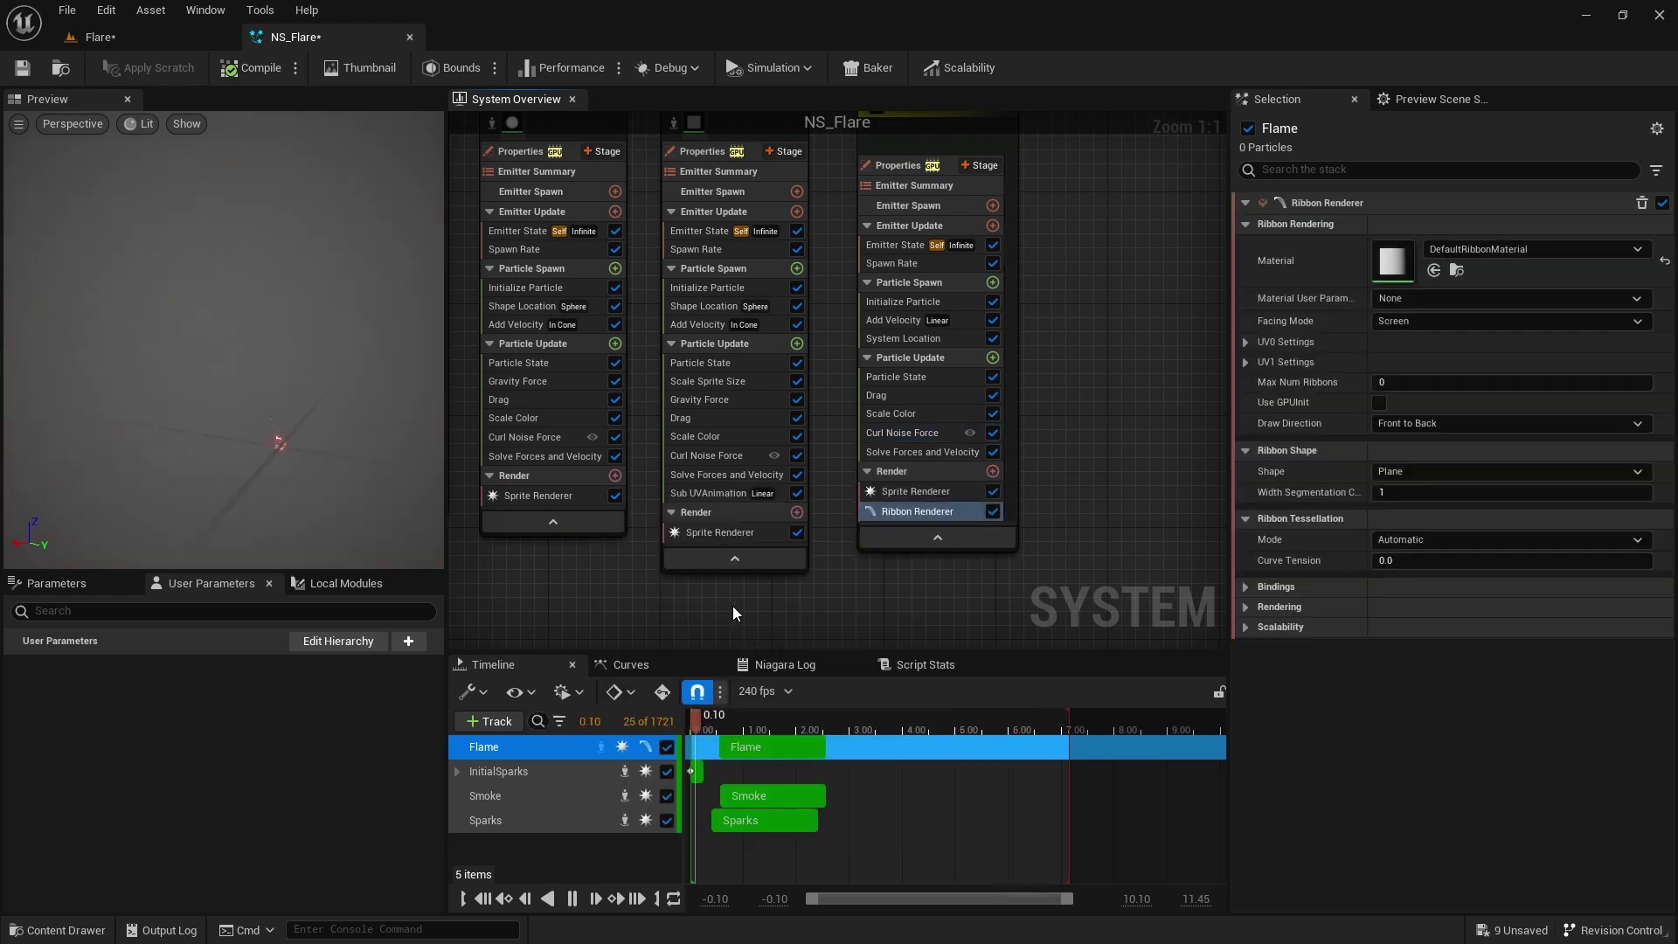
click(926, 495)
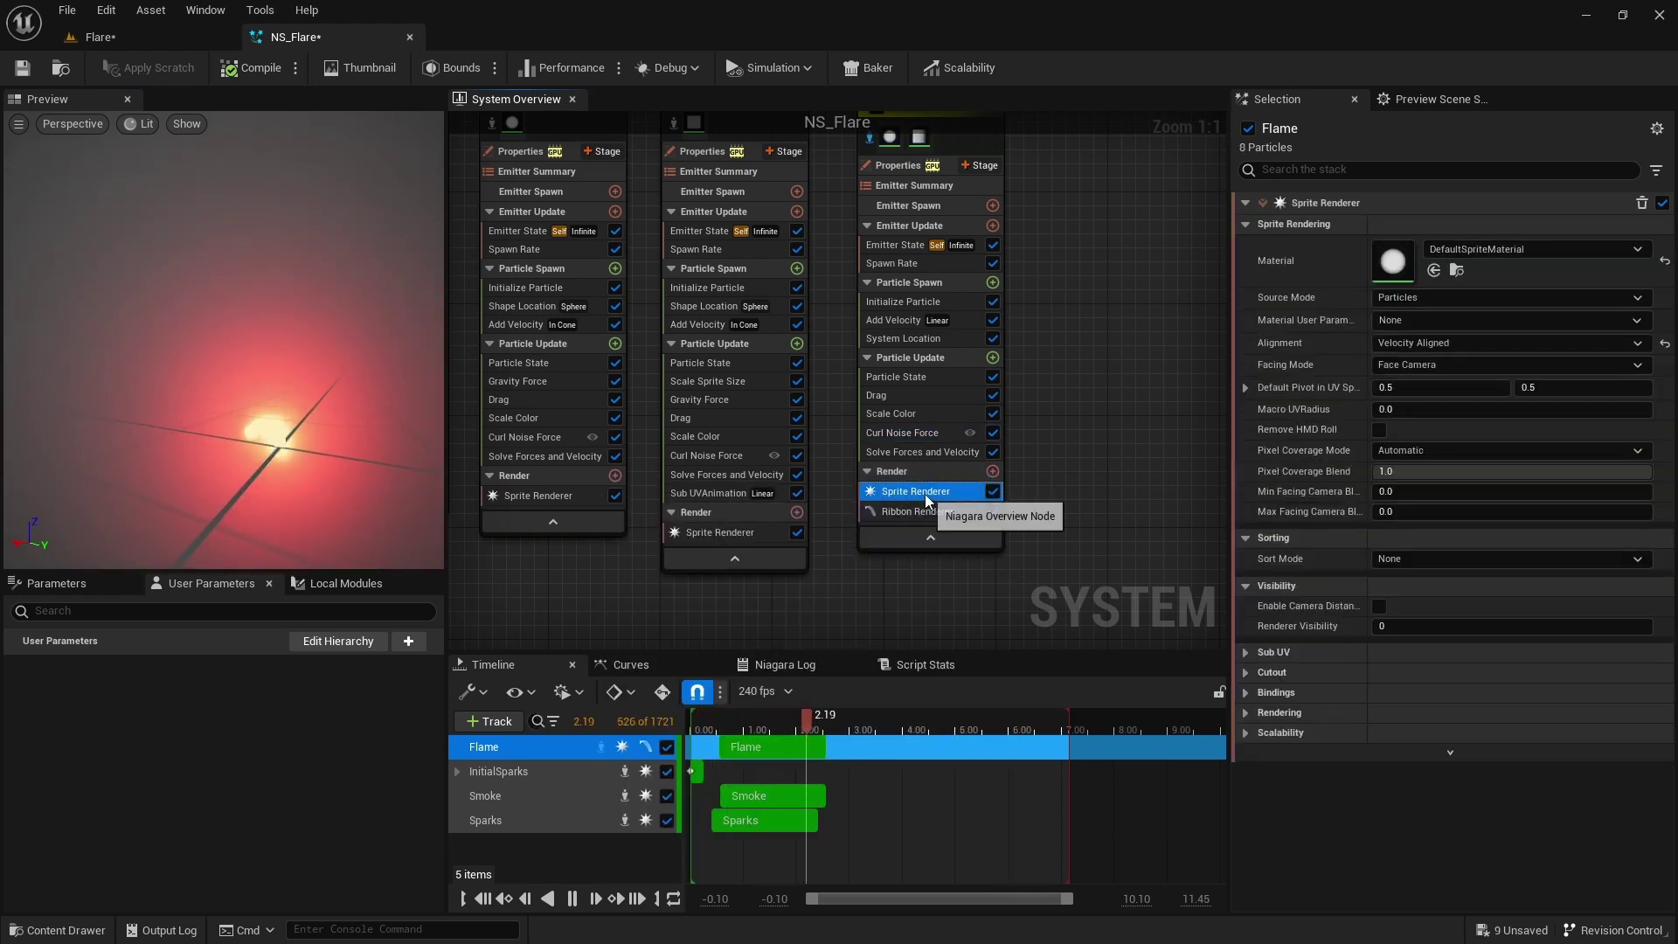
key(Delete)
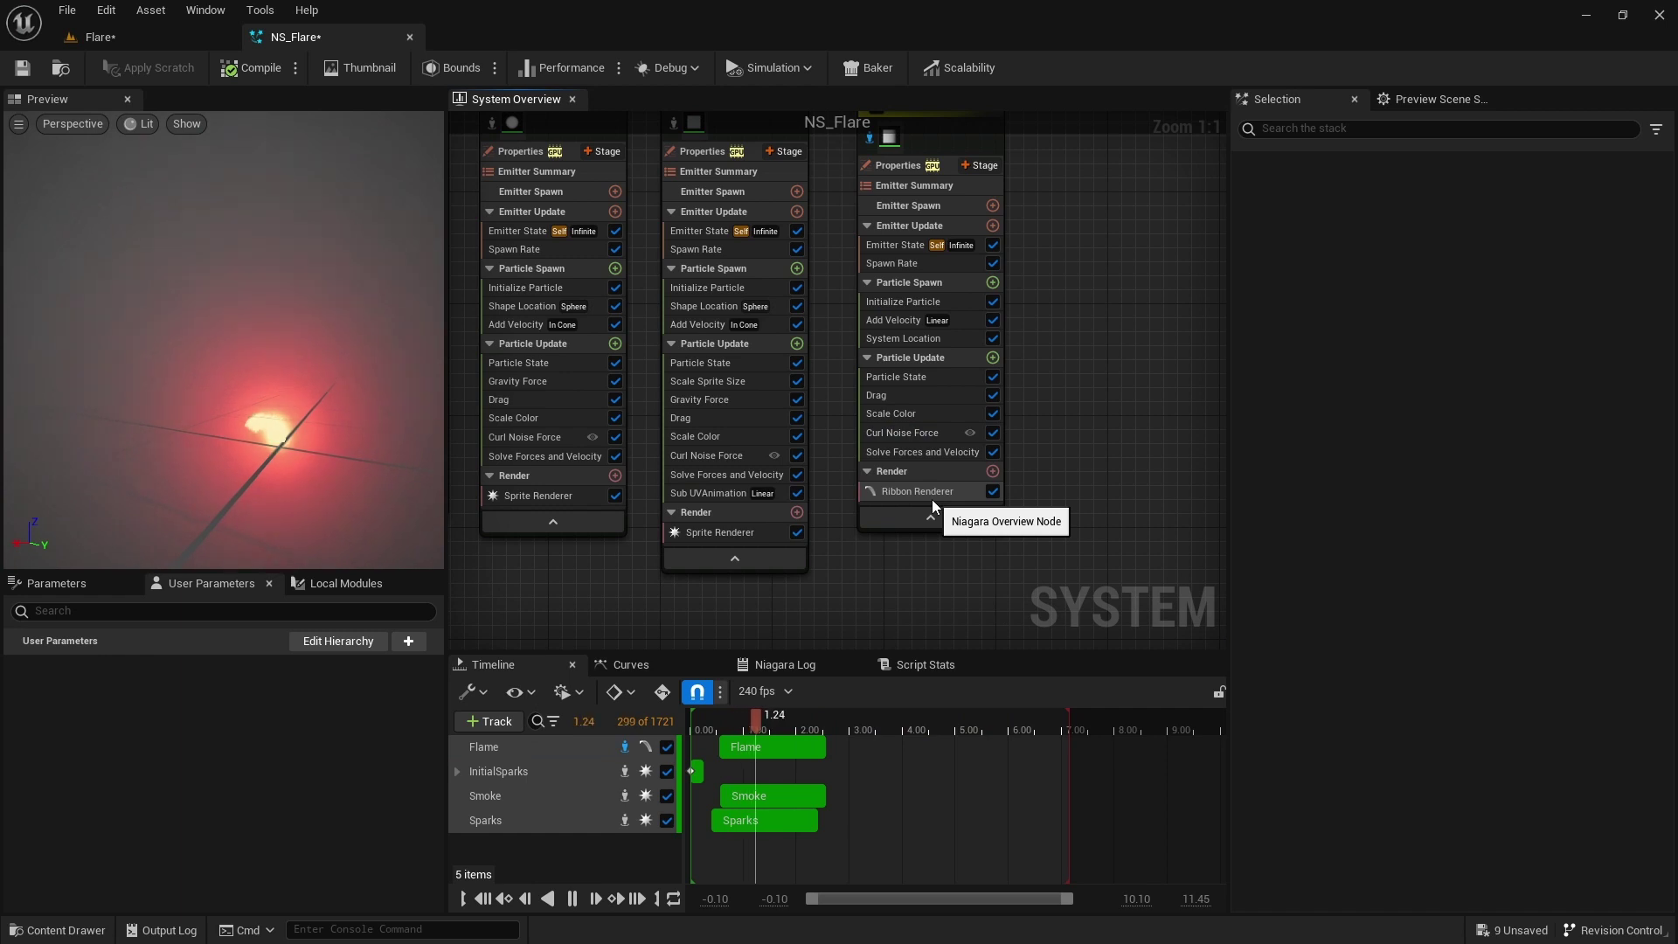
Set Sprite Size Mode to Unset and Ribbon Width Mode to Direct Set with width 2.0.
click(909, 302)
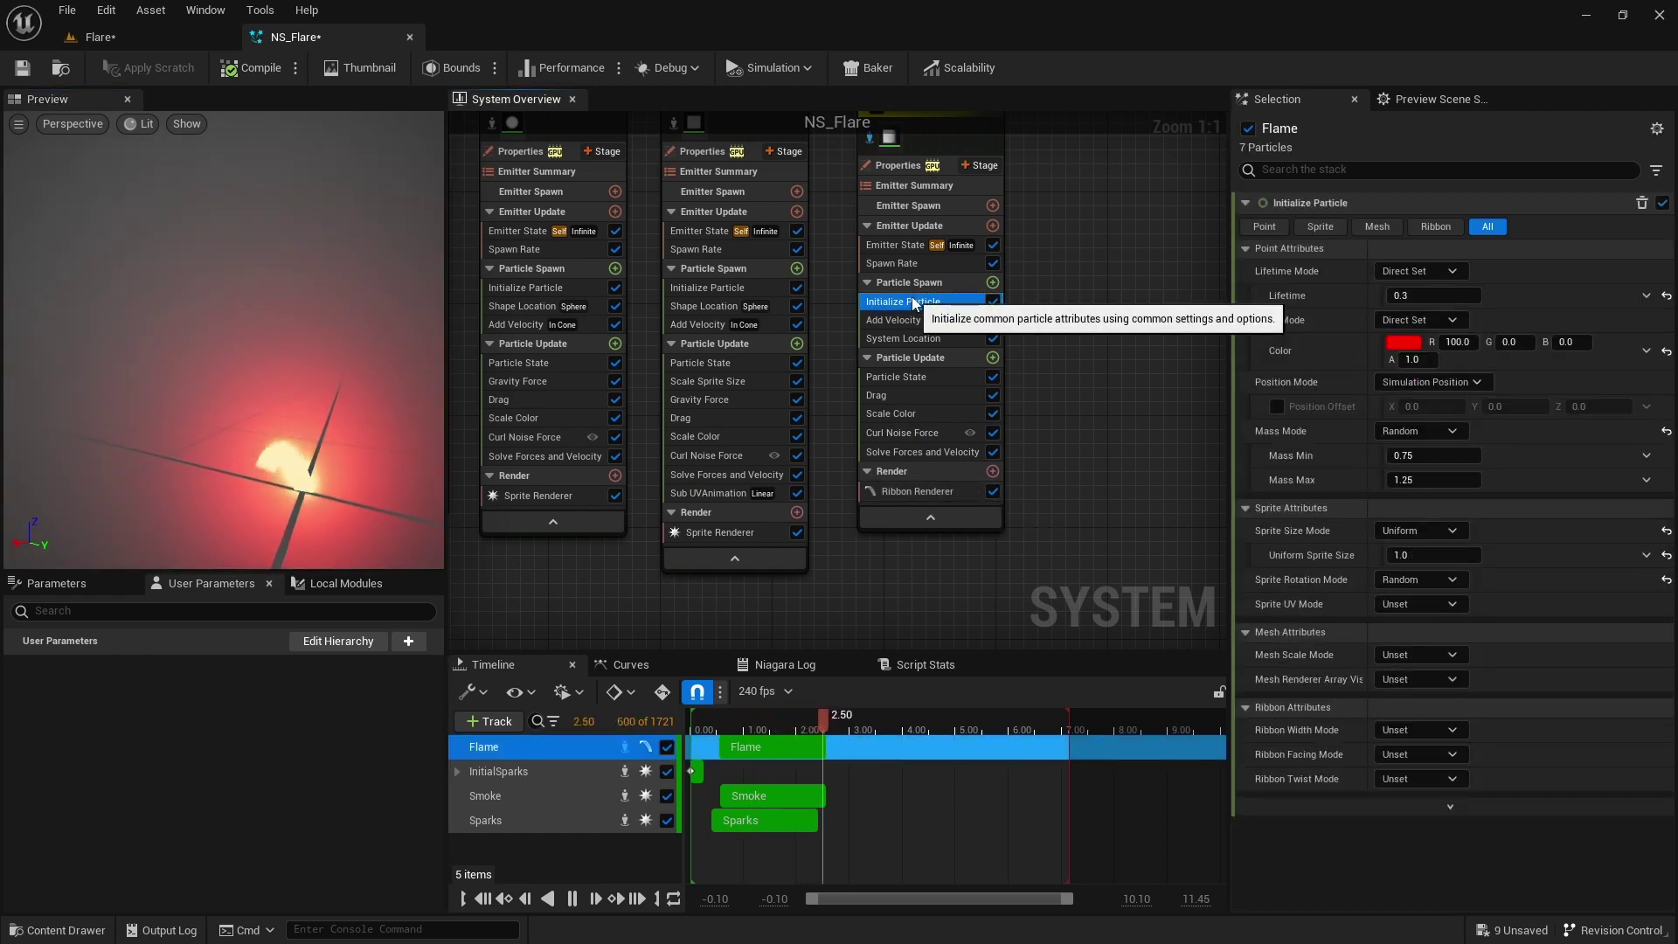
click(1423, 532)
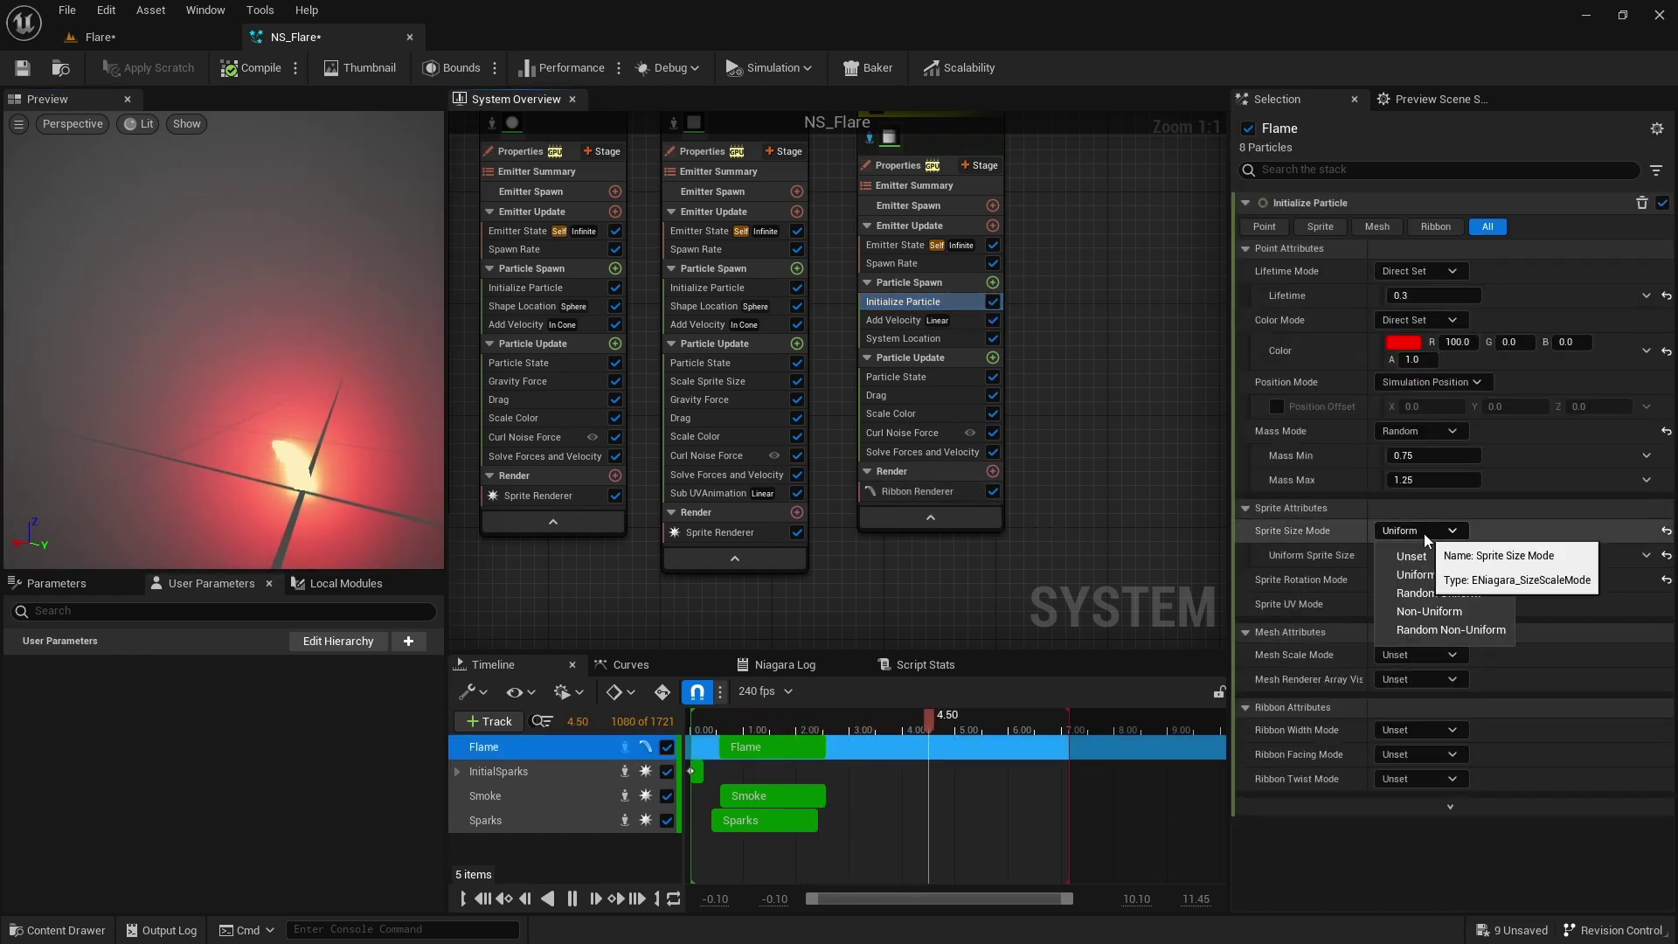
click(1444, 558)
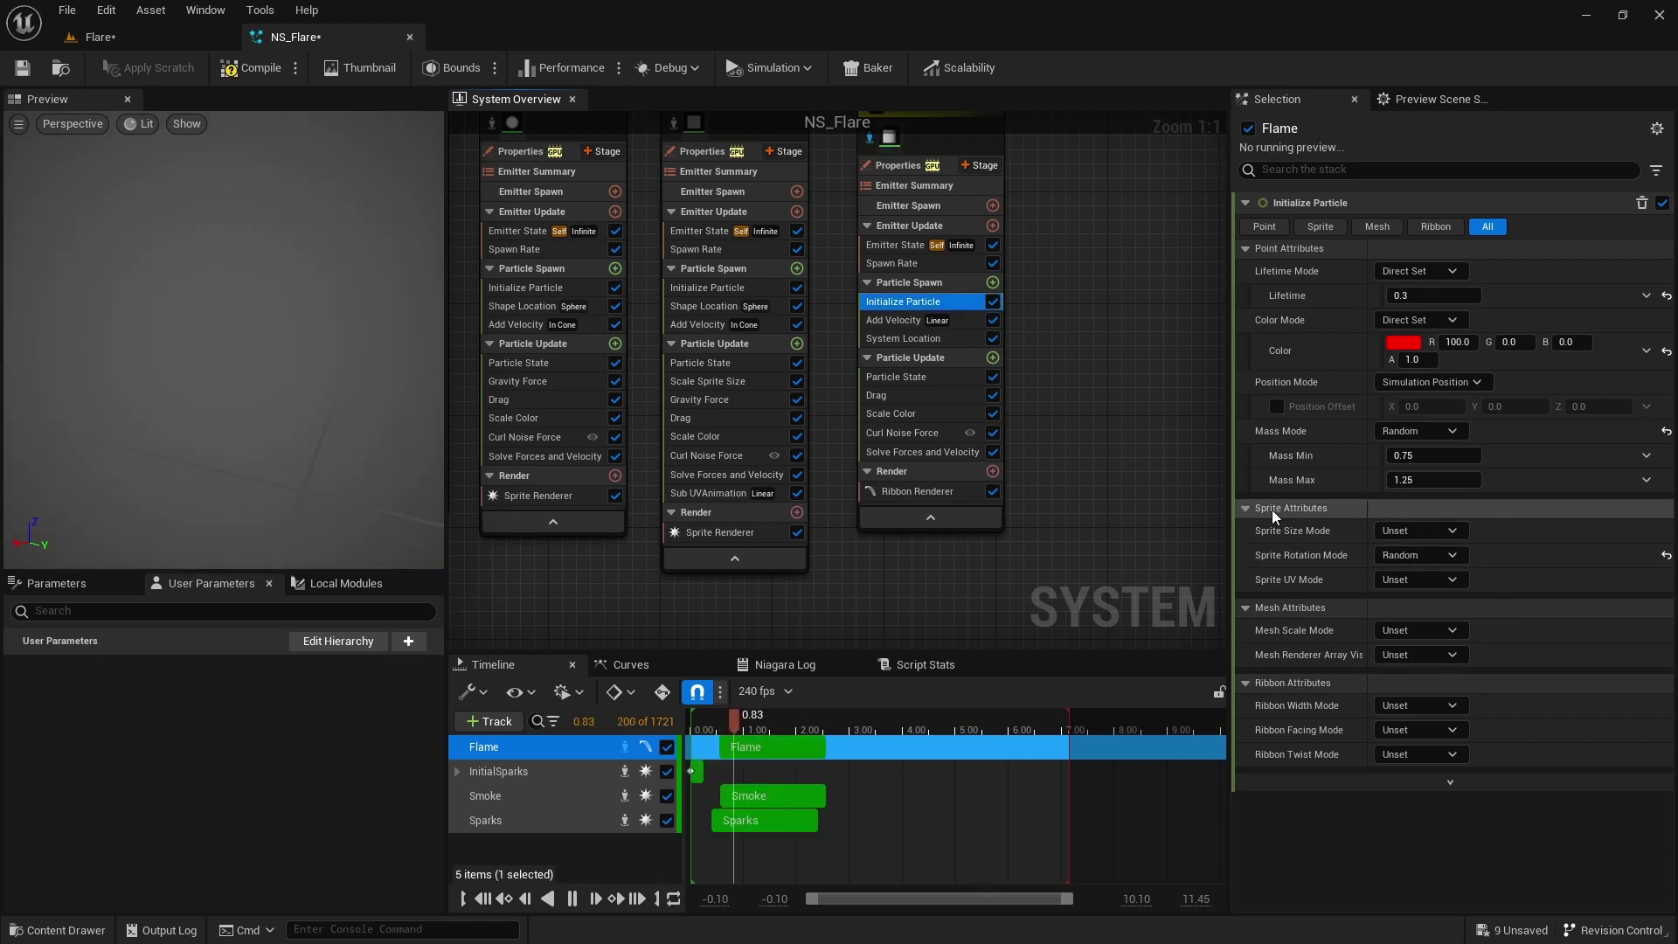
click(1247, 508)
click(1245, 529)
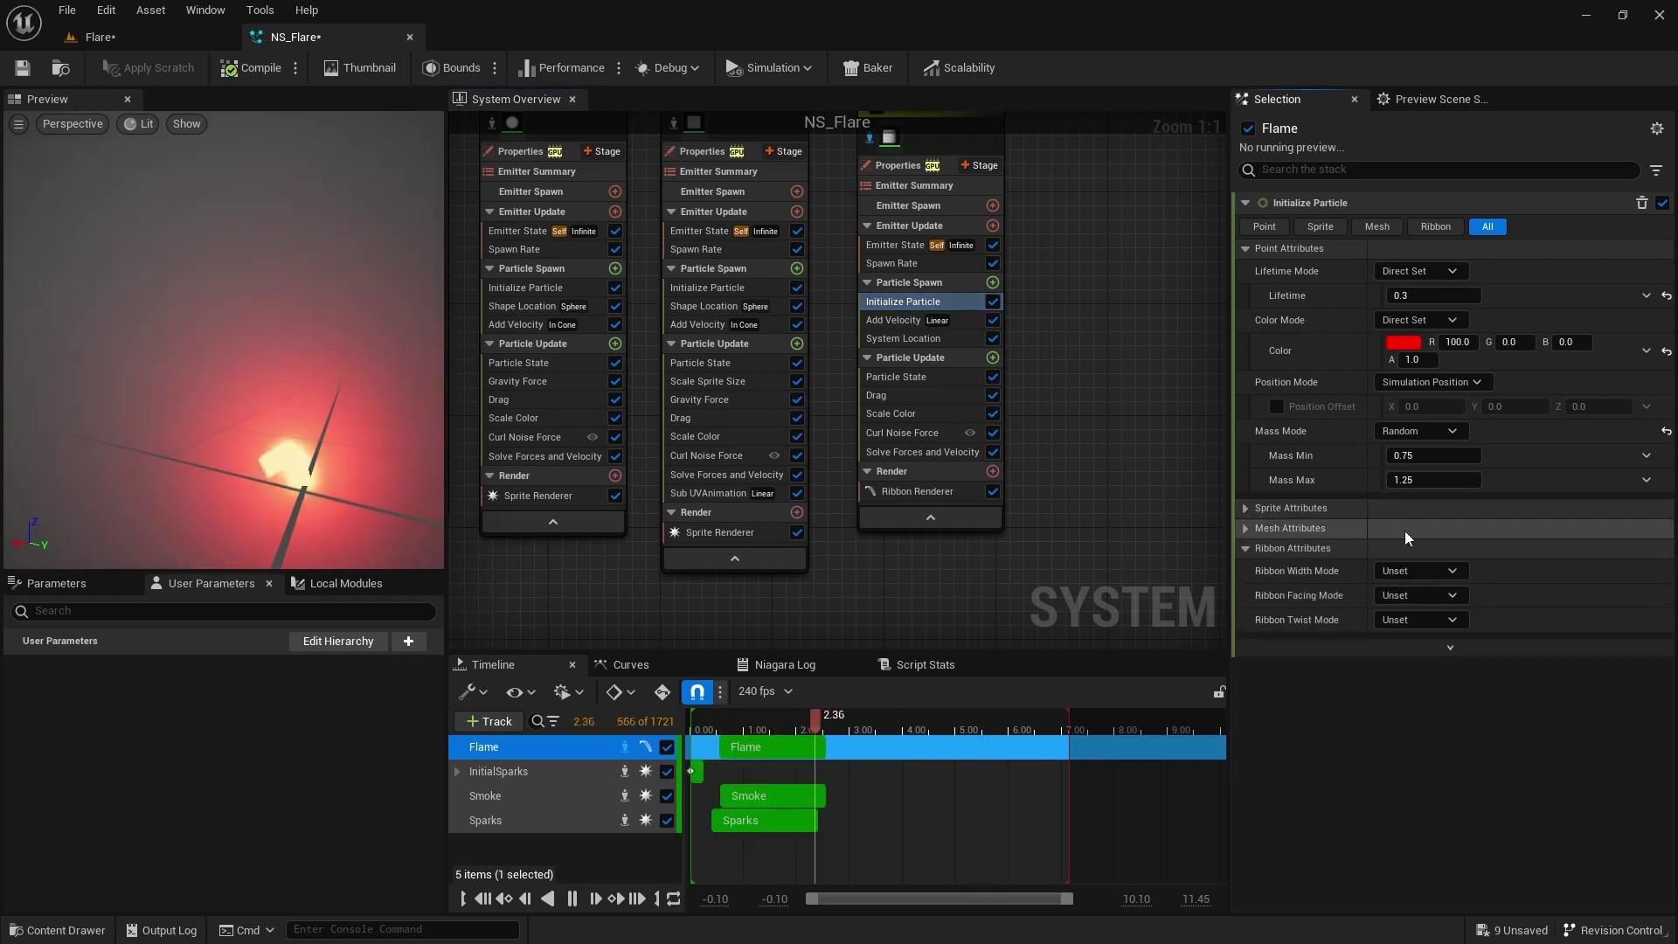
click(1457, 572)
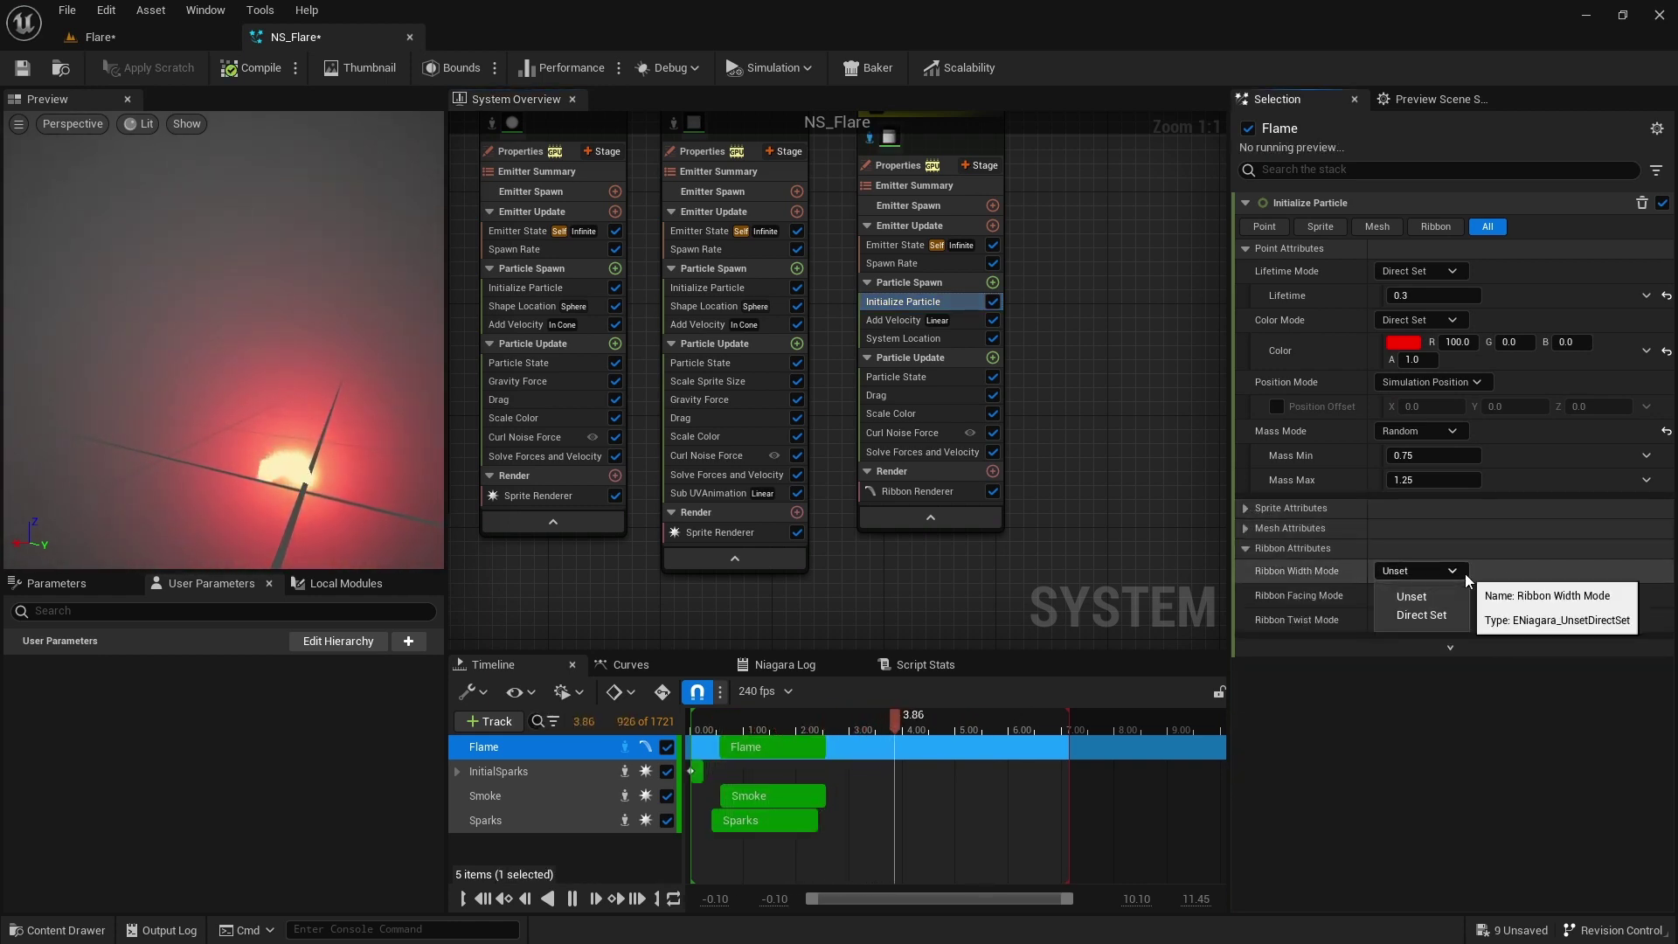
click(1452, 616)
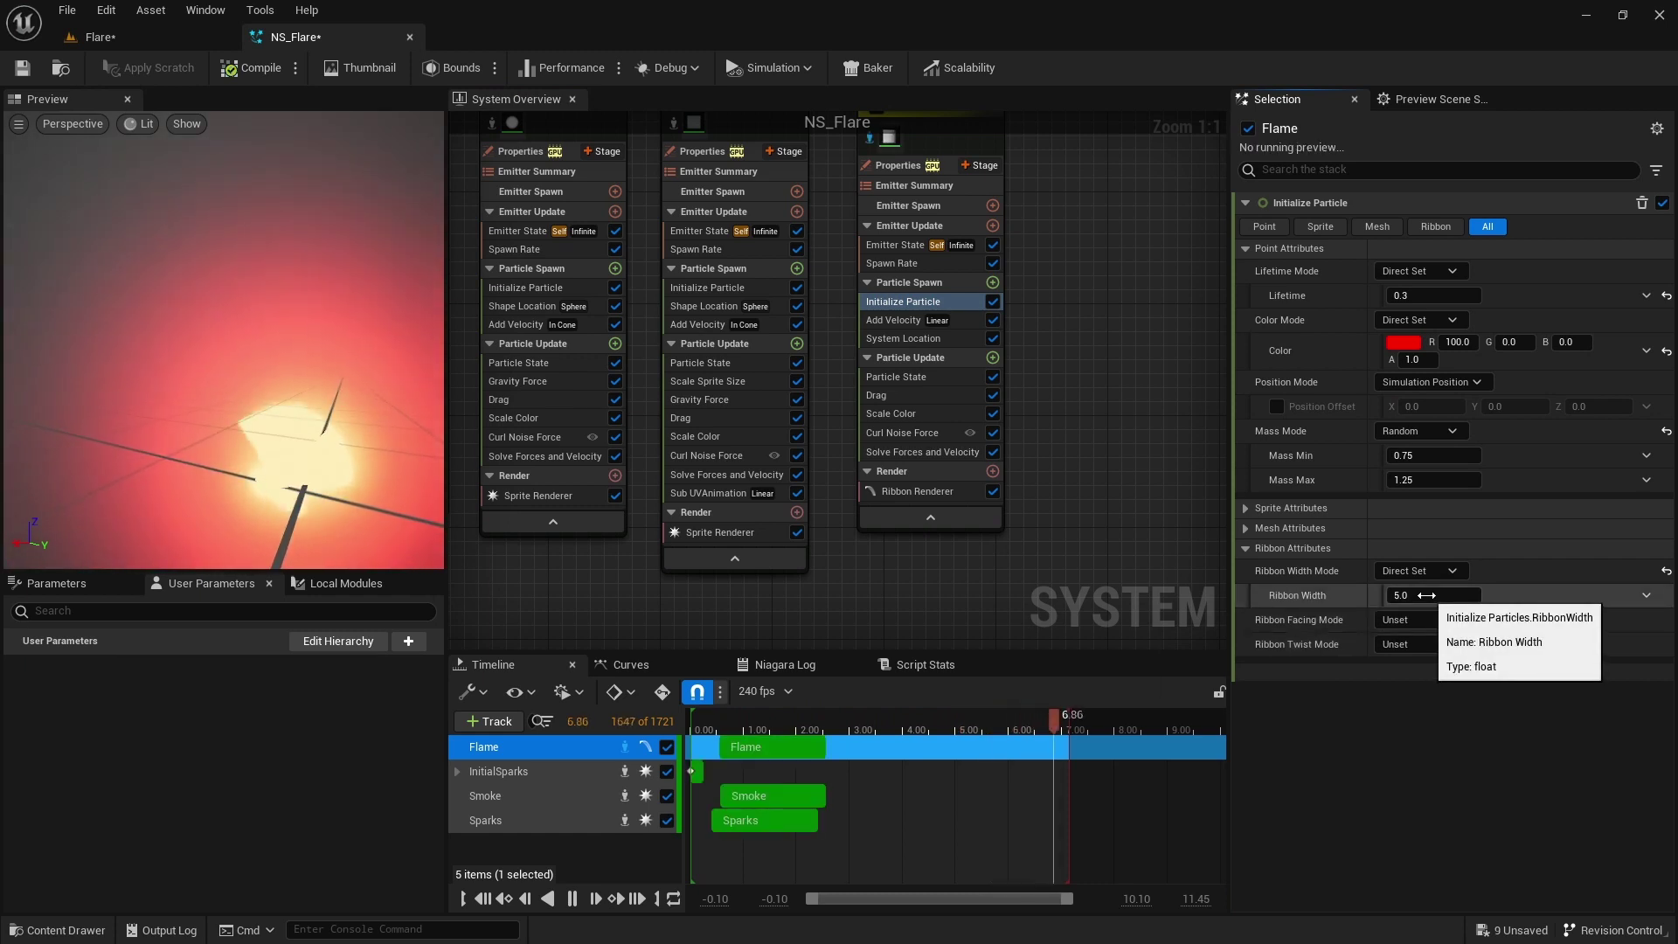
click(1426, 595)
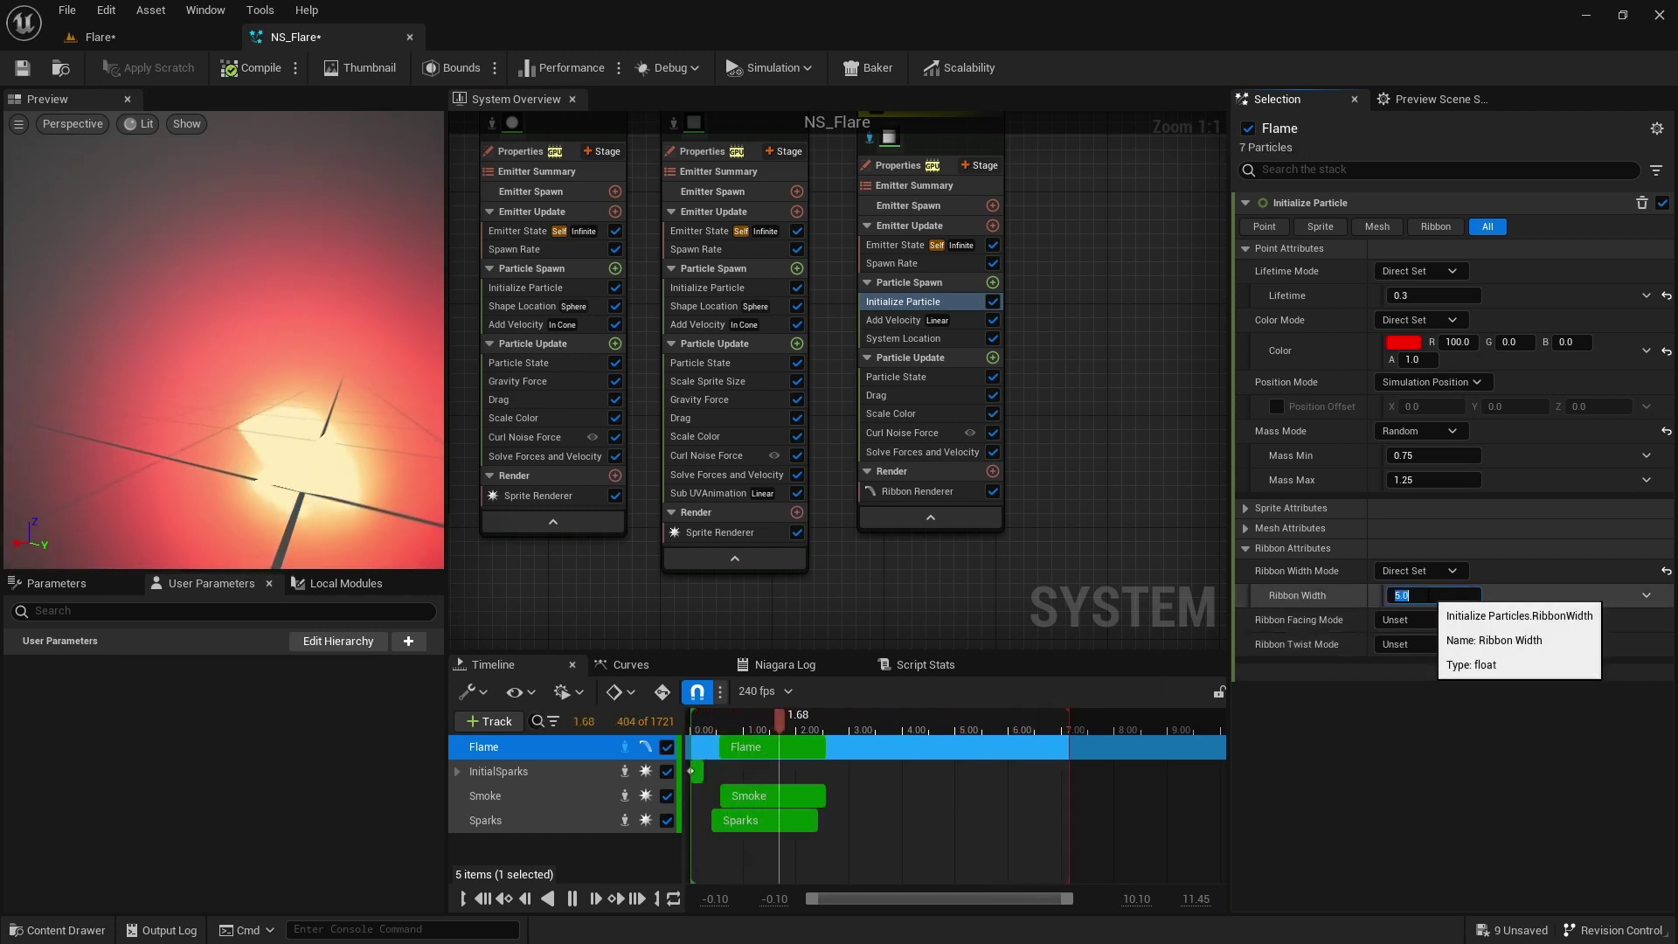
text(2)
key(Return)
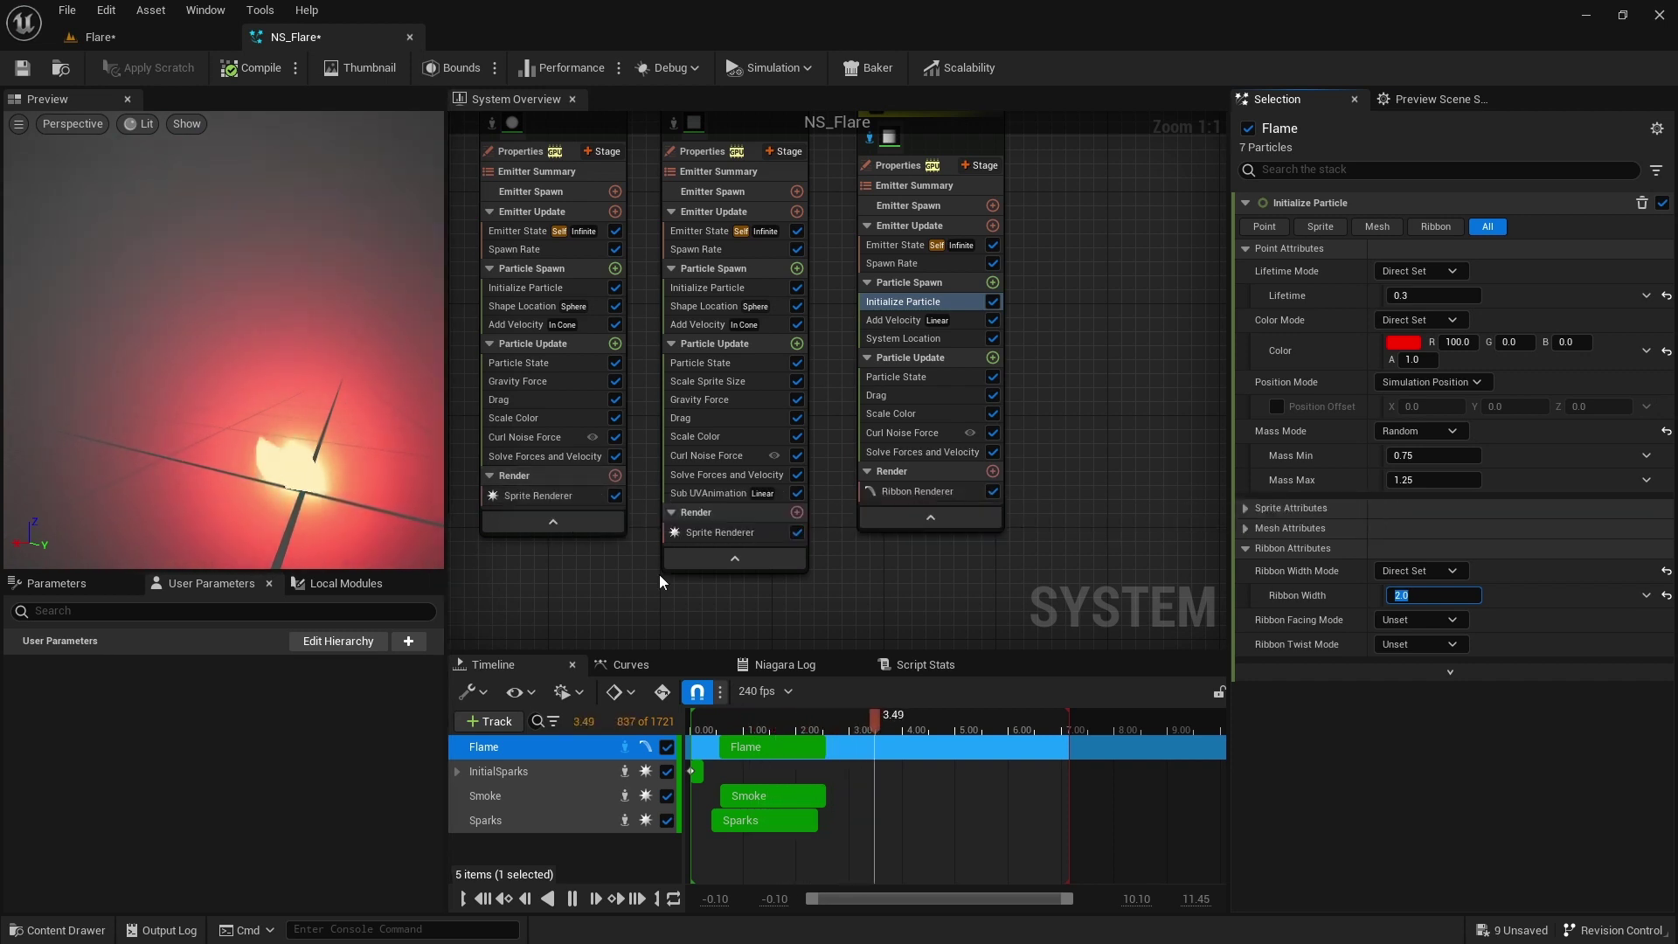
Add Scale Ribbon Width to Flame's Particle Update, driven by a falloff curve.
click(993, 358)
text(width)
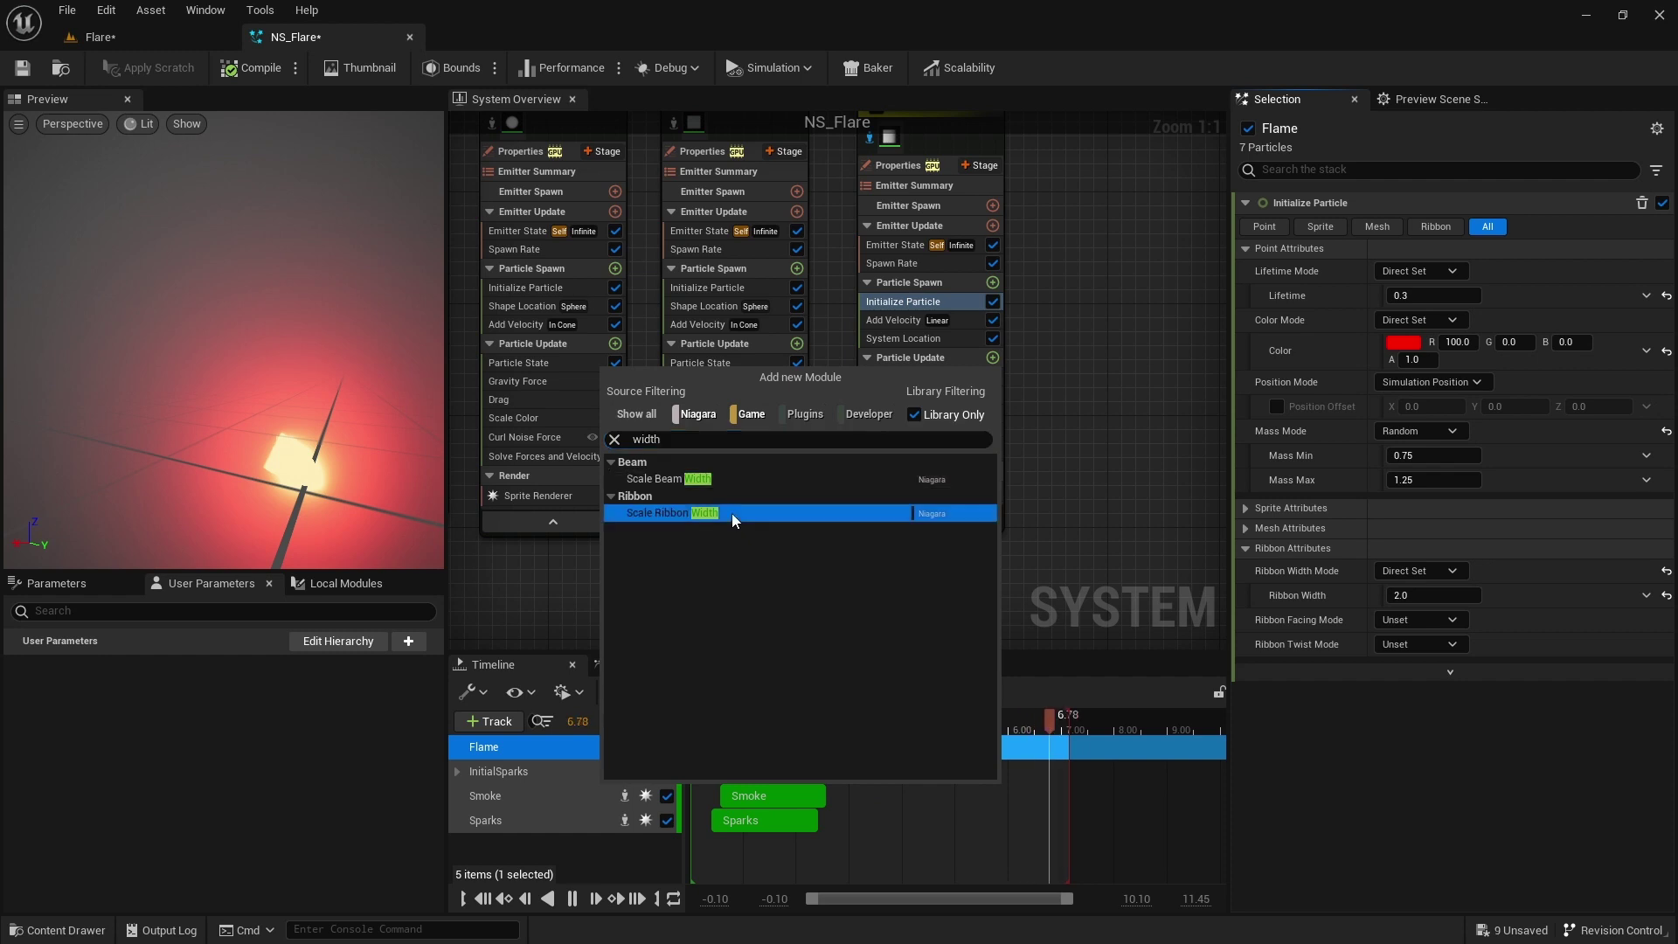
click(732, 516)
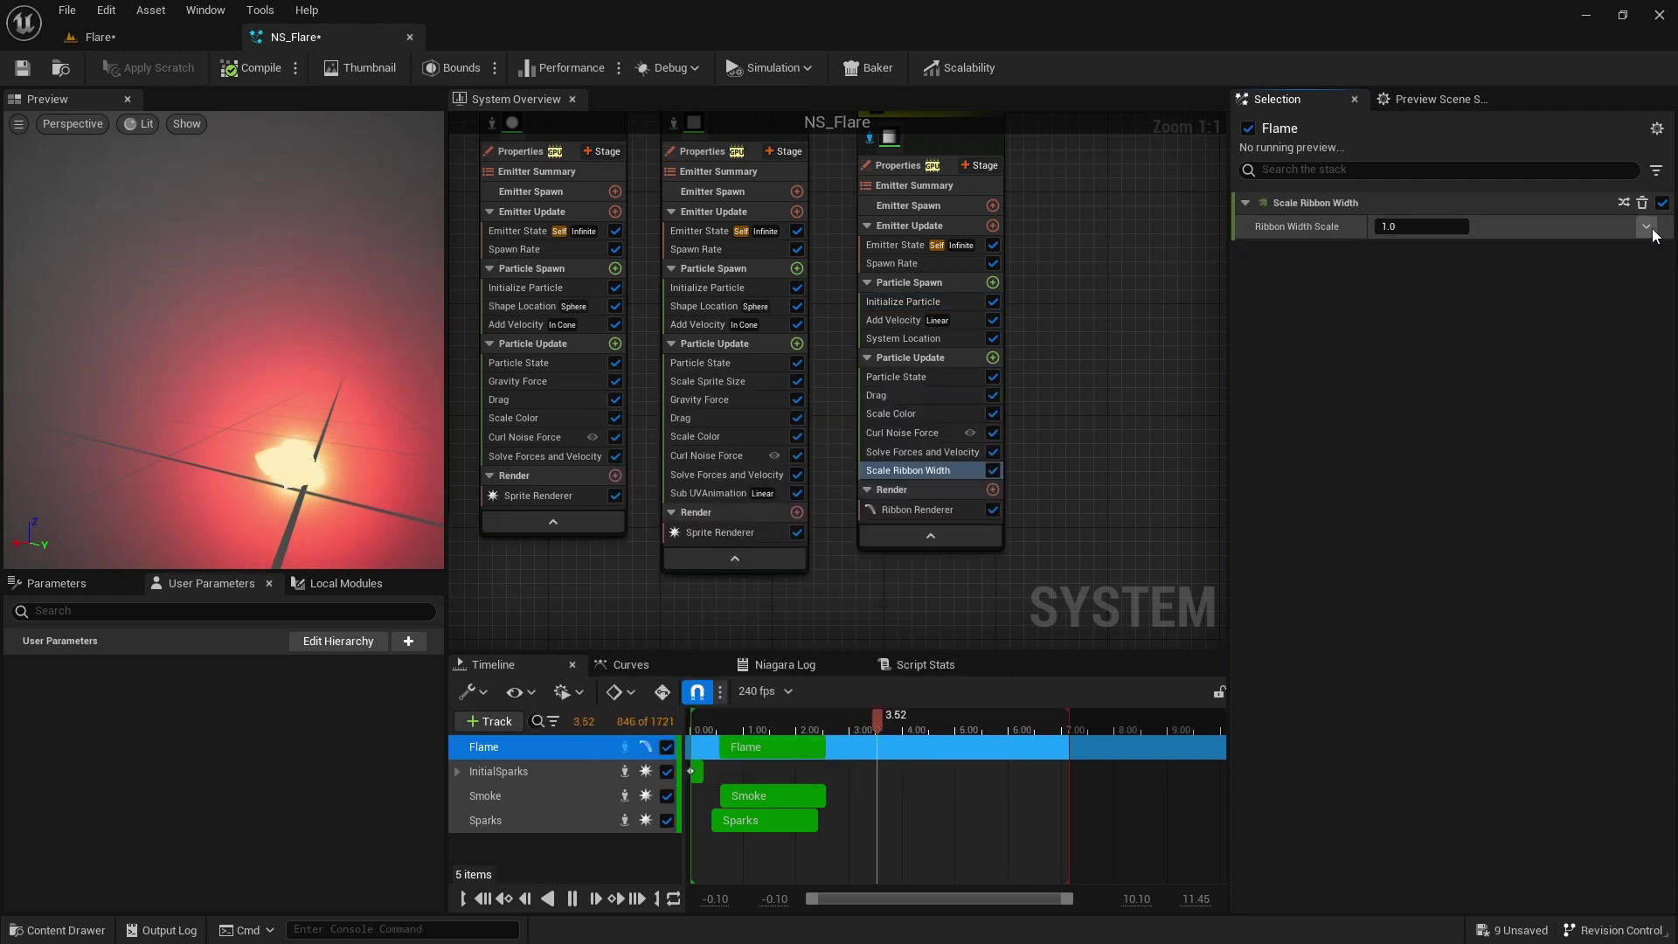
click(1648, 228)
click(1366, 355)
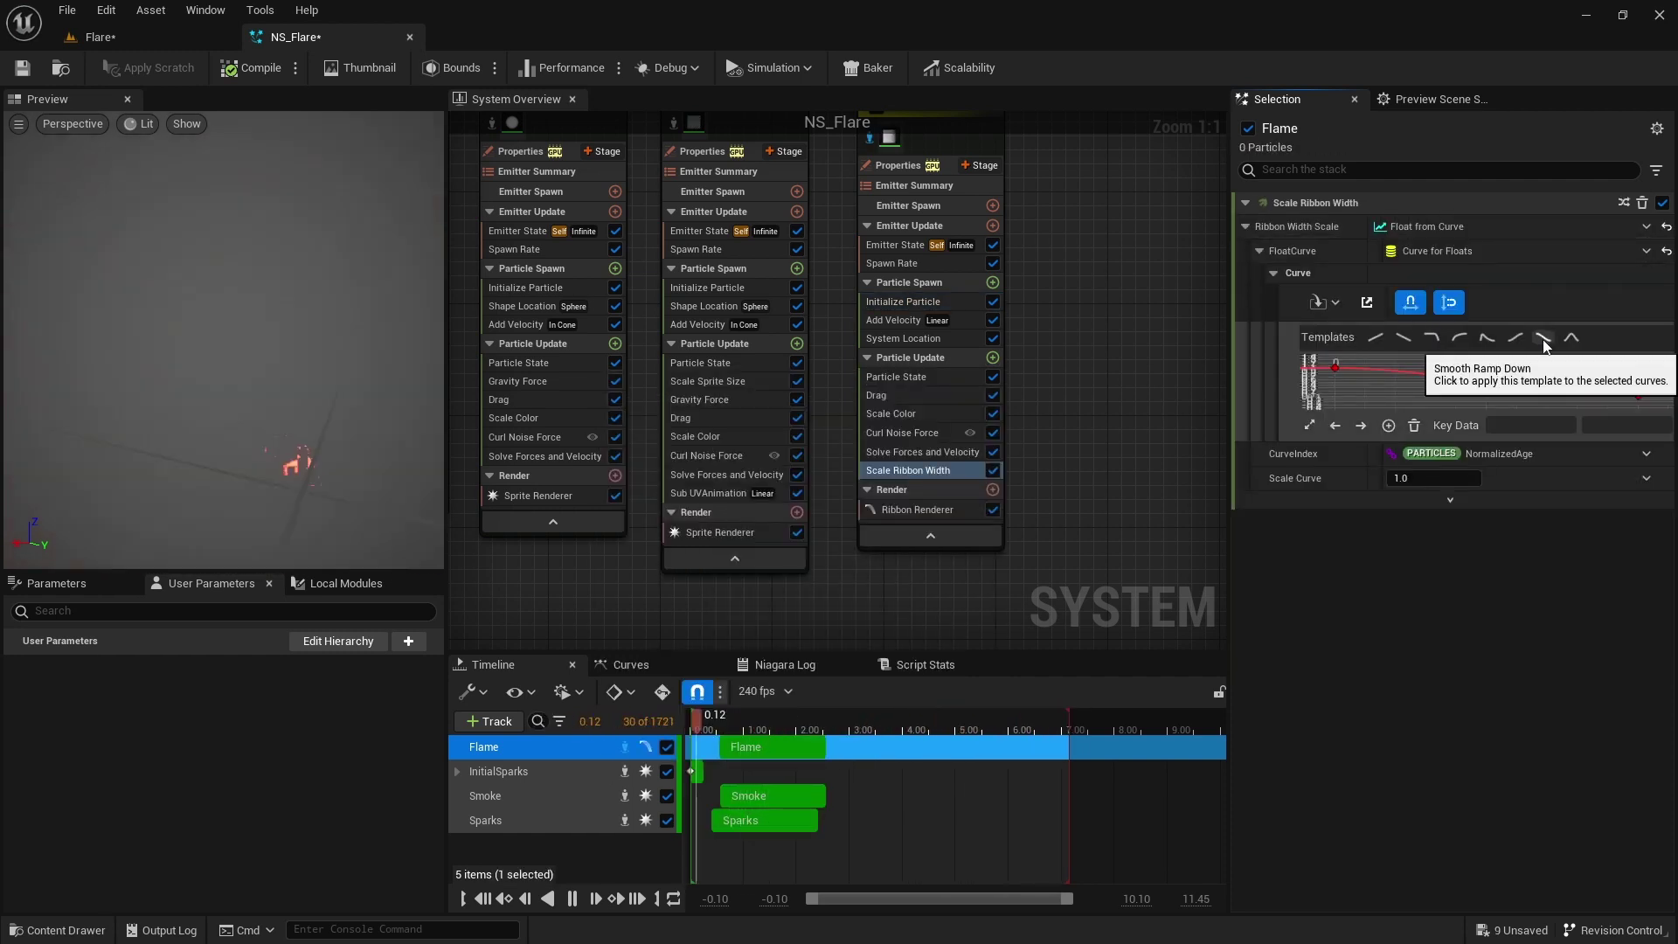
click(1432, 338)
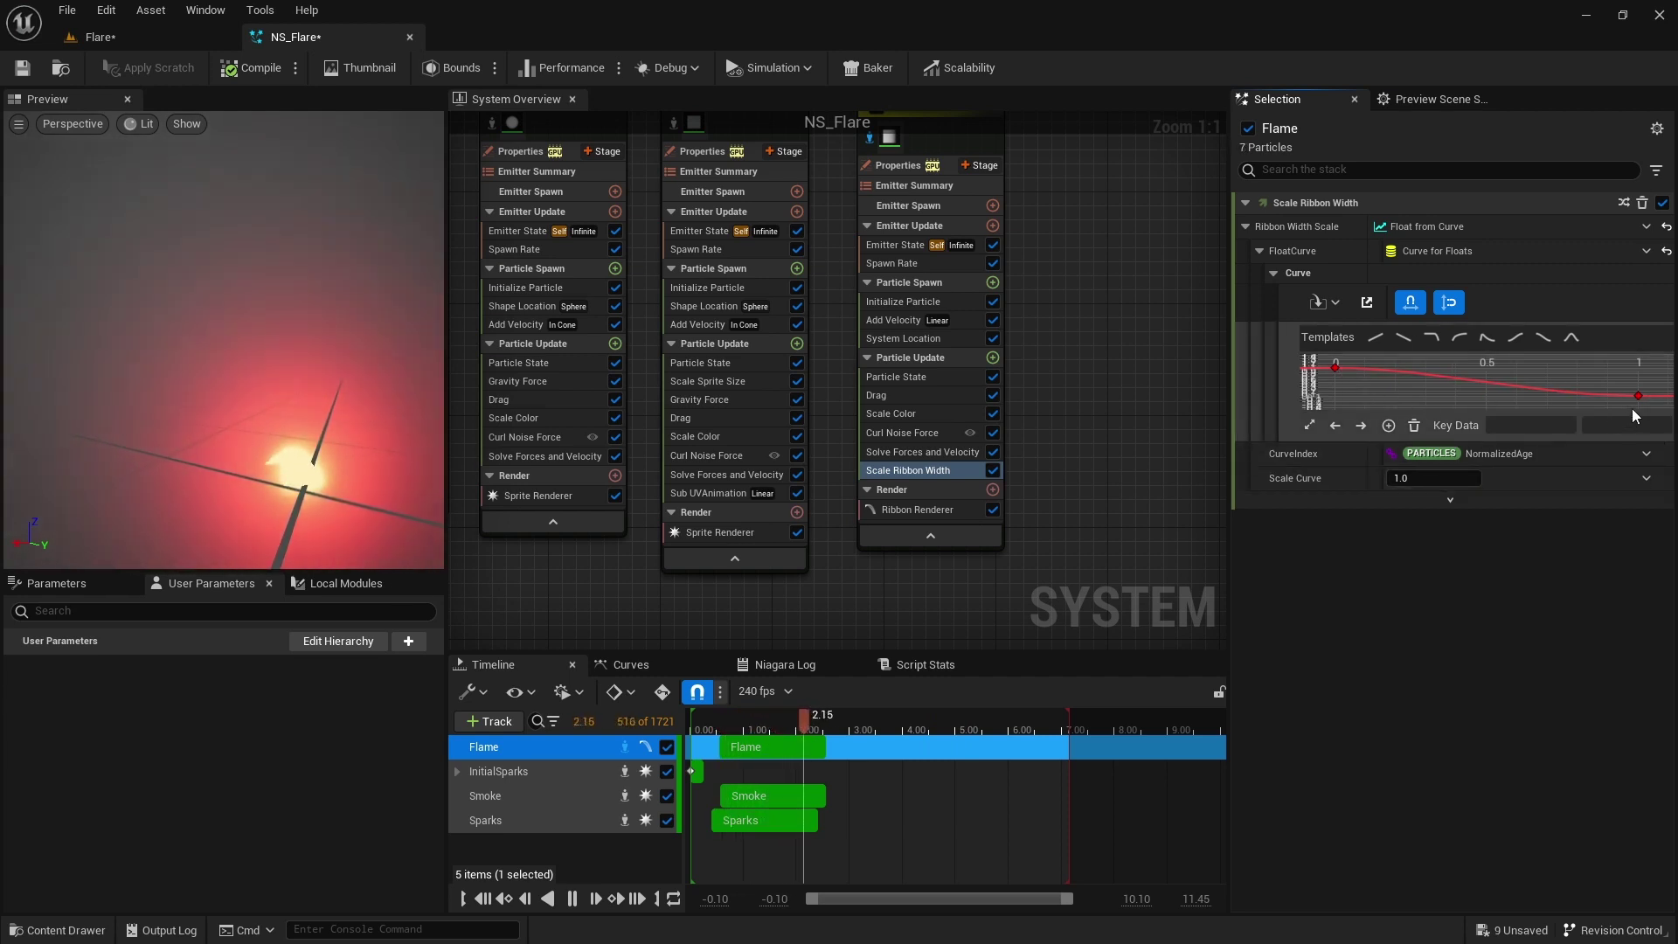
click(911, 415)
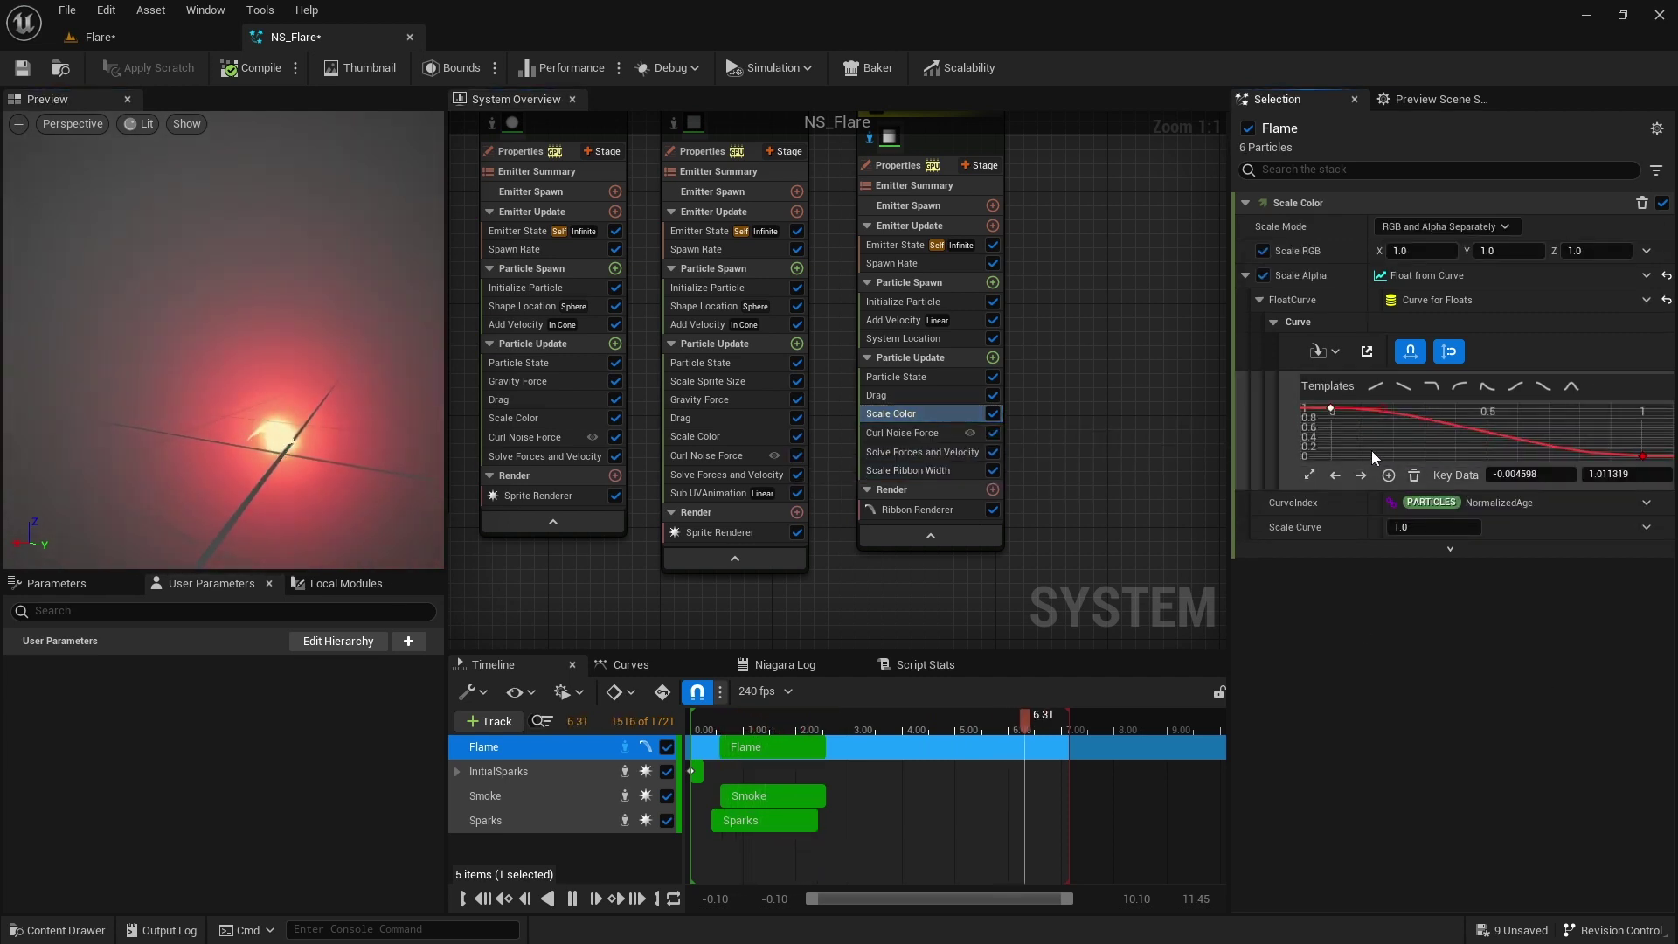
mouse_move(1384, 411)
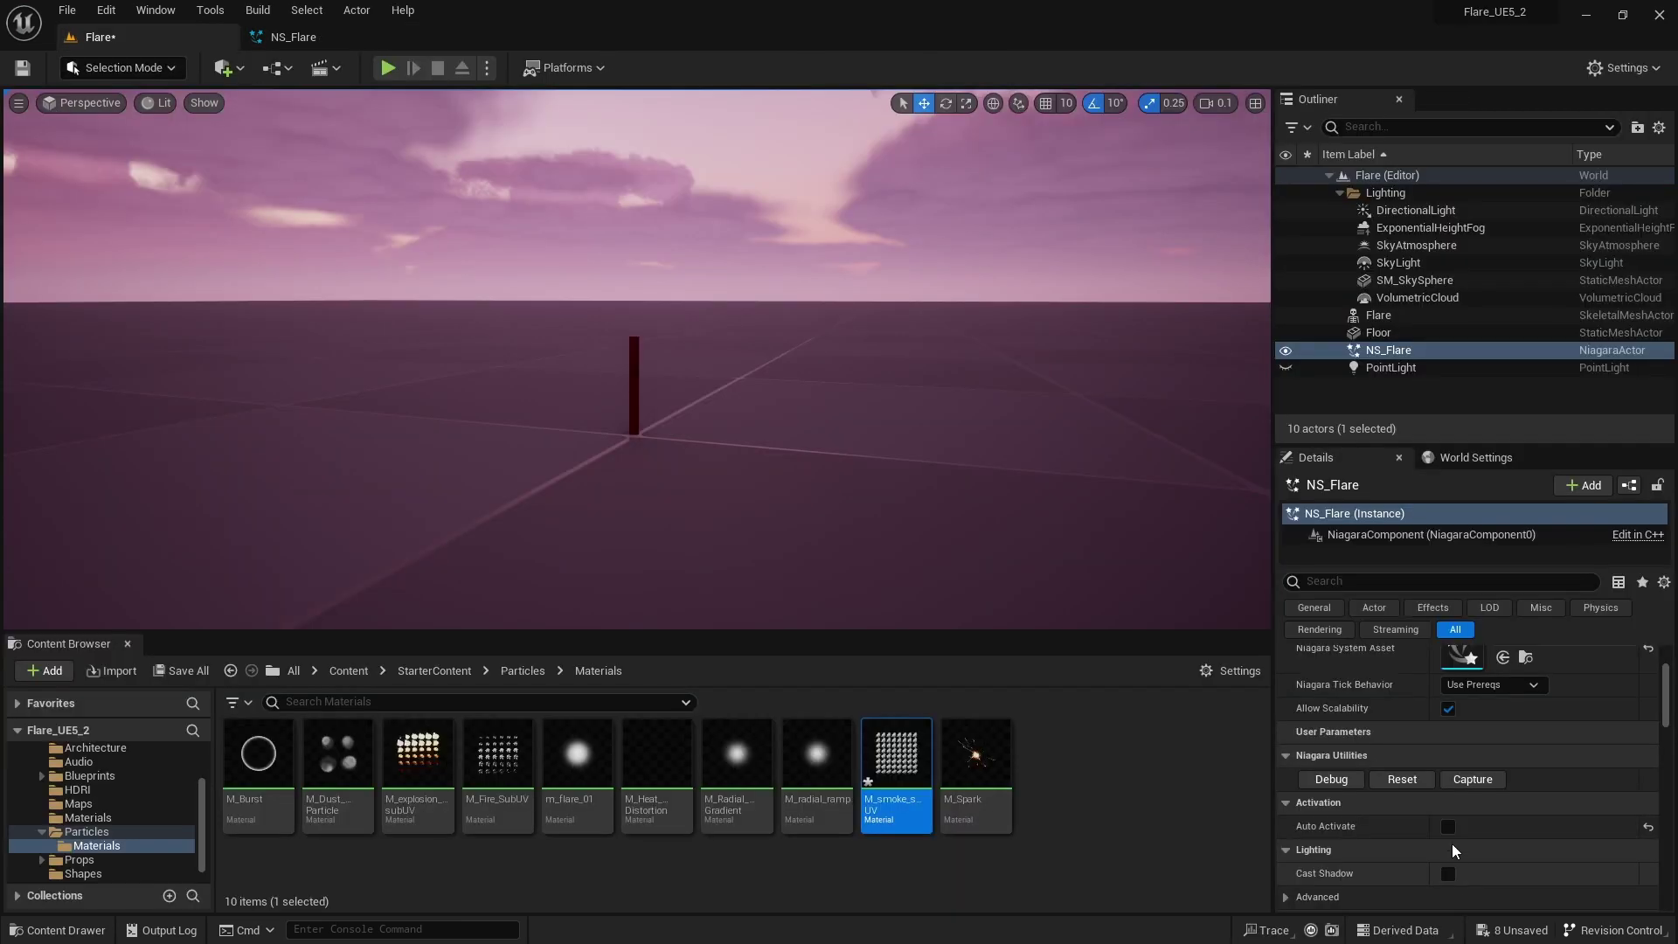
Enable Auto Activate, unhide the red PointLight, and attach NS_Flare under the Flare actor.
click(1447, 826)
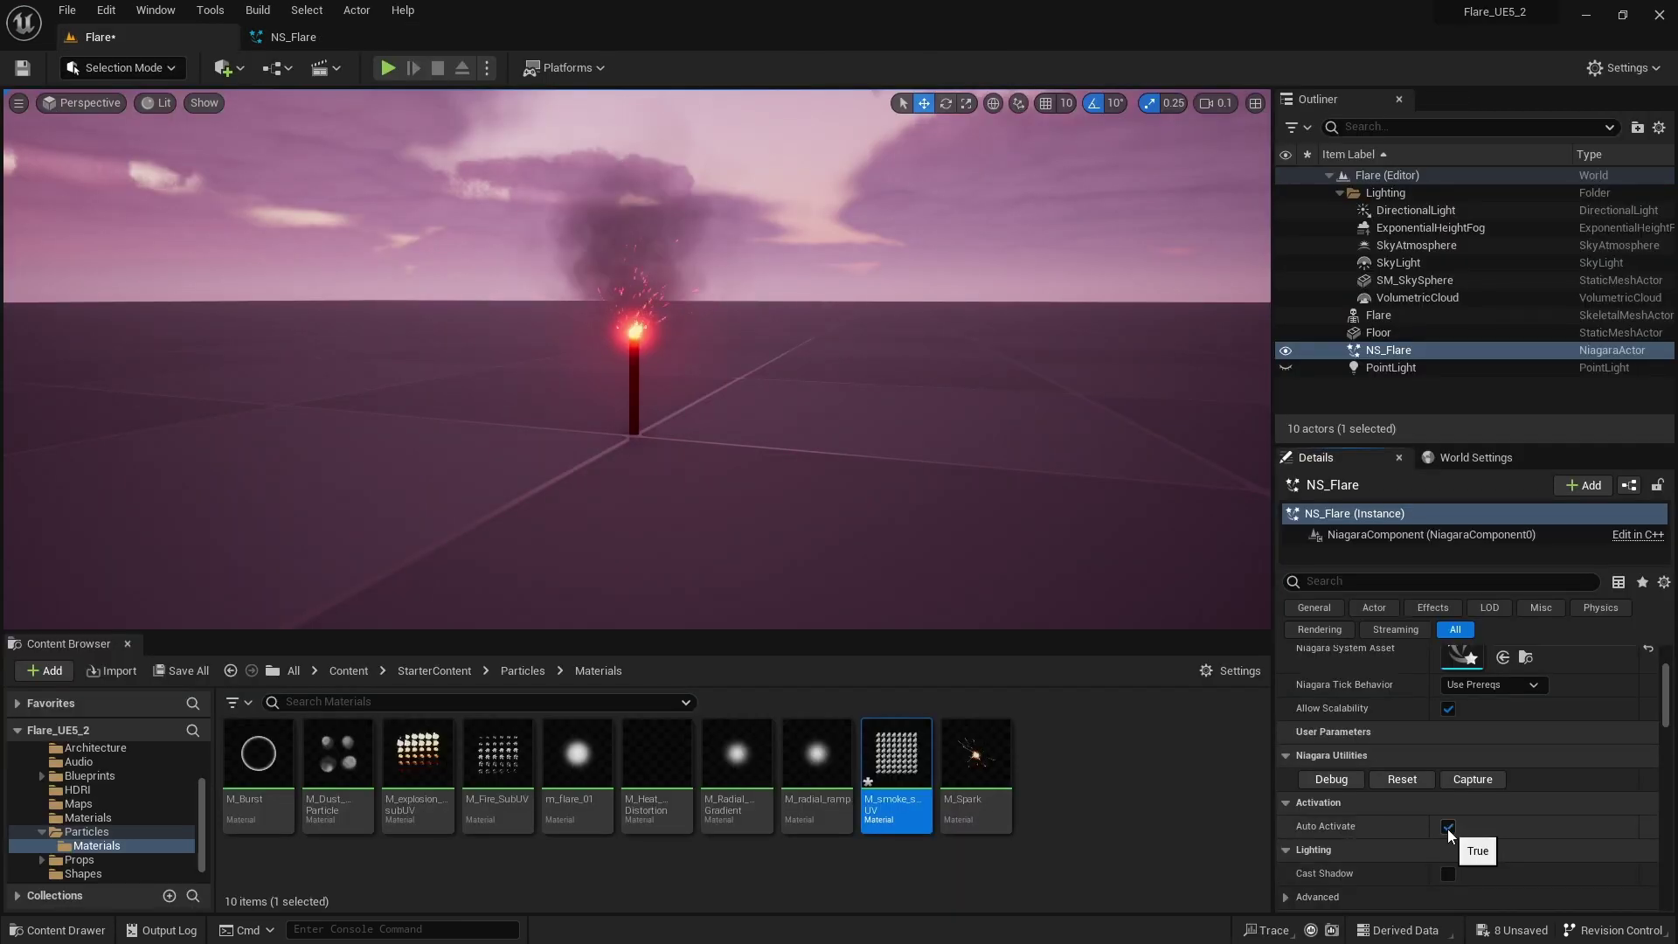
scroll(1077, 598, up, 3)
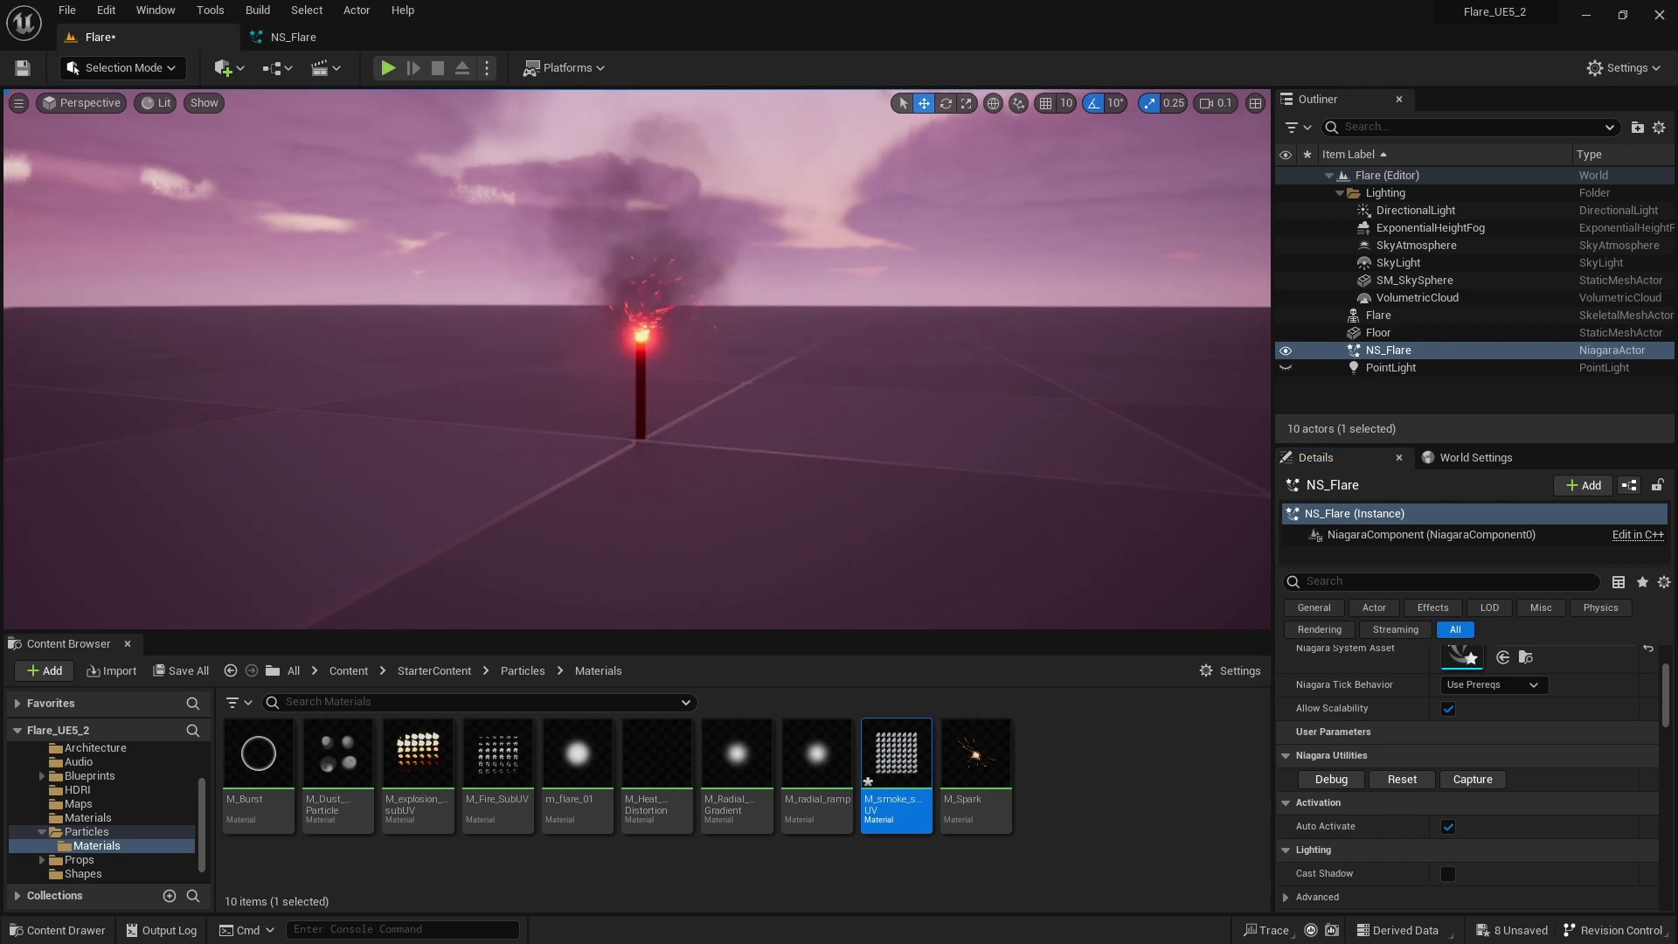
click(1291, 368)
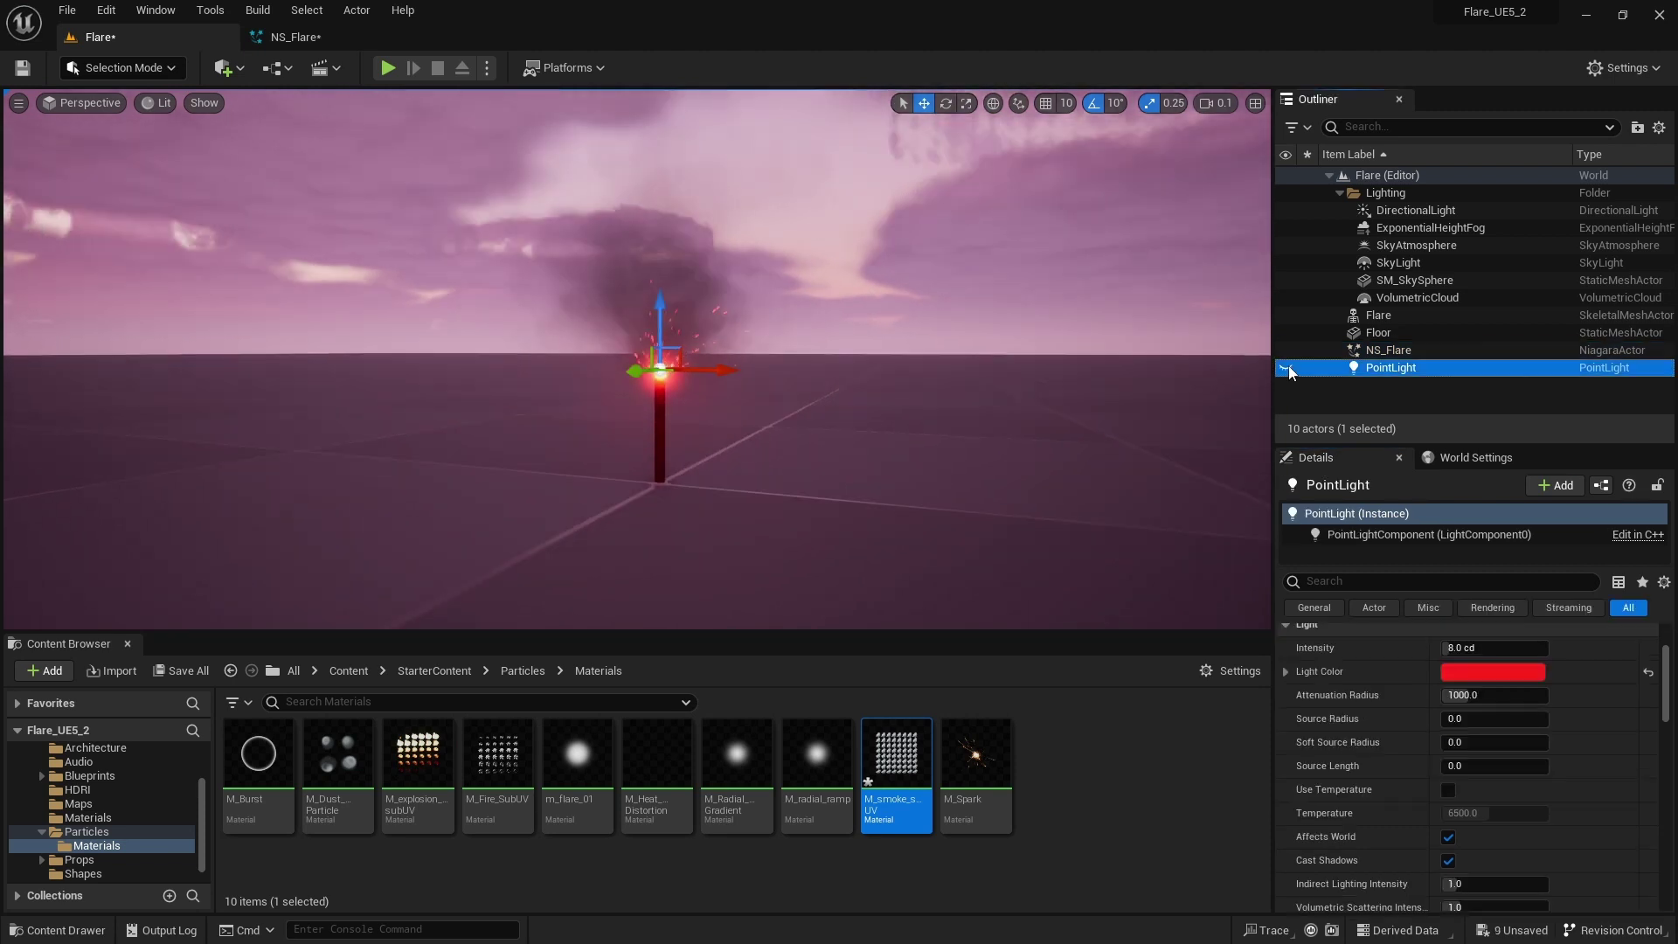
click(1286, 367)
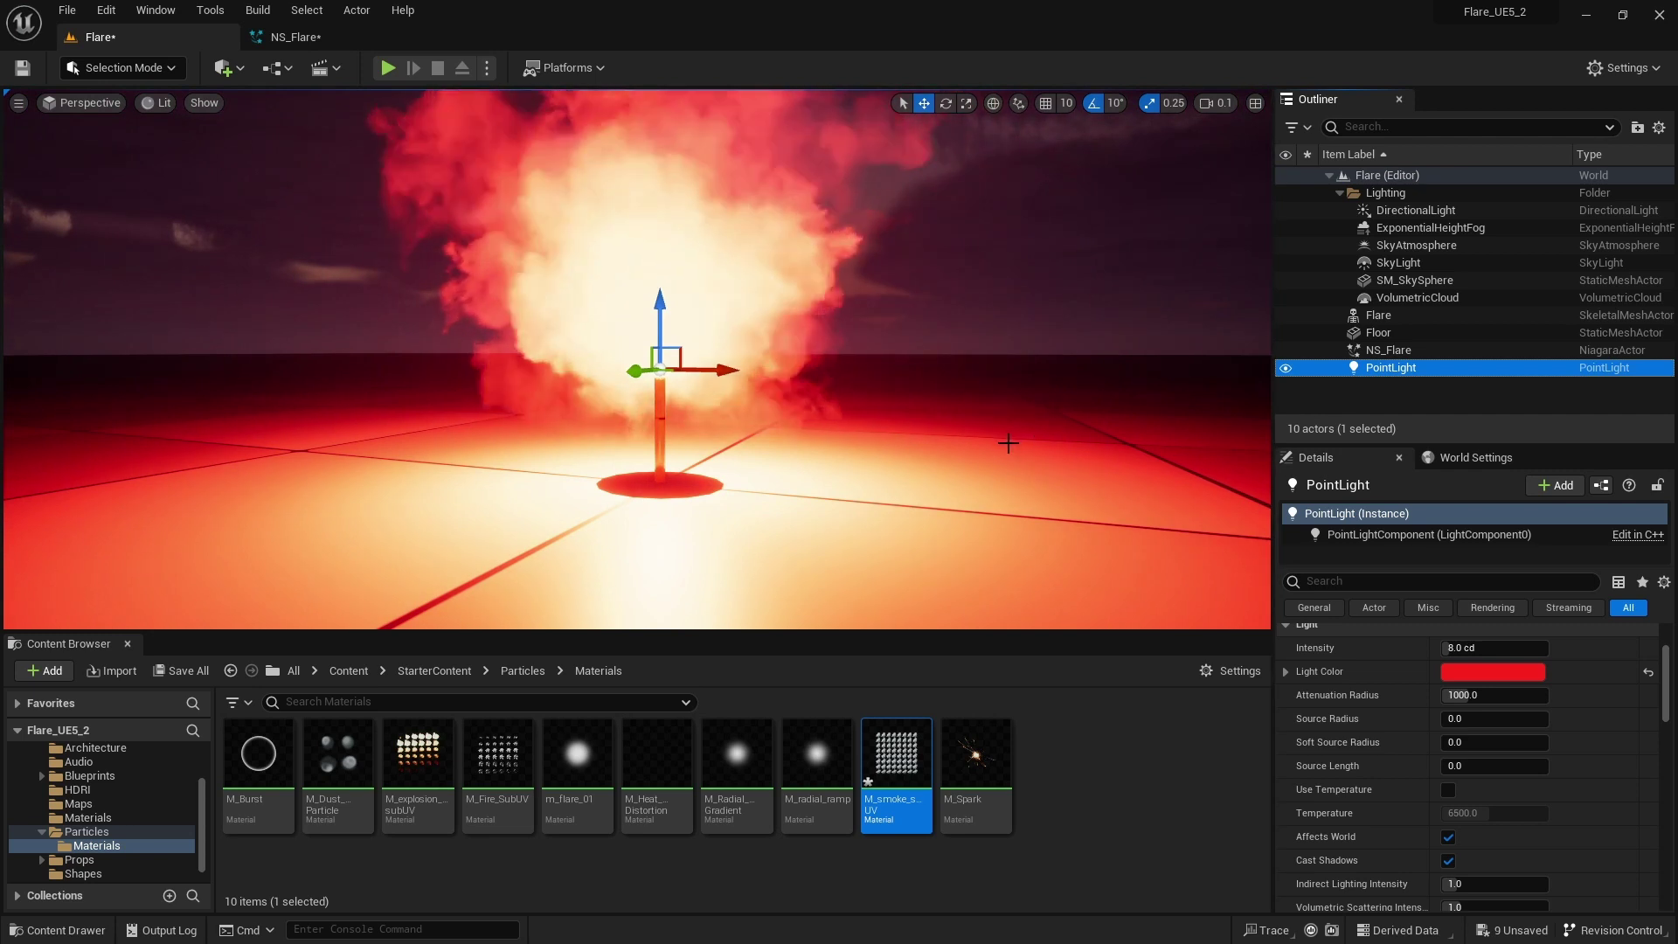
drag(1390, 349, 1386, 316)
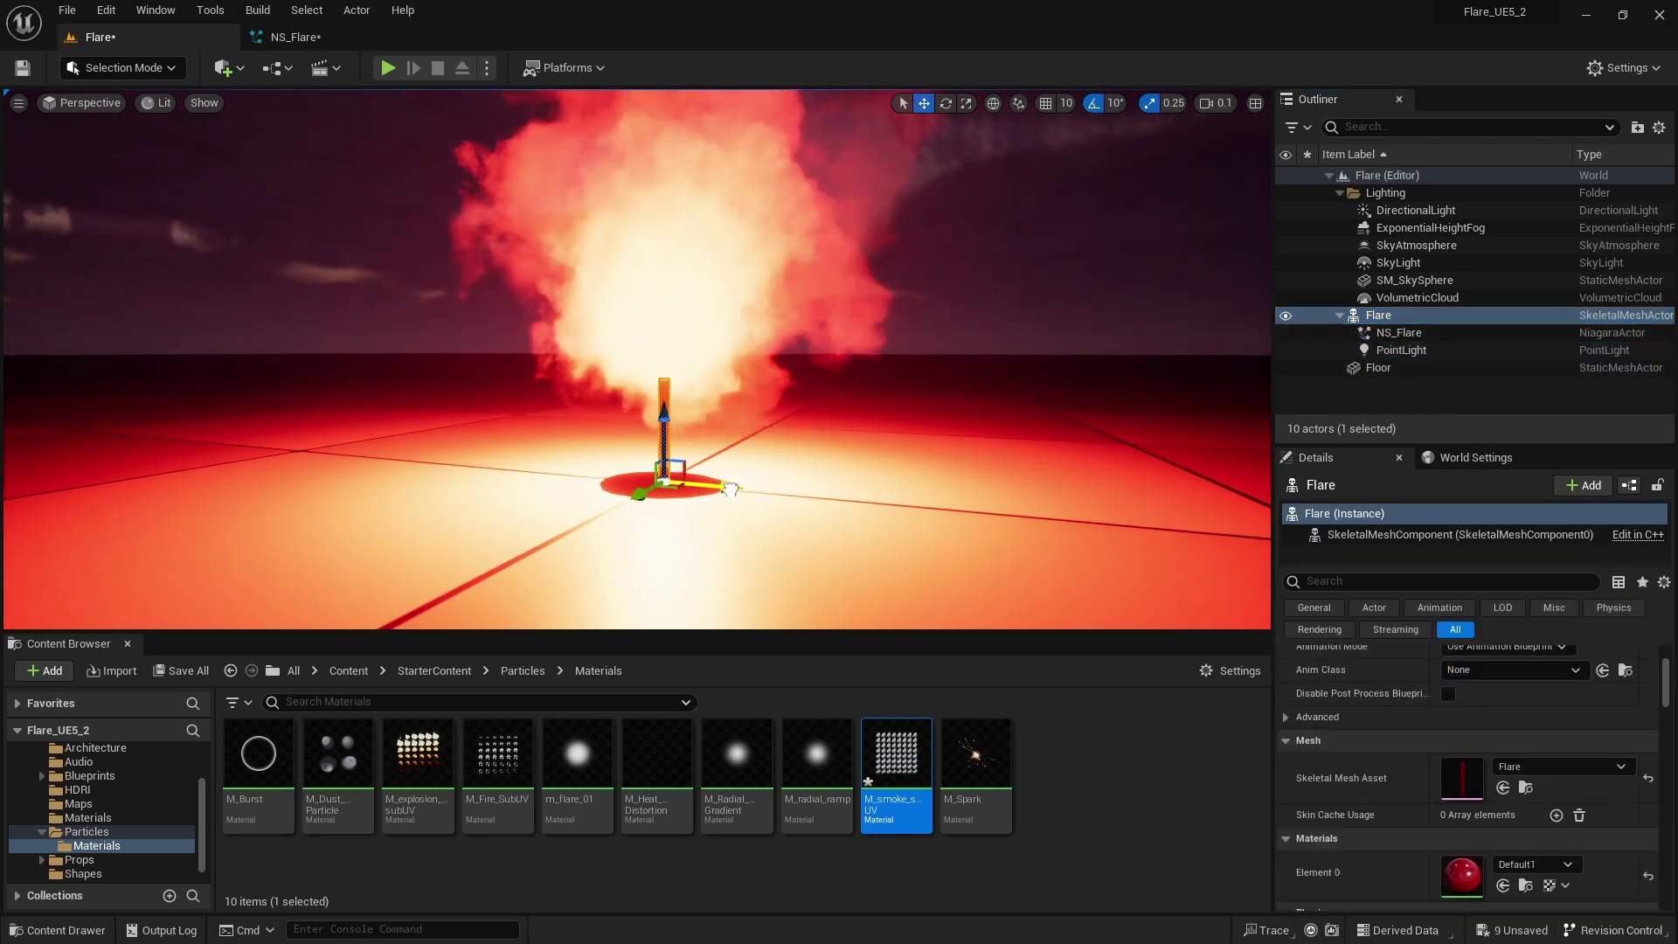
Slide the Flare along X, tilt it -40 degrees, and raise it upward.
drag(730, 487, 395, 463)
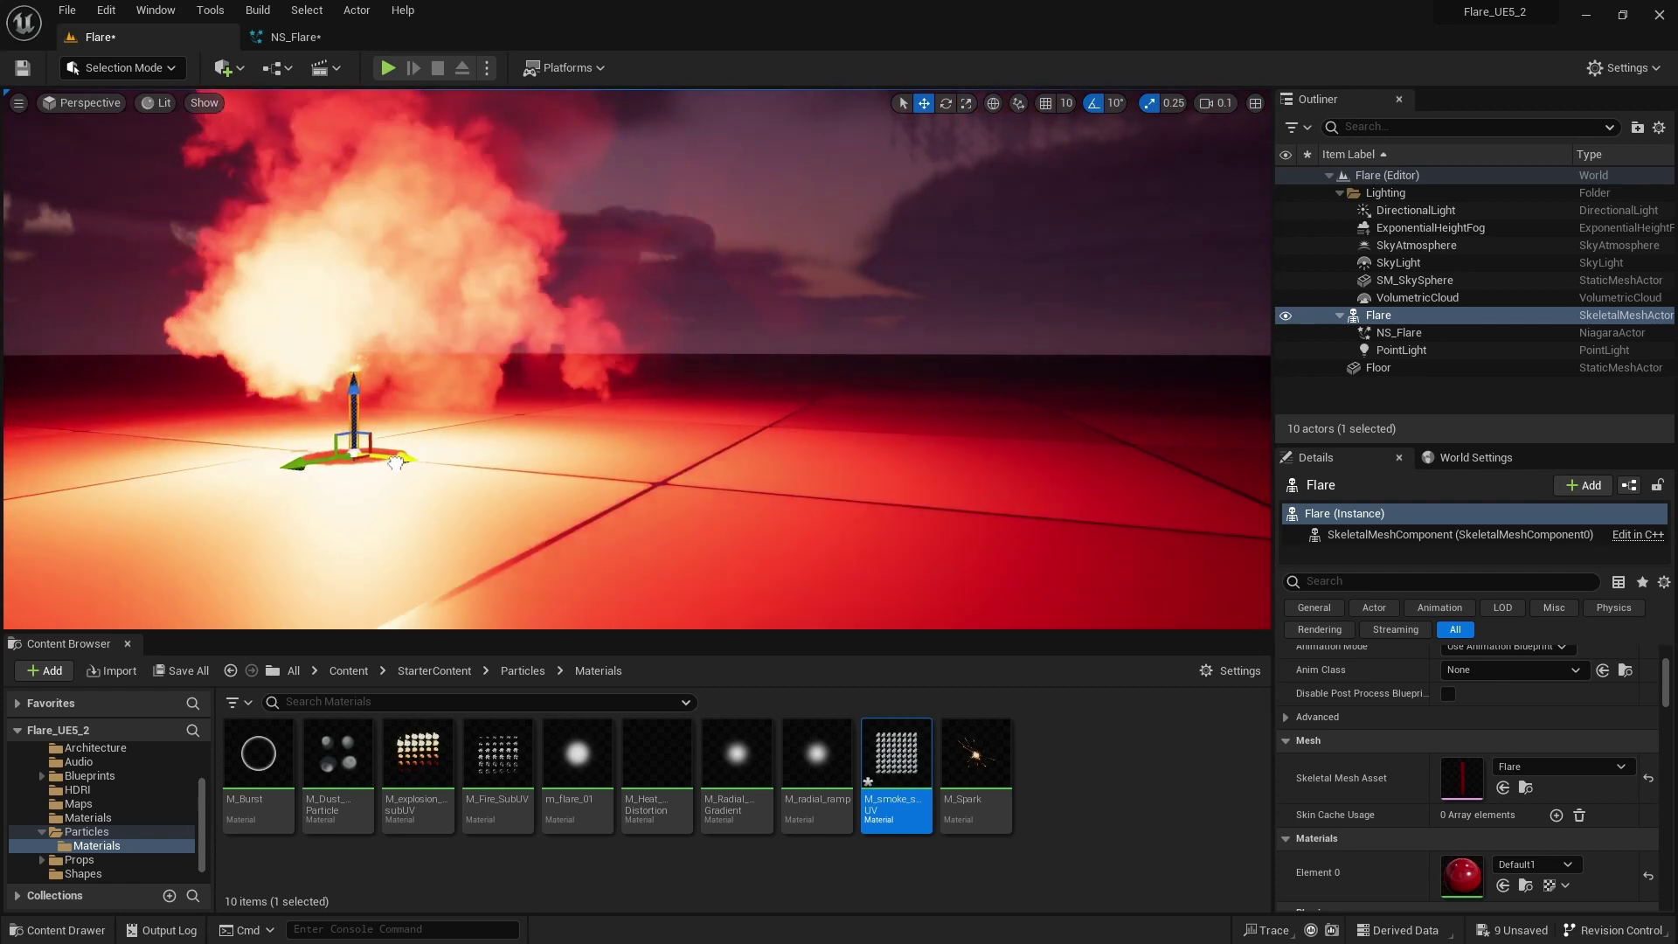
key(e)
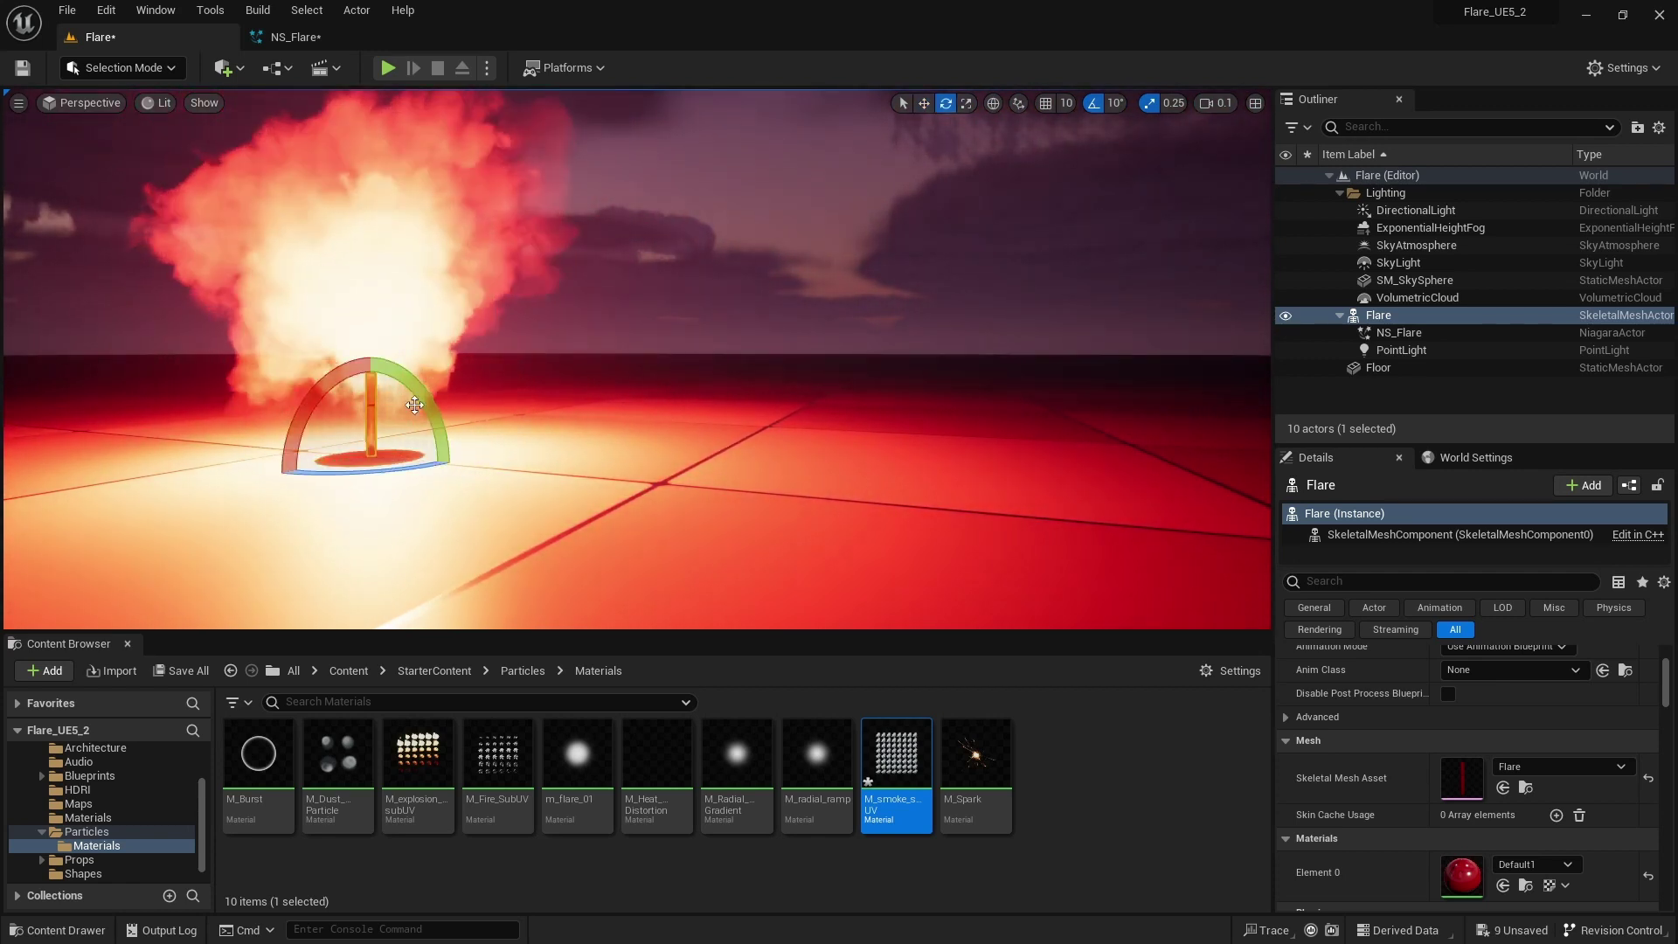
drag(414, 404, 475, 356)
right_drag(475, 355, 475, 356)
key(w)
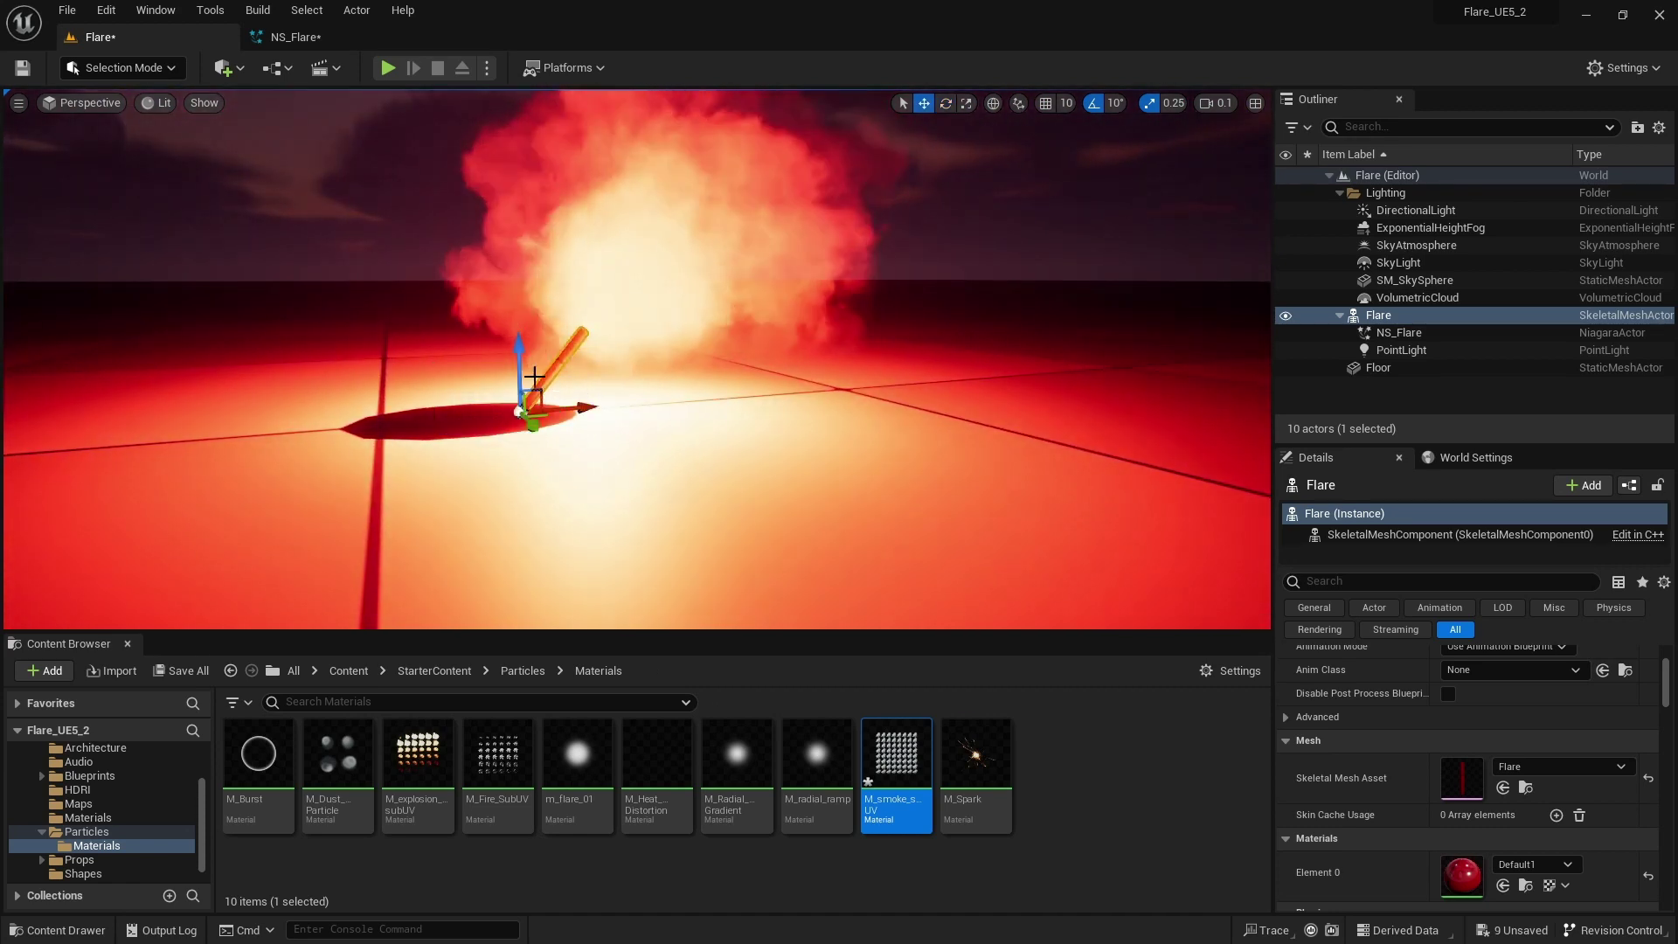
drag(534, 377, 298, 349)
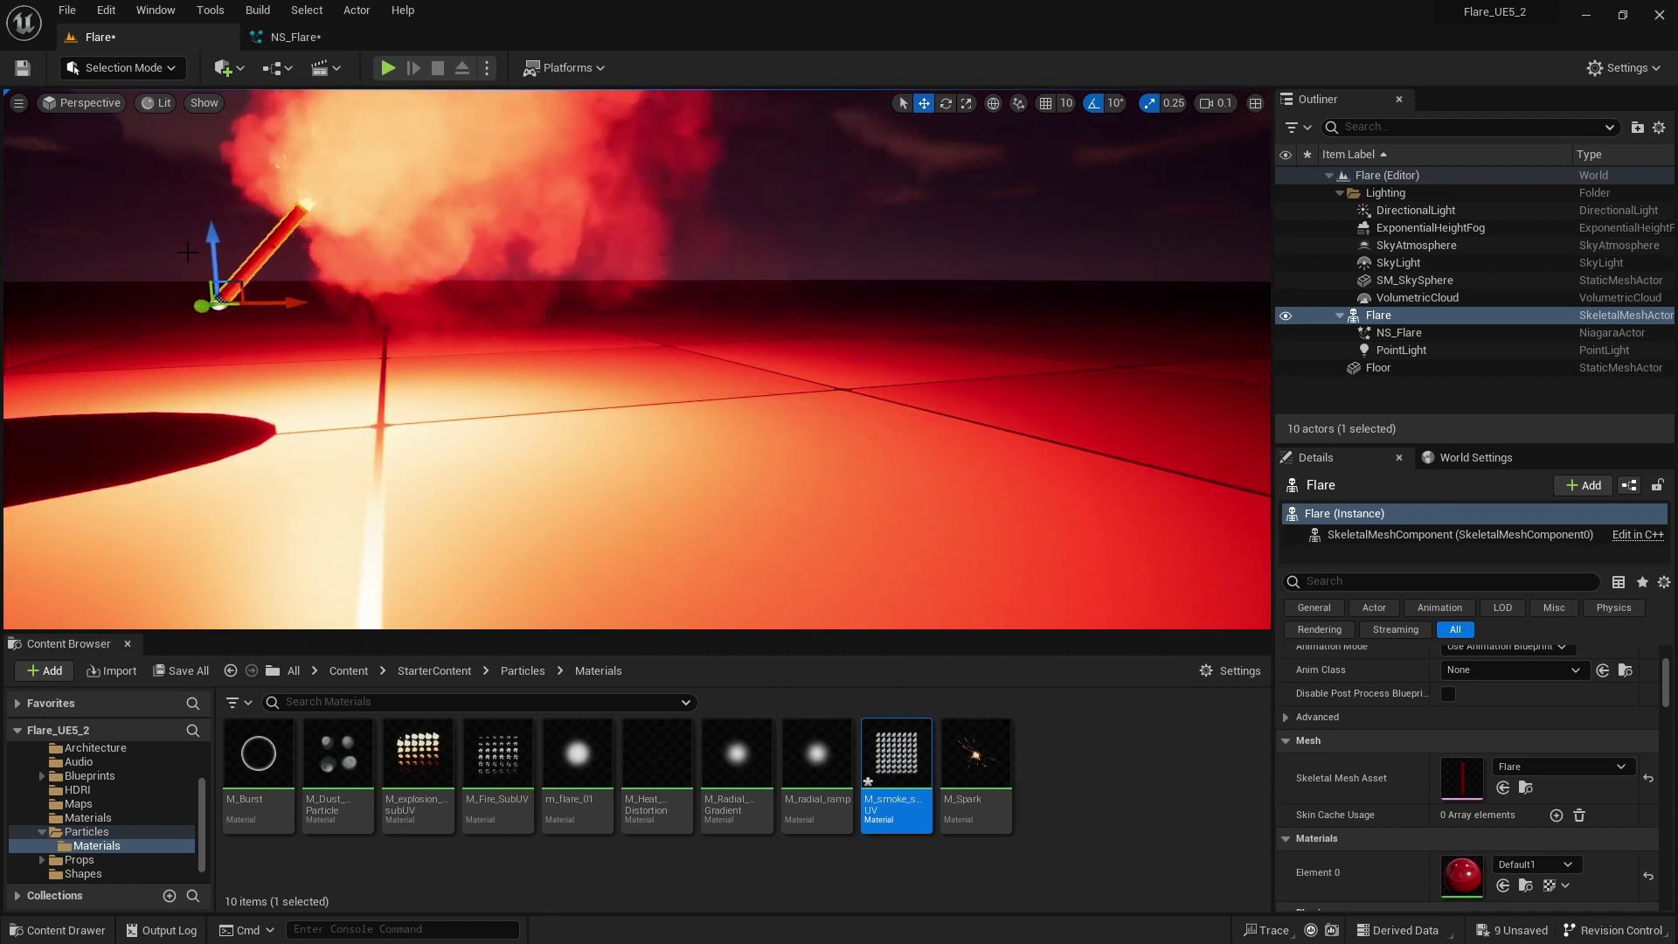
click(289, 37)
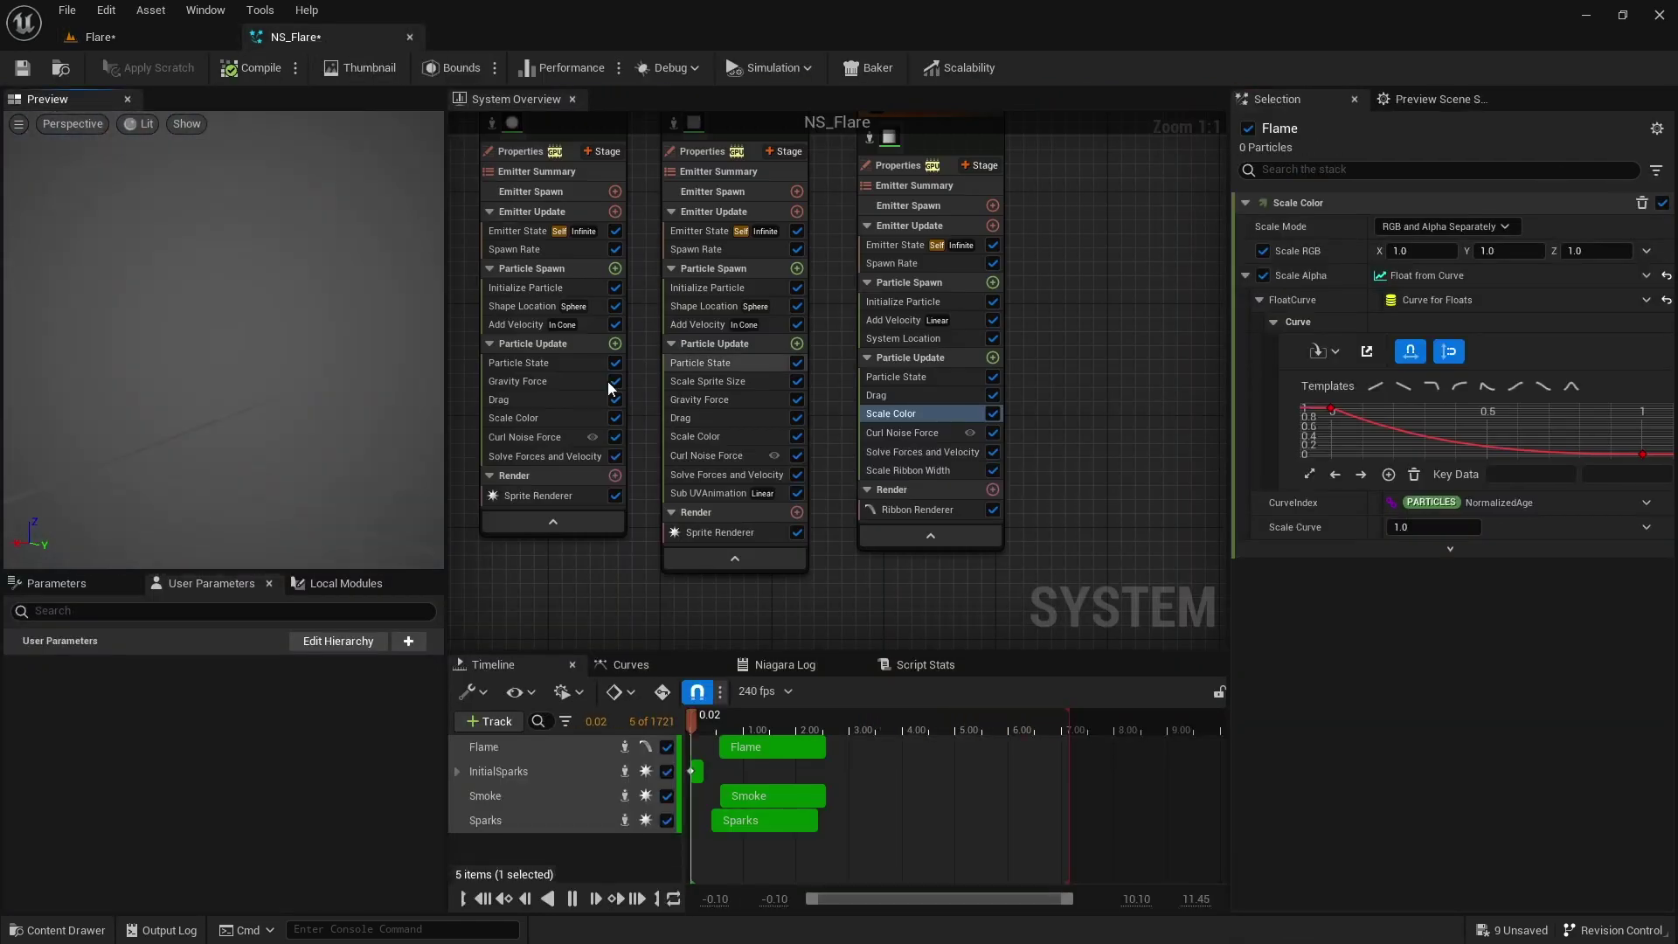
drag(719, 725, 725, 725)
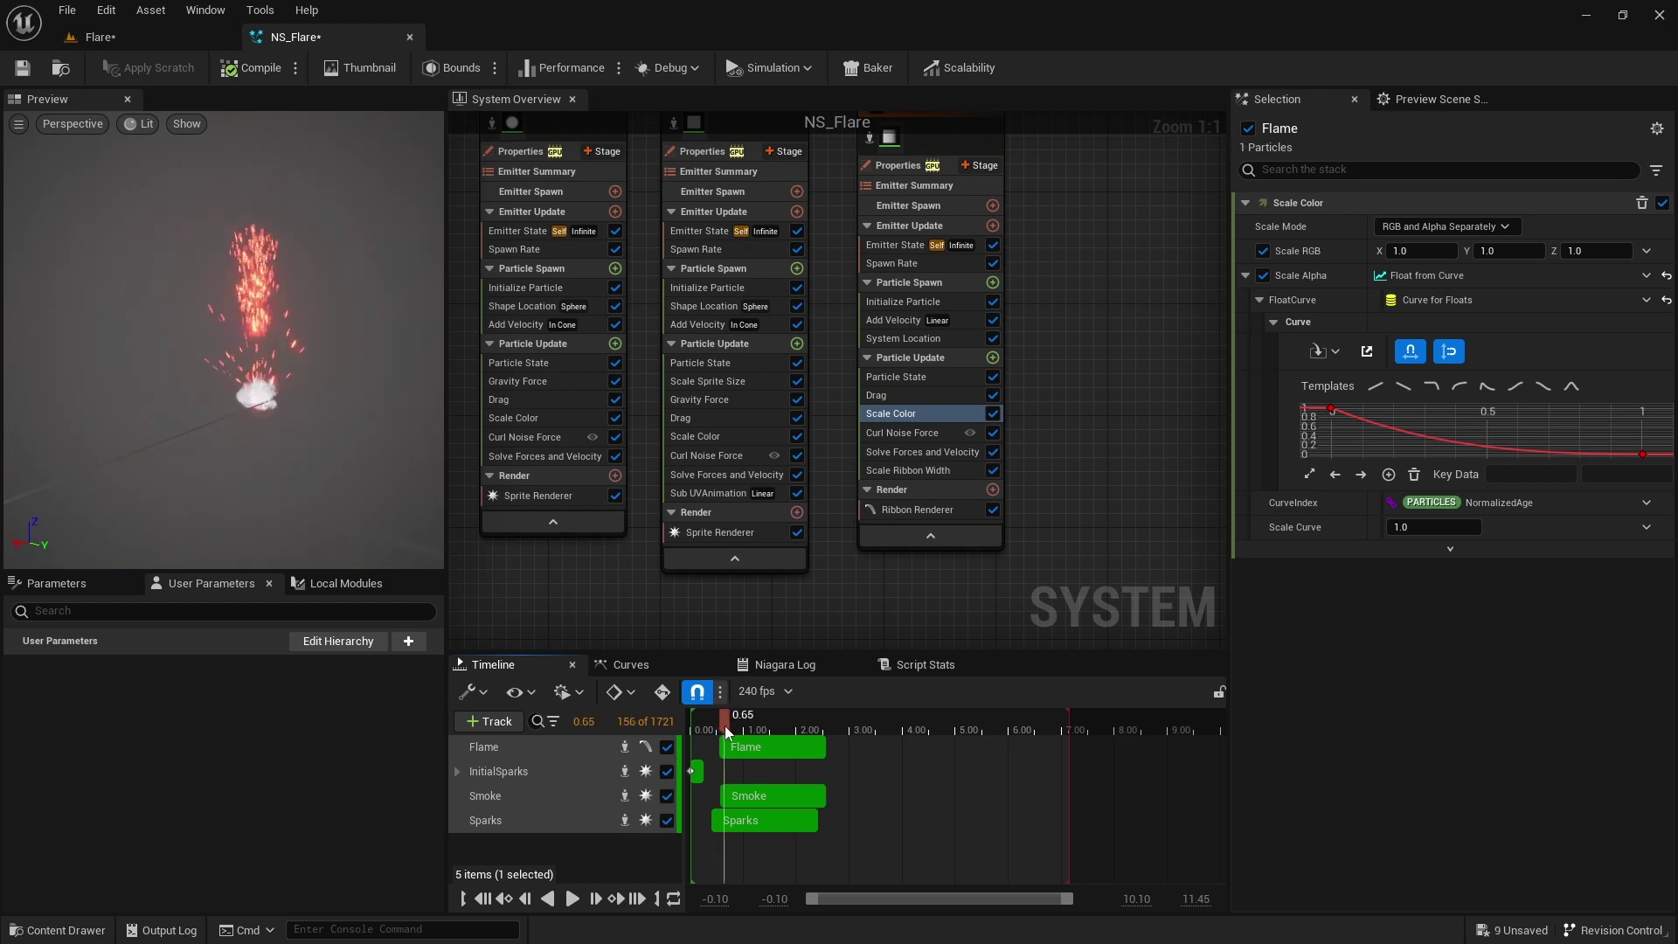
scroll(344, 421, up, 2)
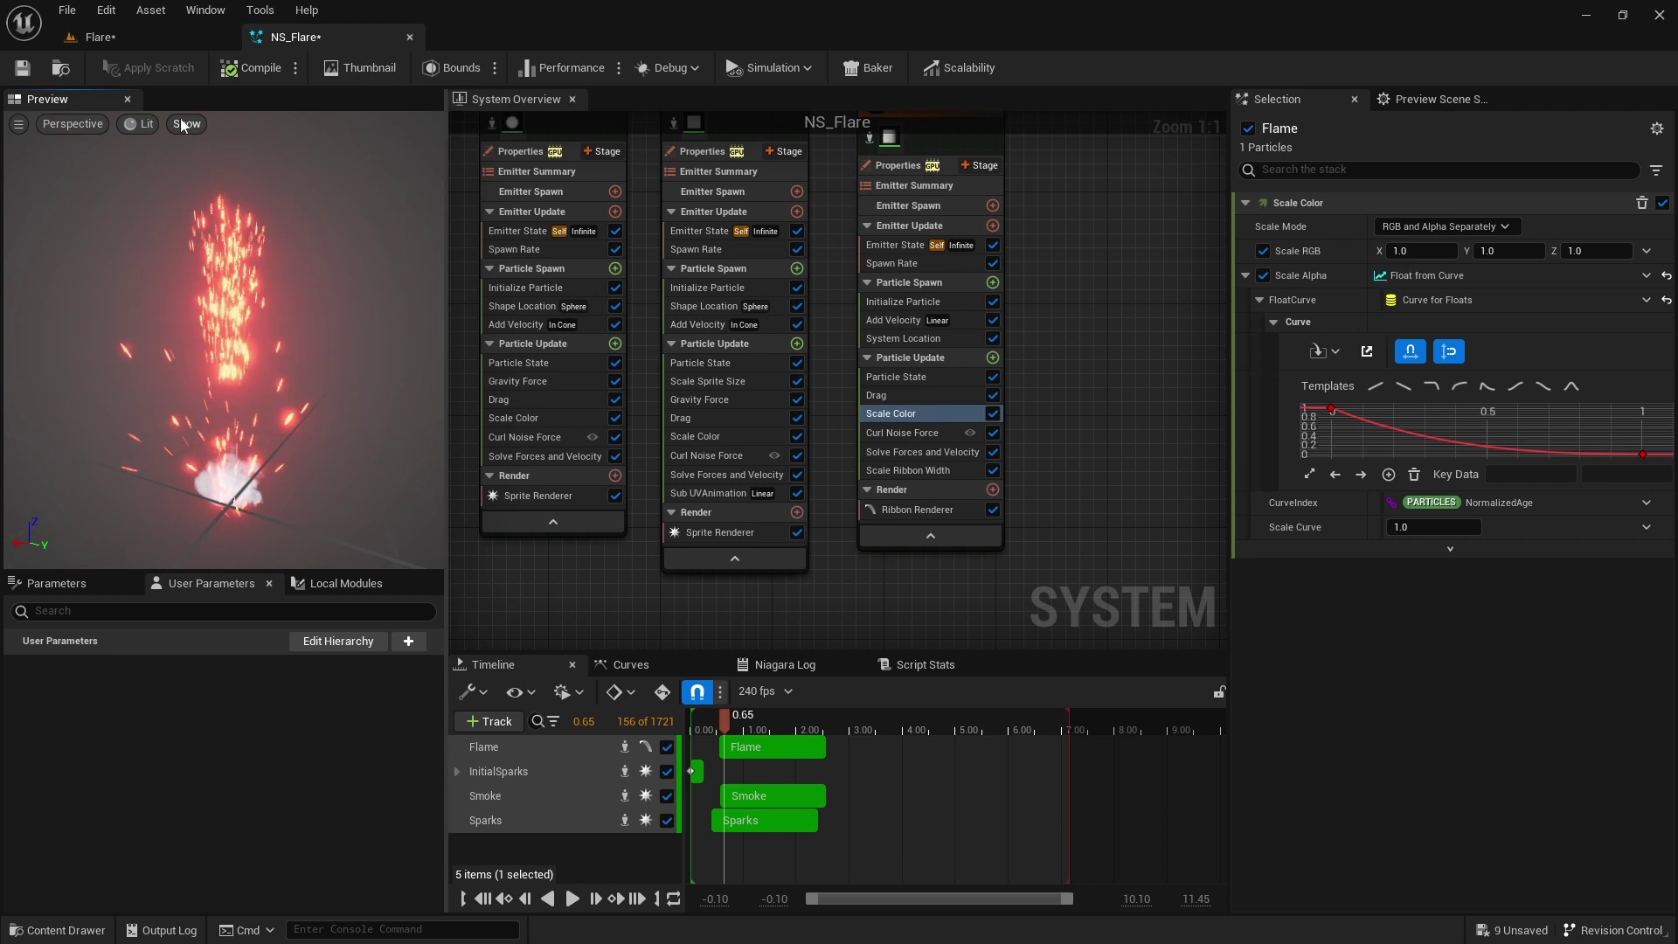
click(138, 40)
Open SequencerLevel, scrub FlareSequence to an early frame, and move the cine camera closer.
scroll(115, 813, up, 3)
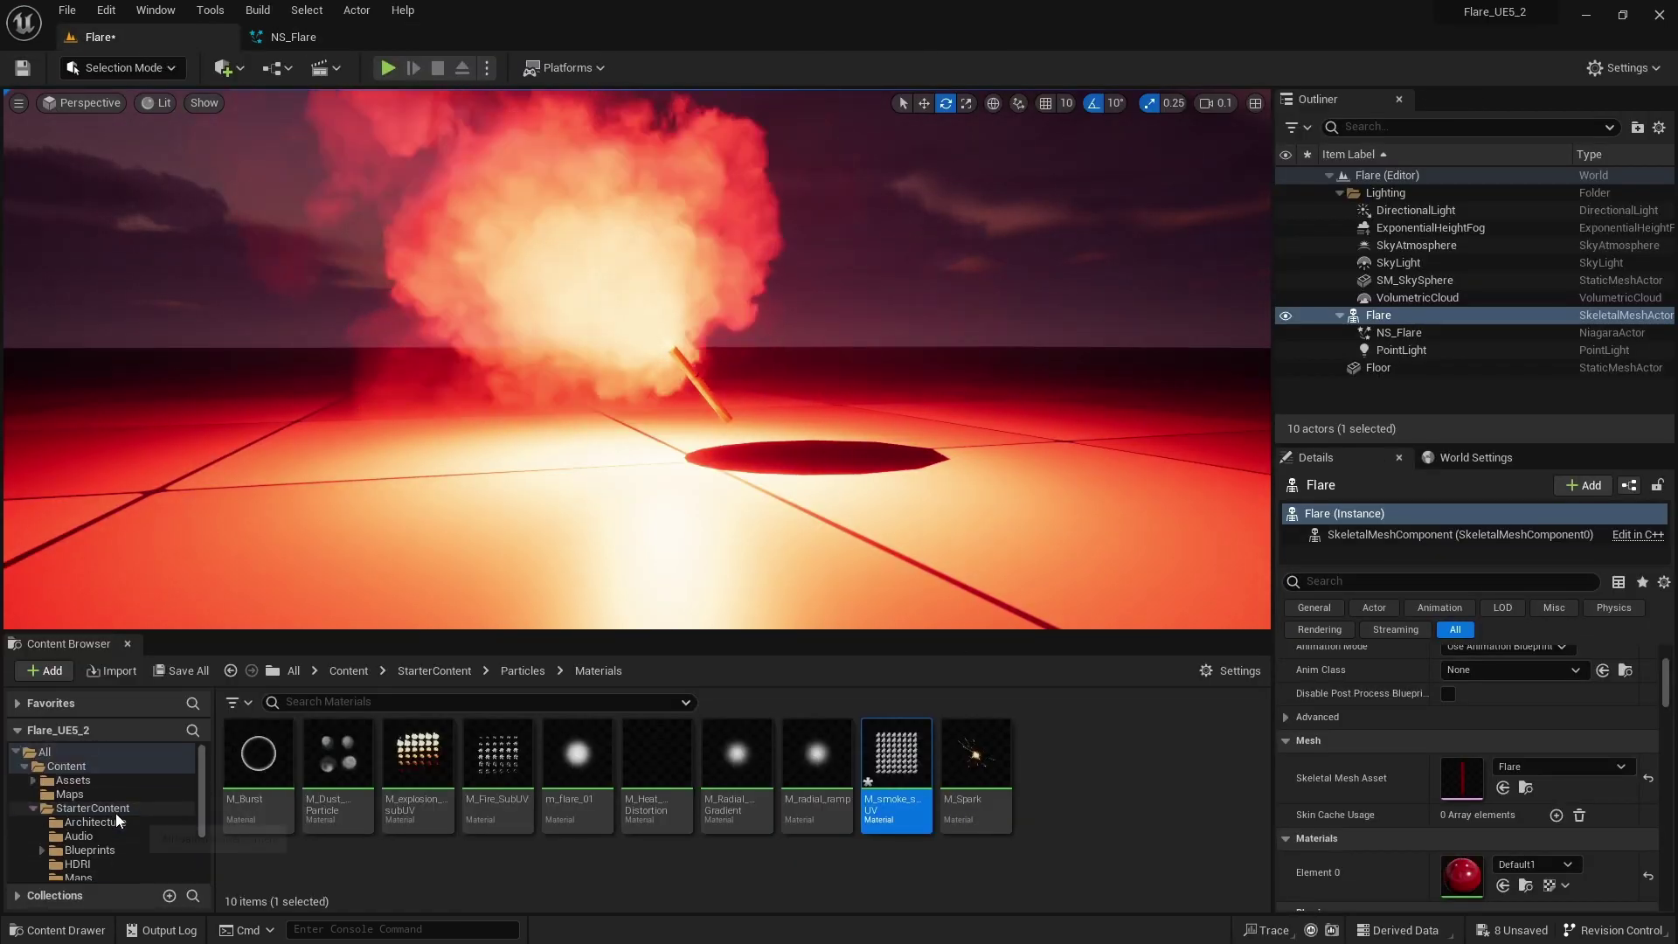
click(24, 769)
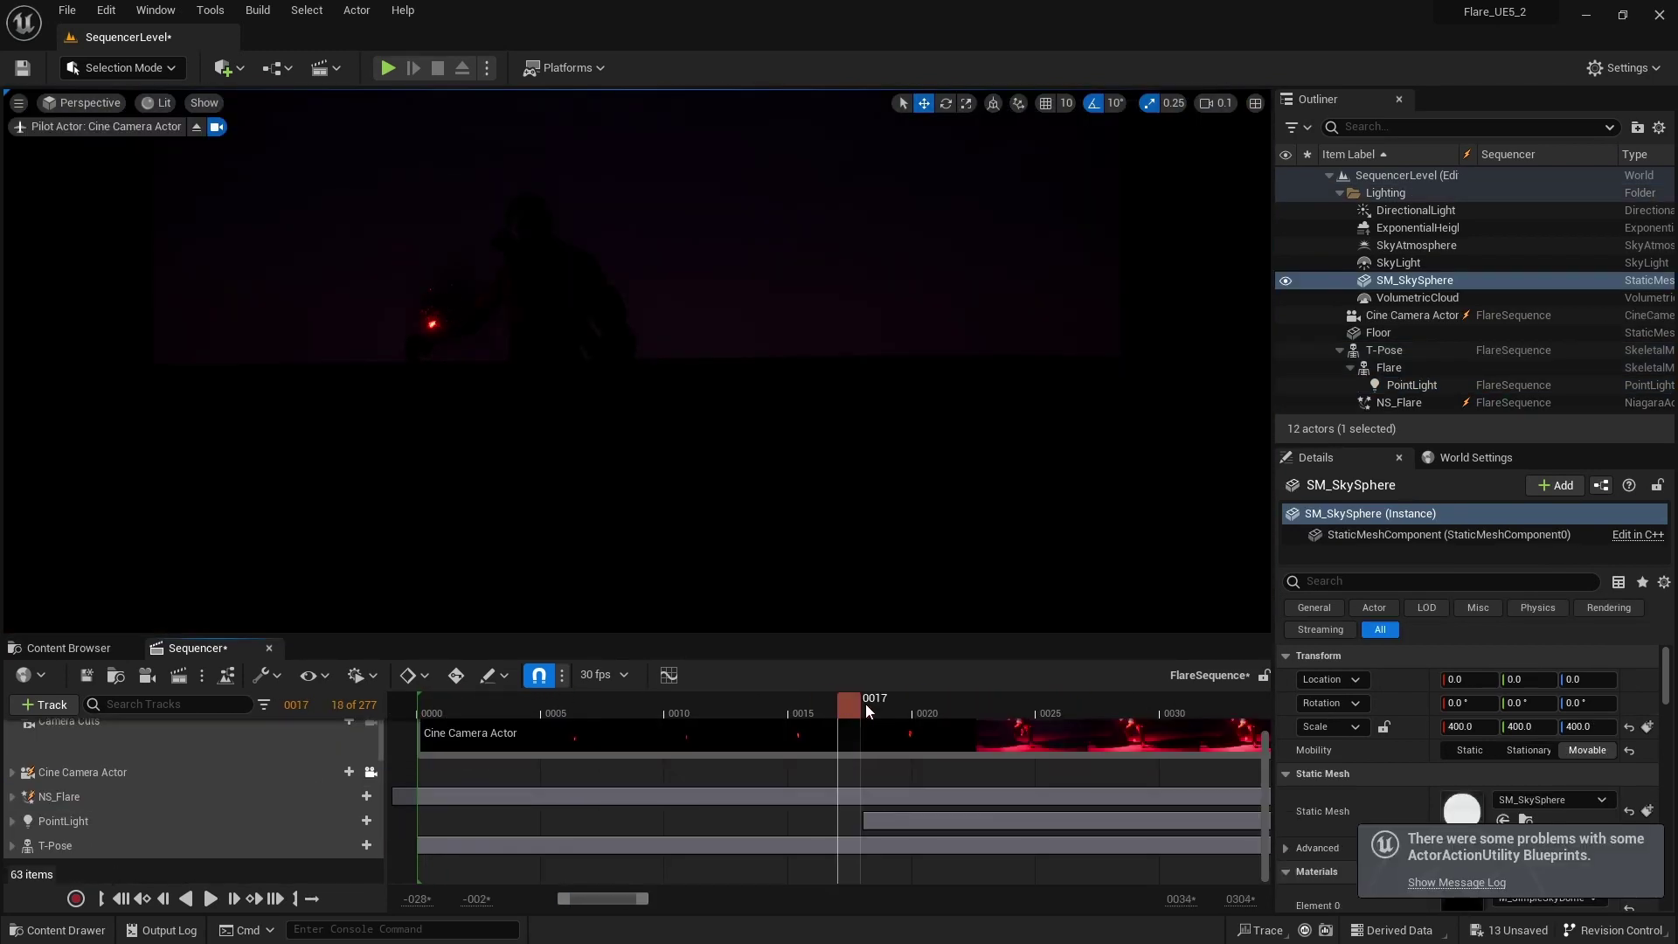
drag(865, 704, 824, 704)
drag(645, 906, 1160, 906)
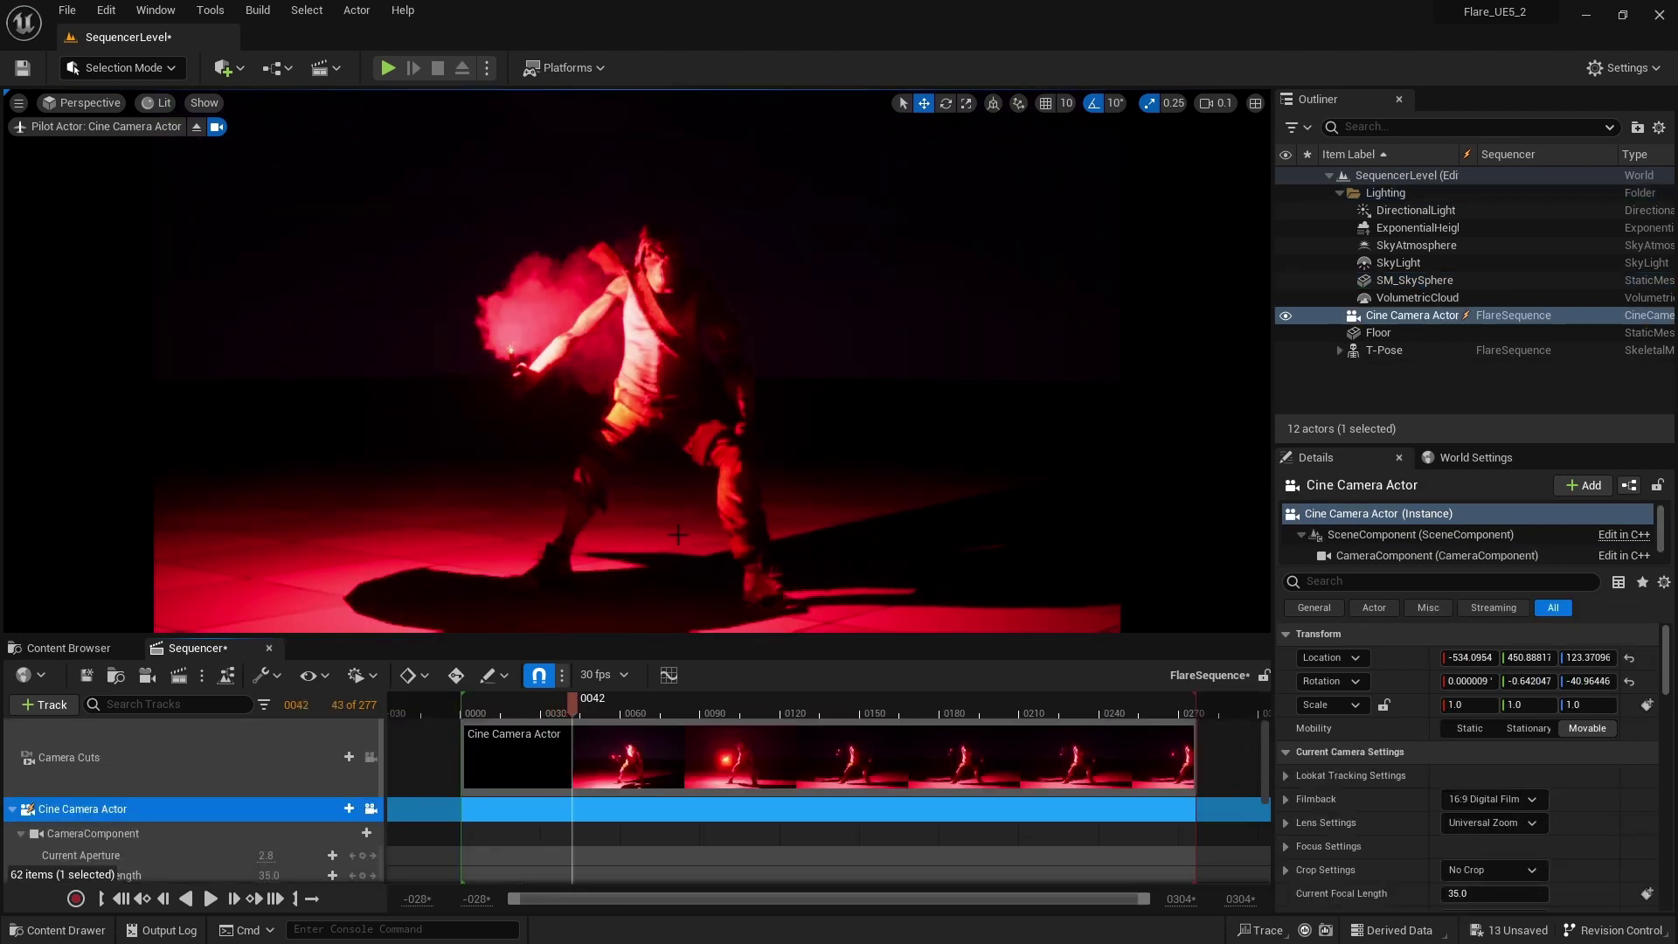
right_drag(678, 535, 580, 720)
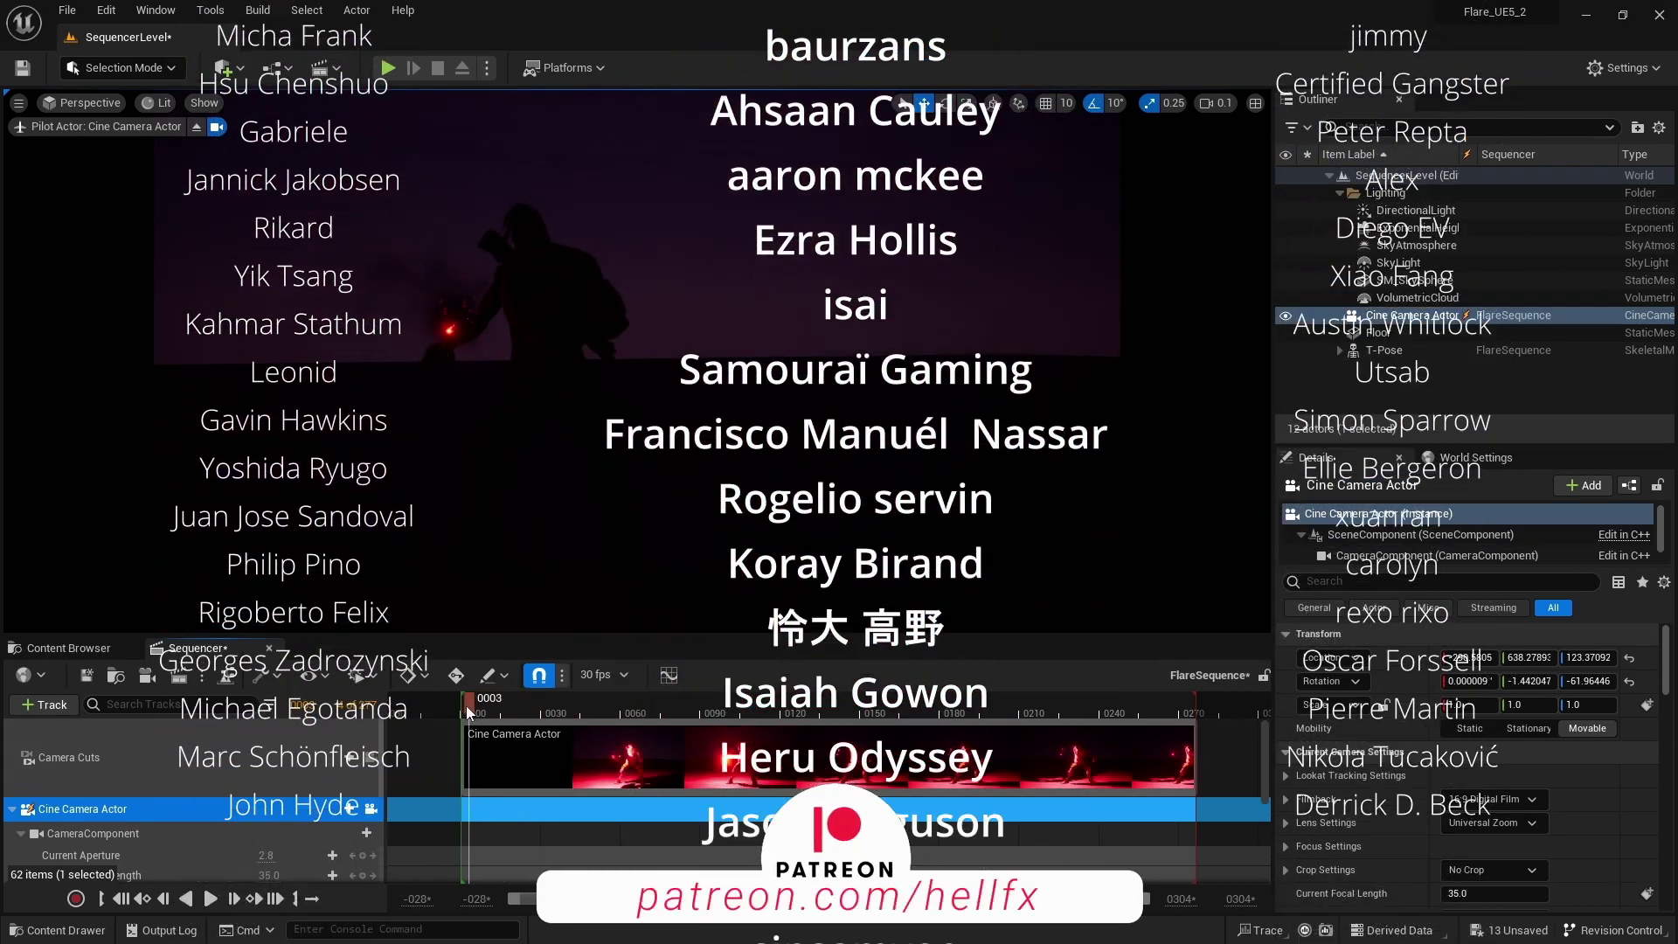